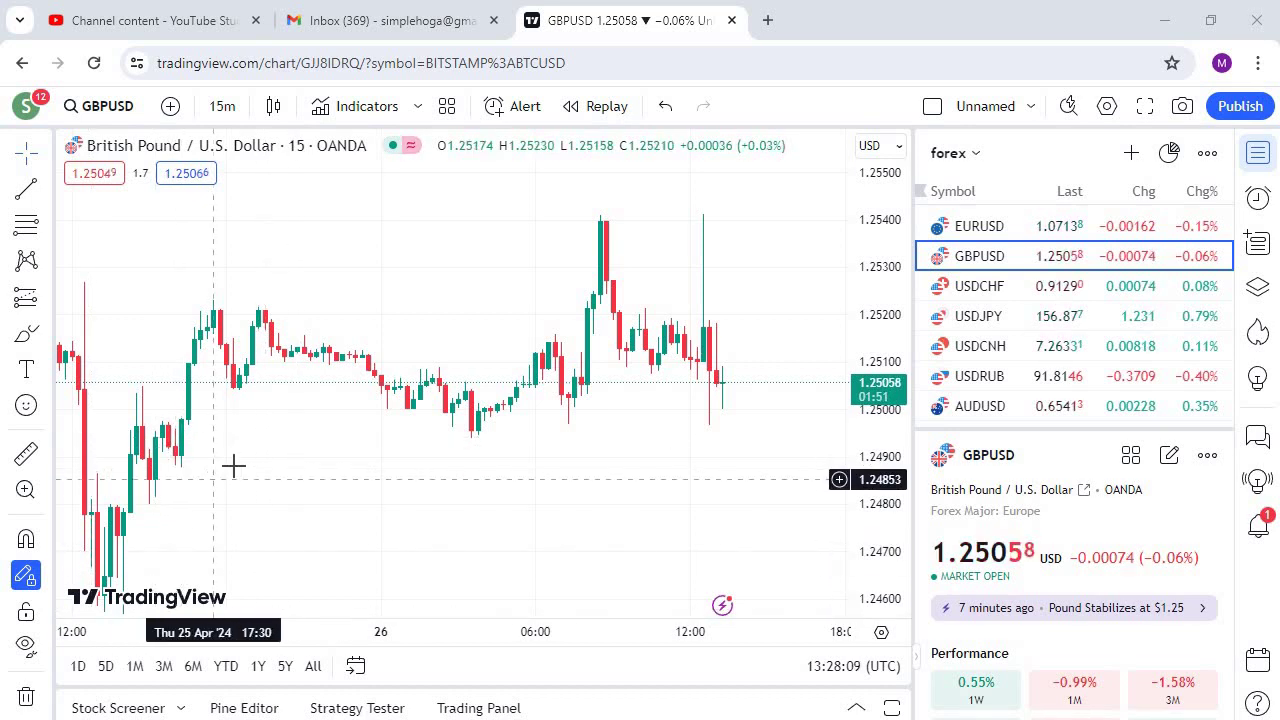
# - Switch to the FusionMarkets MetaTrader terminal and load GBPJPY into the active M5 chart
pyautogui.click(1164, 22)
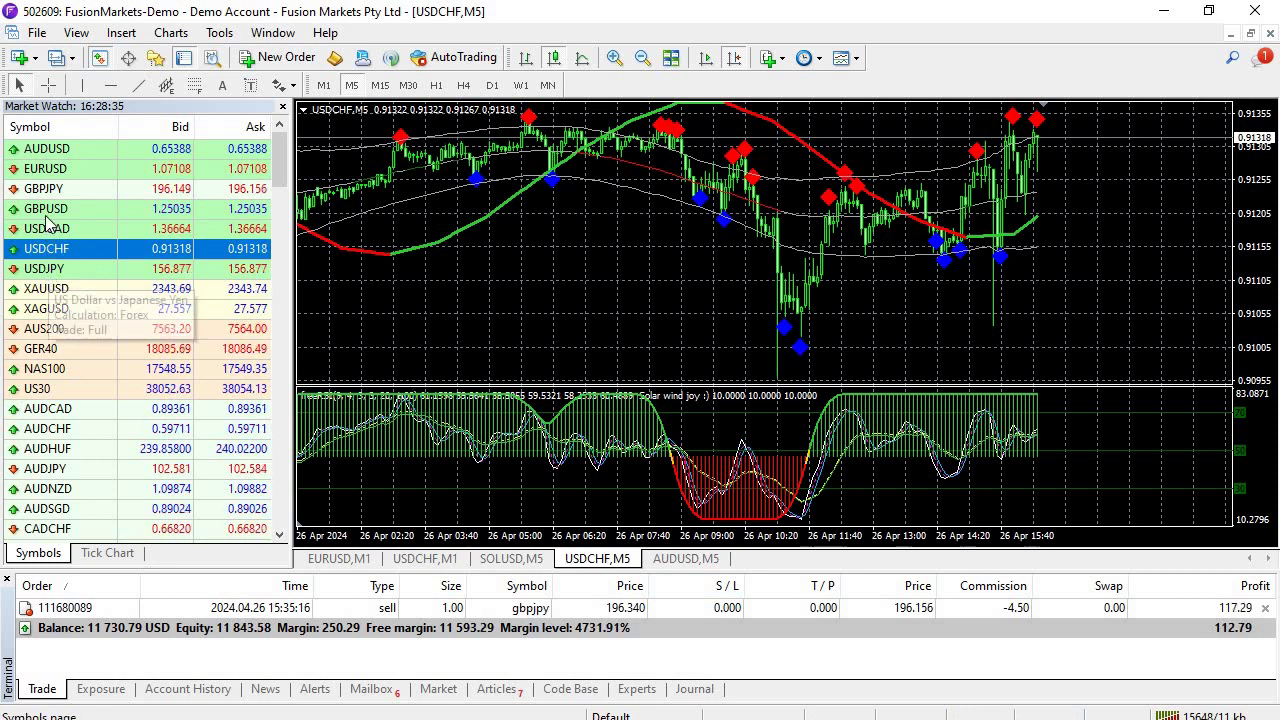
pyautogui.moveTo(43, 190); pyautogui.dragTo(1029, 265)
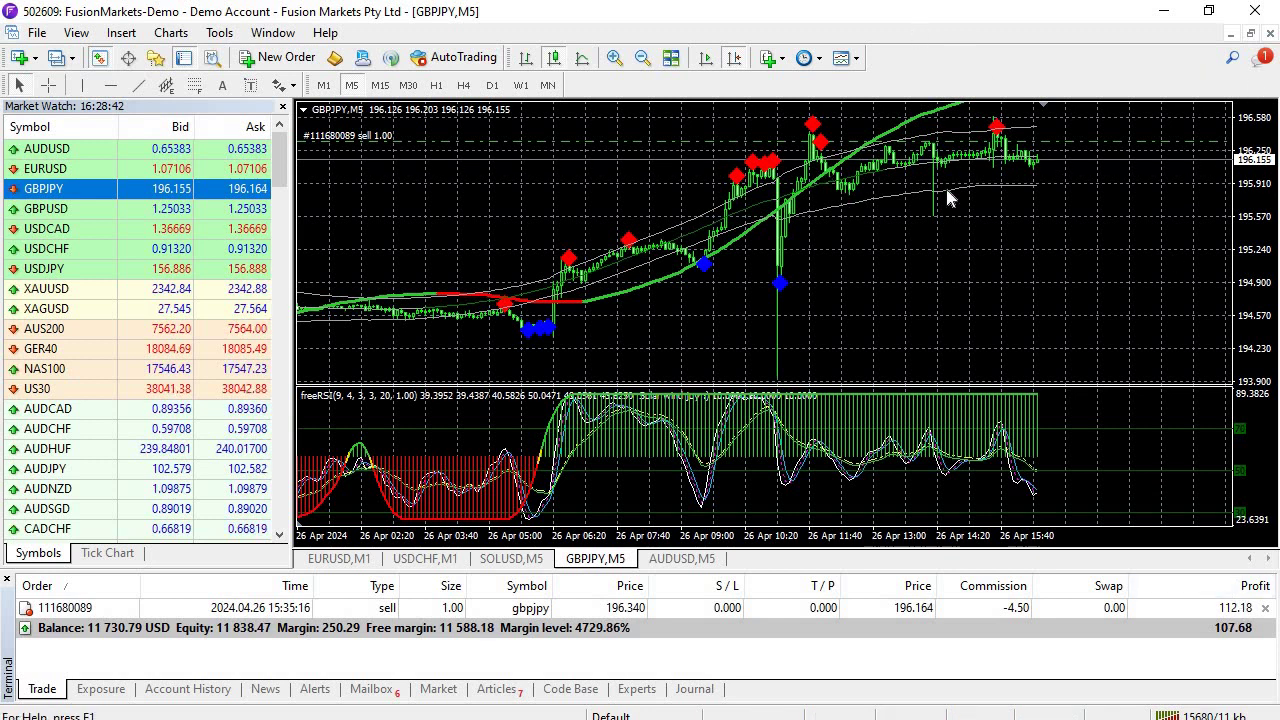
# - Return to TradingView in the browser and set the GBPUSD chart to the 5-minute timeframe
pyautogui.click(1158, 12)
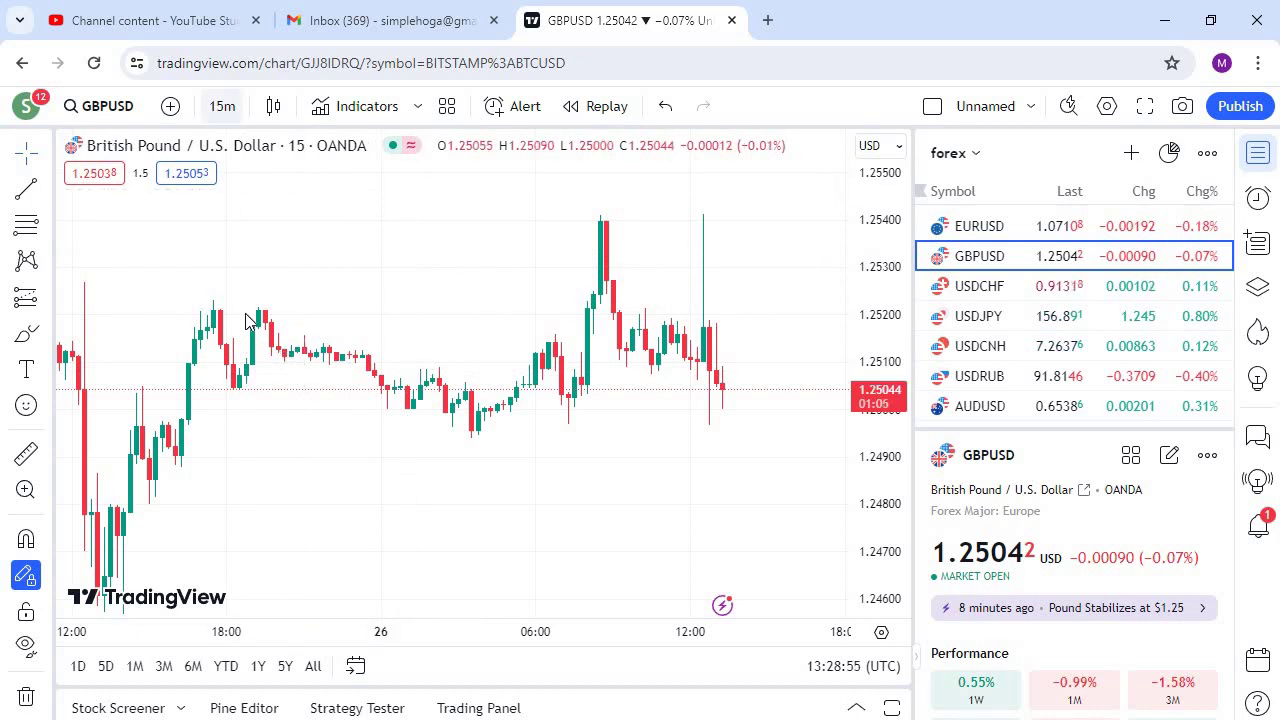
pyautogui.click(385, 307)
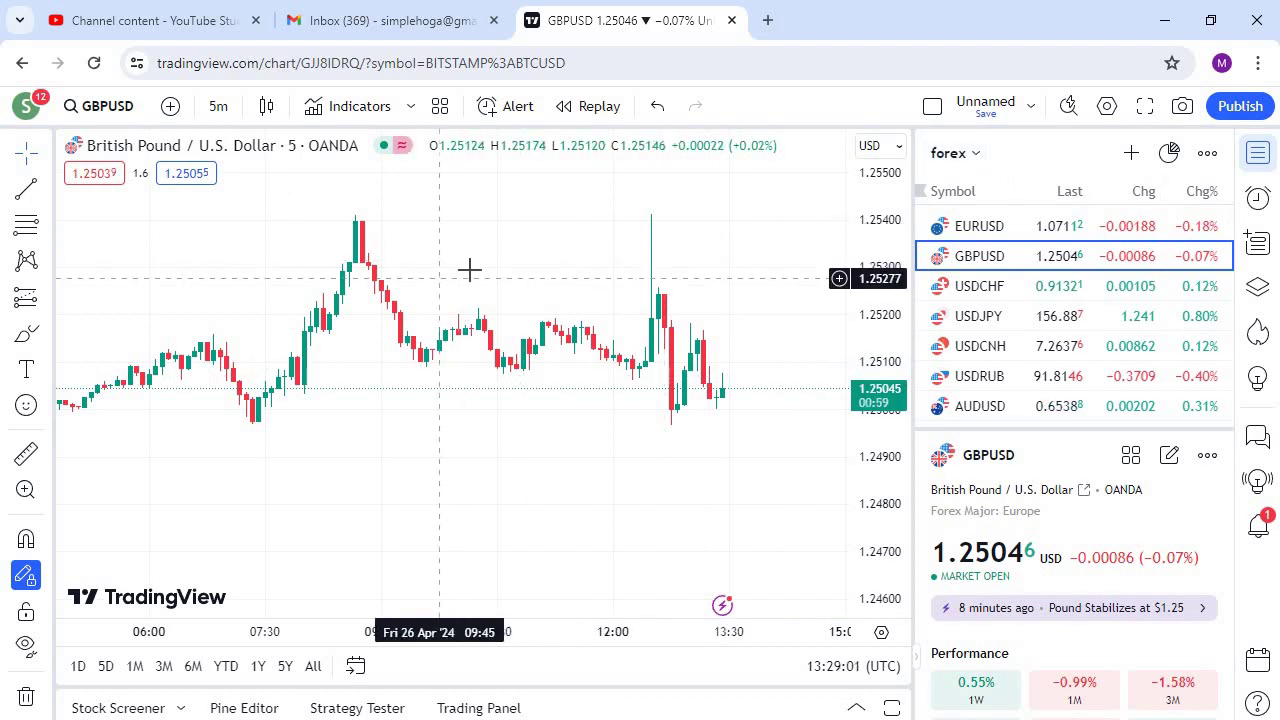
# - Open the "adop trends" text file from the "my scripts" desktop folder and copy all of its code
pyautogui.click(1170, 25)
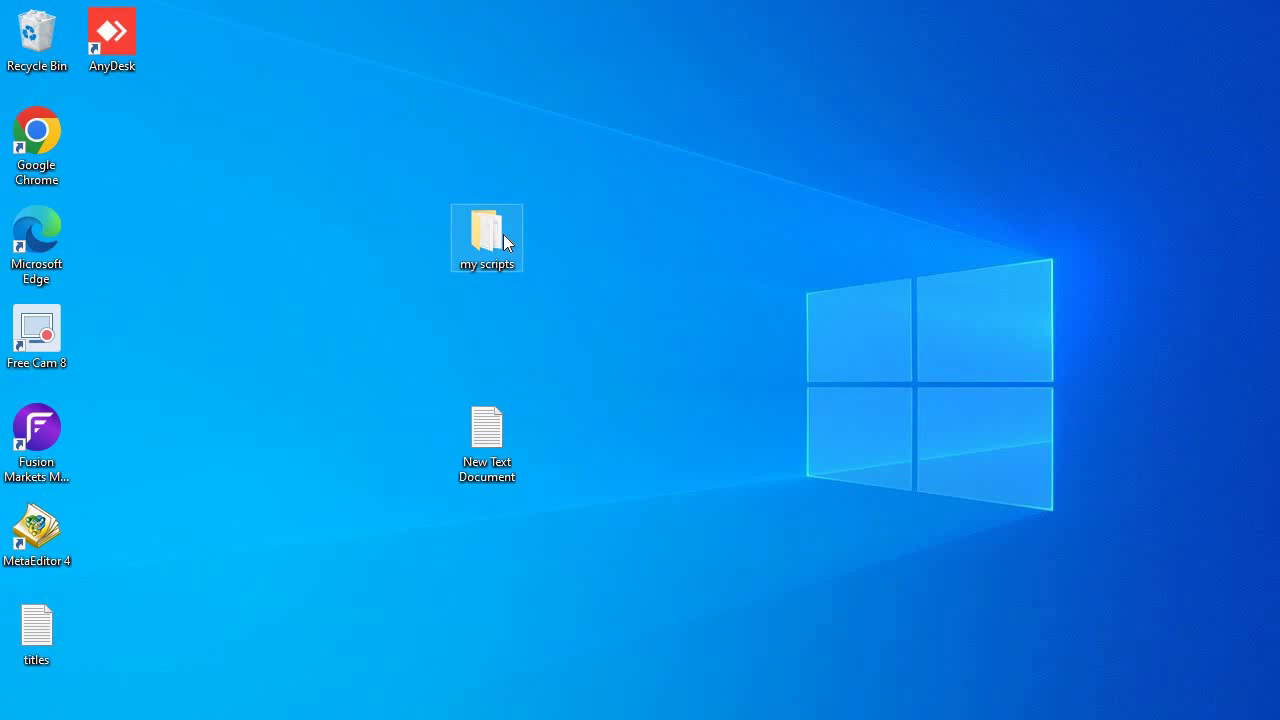
pyautogui.press('Return')
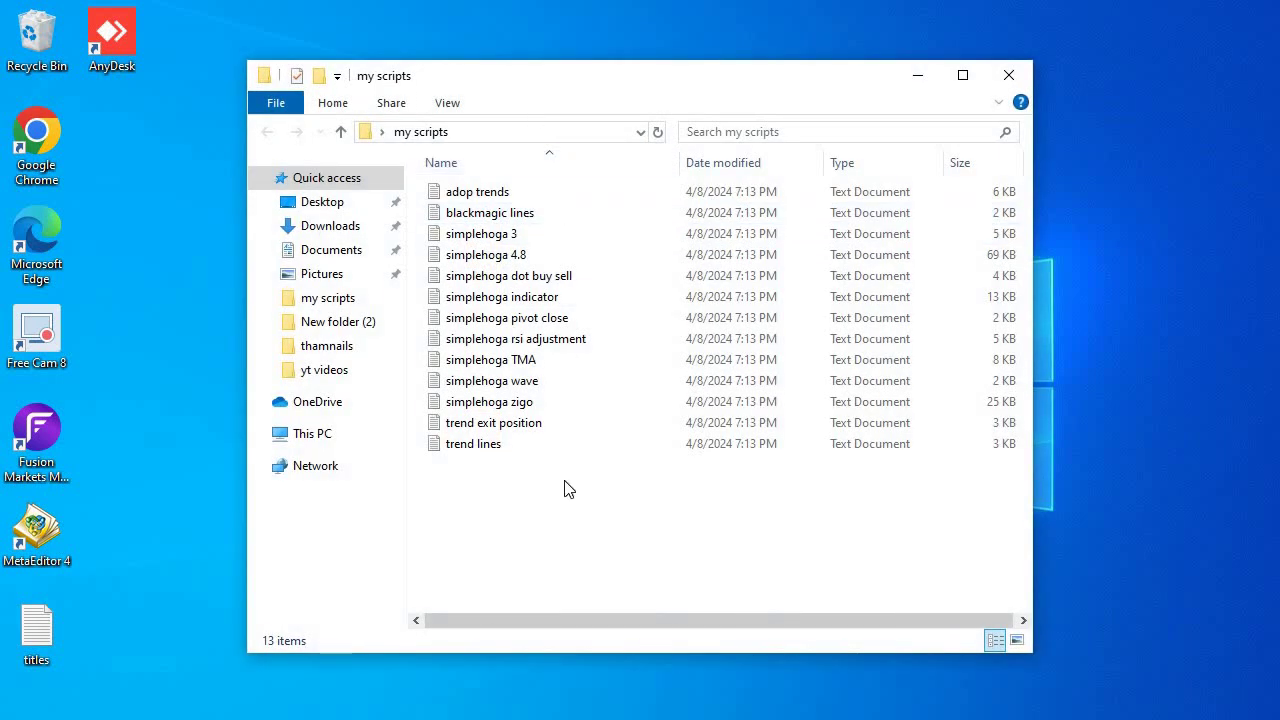
pyautogui.doubleClick(477, 193)
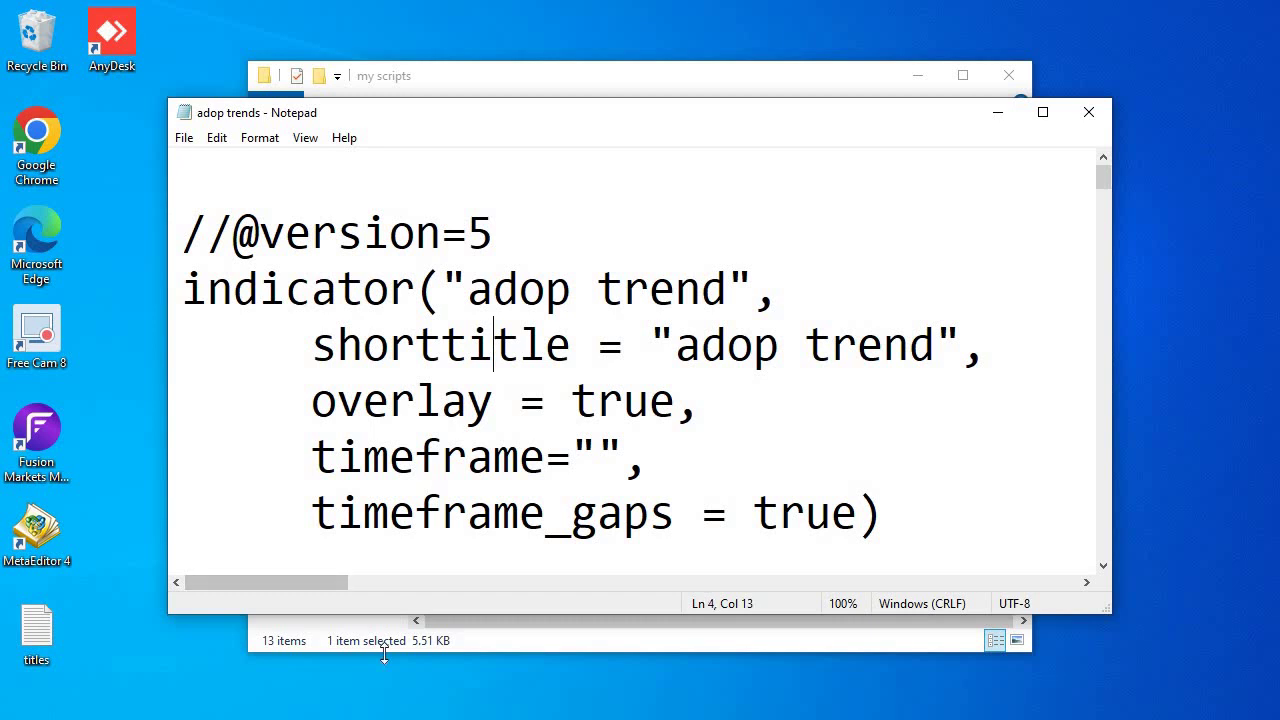
pyautogui.hotkey('ctrl', 'a')
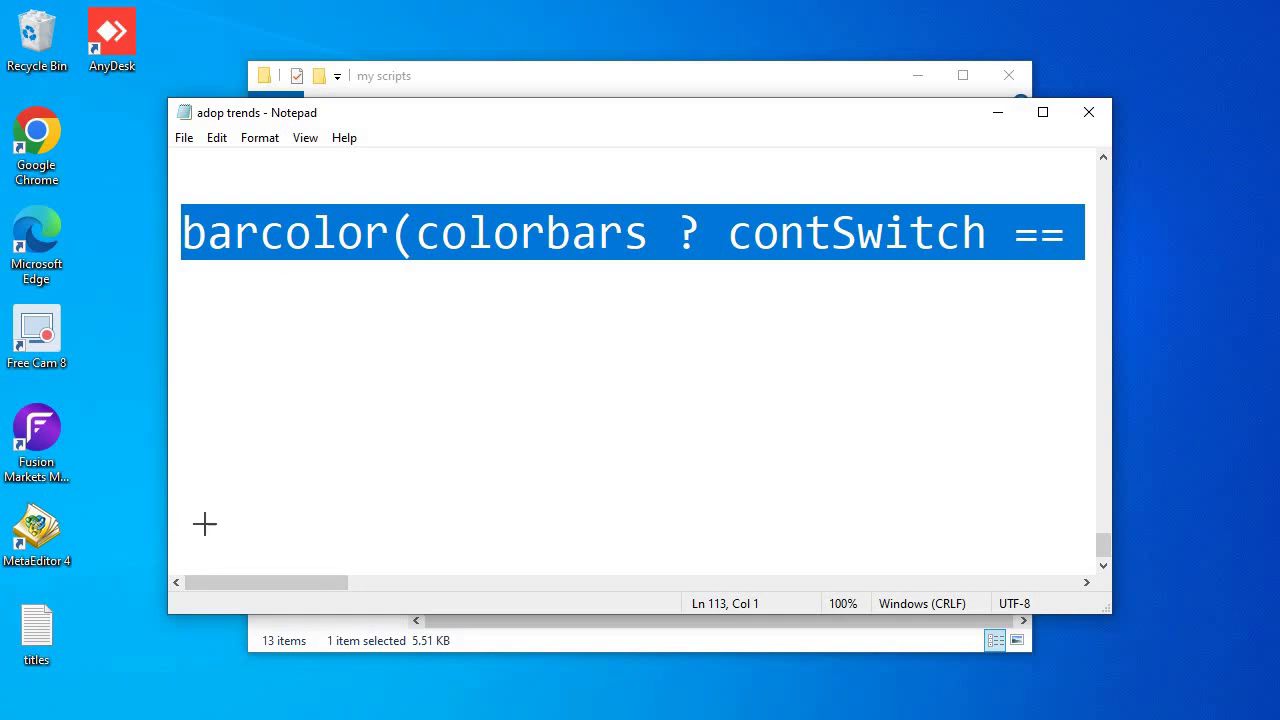
# - Back in TradingView, replace the Pine Editor code with the copied adop trend script and add it to the GBPUSD chart, then collapse the editor
pyautogui.hotkey('alt', 'Tab')
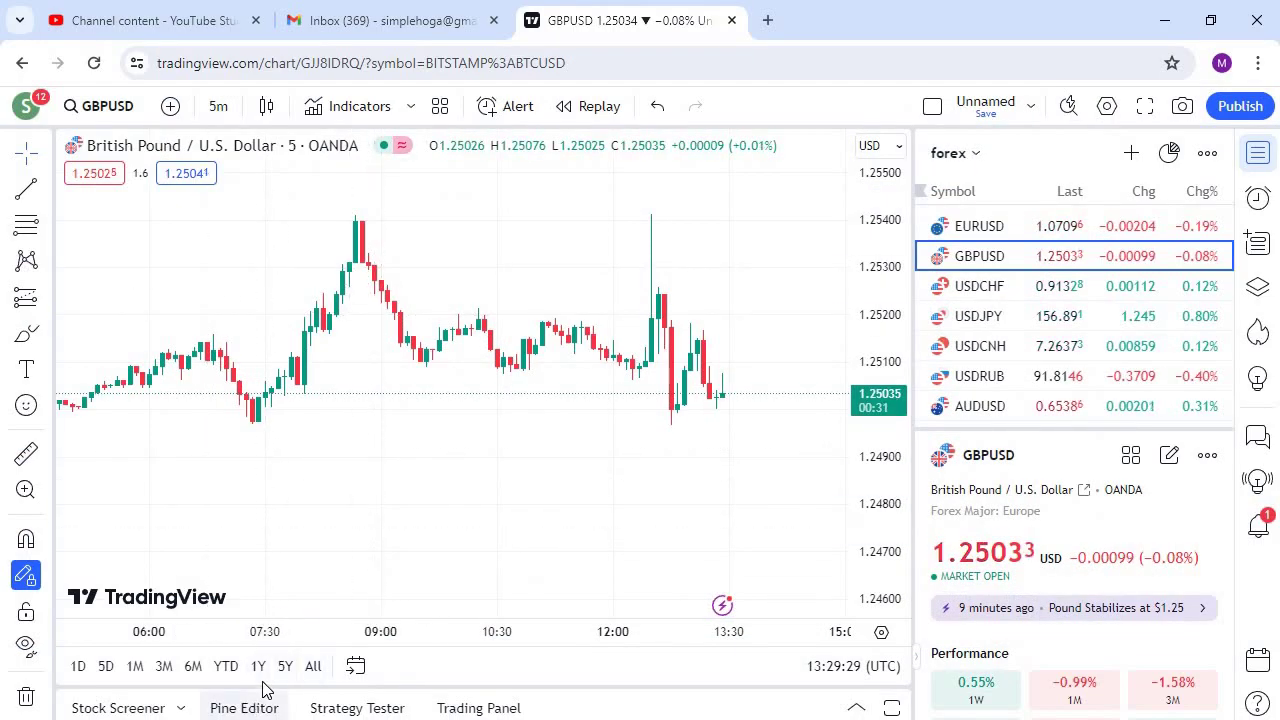
pyautogui.click(252, 706)
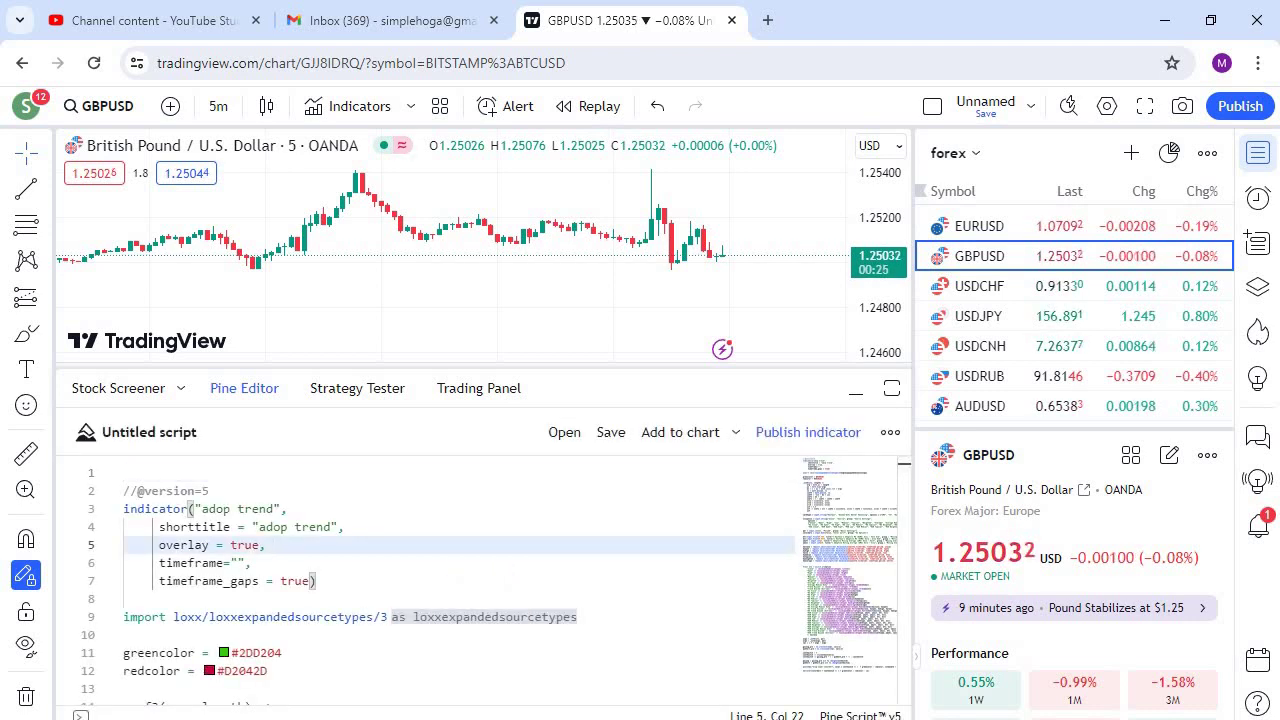
pyautogui.hotkey('ctrl', 'a')
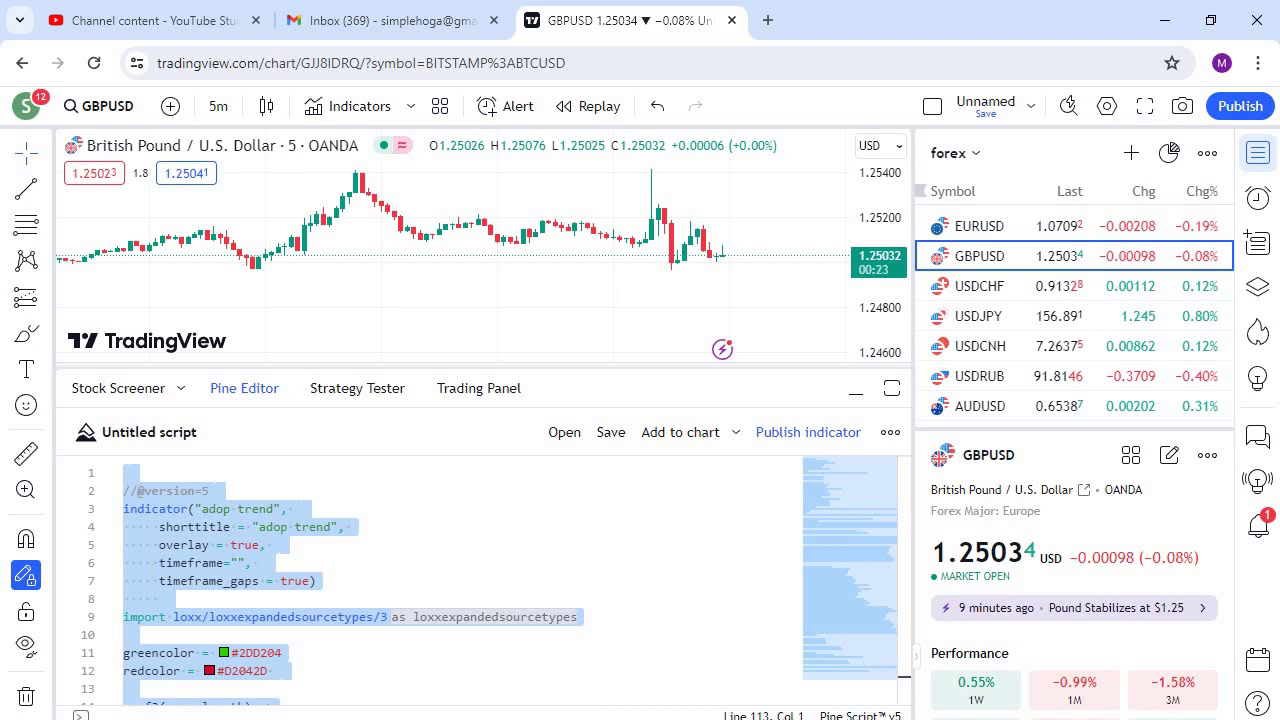
pyautogui.hotkey('ctrl', 'v')
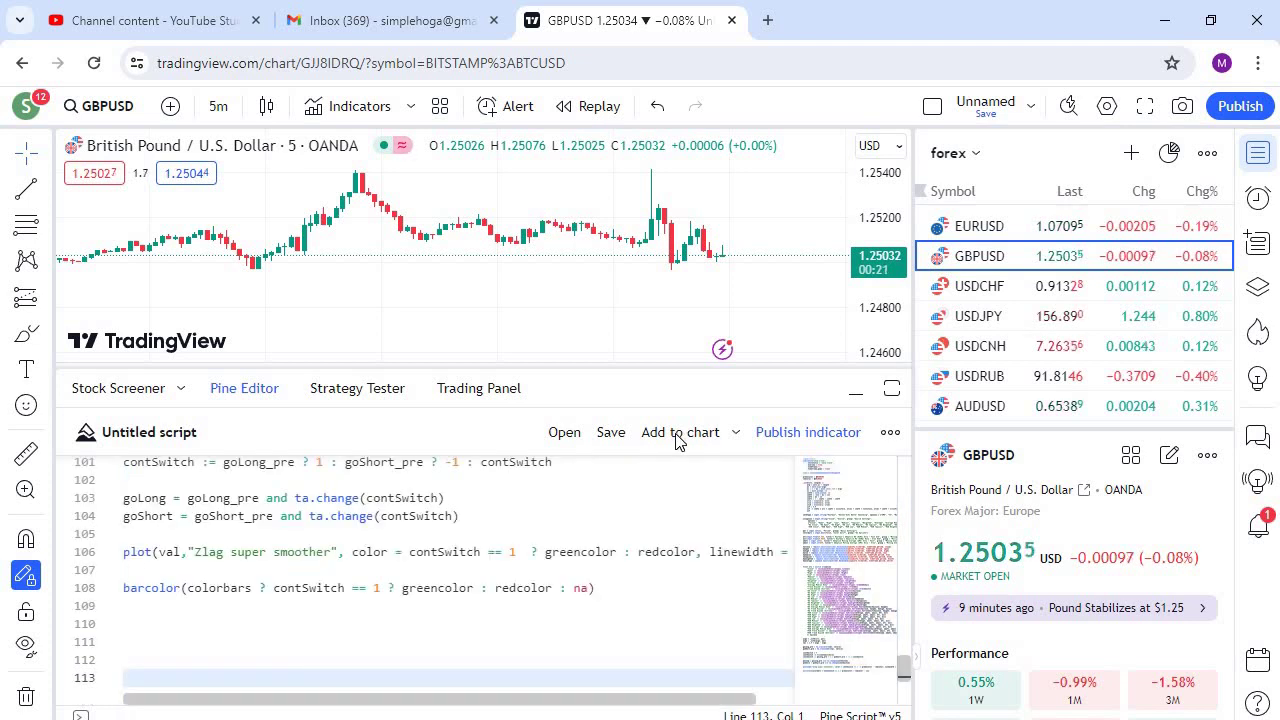
pyautogui.click(682, 434)
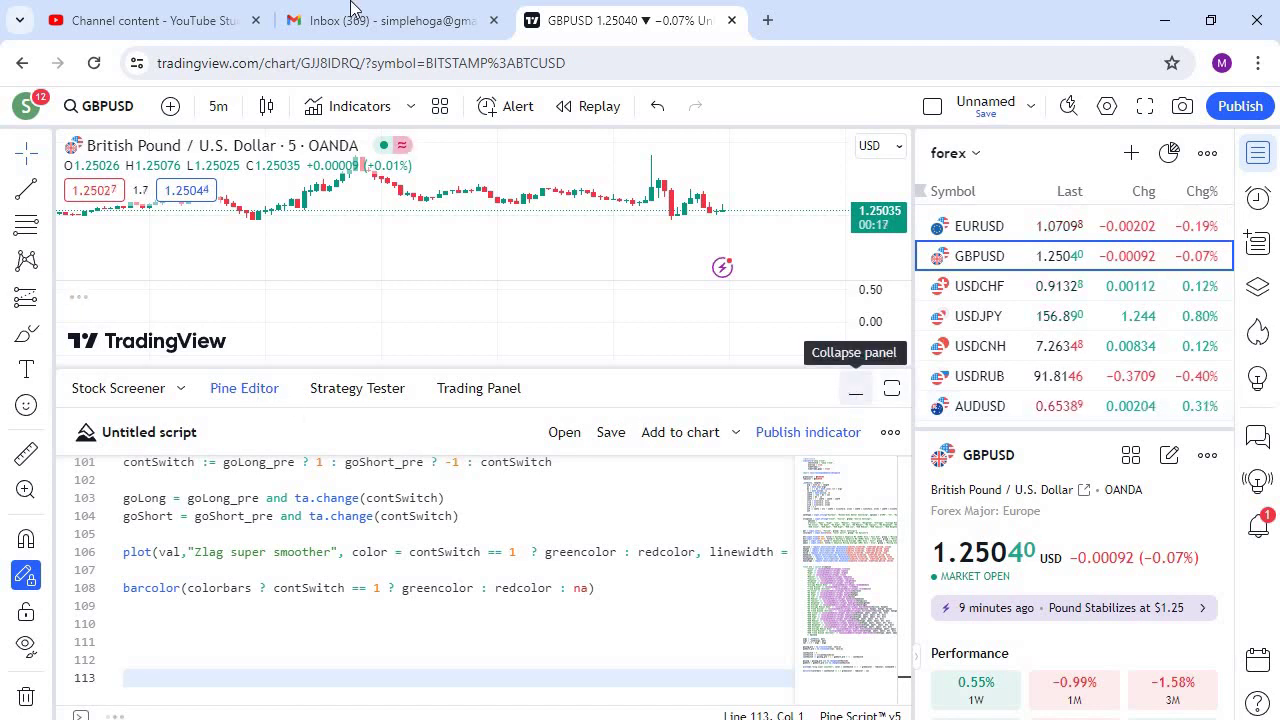
pyautogui.click(855, 390)
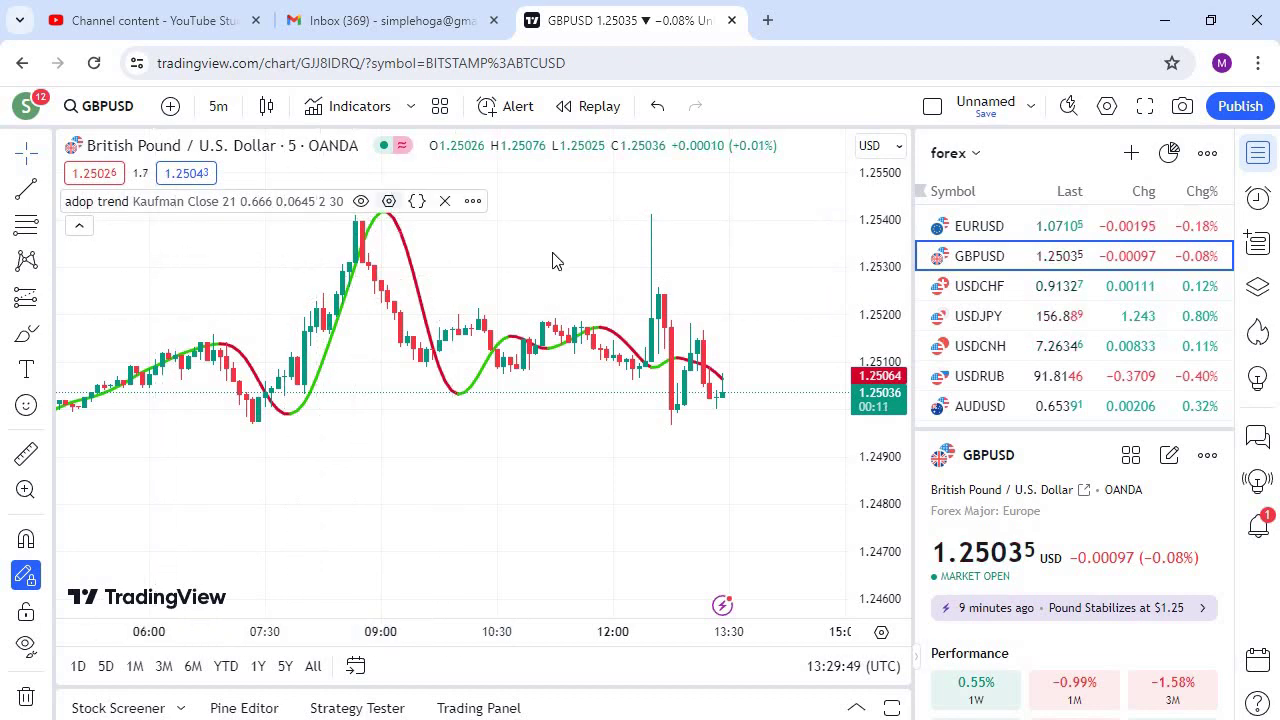
# - In the adop trend indicator's inputs, set Heiken-Ashi Better Smoothing to T3 and Period to 73
pyautogui.click(389, 201)
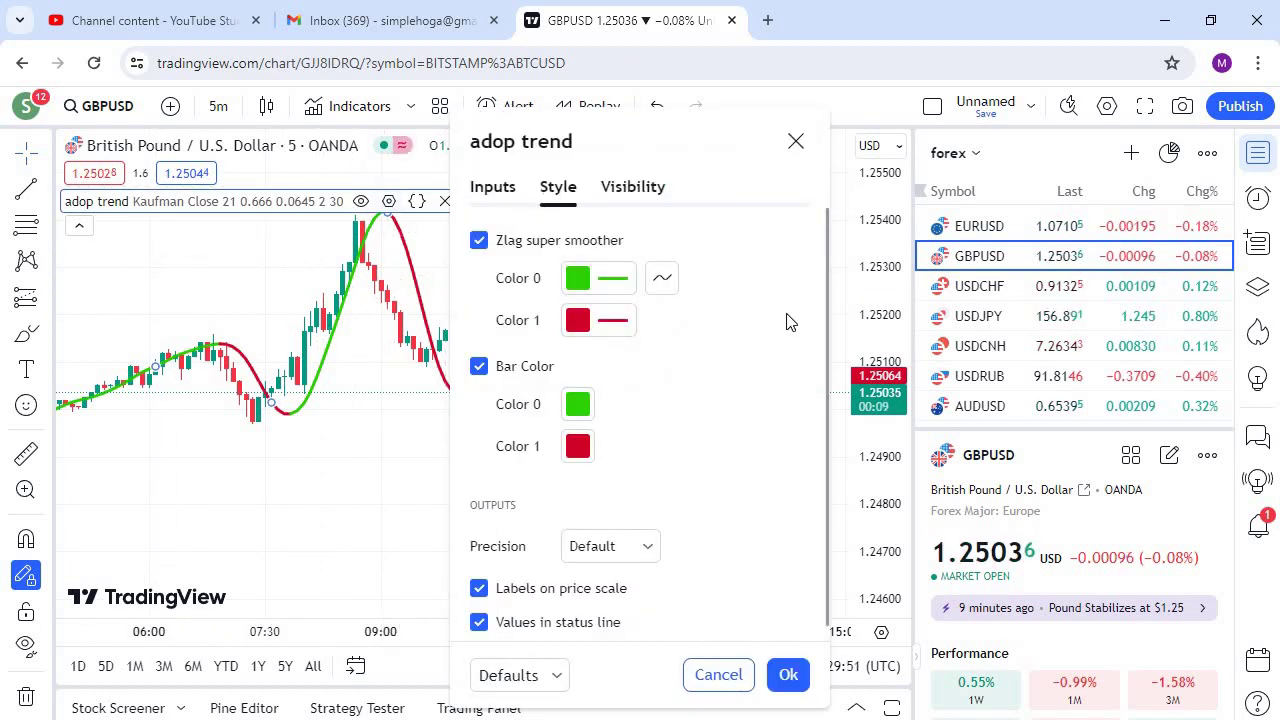
pyautogui.click(843, 298)
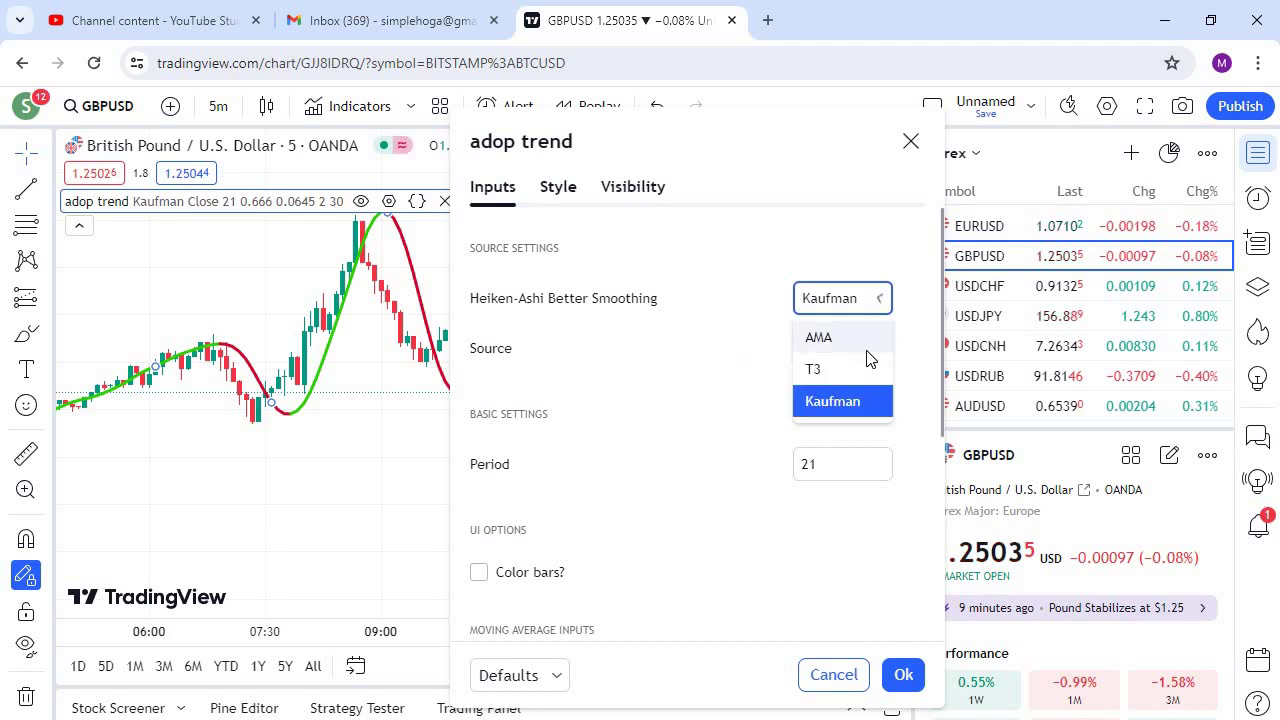
pyautogui.press('Return')
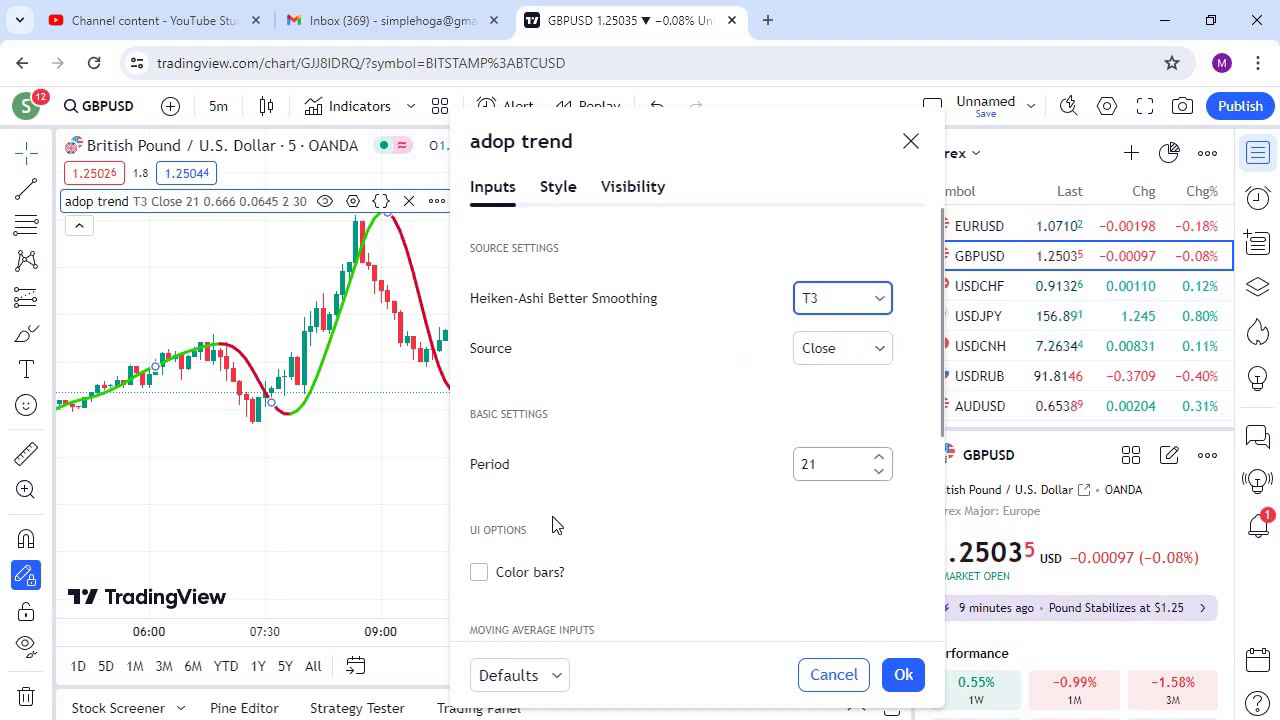
pyautogui.press('Tab')
pyautogui.press('Tab')
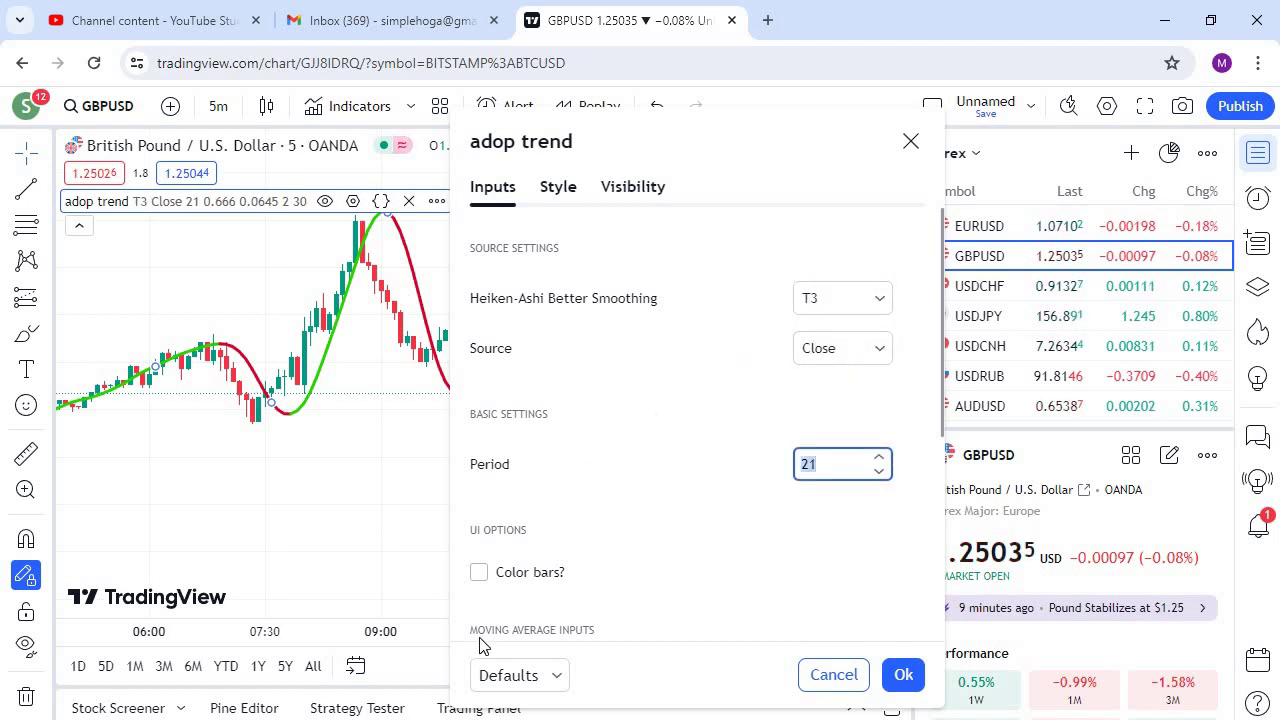
pyautogui.write('73')
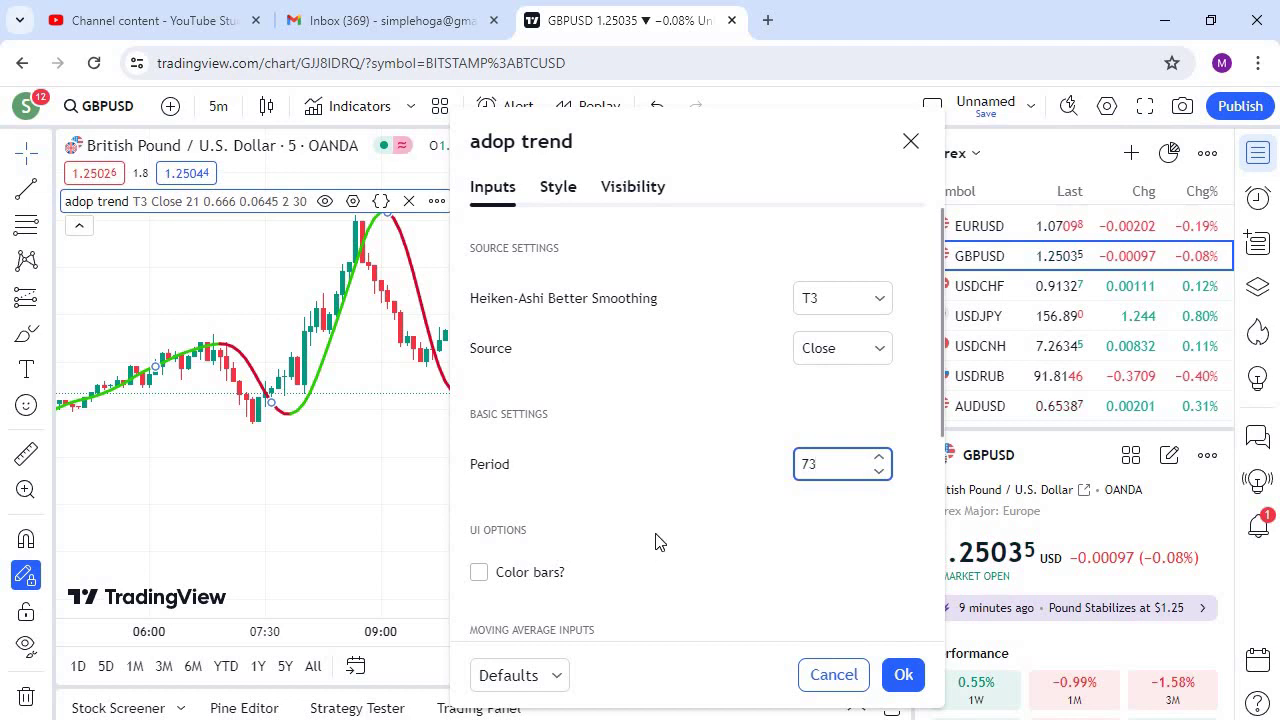
pyautogui.click(624, 524)
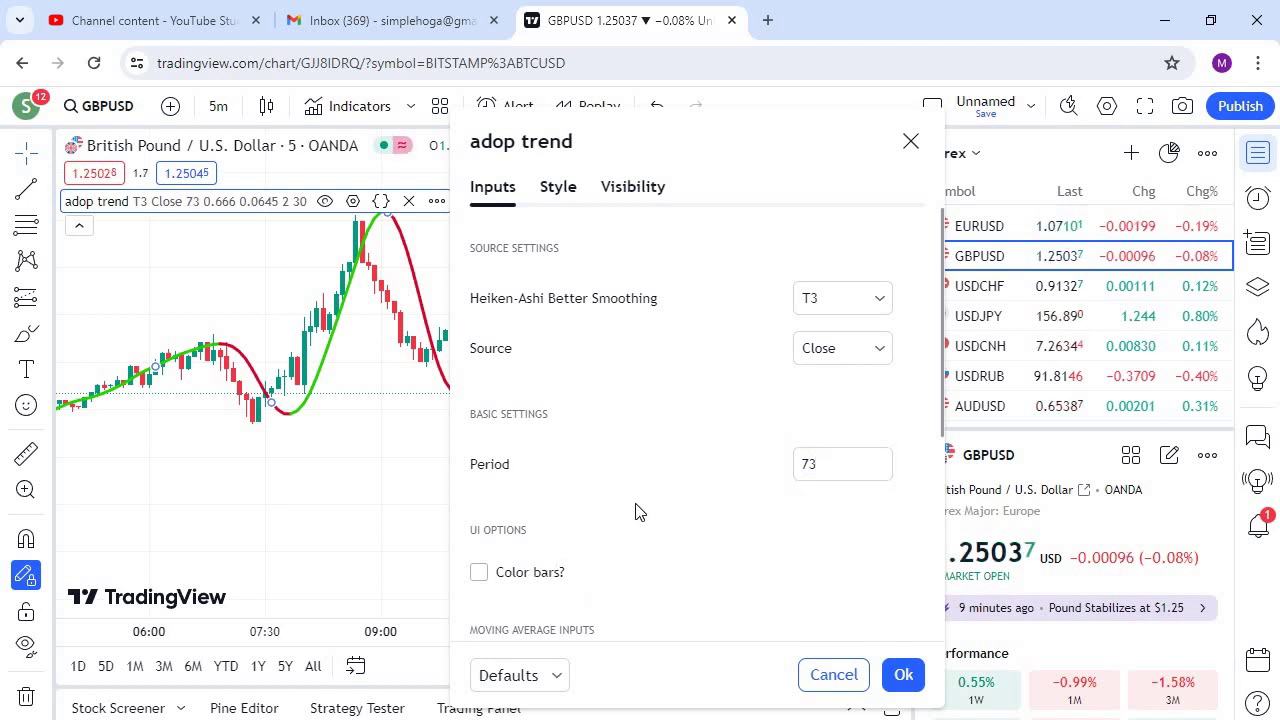
# - Set the adop trend indicator's timeframe to 15 minutes, close its settings and check the line on earlier candles
pyautogui.scroll(-5, 640, 512)
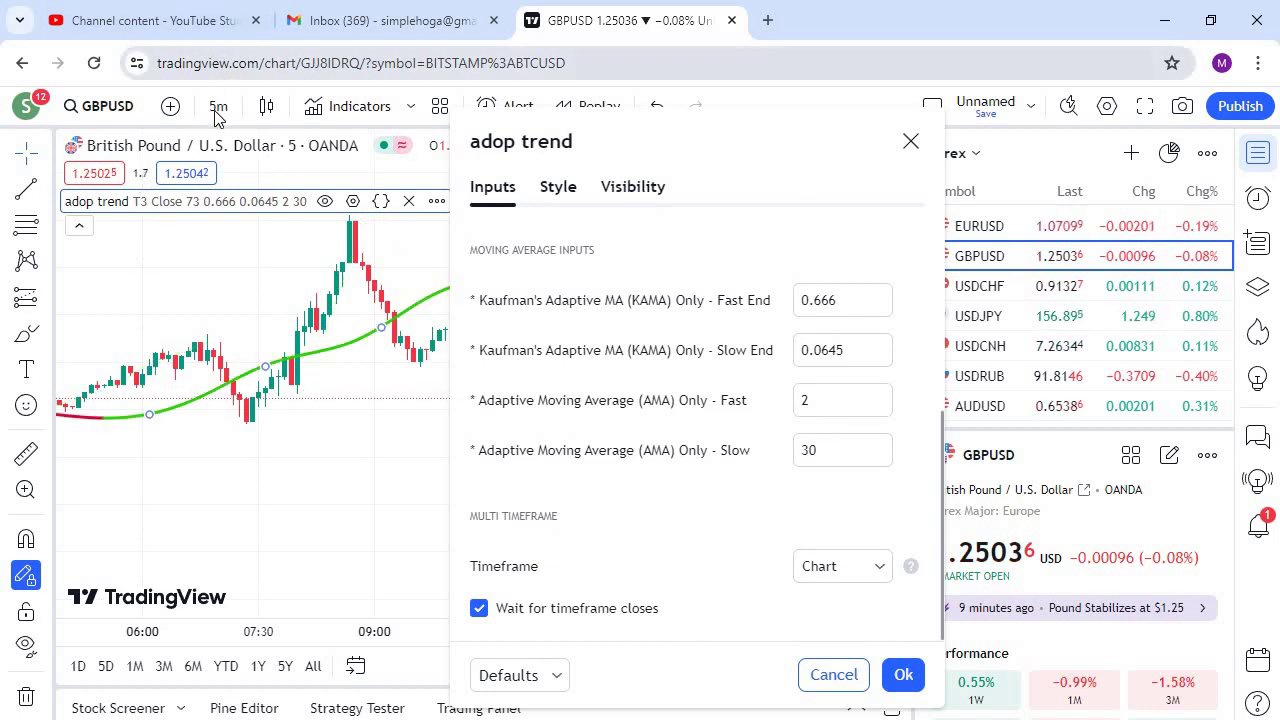
pyautogui.click(863, 574)
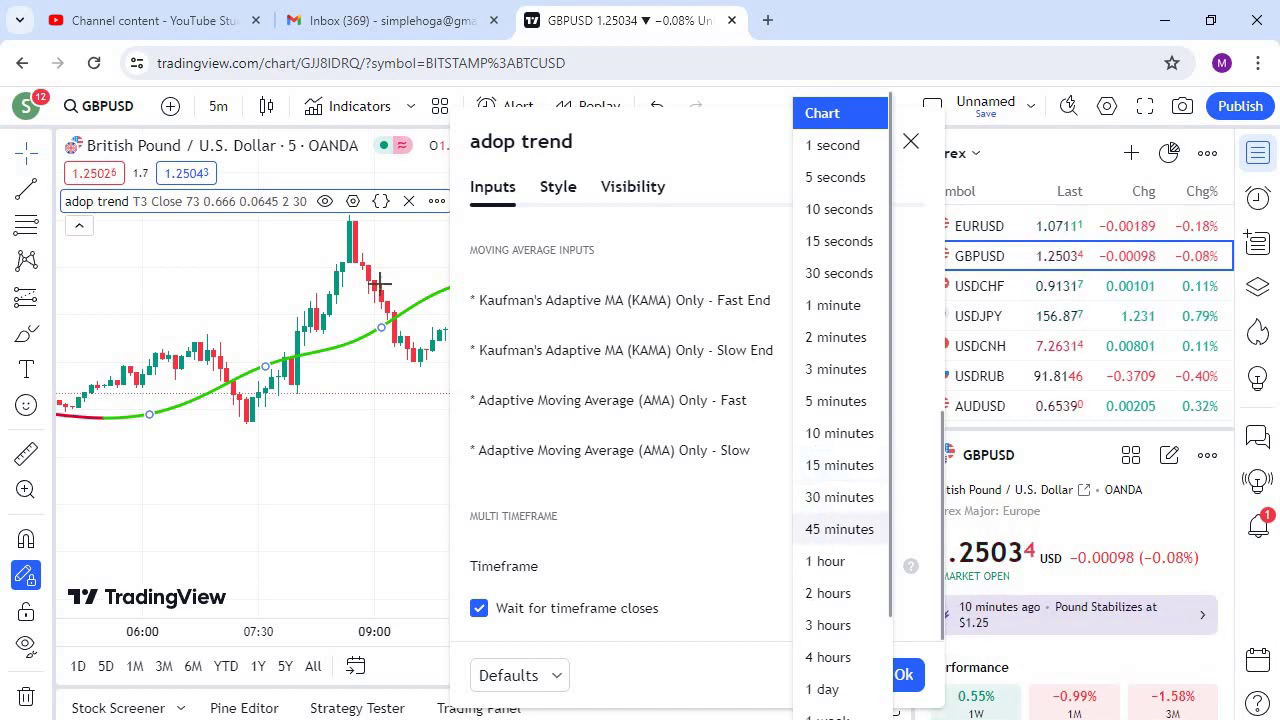
pyautogui.click(840, 465)
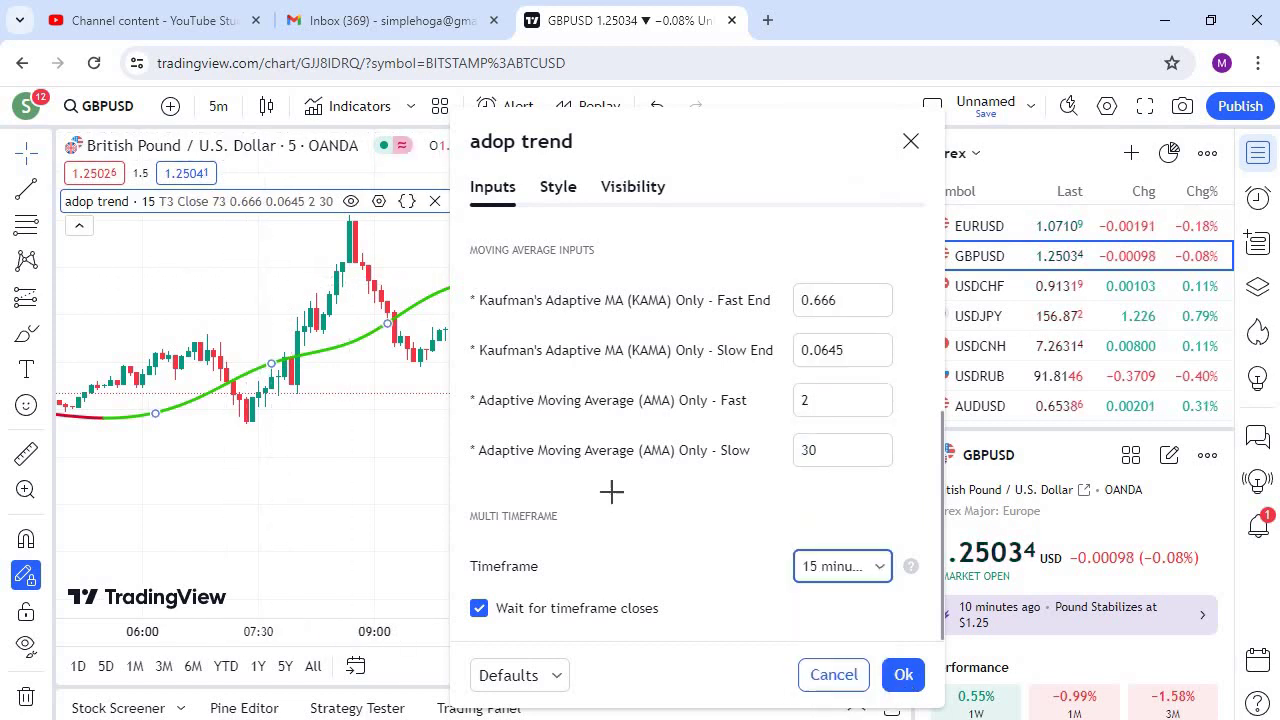
pyautogui.click(424, 402)
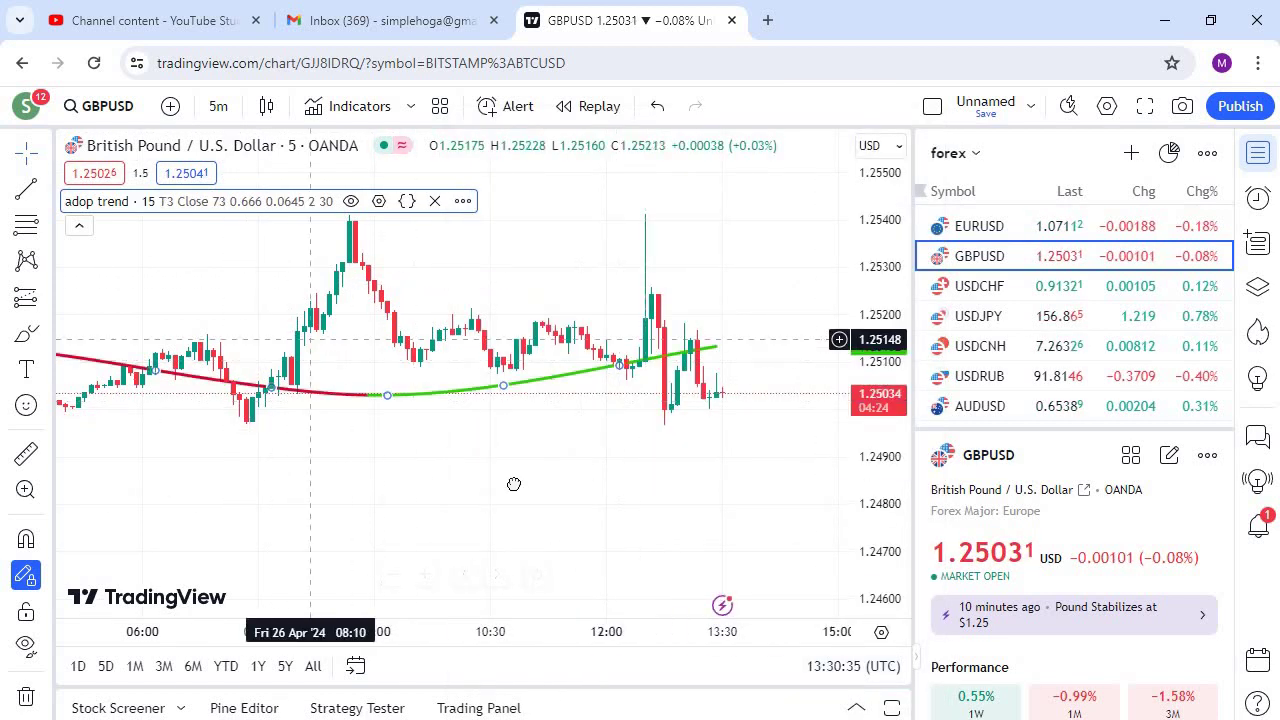
pyautogui.moveTo(276, 435); pyautogui.dragTo(175, 467)
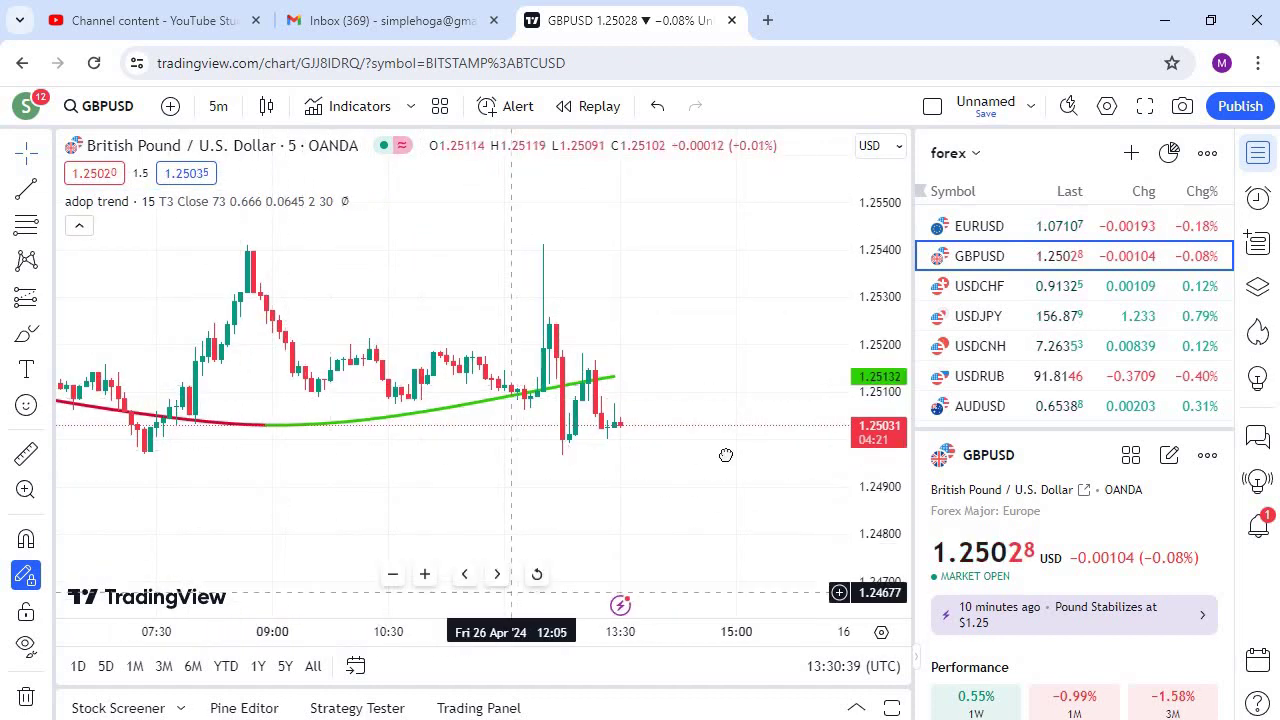
pyautogui.hscroll(-10, 566, 455)
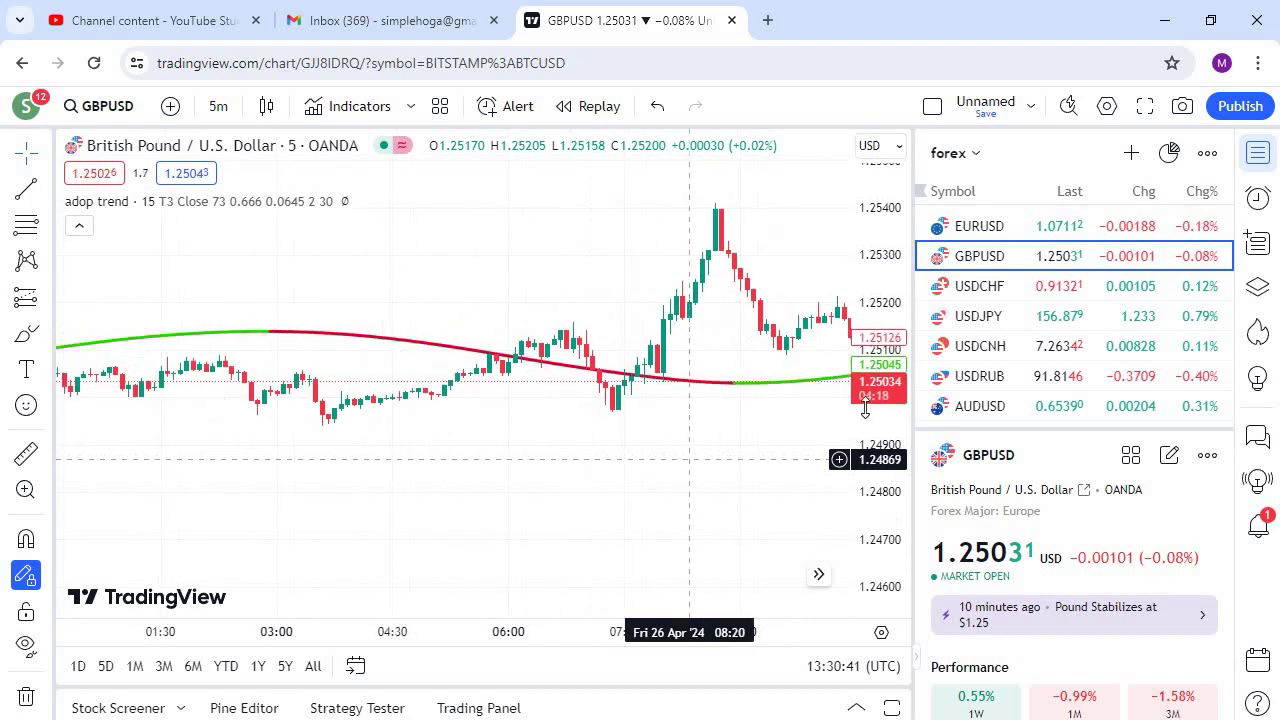
# - Close the adop trends file, open "simplehoga TMA" from the "my scripts" folder and copy all of its code
pyautogui.click(1160, 22)
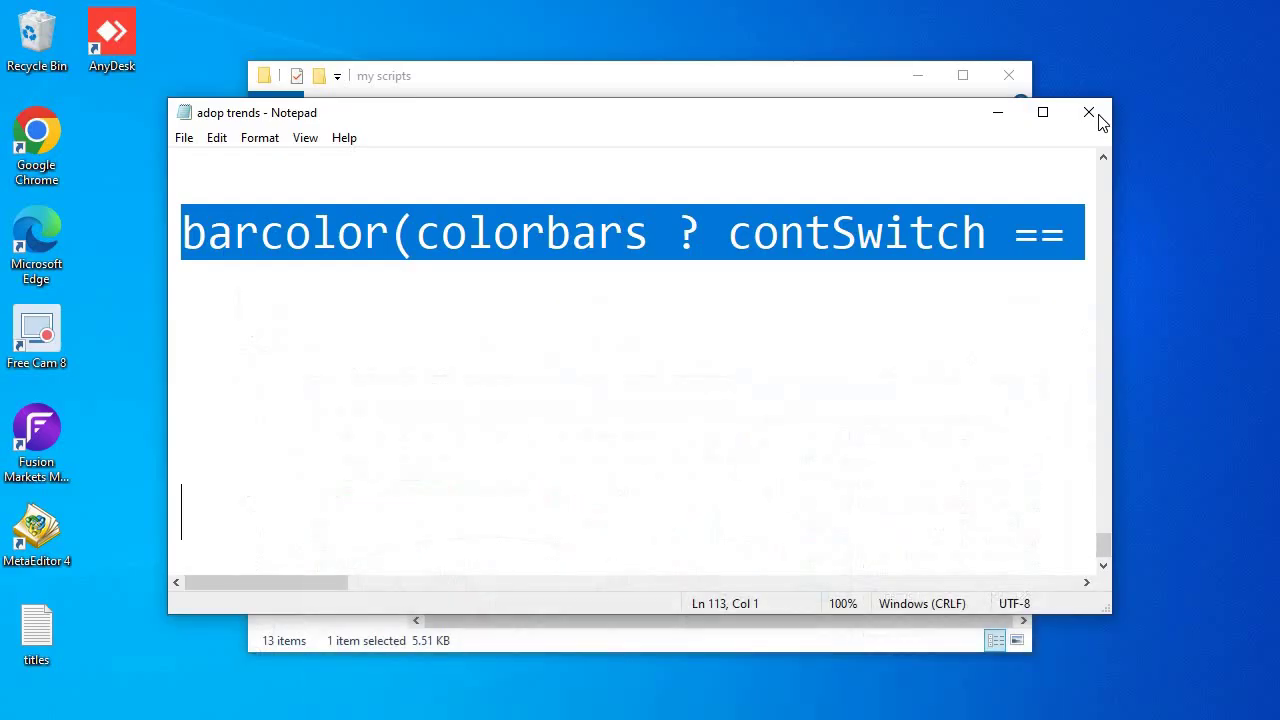
pyautogui.hotkey('alt', 'F4')
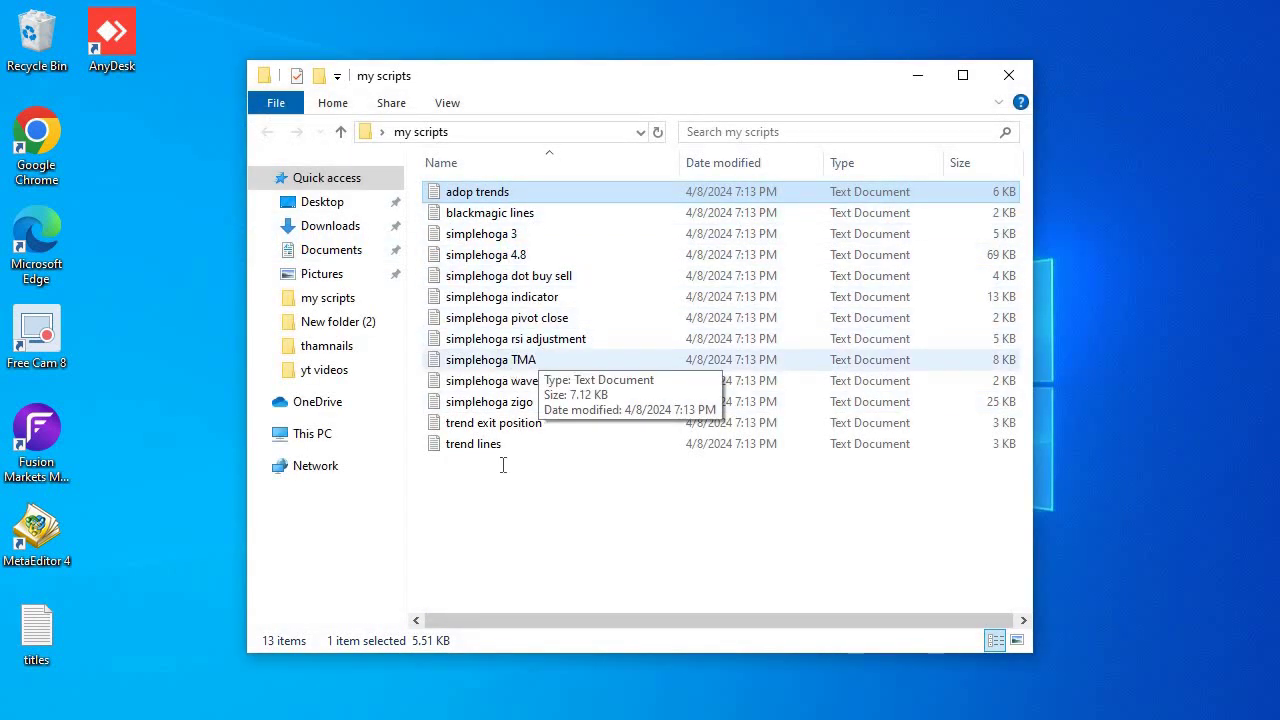
pyautogui.doubleClick(490, 359)
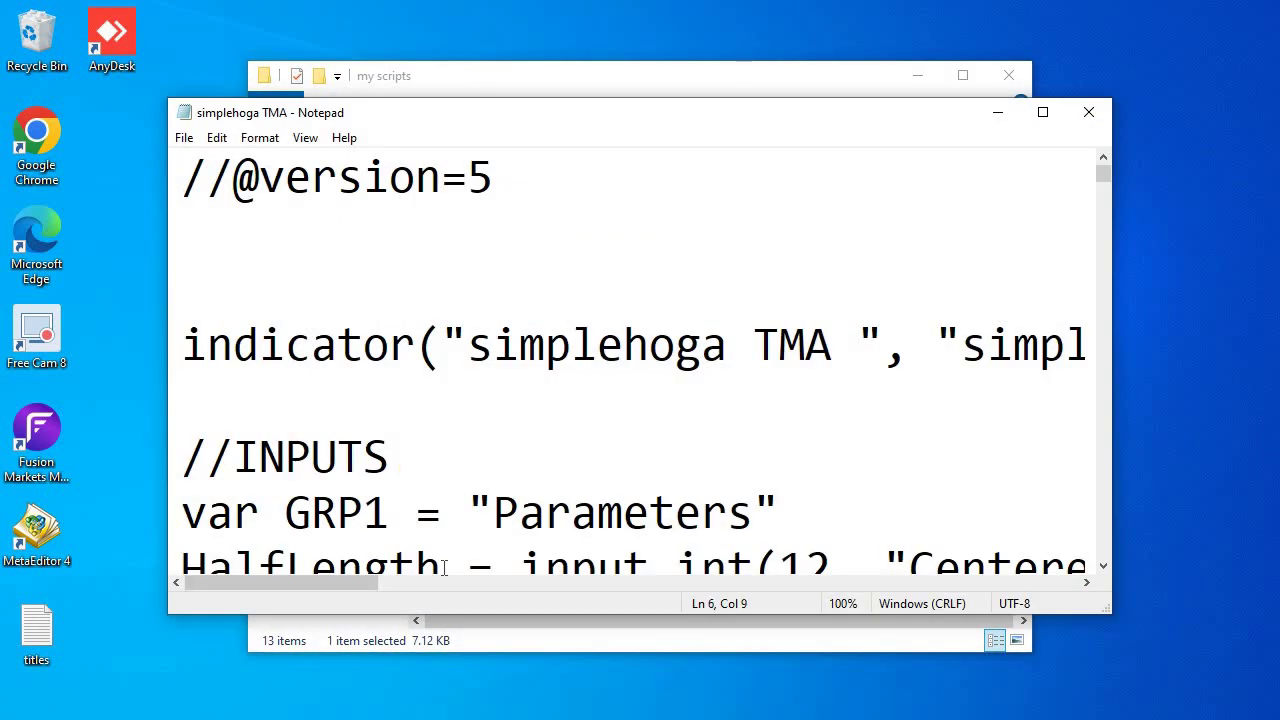
pyautogui.hotkey('ctrl', 'a')
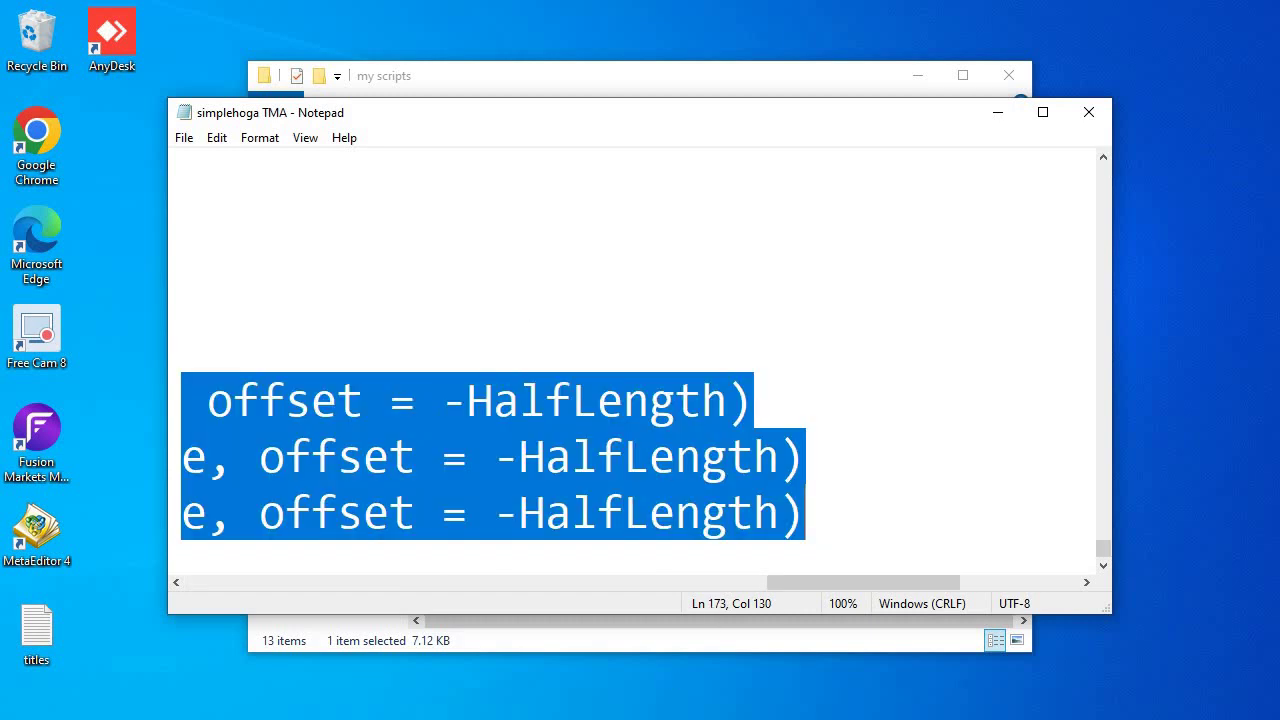
# - In TradingView, replace the Pine Editor code with the copied simplehoga TMA script and add it to the chart alongside adop trend
pyautogui.click(240, 718)
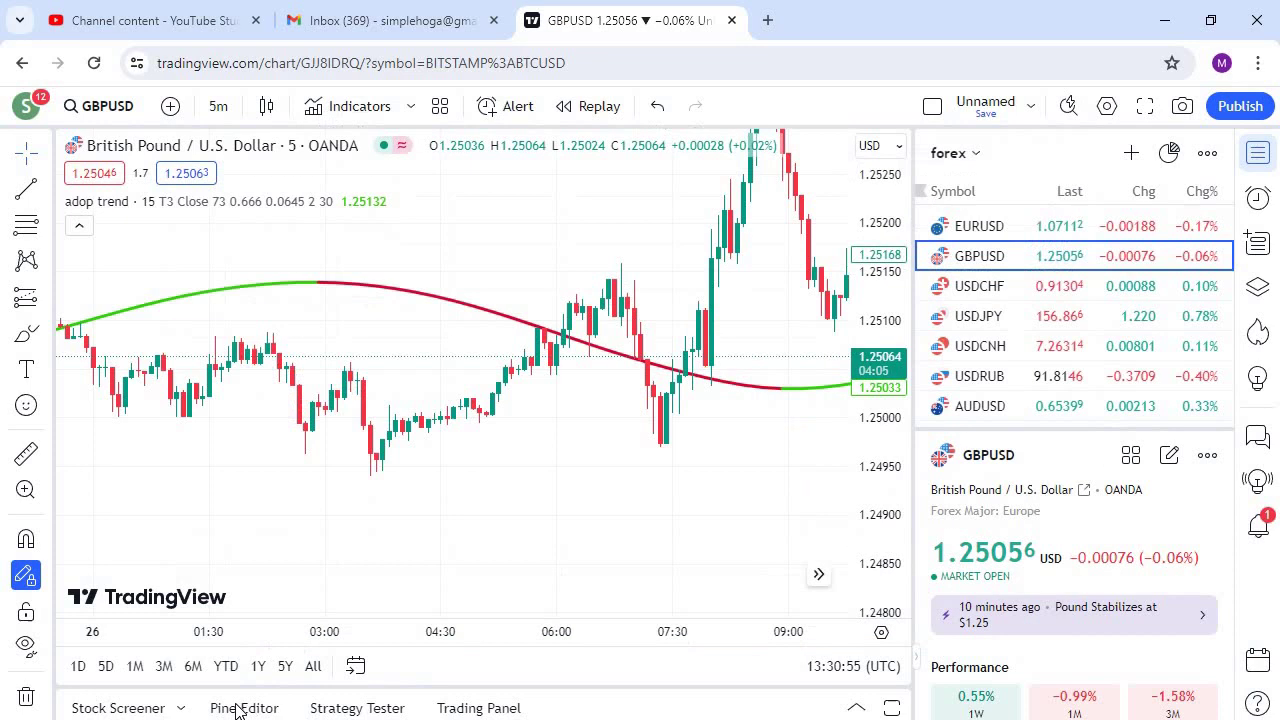
pyautogui.click(244, 708)
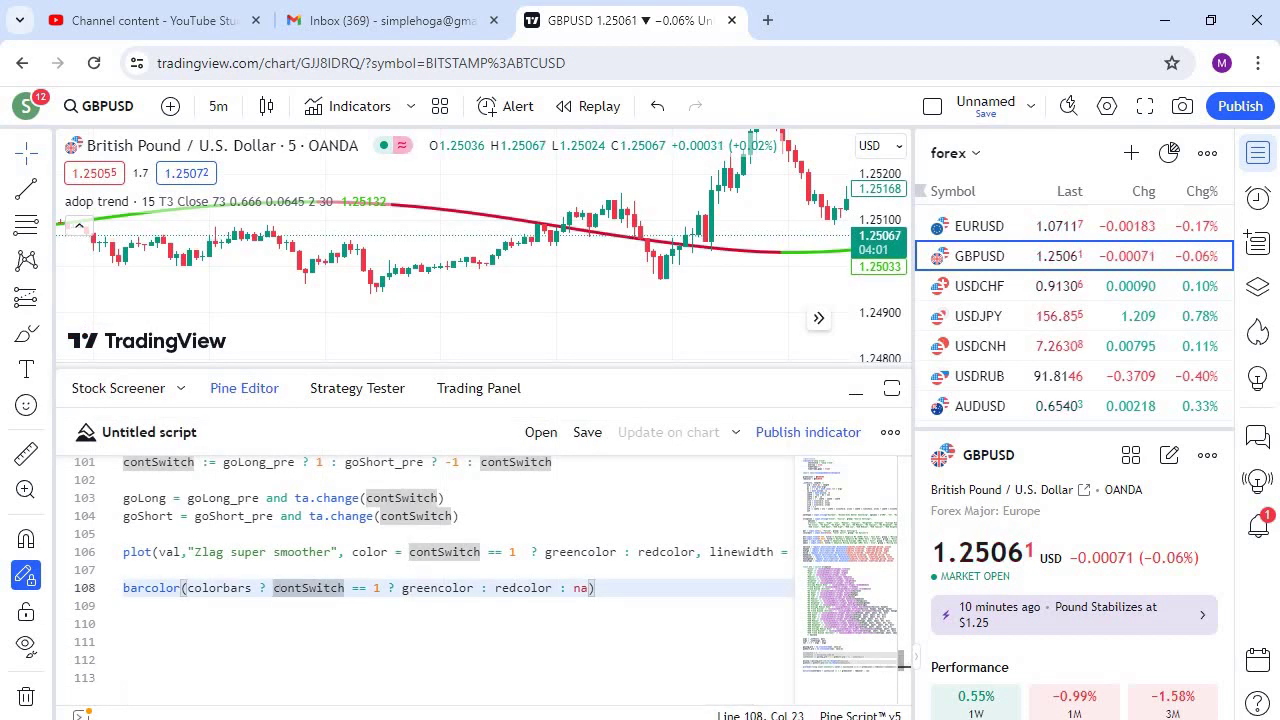
pyautogui.hotkey('ctrl', 'a')
pyautogui.hotkey('ctrl', 'v')
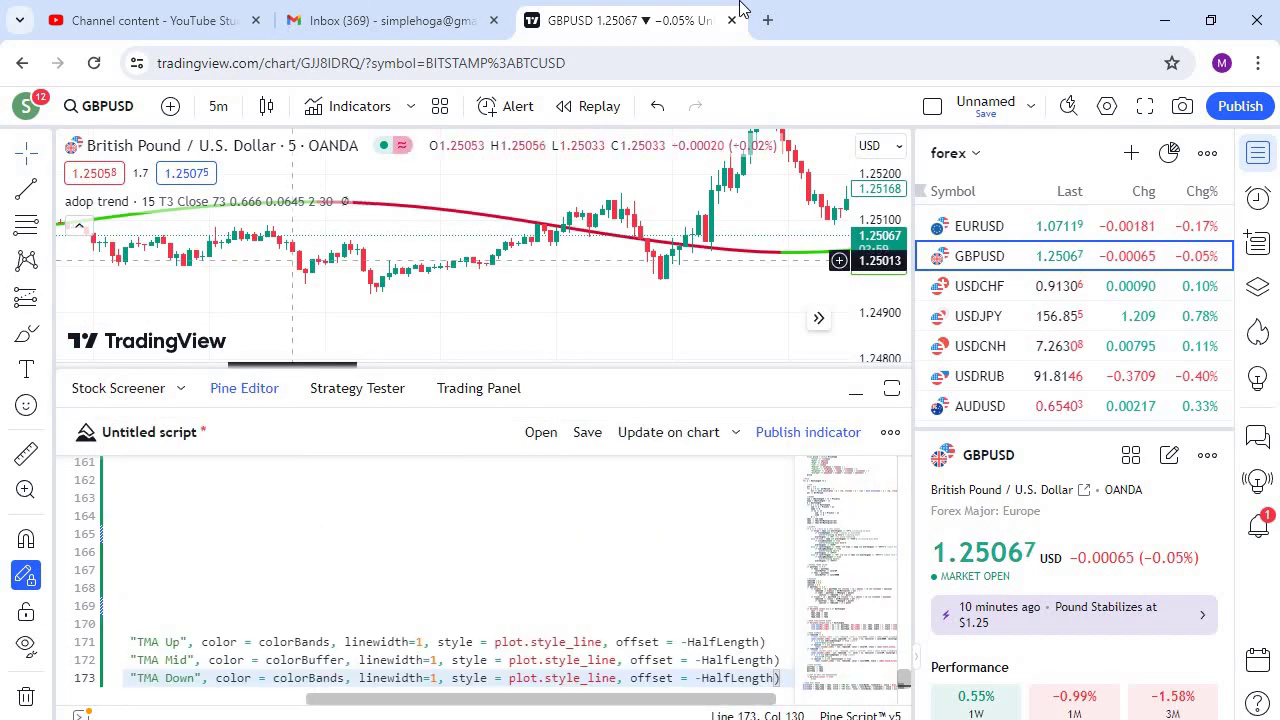
pyautogui.click(735, 432)
pyautogui.click(786, 482)
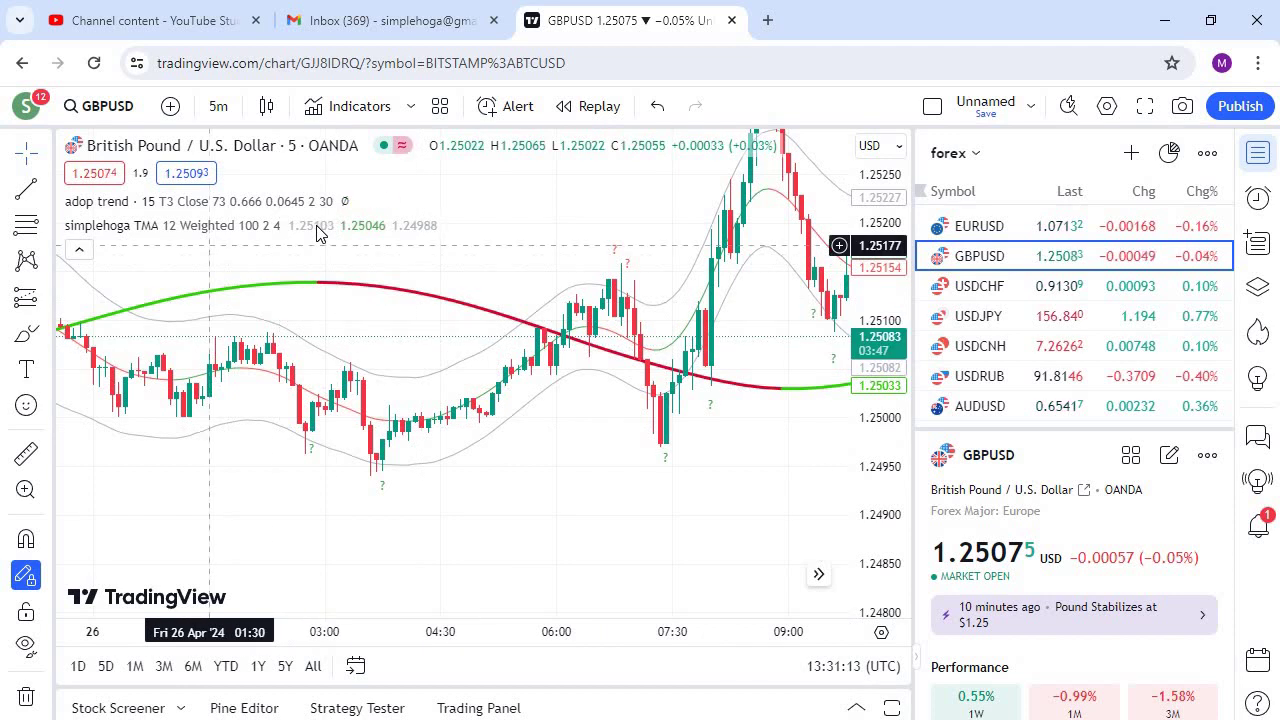
# - Set the simplehoga TMA indicator's Centered TMA half period to 48 and apply the settings
pyautogui.doubleClick(678, 305)
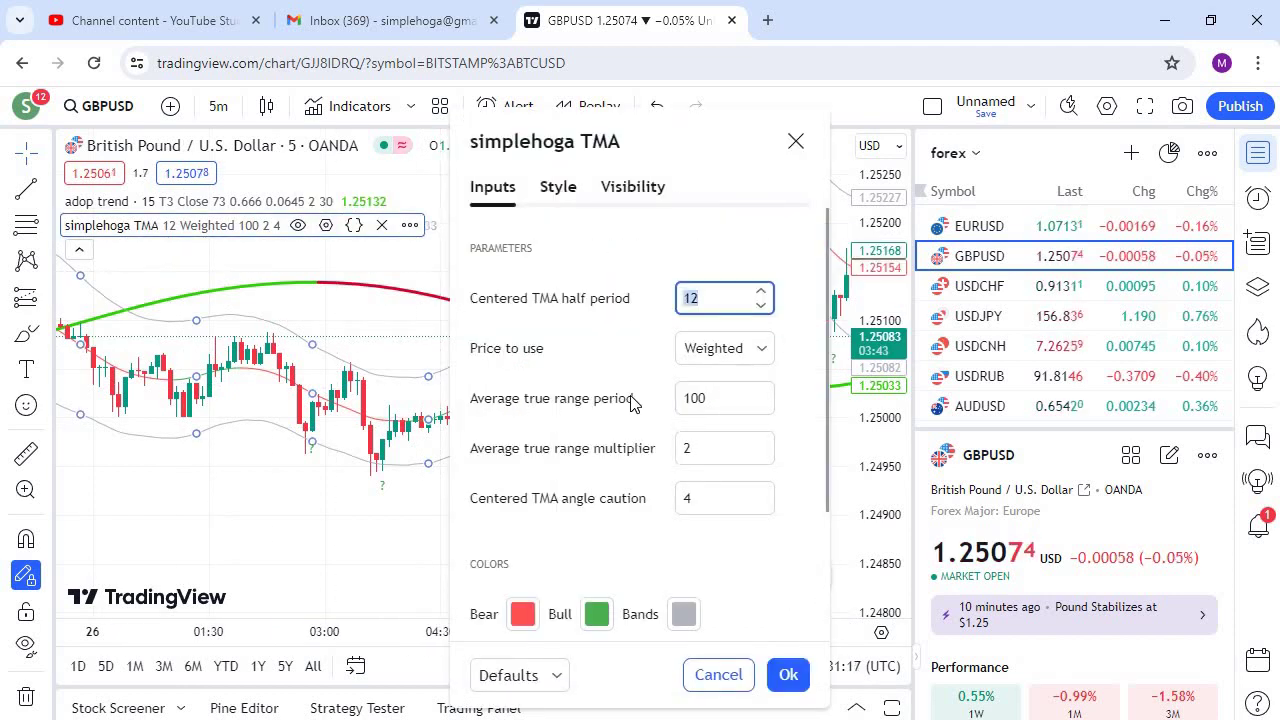
pyautogui.write('48')
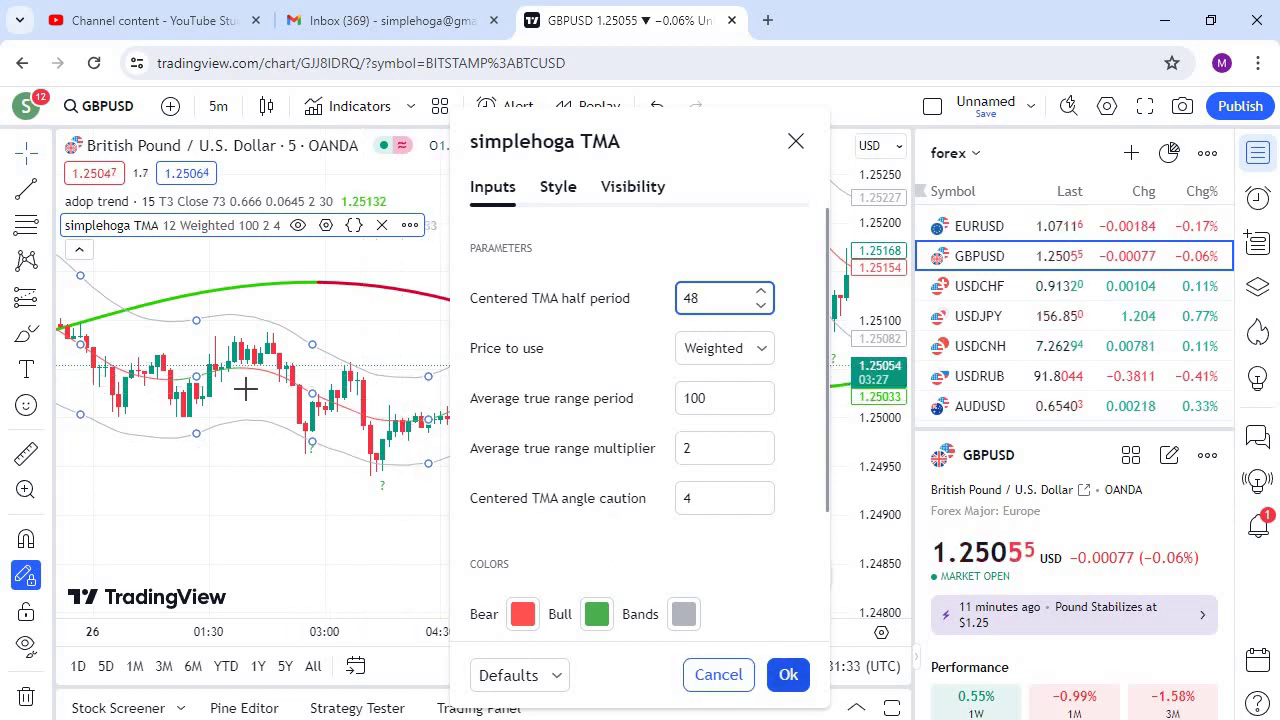
pyautogui.click(788, 674)
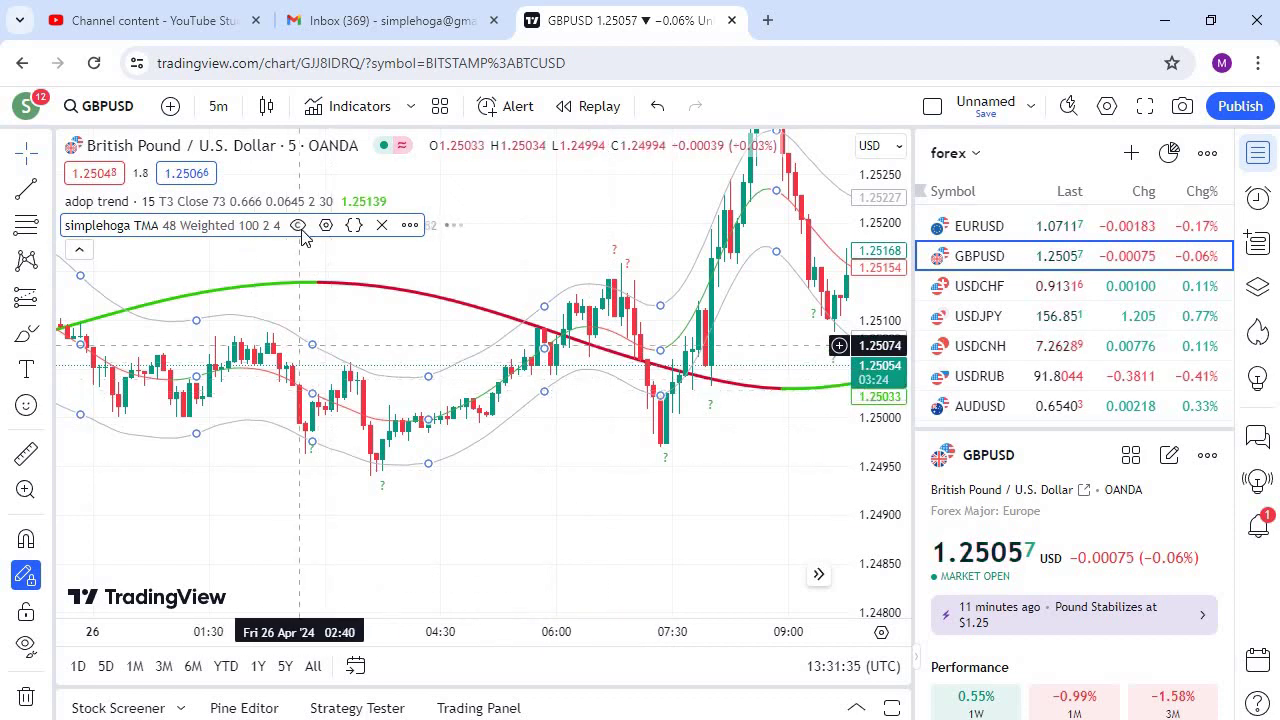
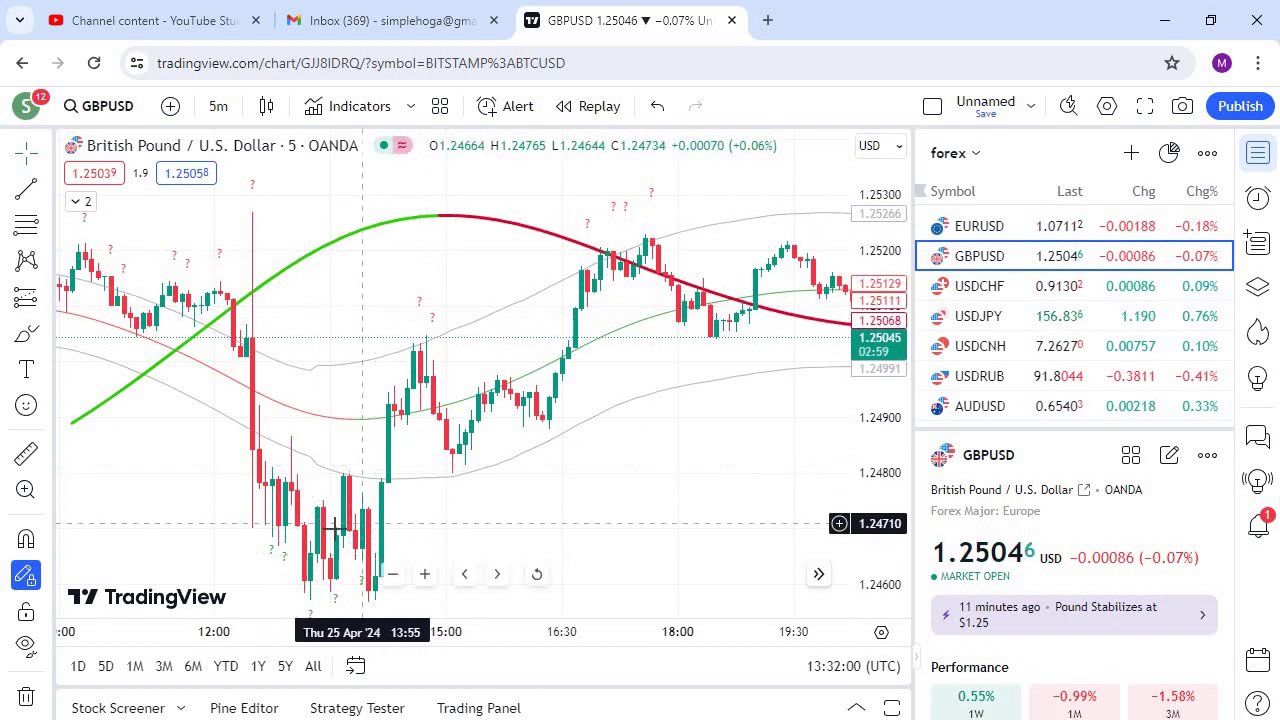
# - Examine GBPUSD's 25 April candles against the TMA bands, the question-mark signals and the adop trend line
pyautogui.moveTo(375, 445); pyautogui.dragTo(391, 357)
pyautogui.moveTo(298, 398); pyautogui.dragTo(523, 514)
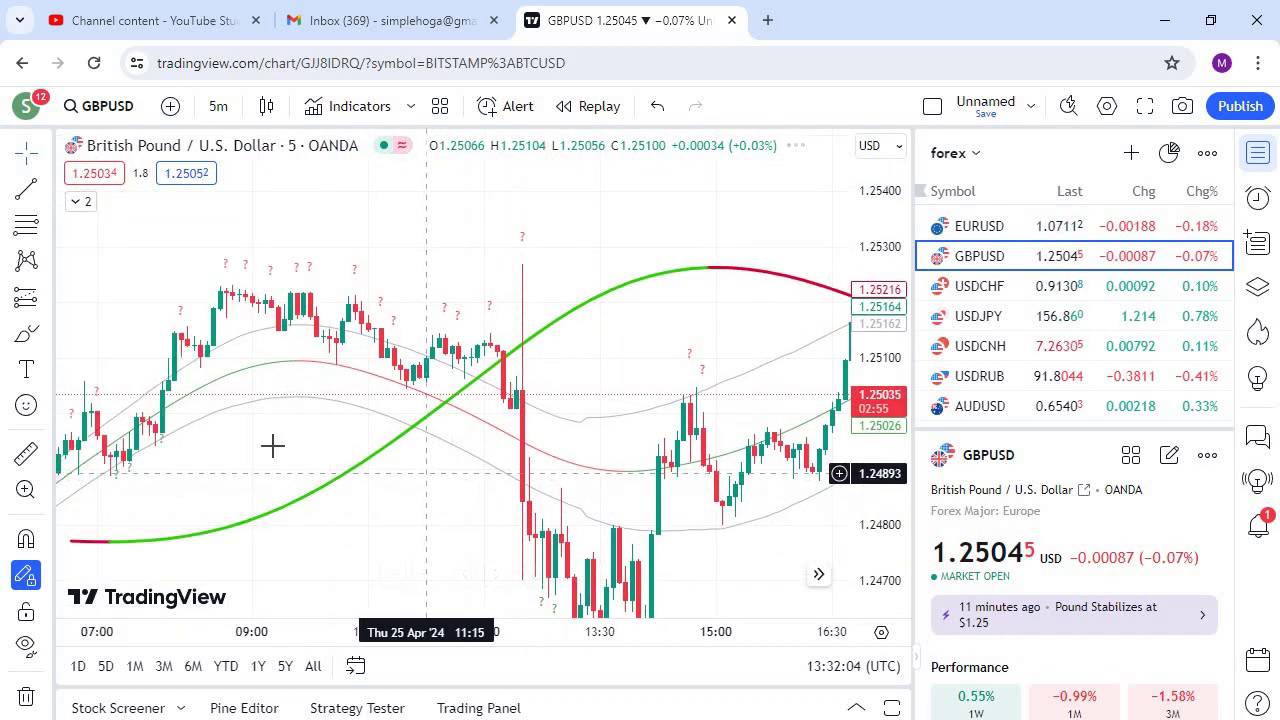
pyautogui.hscroll(-3, 240, 385)
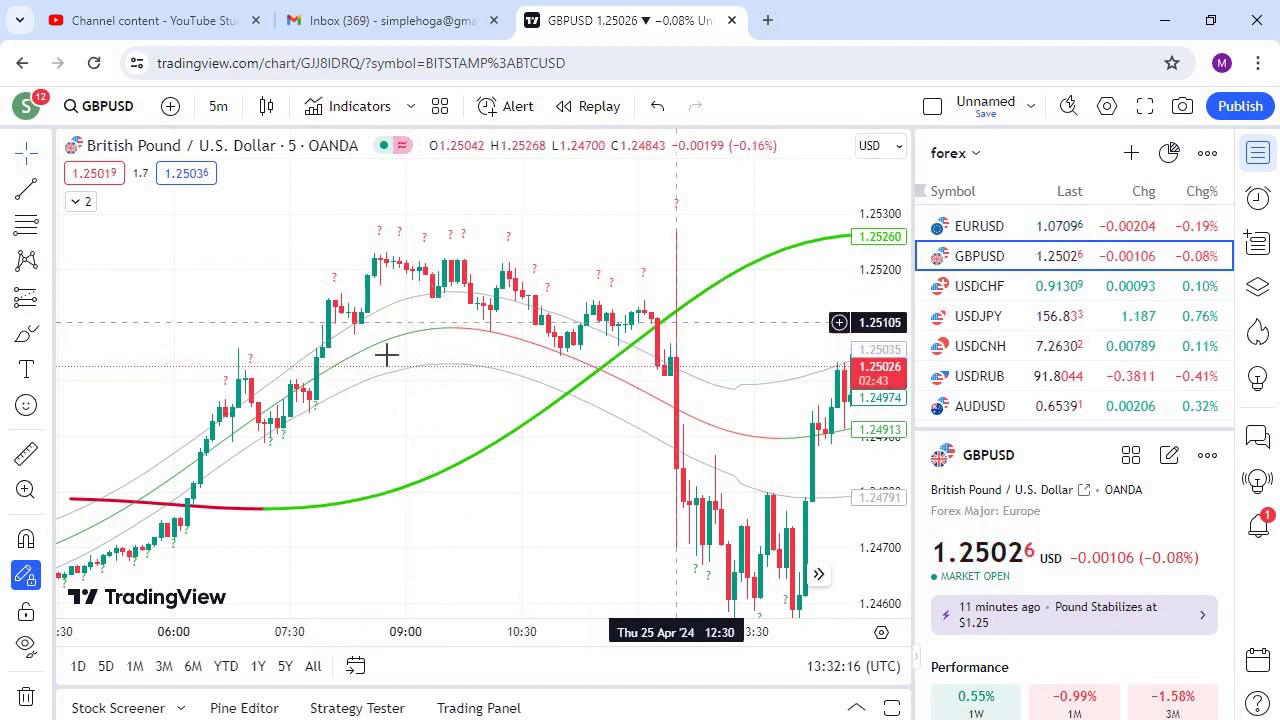
pyautogui.hscroll(5, 392, 362)
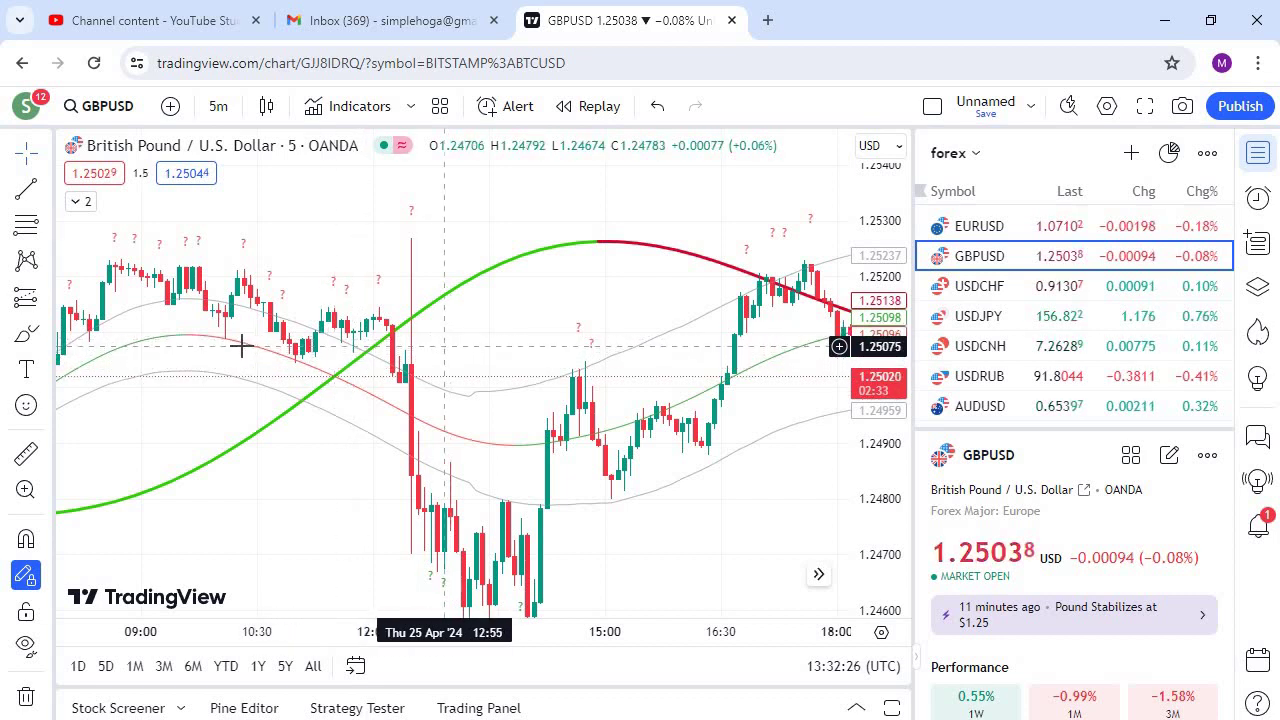
pyautogui.moveTo(678, 296); pyautogui.dragTo(767, 298)
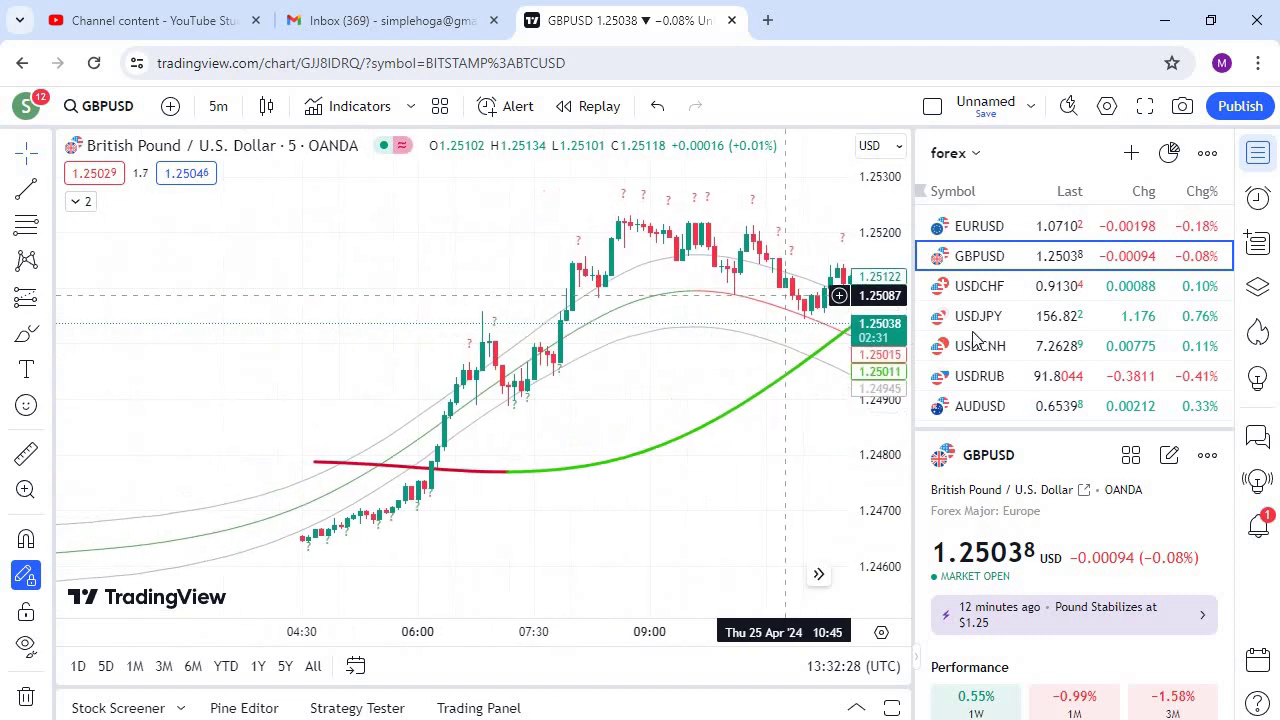
# - Switch the chart to USDCHF and examine its 25 April candles against the TMA bands and trend line
pyautogui.click(985, 293)
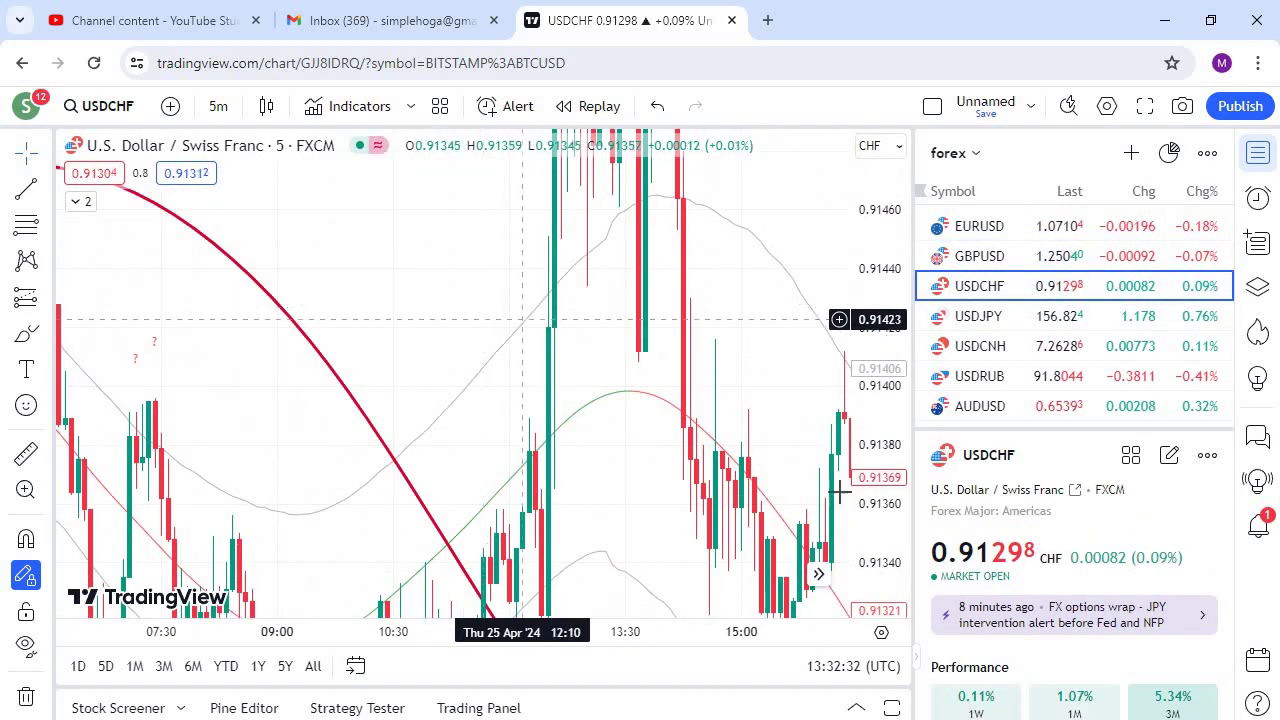
pyautogui.moveTo(454, 445); pyautogui.dragTo(766, 394)
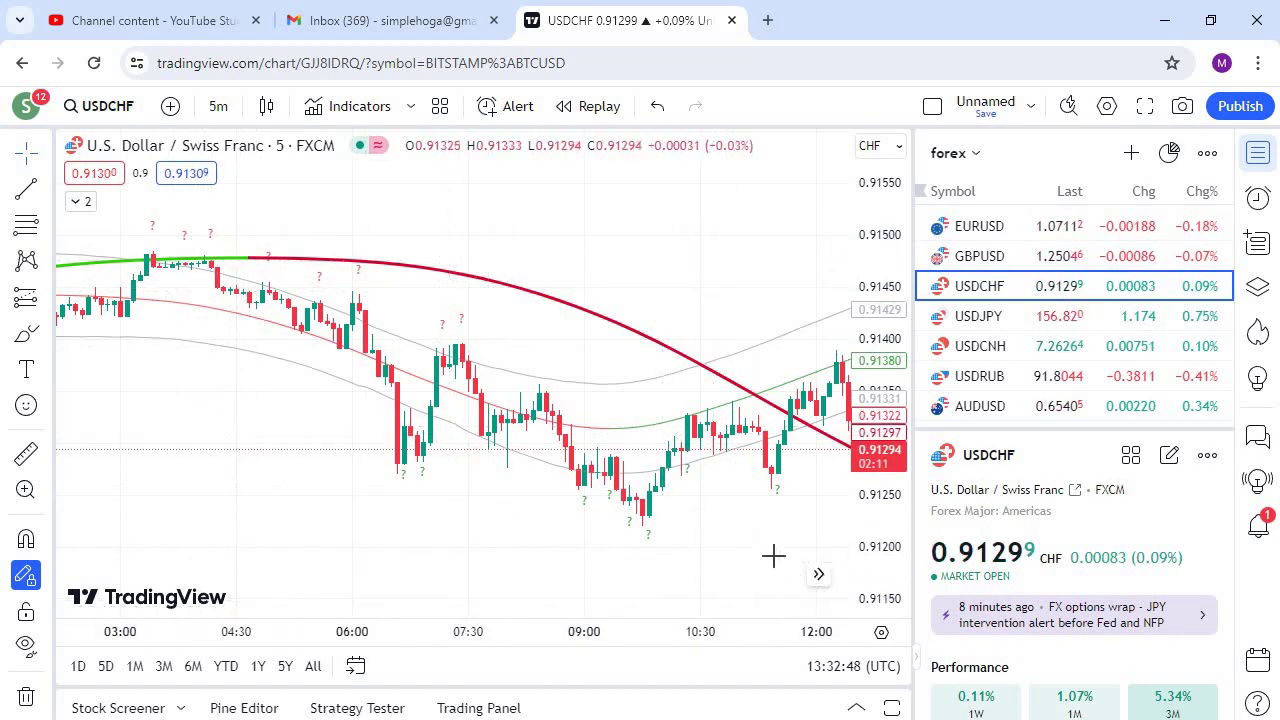
pyautogui.moveTo(492, 417); pyautogui.dragTo(489, 417)
# - Return to the latest USDCHF candles and examine the 26 April signals, going back to the evening of 25 April
pyautogui.hotkey('alt', 'shift', 'Right')
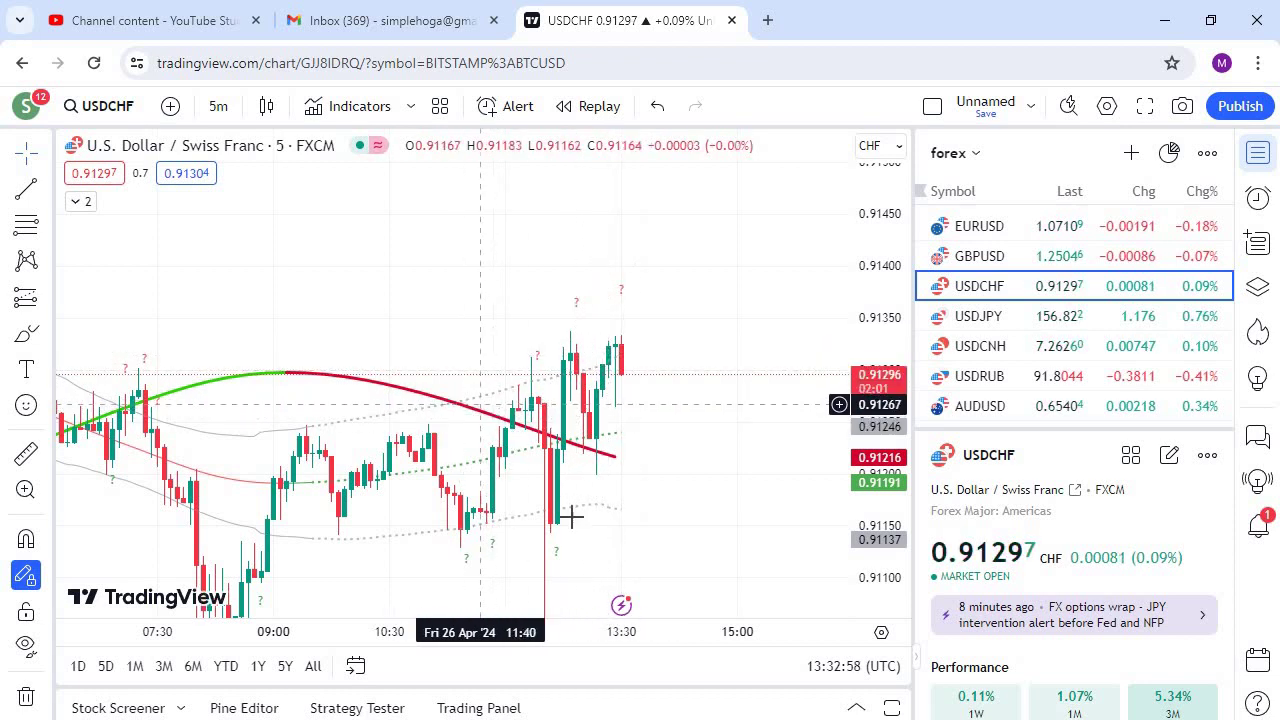
pyautogui.moveTo(298, 430); pyautogui.dragTo(581, 385)
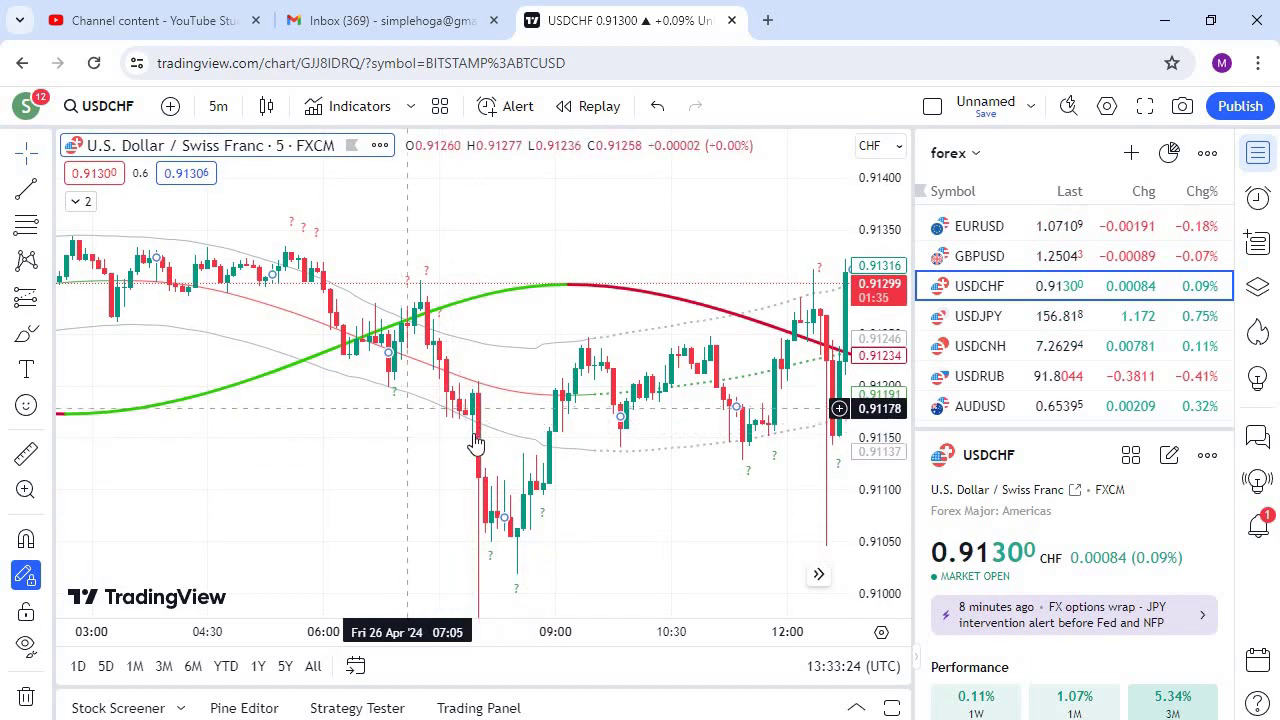
pyautogui.moveTo(678, 418); pyautogui.dragTo(820, 420)
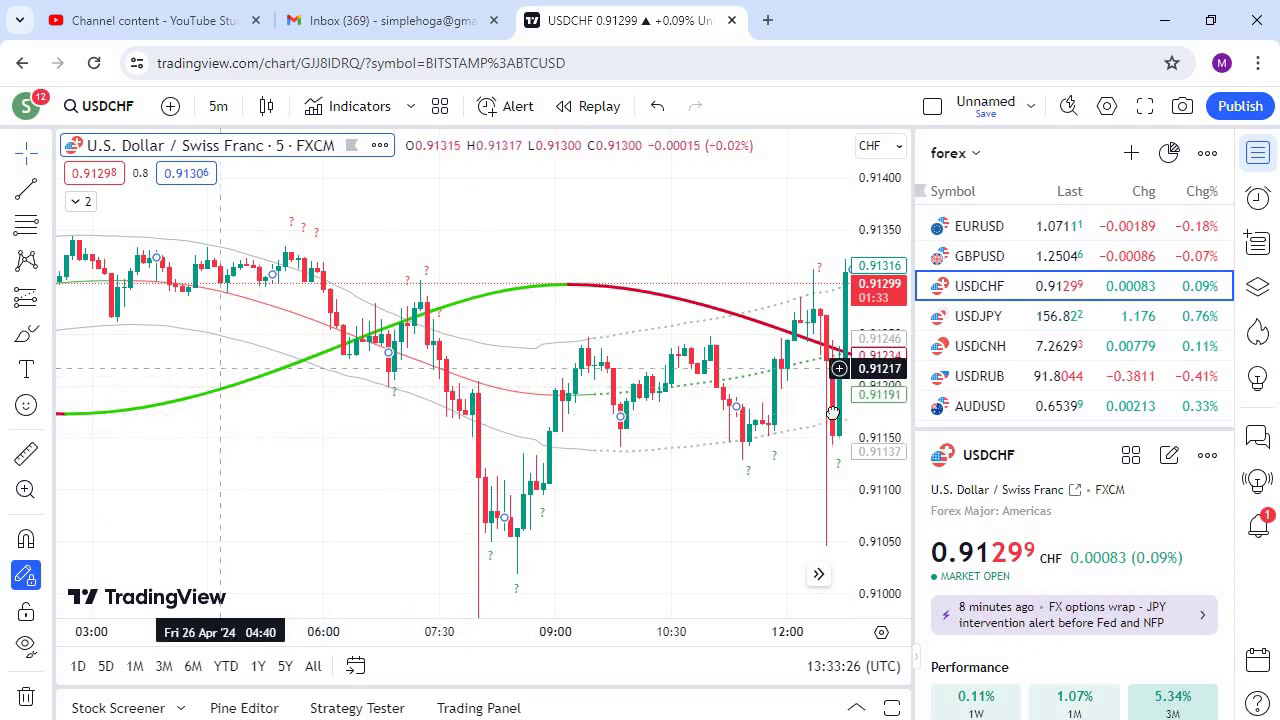
pyautogui.moveTo(143, 369); pyautogui.dragTo(817, 357)
pyautogui.hscroll(-10, 338, 362)
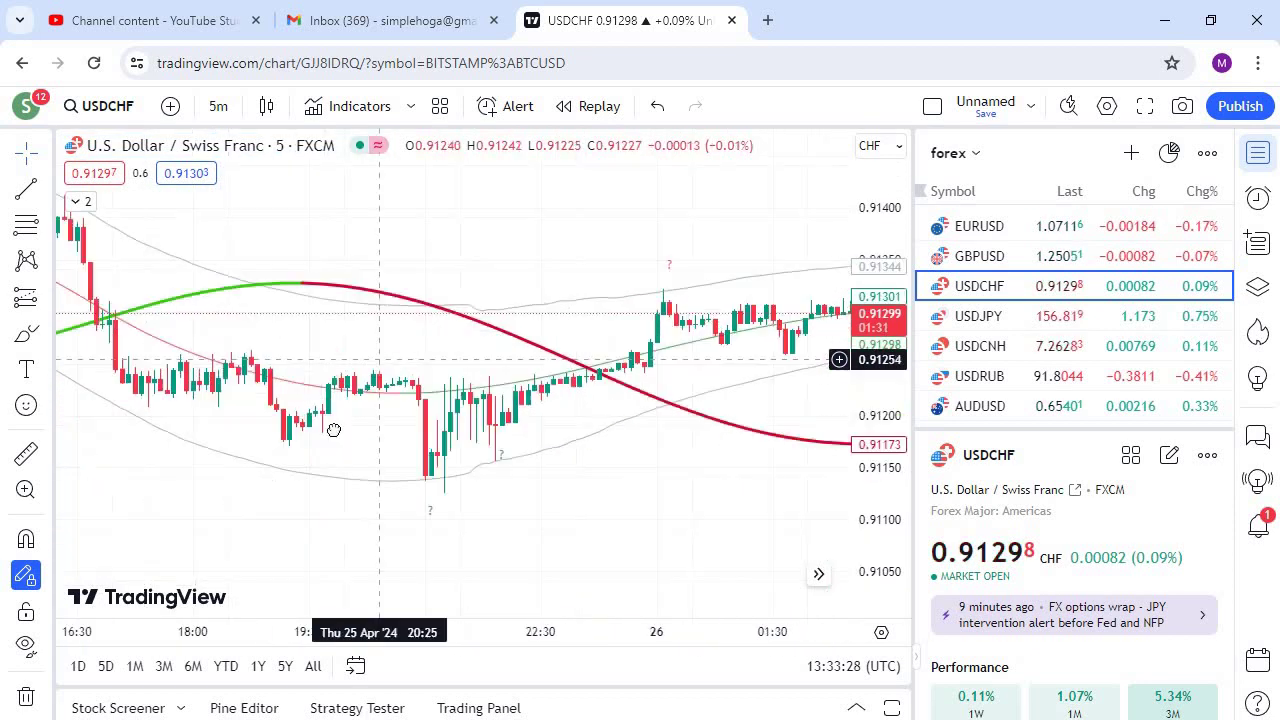
# - Compress the USDCHF price scale and examine the 25 April signals around the trend line's change from green to red
pyautogui.moveTo(894, 423); pyautogui.dragTo(894, 491)
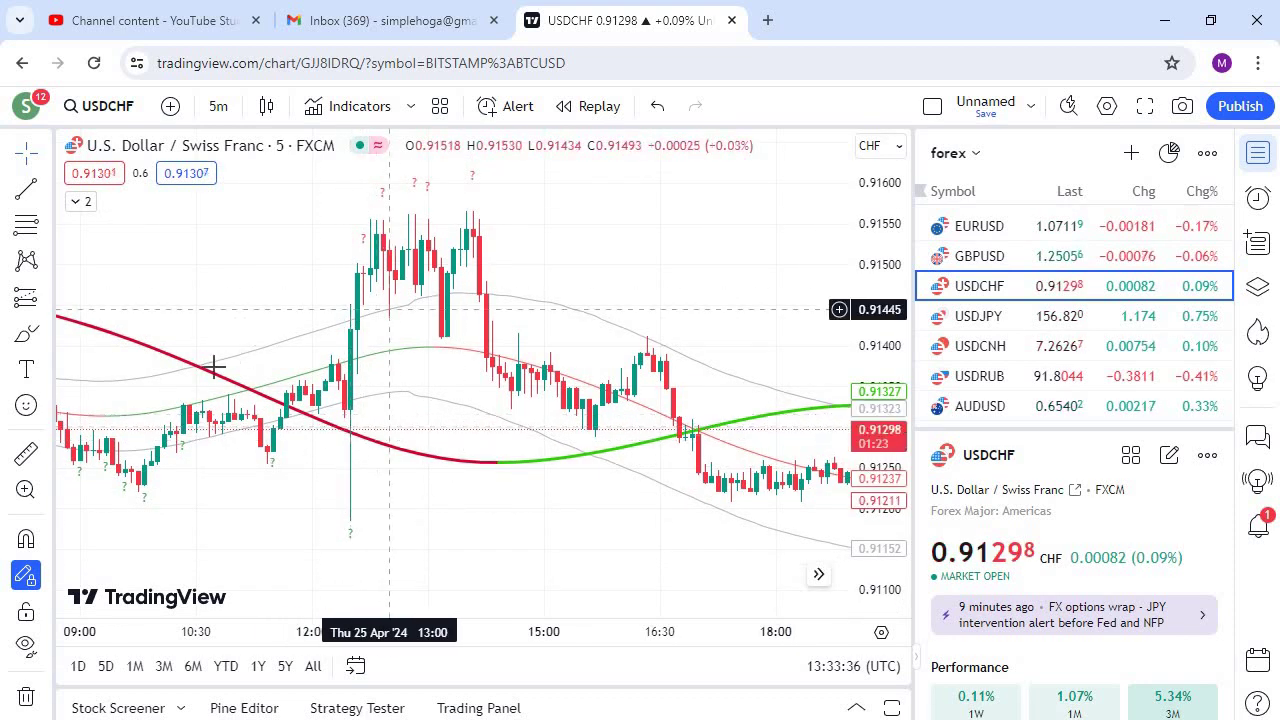
pyautogui.hscroll(-5, 491, 434)
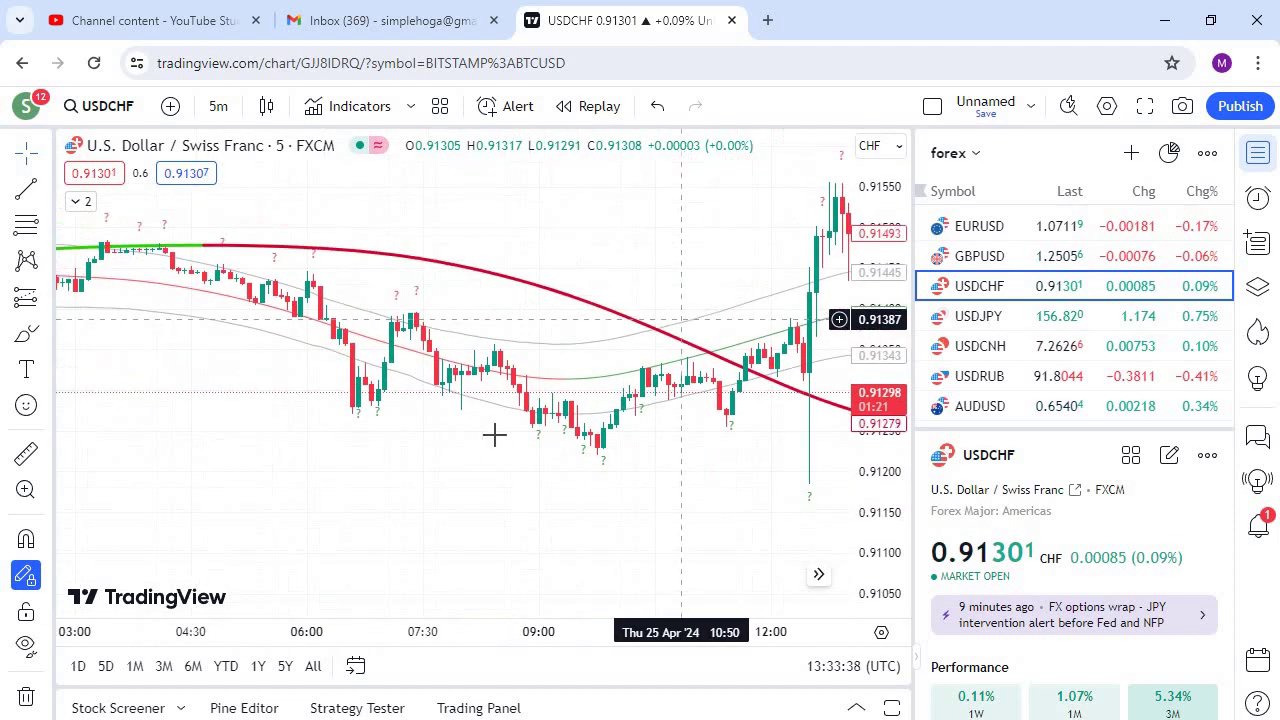
pyautogui.hscroll(-3, 429, 357)
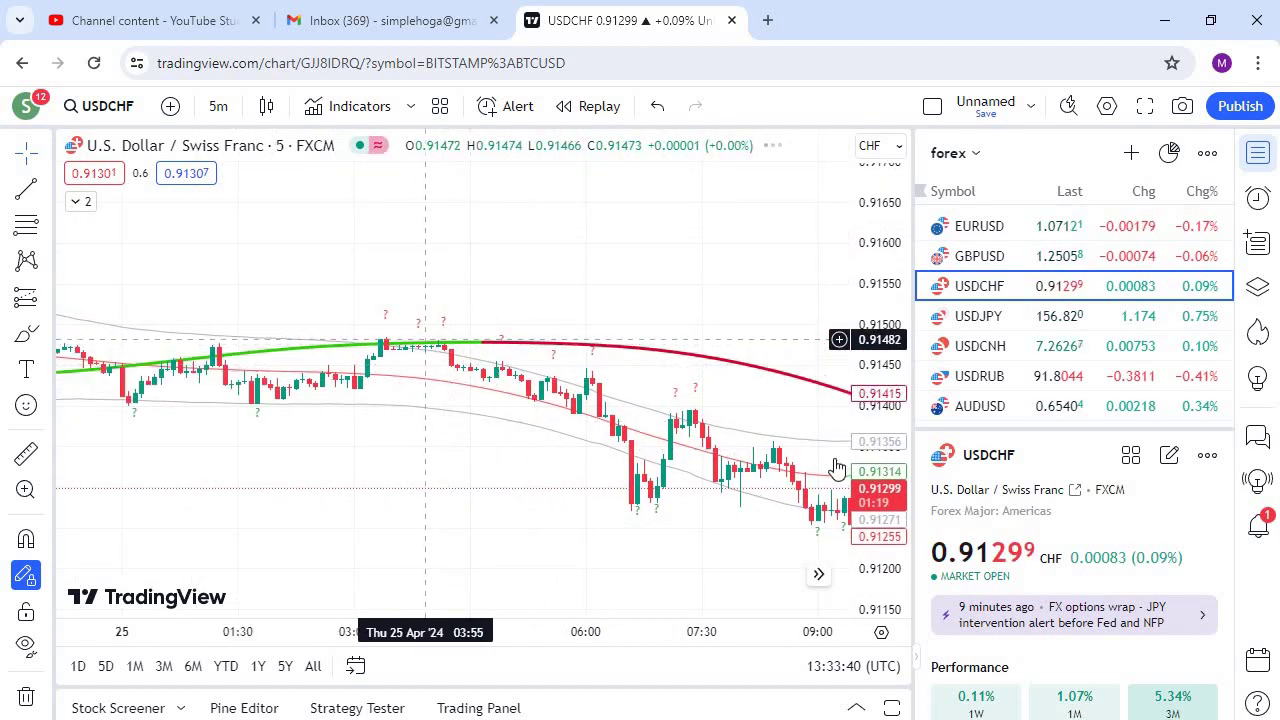
pyautogui.scroll(2, 412, 320)
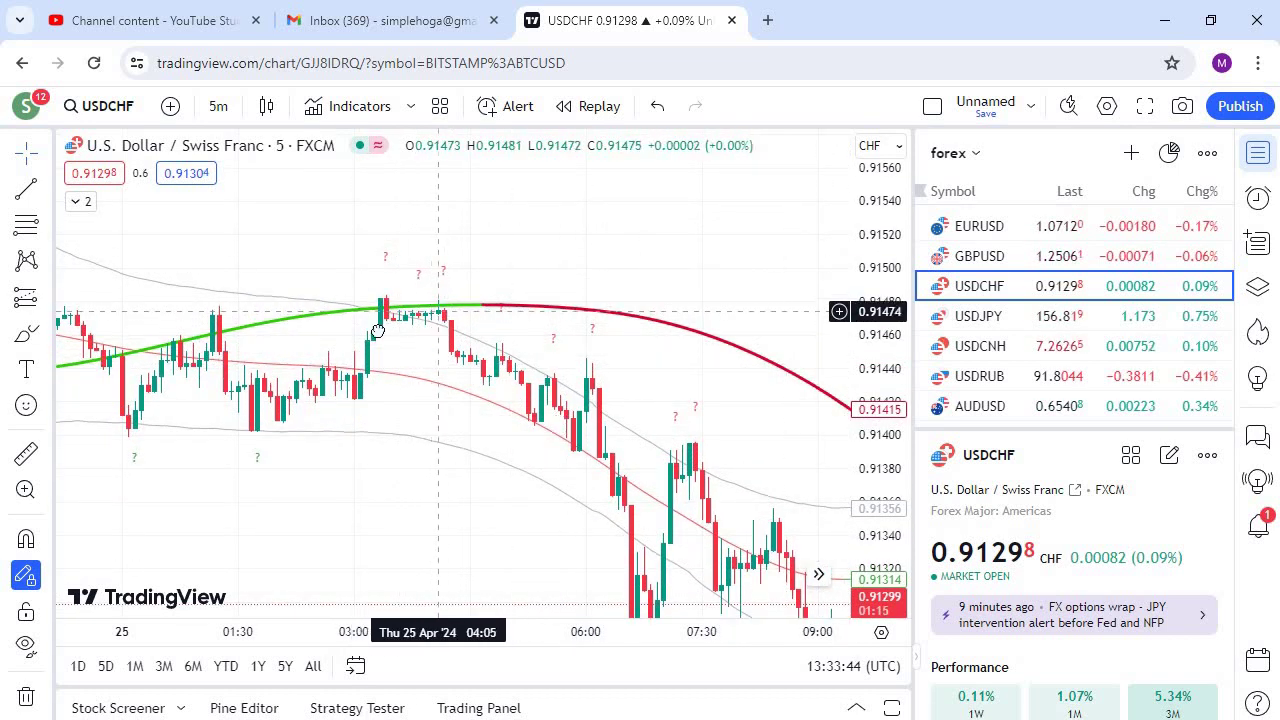
pyautogui.moveTo(591, 487); pyautogui.dragTo(437, 397)
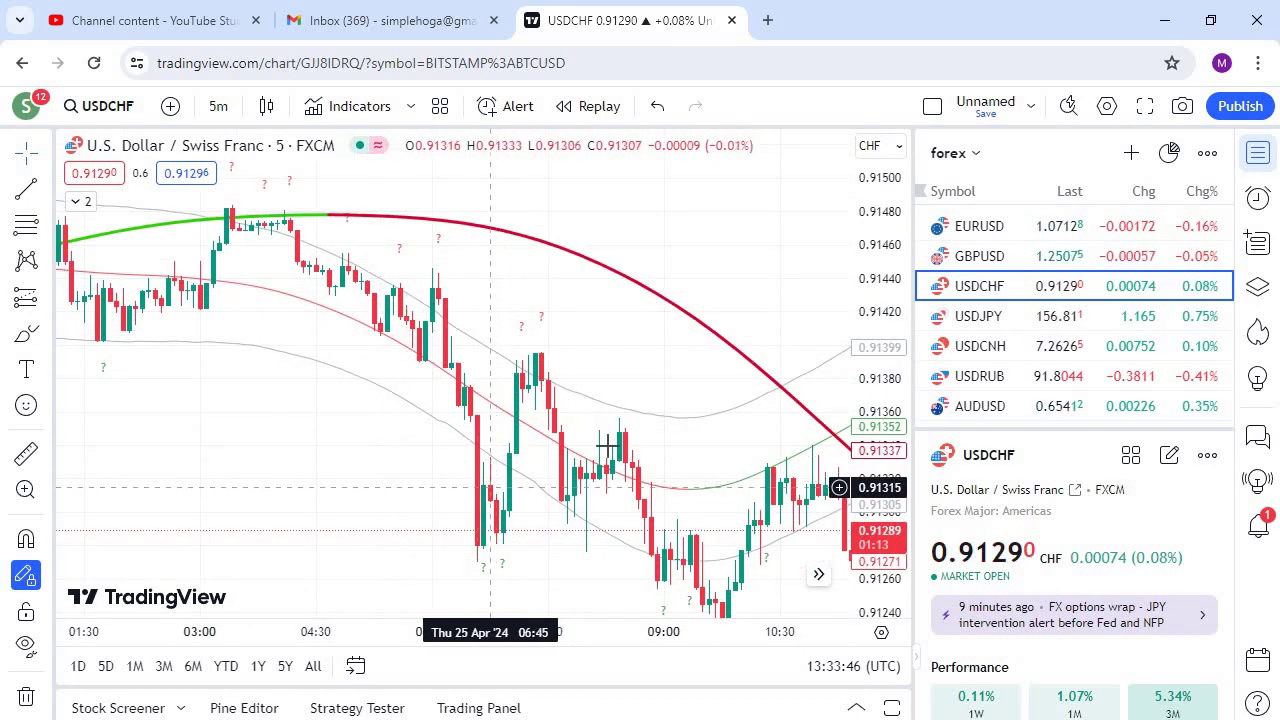
pyautogui.hscroll(3, 457, 500)
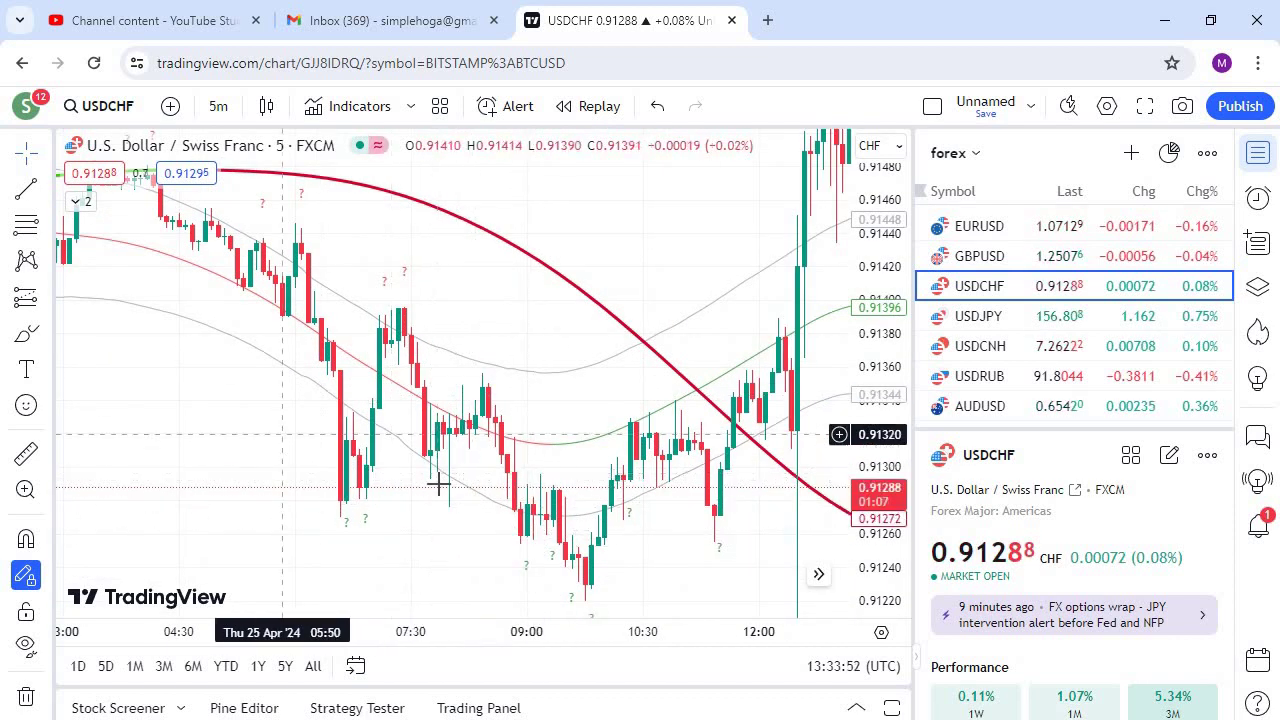
# - Examine USDCHF's 24 April signals while the trend line is green, back to the evening of 23 April, and return to the latest candles
pyautogui.hscroll(-10, 303, 477)
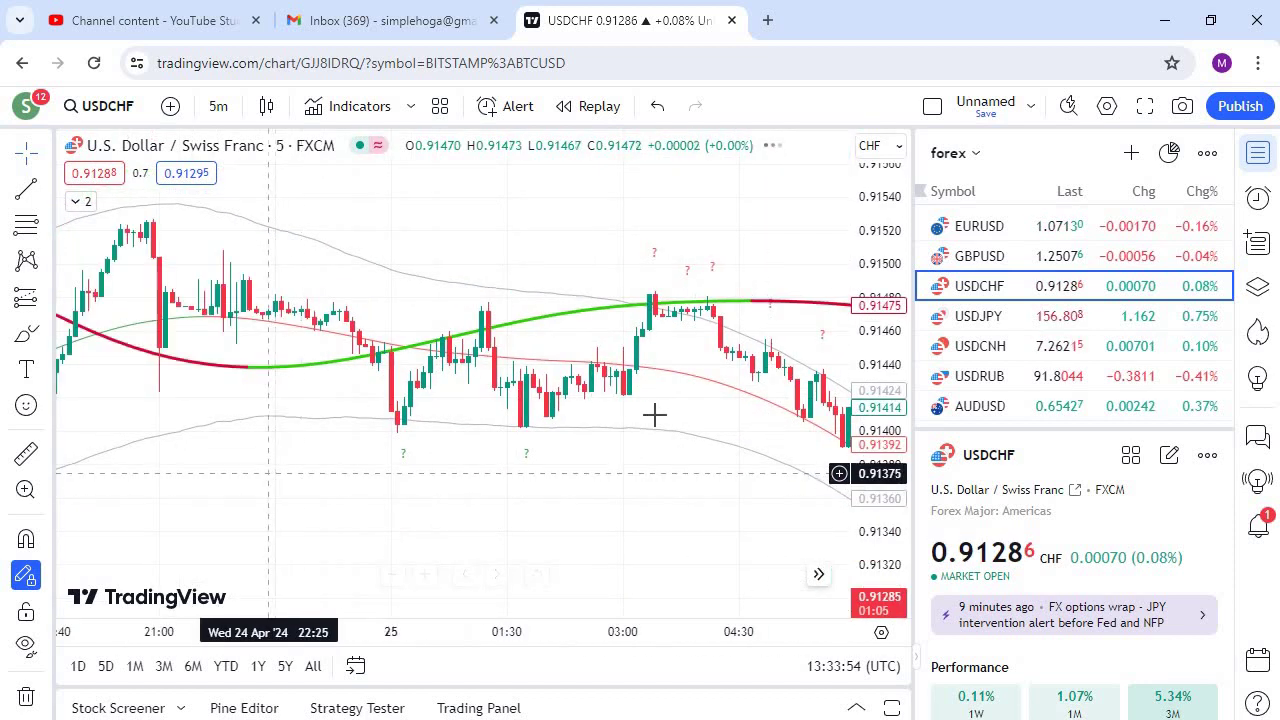
pyautogui.hscroll(-10, 654, 414)
pyautogui.hscroll(-5, 852, 365)
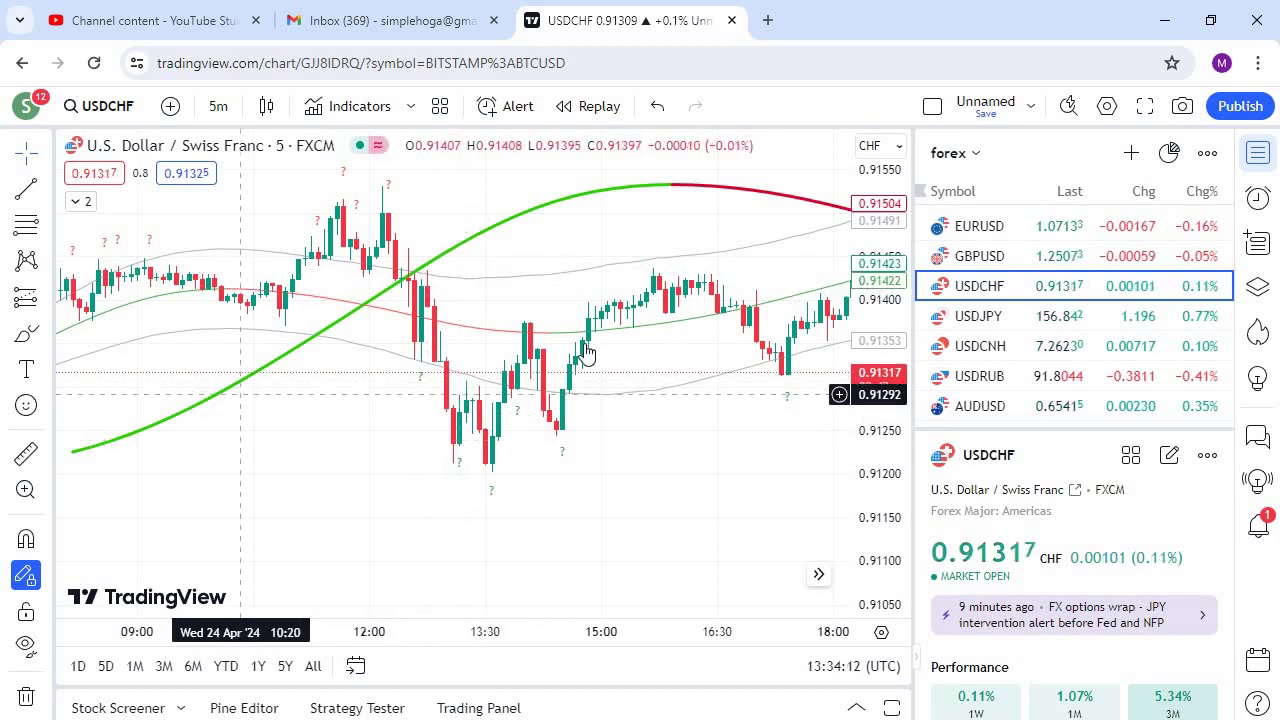
pyautogui.moveTo(234, 434); pyautogui.dragTo(584, 347)
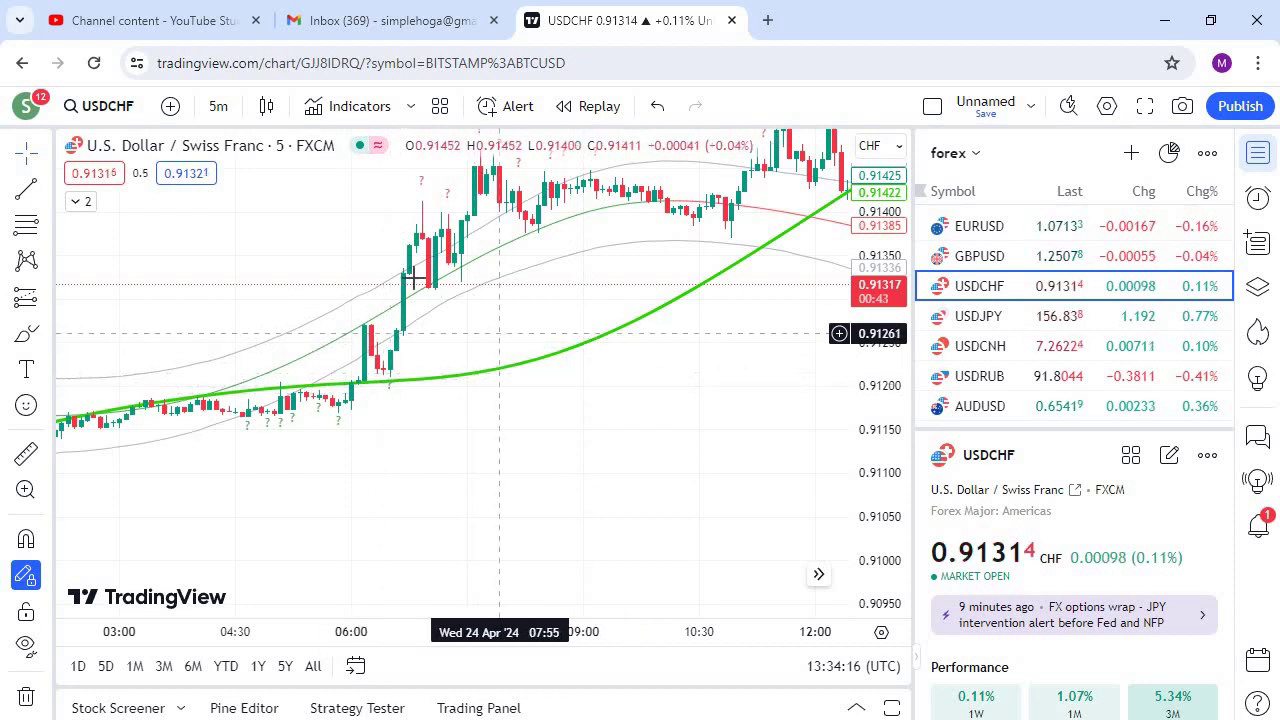
pyautogui.moveTo(492, 334); pyautogui.dragTo(385, 433)
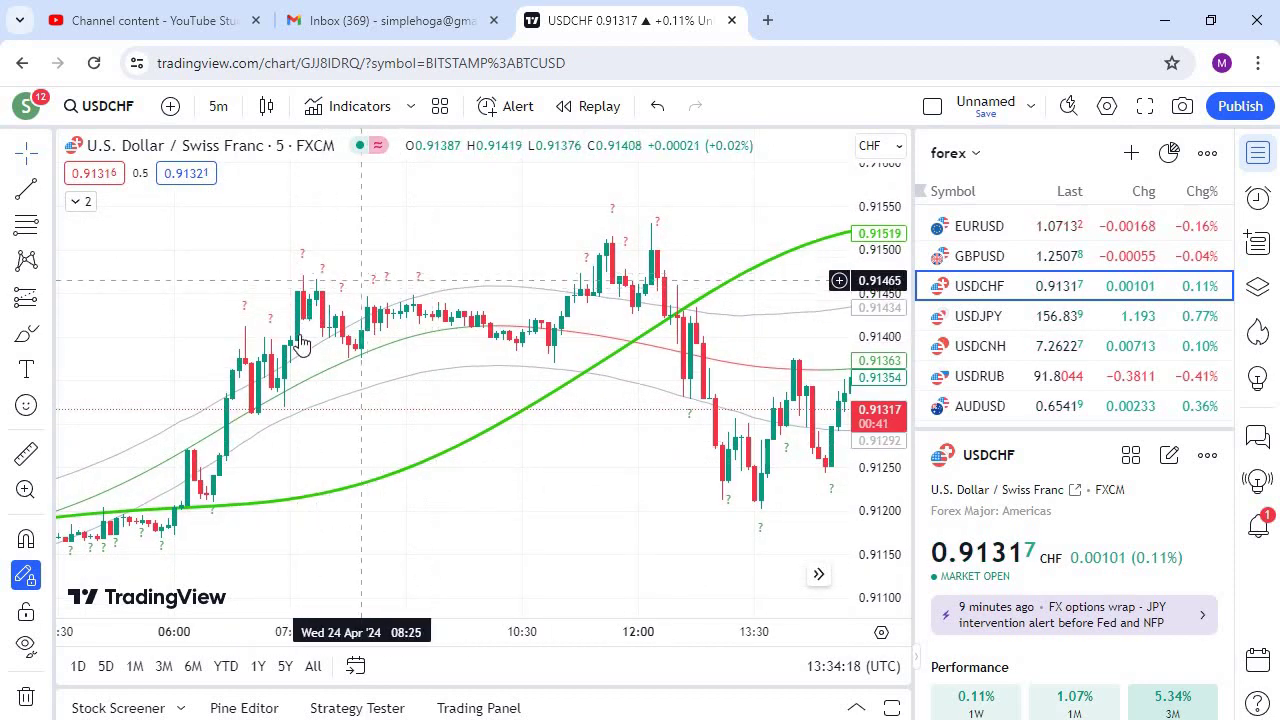
pyautogui.moveTo(316, 406); pyautogui.dragTo(666, 257)
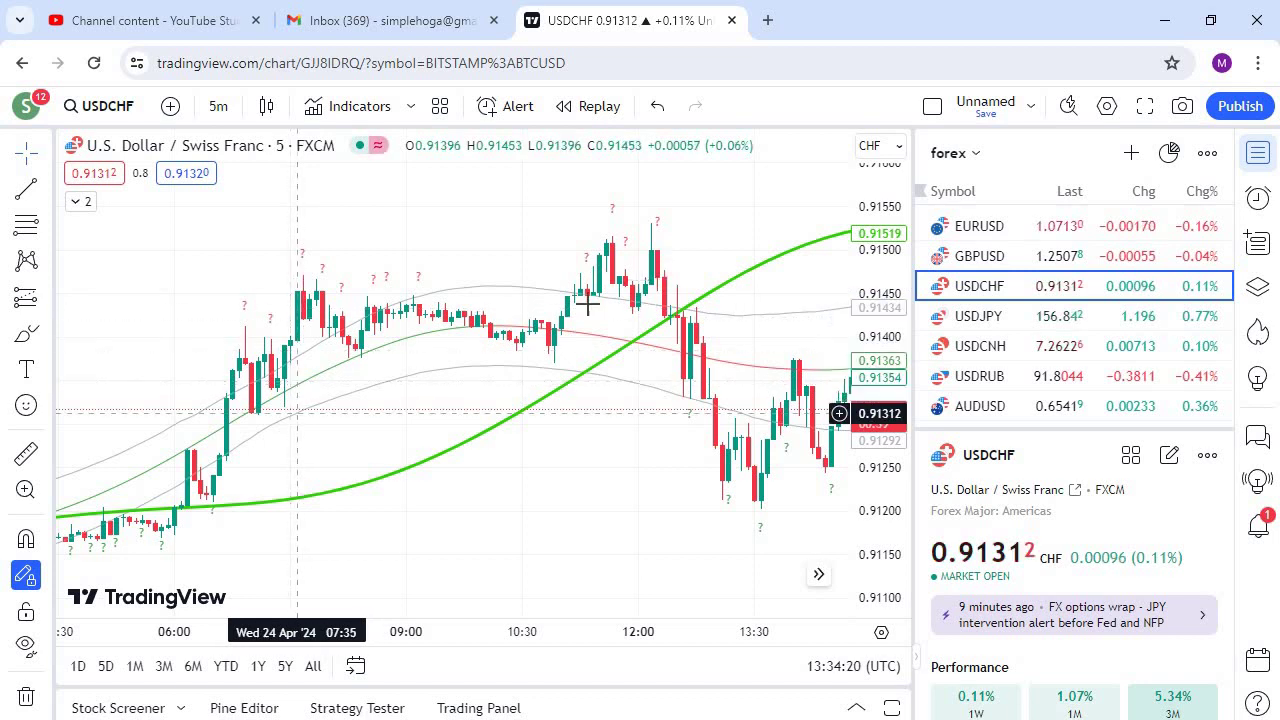
pyautogui.moveTo(230, 386); pyautogui.dragTo(700, 260)
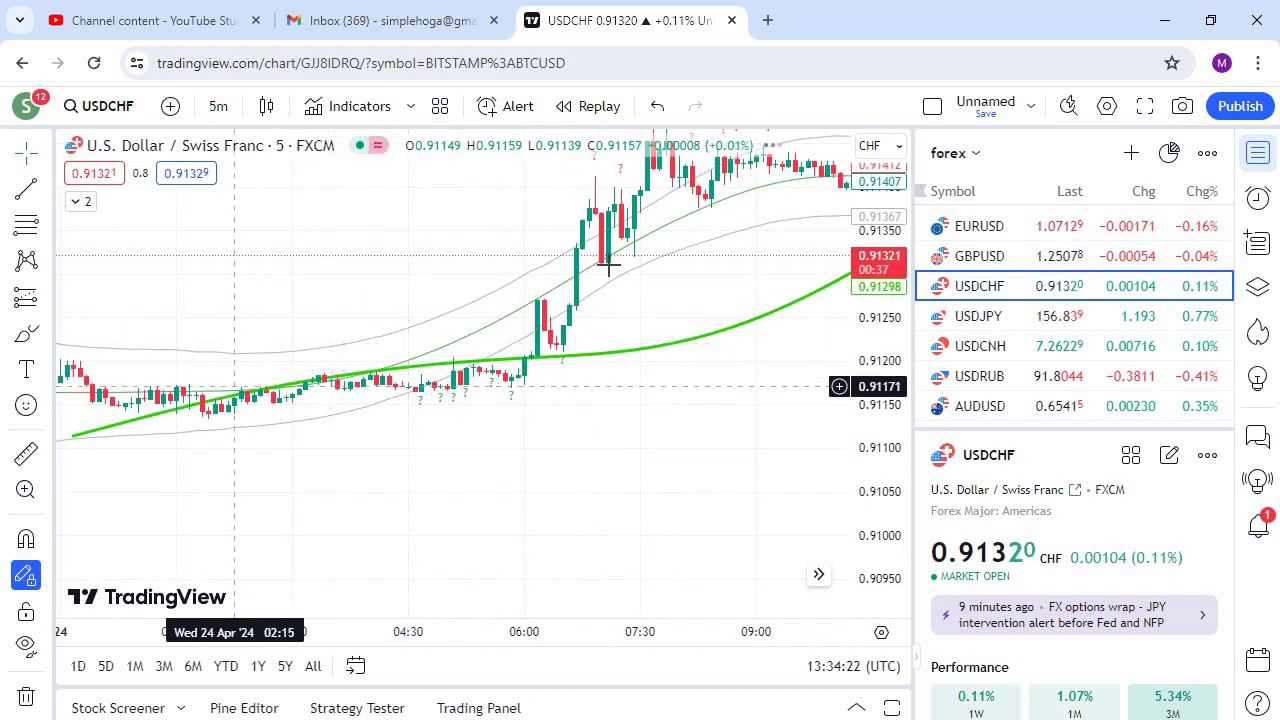
pyautogui.hscroll(-1, 393, 372)
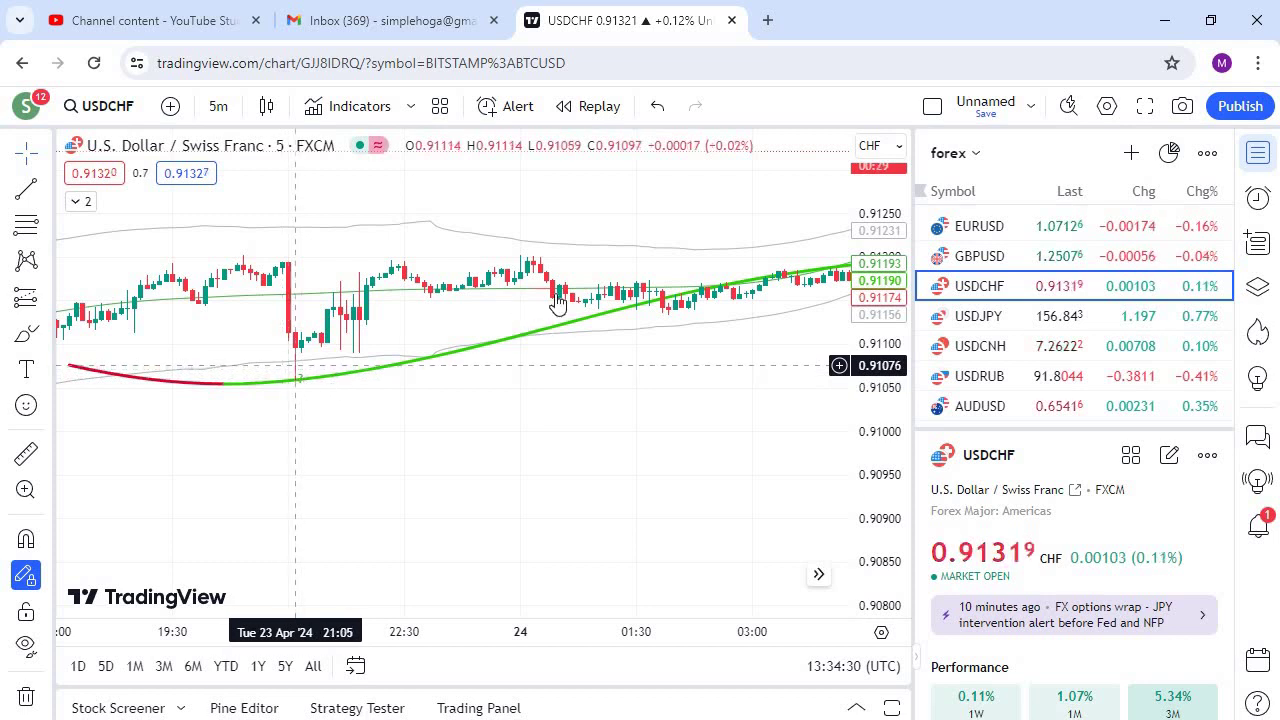
pyautogui.hscroll(5, 729, 249)
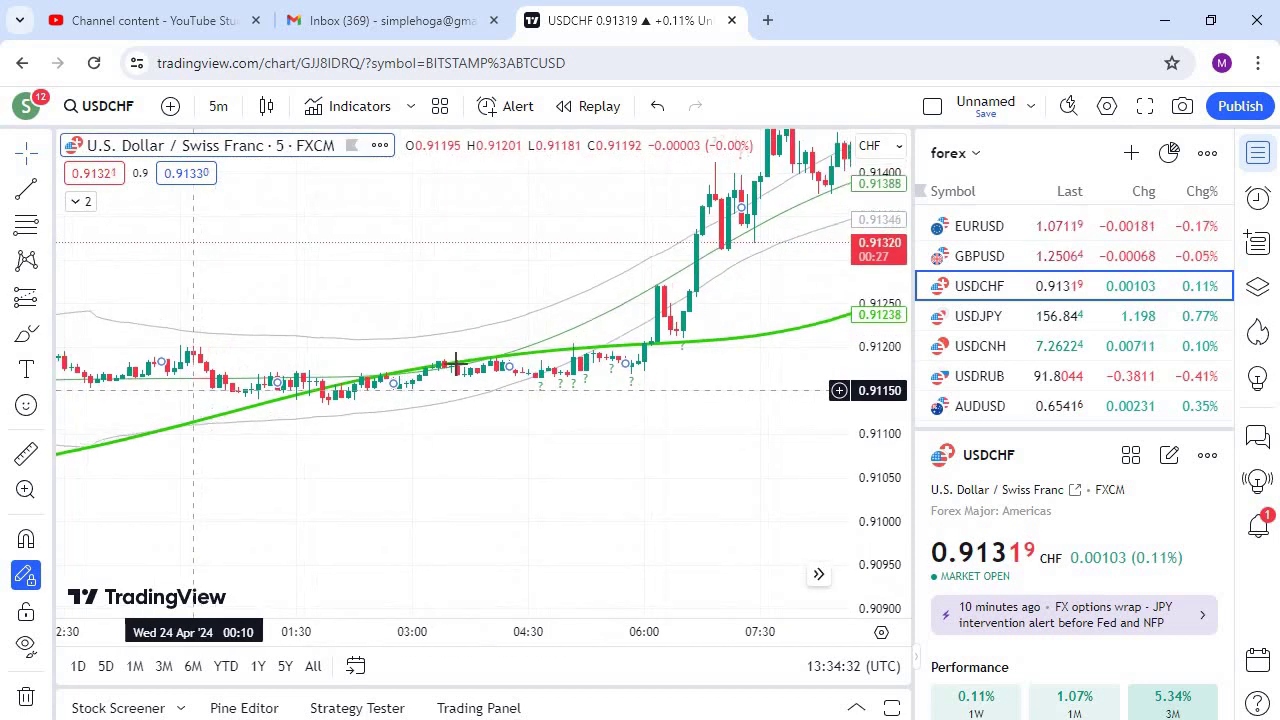
pyautogui.hscroll(4, 530, 320)
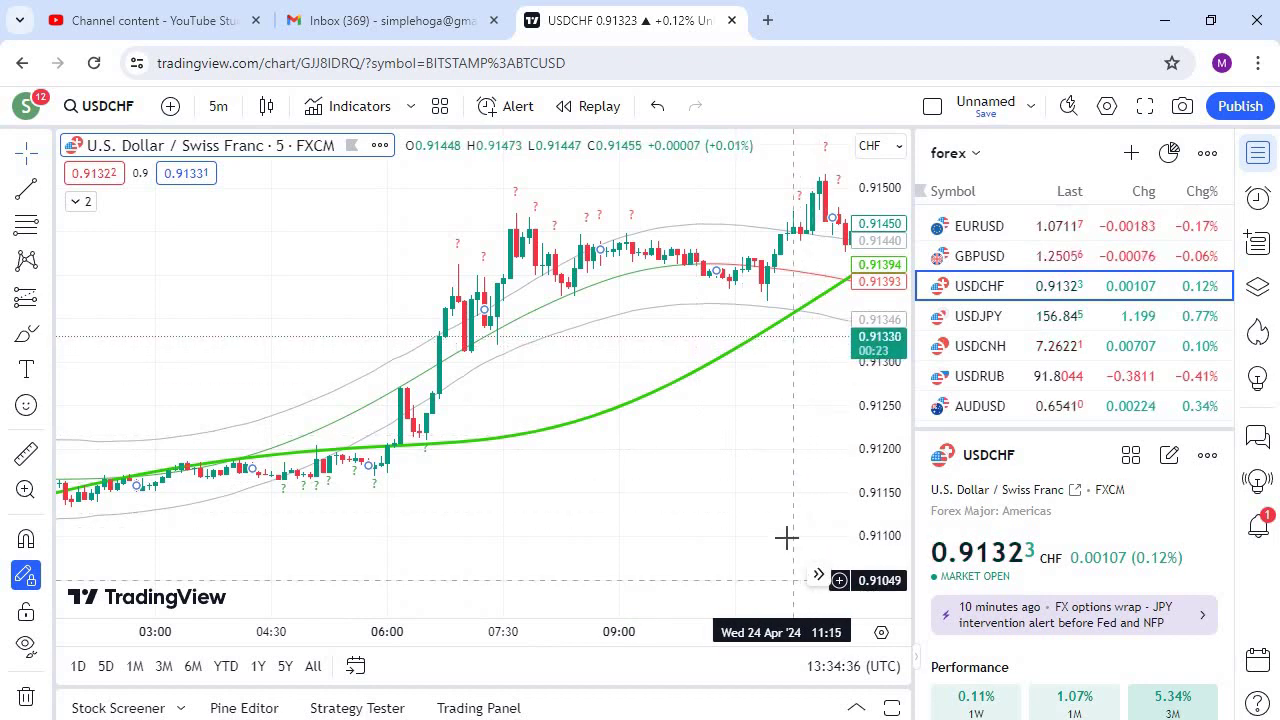
pyautogui.click(818, 574)
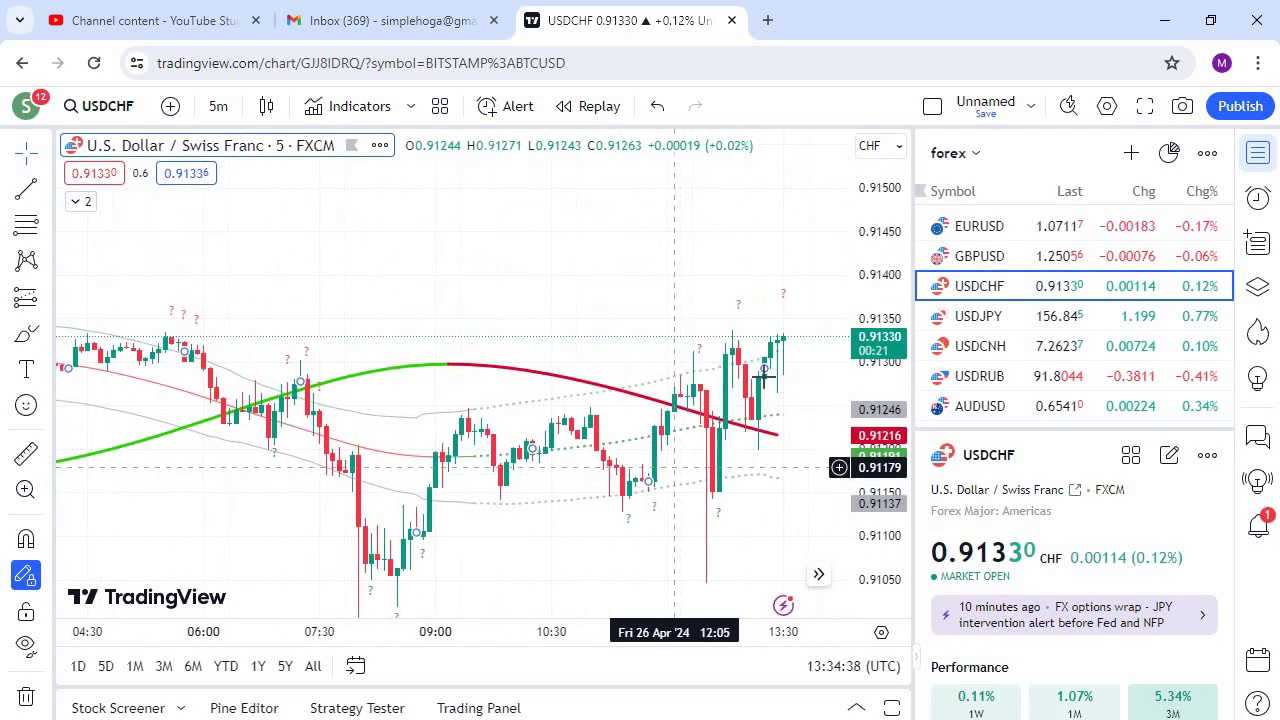
# - Switch the chart to USDJPY, adjust its price scale and examine the 26 April candles against the TMA bands and trend line
pyautogui.click(990, 316)
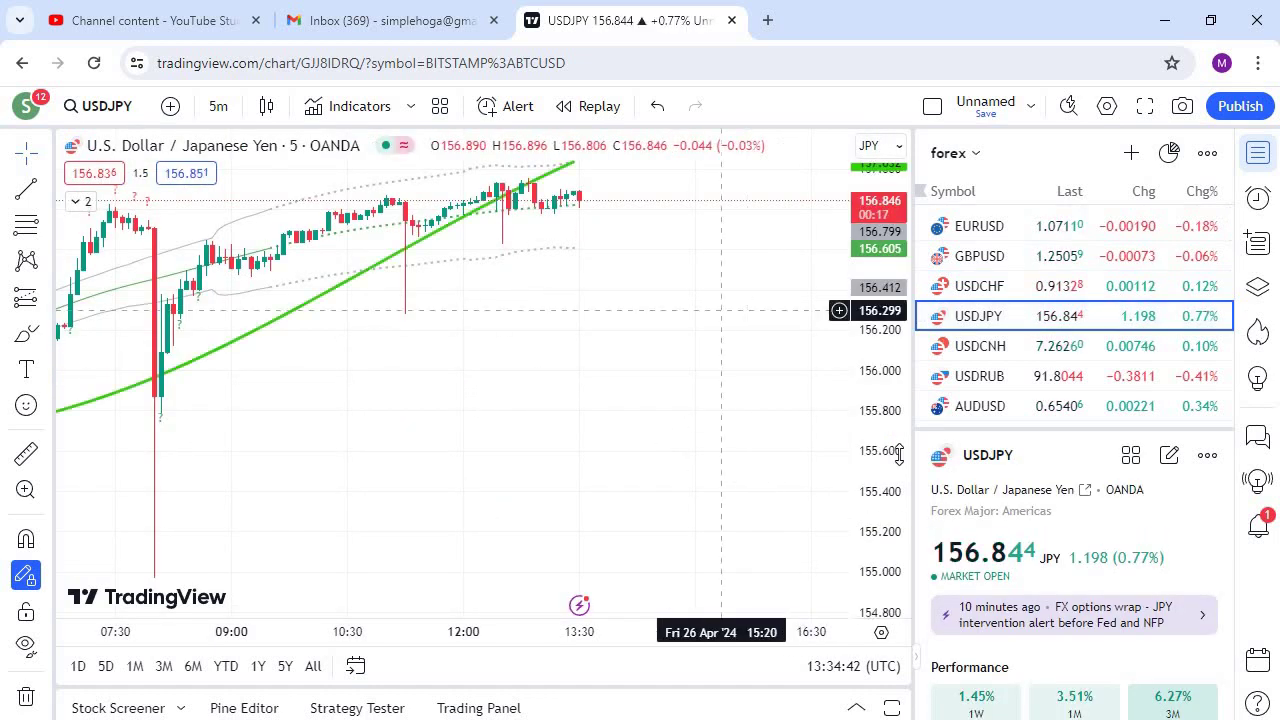
pyautogui.moveTo(895, 428); pyautogui.dragTo(840, 271)
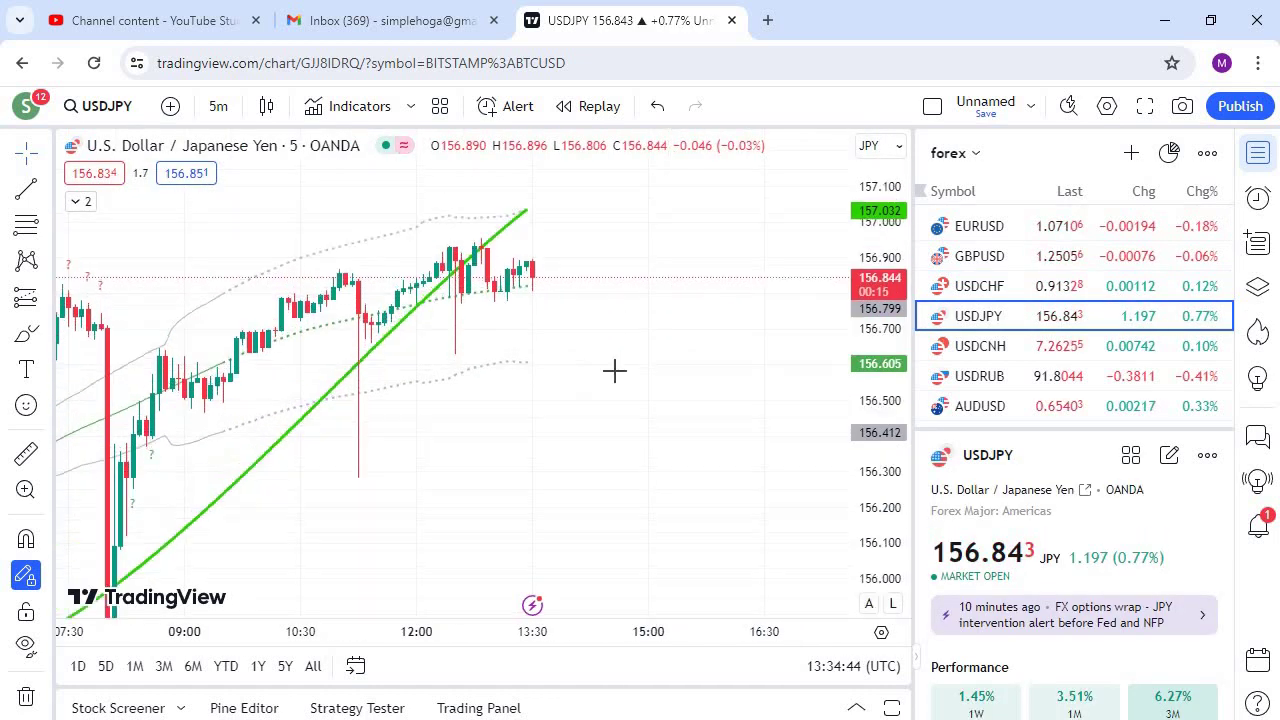
pyautogui.click(460, 345)
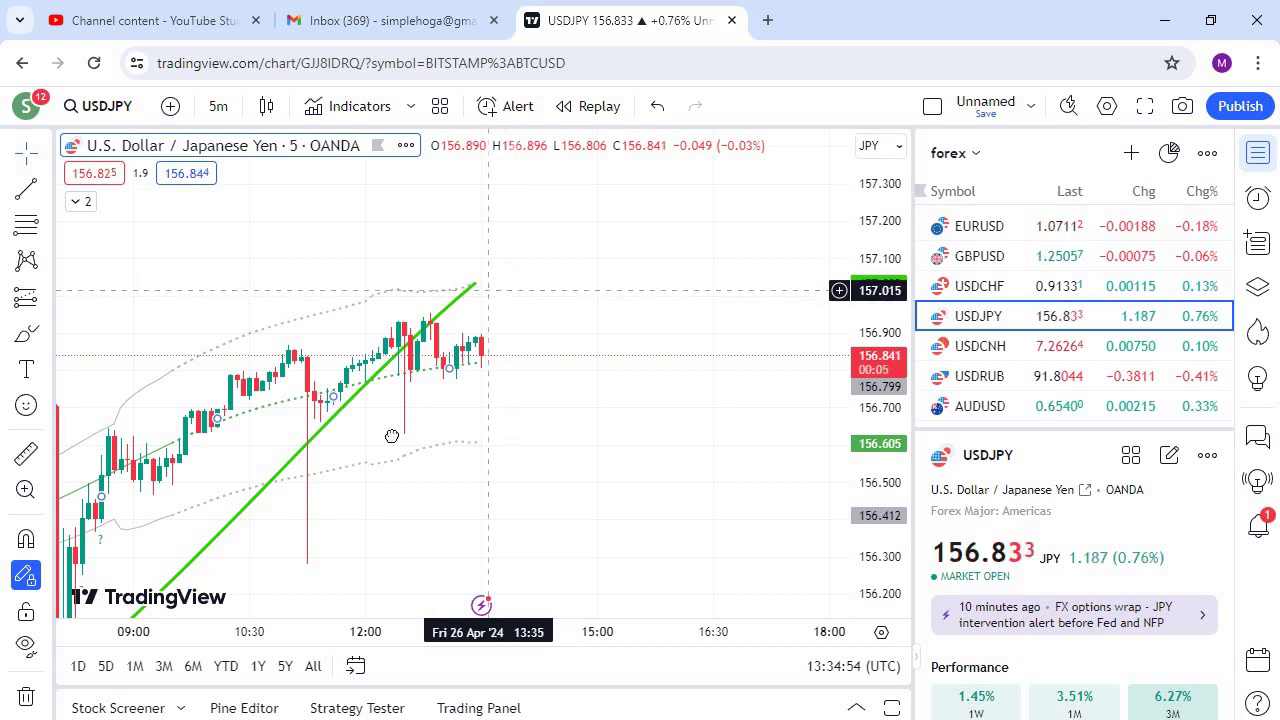
pyautogui.moveTo(375, 459); pyautogui.dragTo(667, 279)
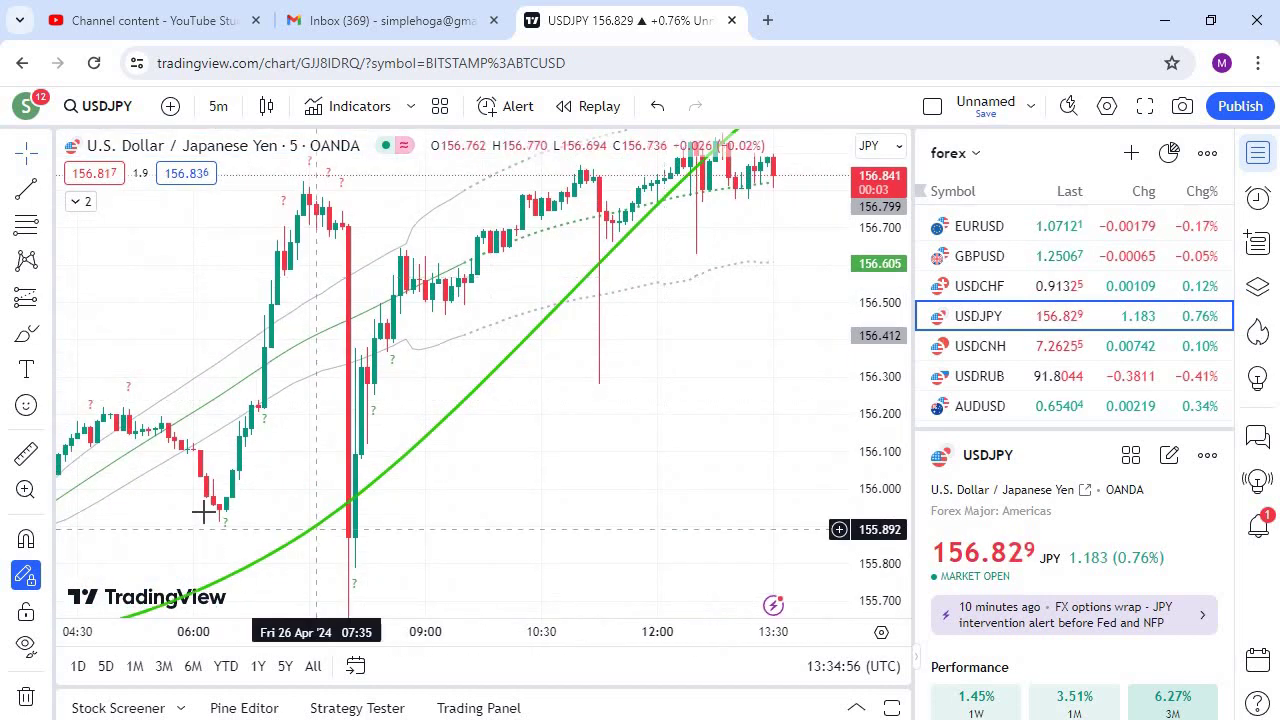
pyautogui.moveTo(274, 517); pyautogui.dragTo(609, 374)
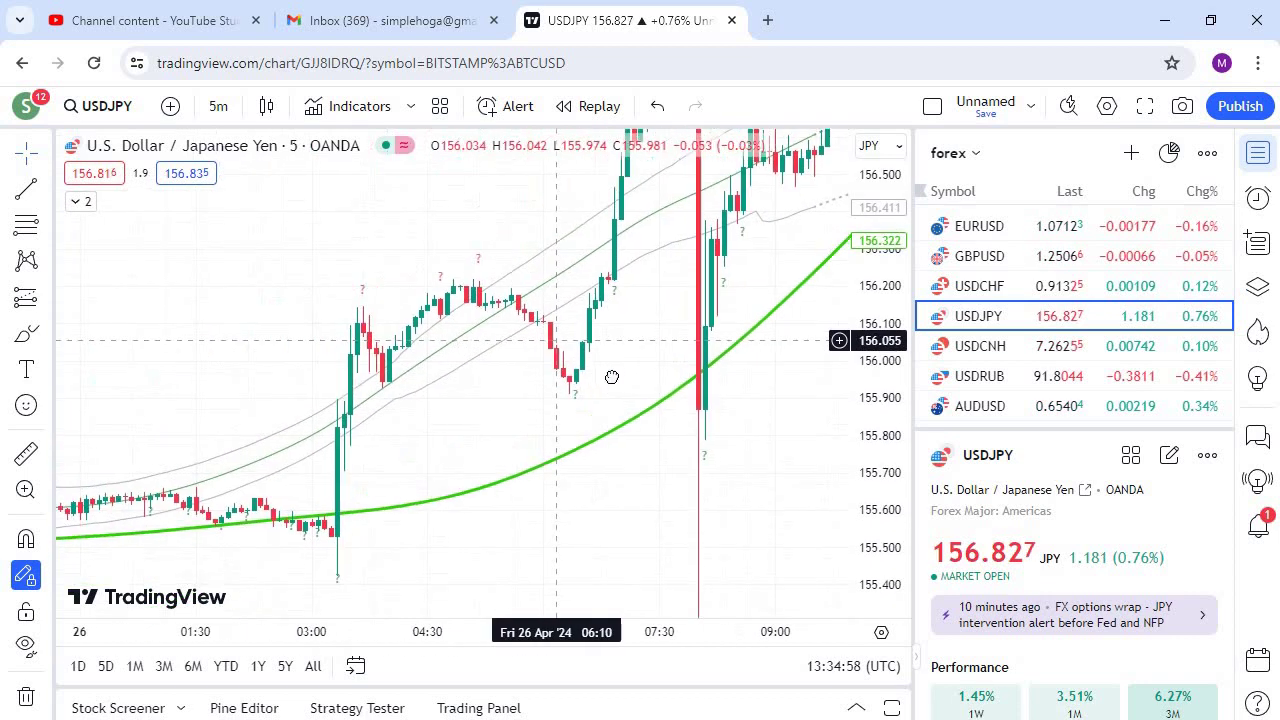
# - Stretch the USDJPY price scale and examine the 26 April signals against the TMA bands, from the early hours to the latest candles and back
pyautogui.hscroll(-5, 819, 451)
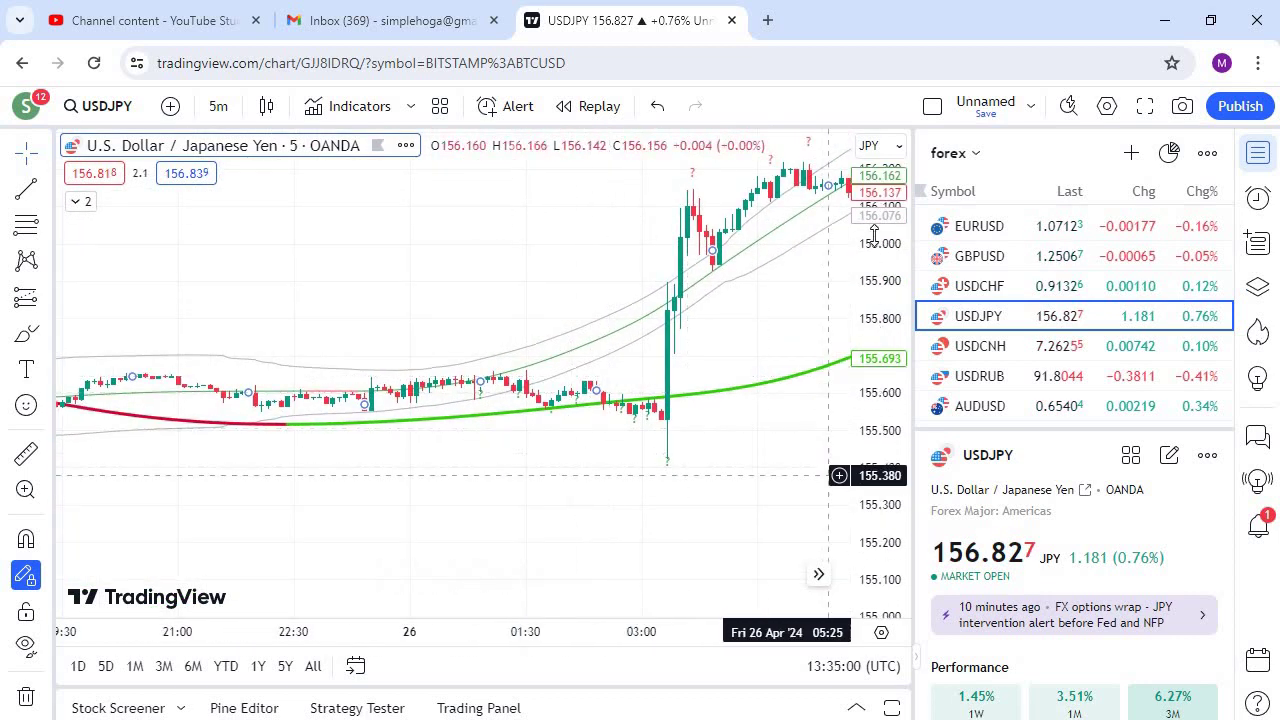
pyautogui.moveTo(878, 495); pyautogui.dragTo(878, 245)
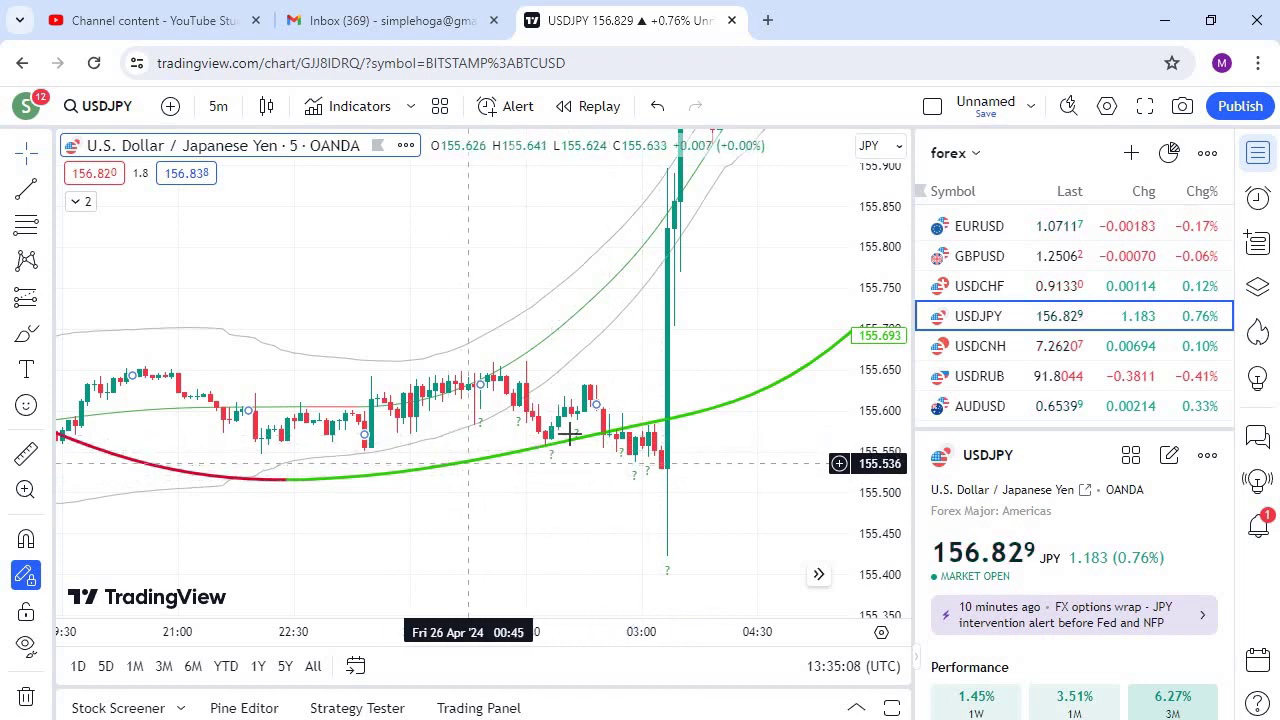
pyautogui.moveTo(767, 287); pyautogui.dragTo(450, 548)
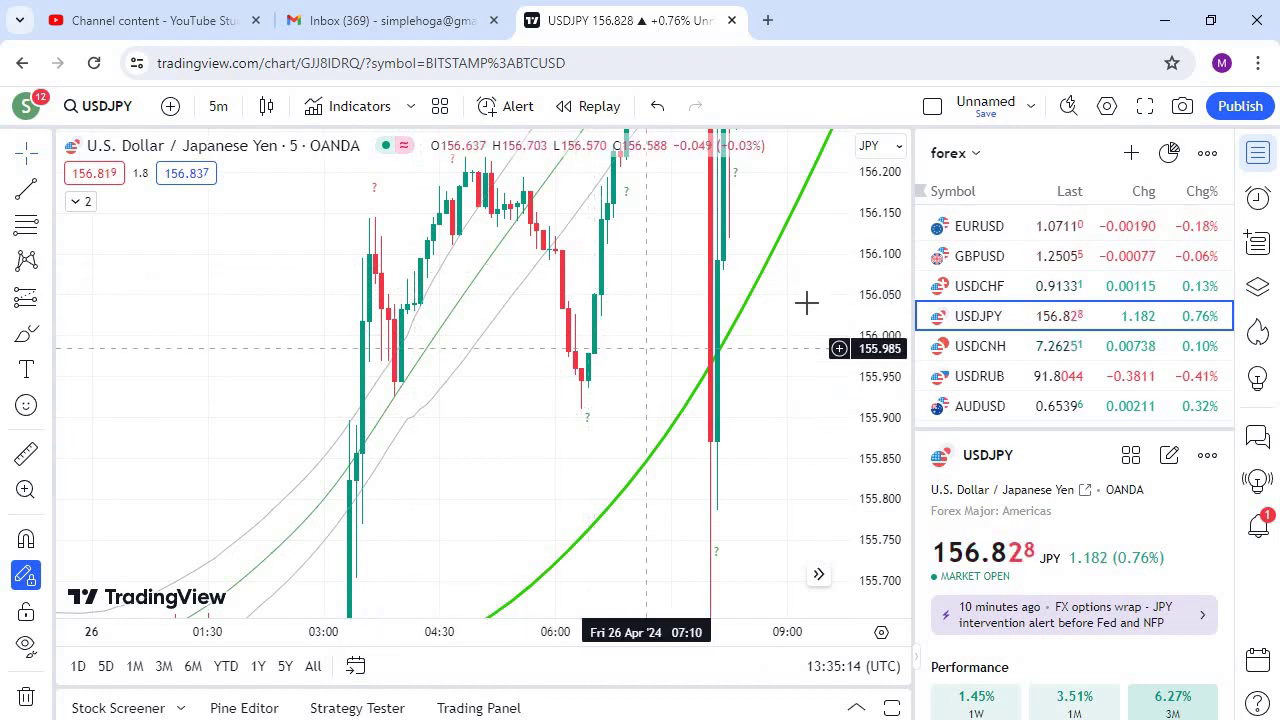
pyautogui.moveTo(808, 300); pyautogui.dragTo(594, 383)
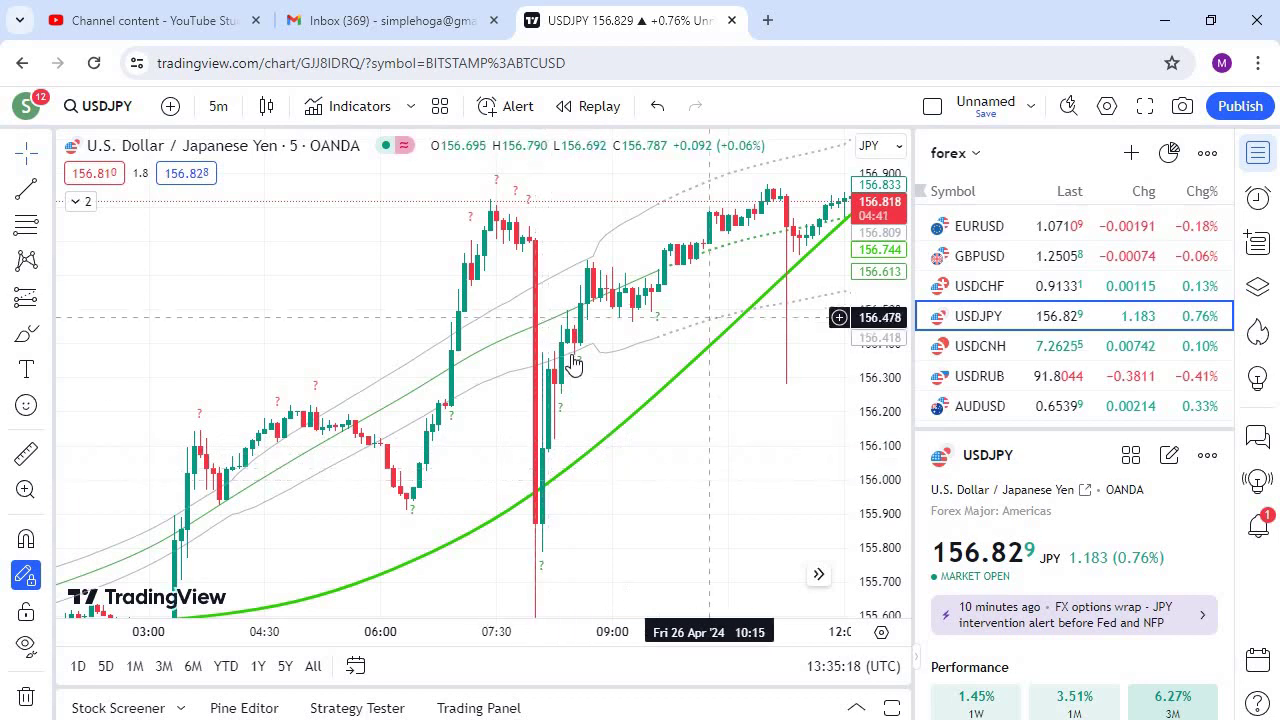
pyautogui.moveTo(709, 317); pyautogui.dragTo(362, 500)
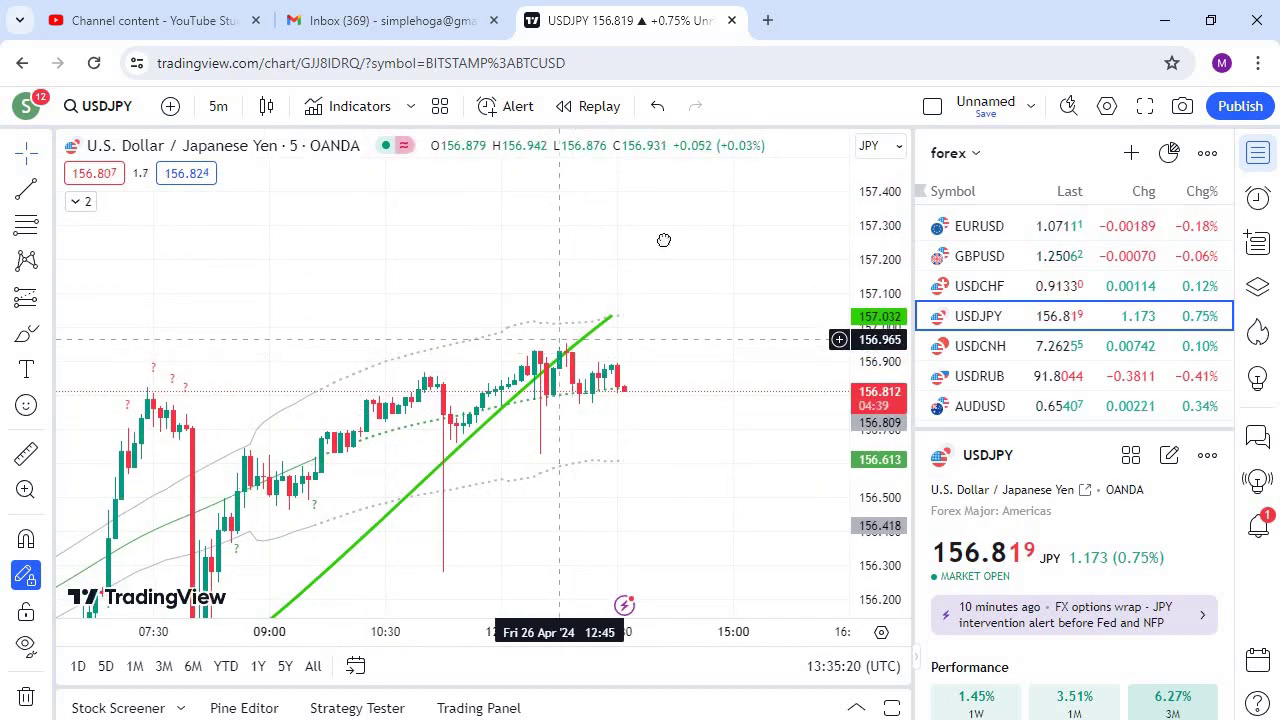
pyautogui.moveTo(237, 515); pyautogui.dragTo(808, 180)
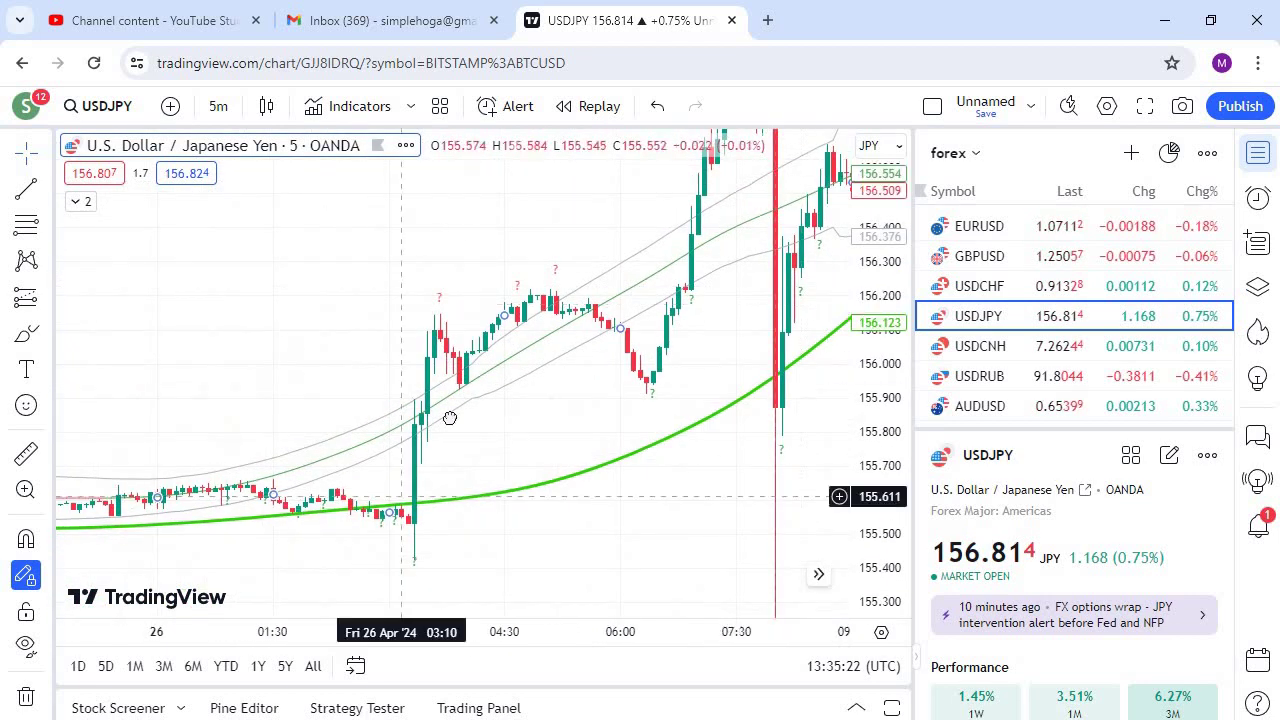
# - Examine USDJPY's 25 April signals, including the stretch where the trend line changes from green to red
pyautogui.moveTo(363, 437); pyautogui.dragTo(829, 300)
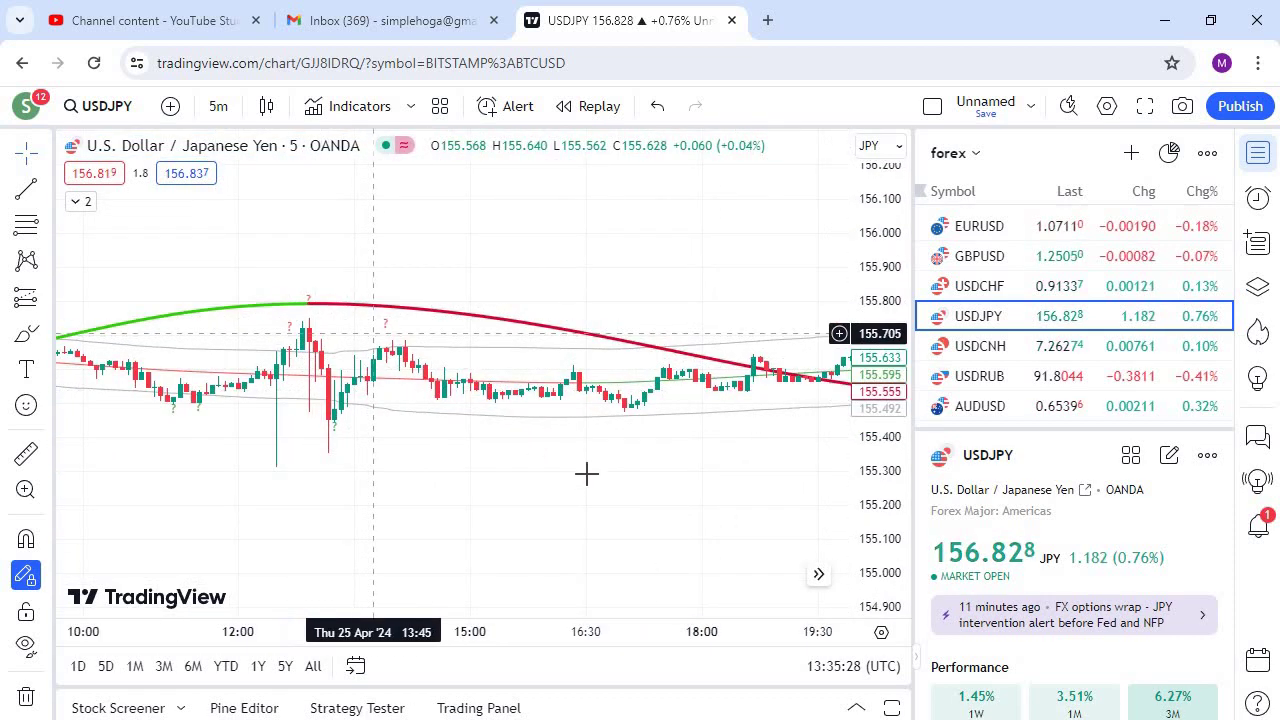
pyautogui.moveTo(610, 490); pyautogui.dragTo(677, 368)
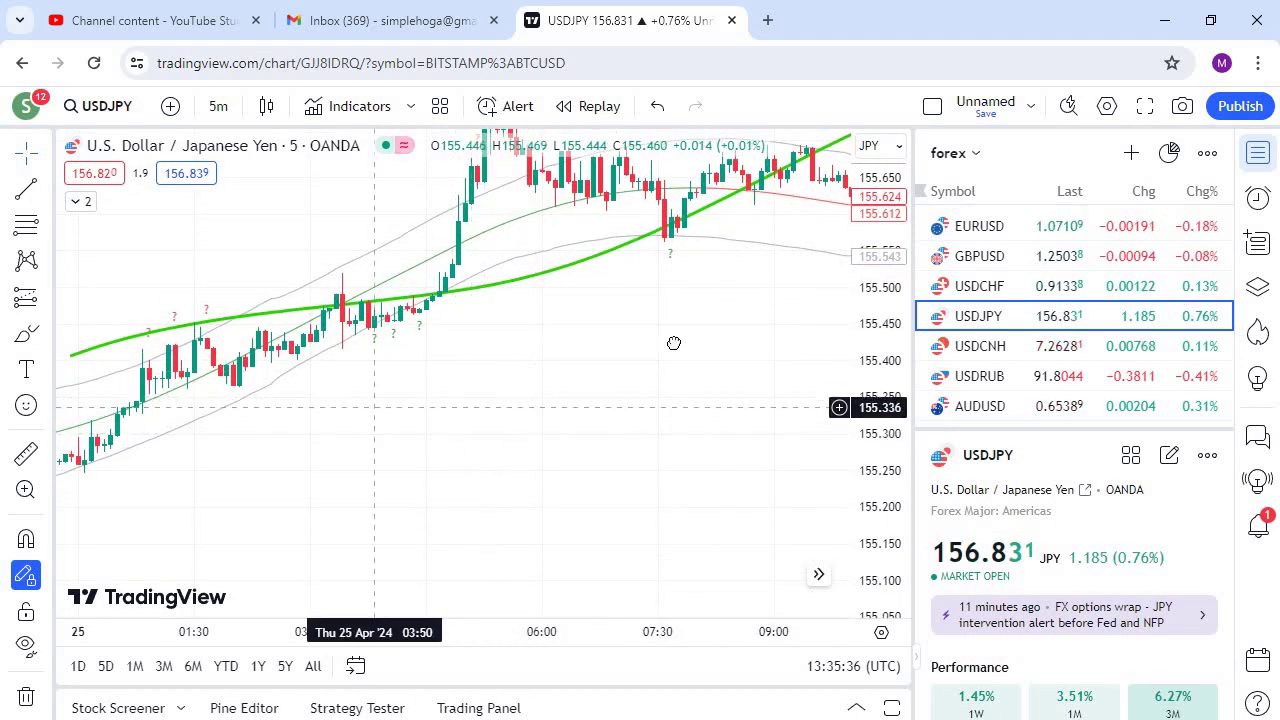
pyautogui.moveTo(674, 343); pyautogui.dragTo(820, 342)
pyautogui.moveTo(294, 423); pyautogui.dragTo(686, 368)
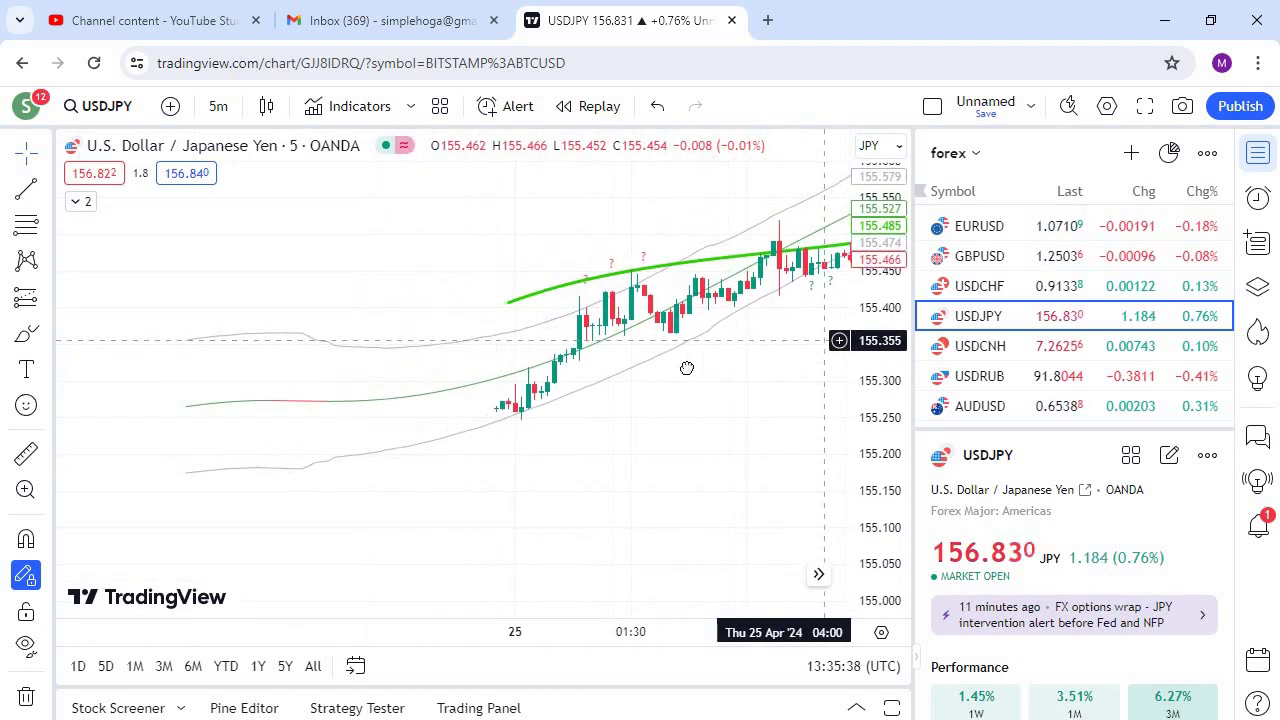
# - Examine USDJPY's 24 April signals while the trend line is green, from the evening back to the early morning
pyautogui.moveTo(463, 466); pyautogui.dragTo(660, 243)
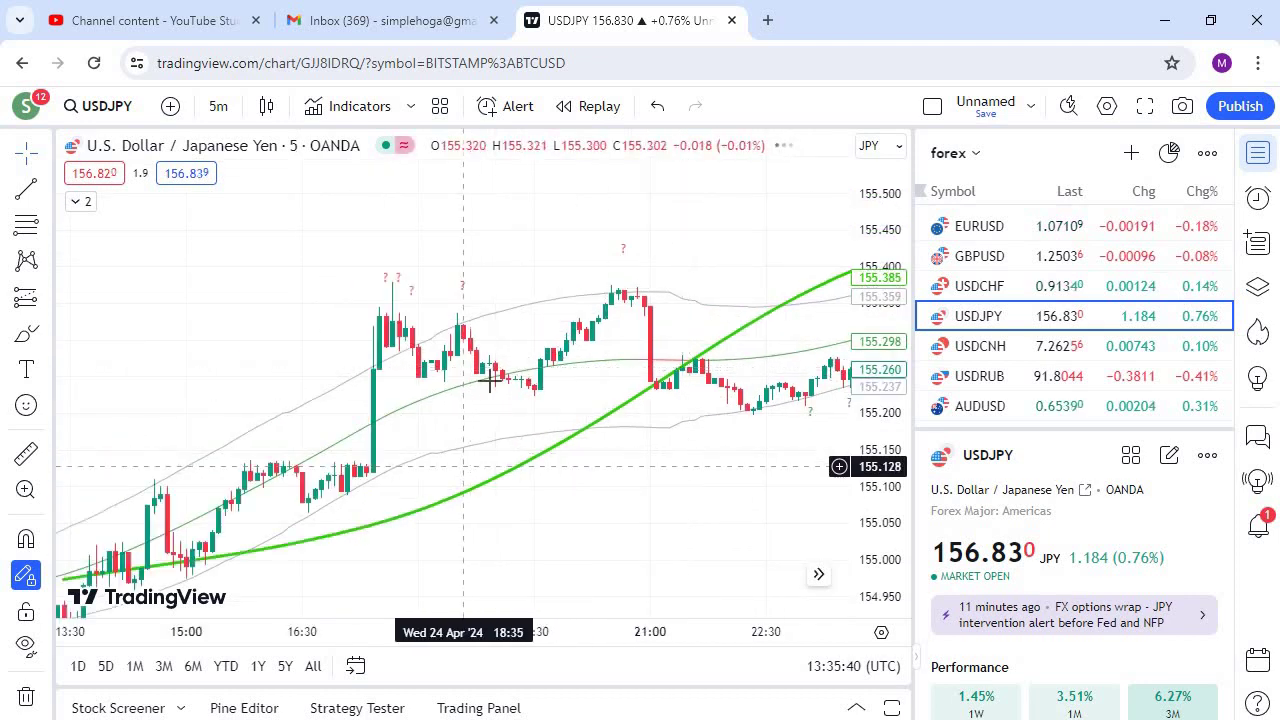
pyautogui.moveTo(332, 410); pyautogui.dragTo(683, 366)
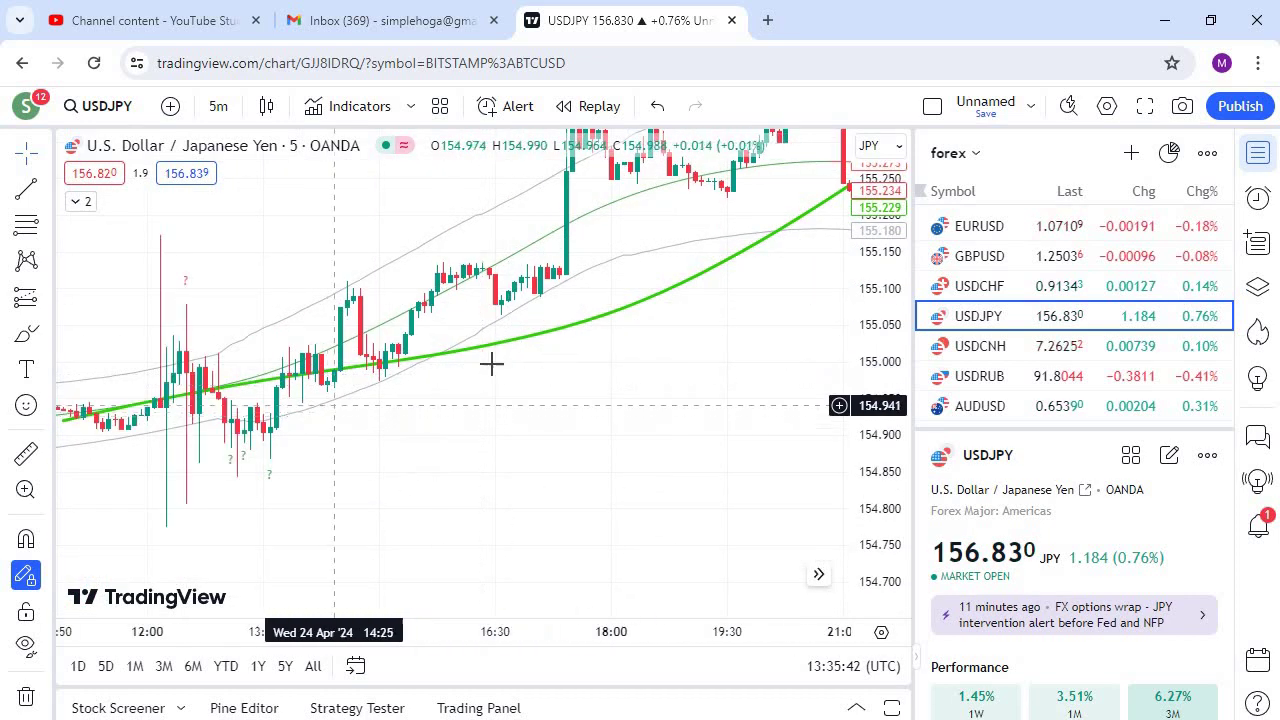
pyautogui.moveTo(492, 364); pyautogui.dragTo(840, 291)
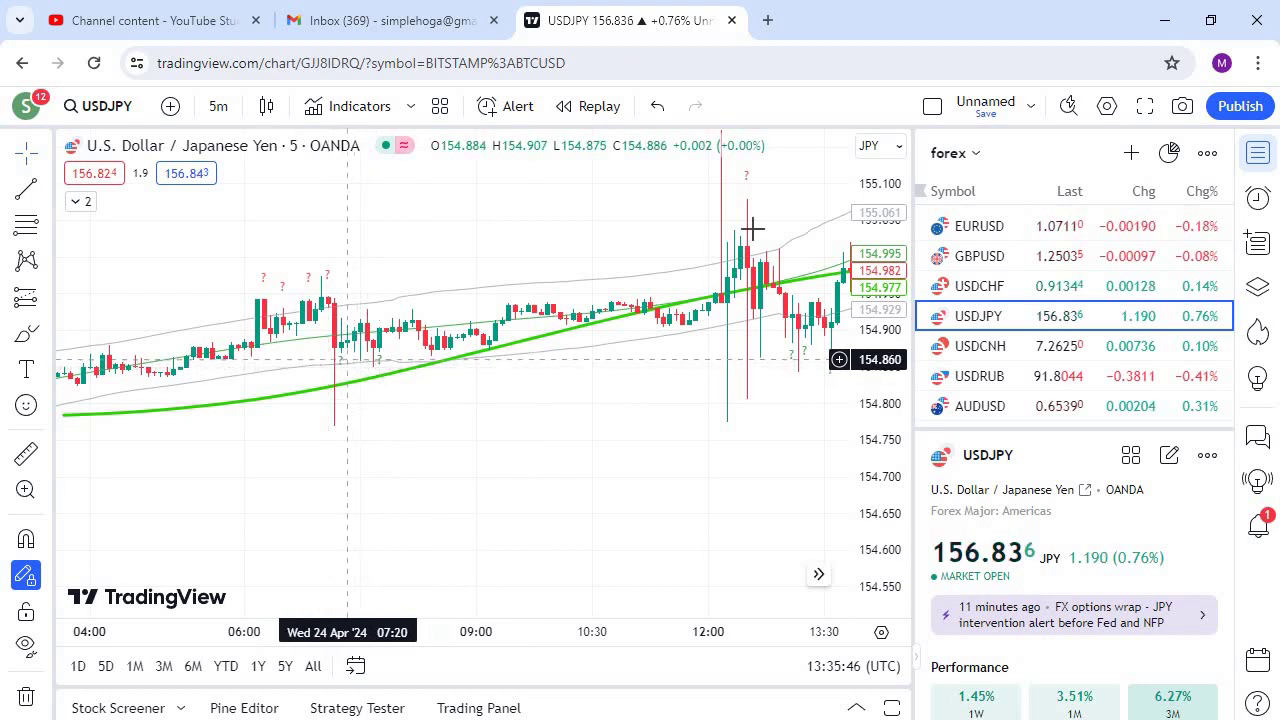
pyautogui.moveTo(725, 204); pyautogui.dragTo(374, 371)
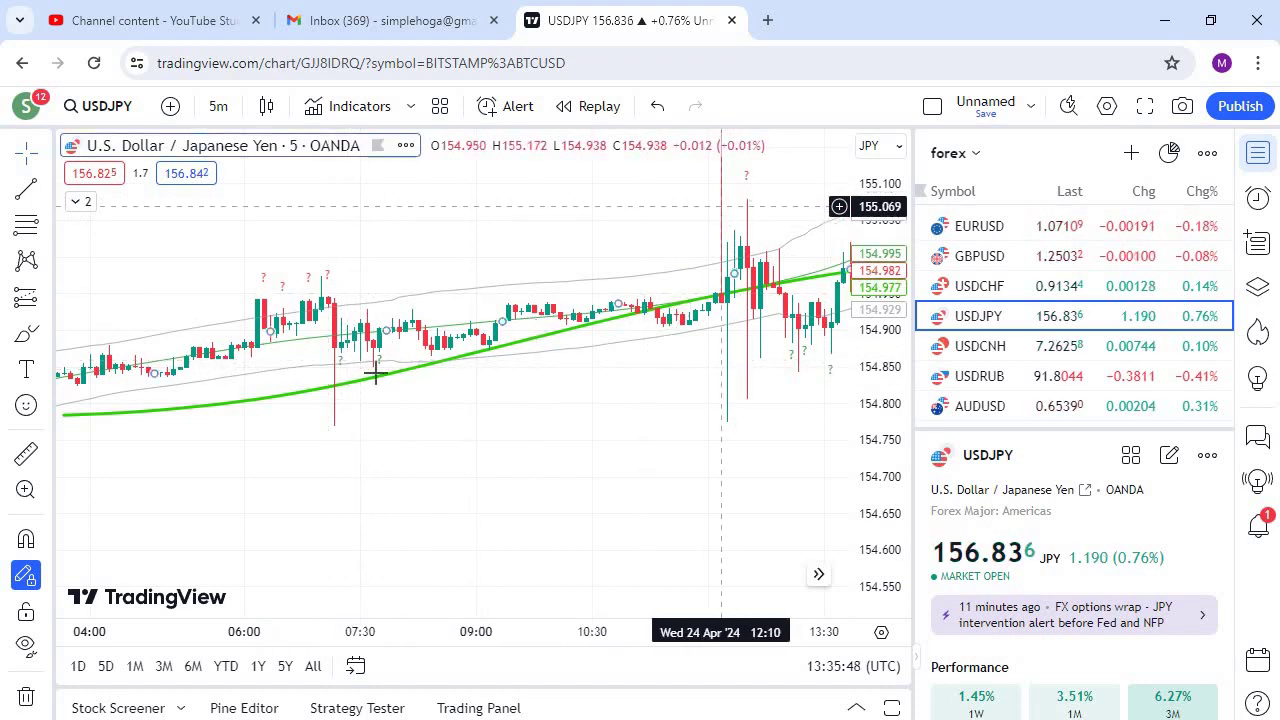
# - Examine USDJPY's 23 April signals around the trend line's colour changes, back to the evening of 22 April
pyautogui.hscroll(-10, 640, 346)
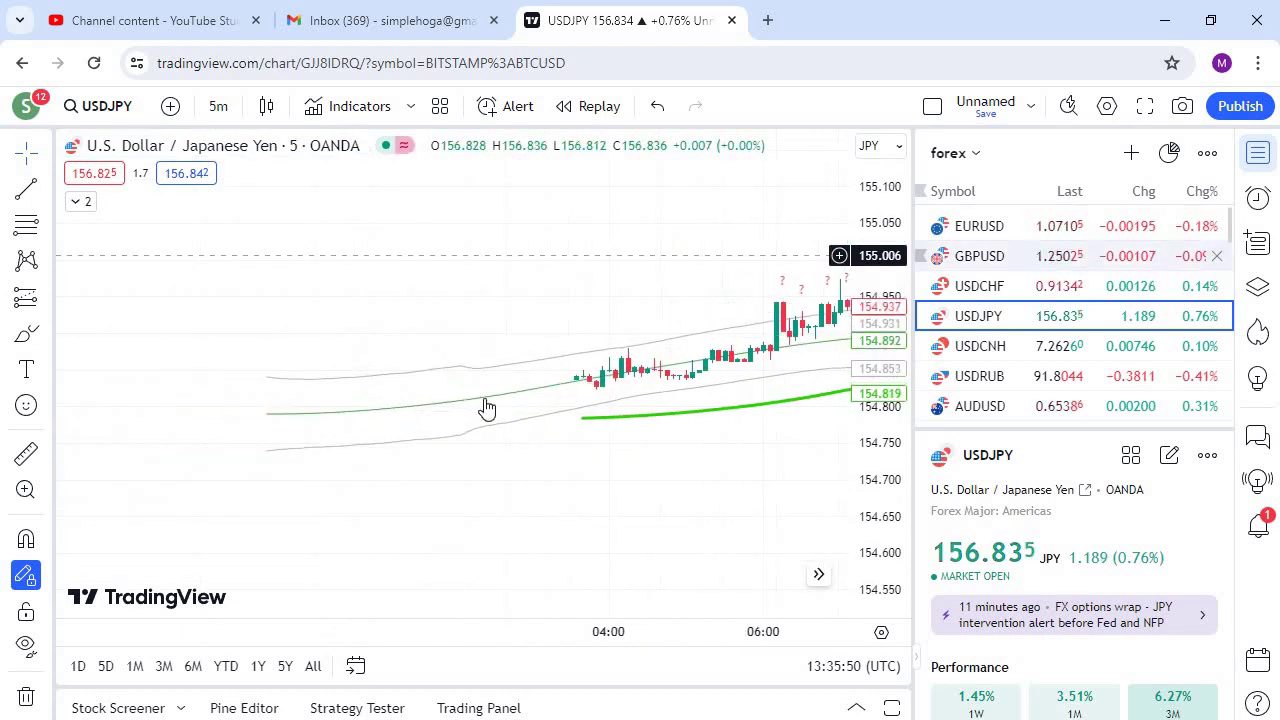
pyautogui.hscroll(-9, 305, 355)
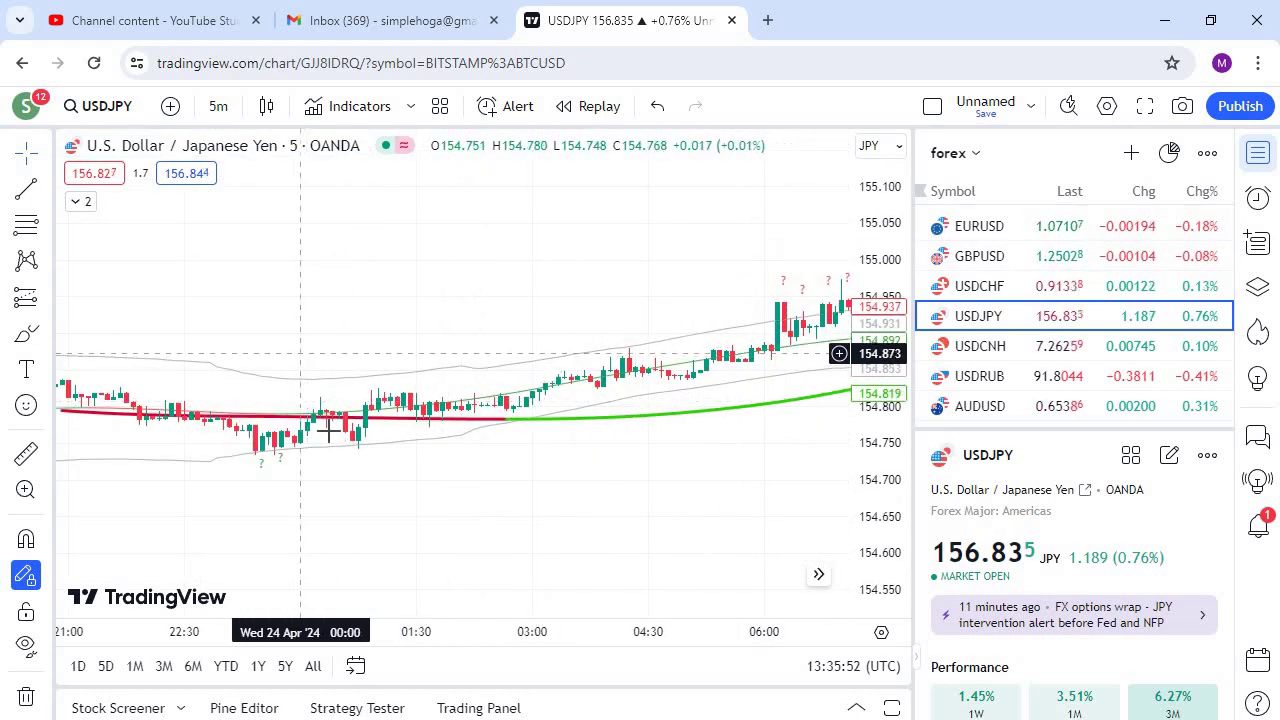
pyautogui.hscroll(-8, 205, 392)
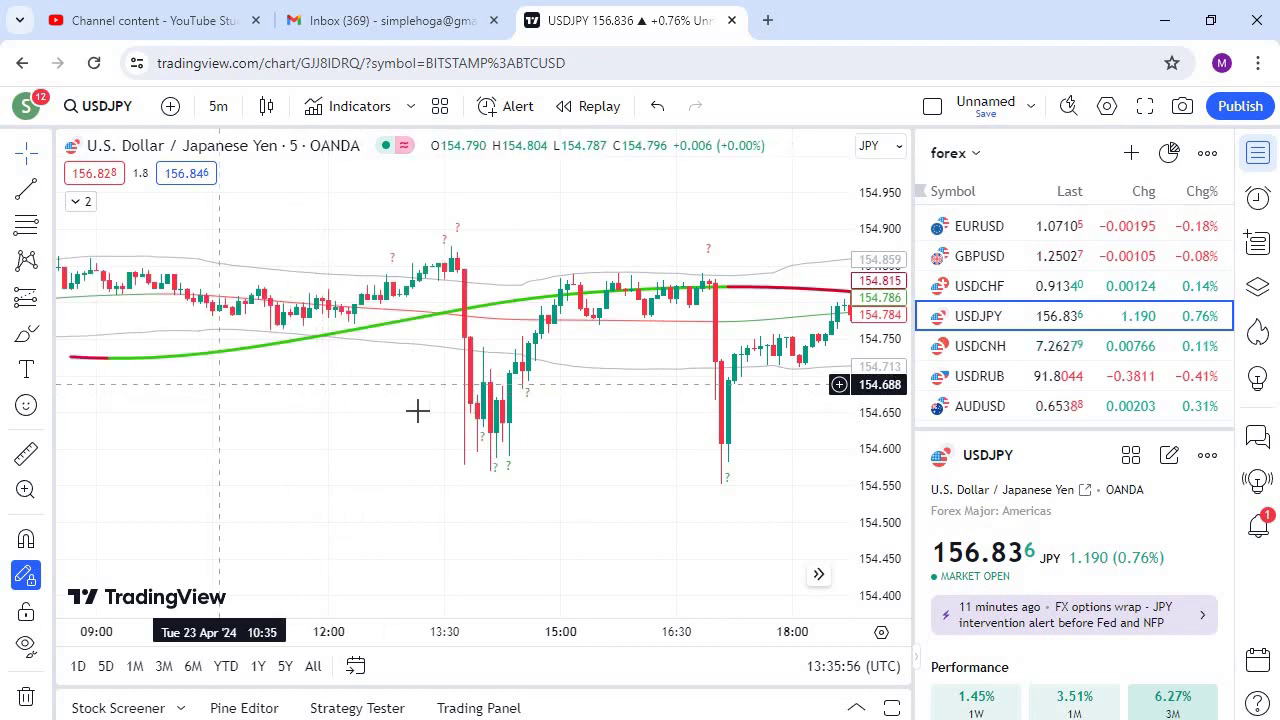
pyautogui.hscroll(-8, 390, 410)
pyautogui.hscroll(-8, 356, 411)
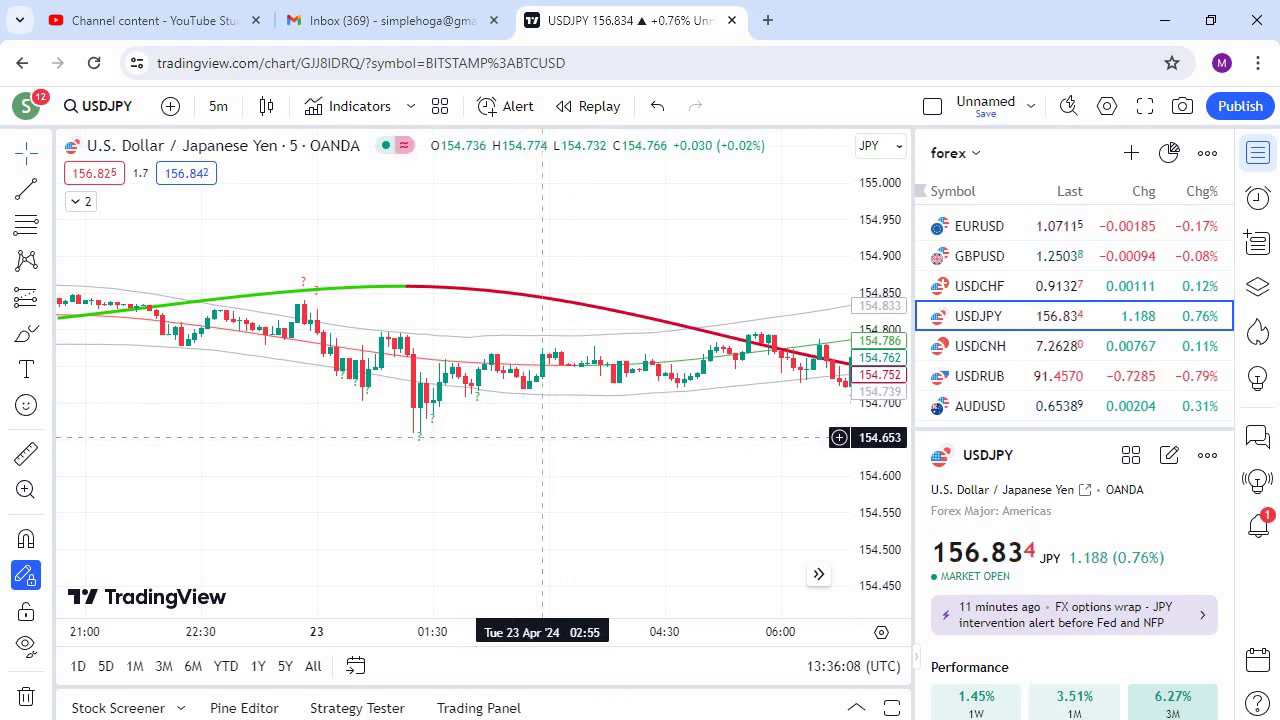
# - Switch to MetaTrader and examine the GBPJPY M5 signals from 26 April back to the morning of 25 April
pyautogui.hotkey('alt', 'Tab')
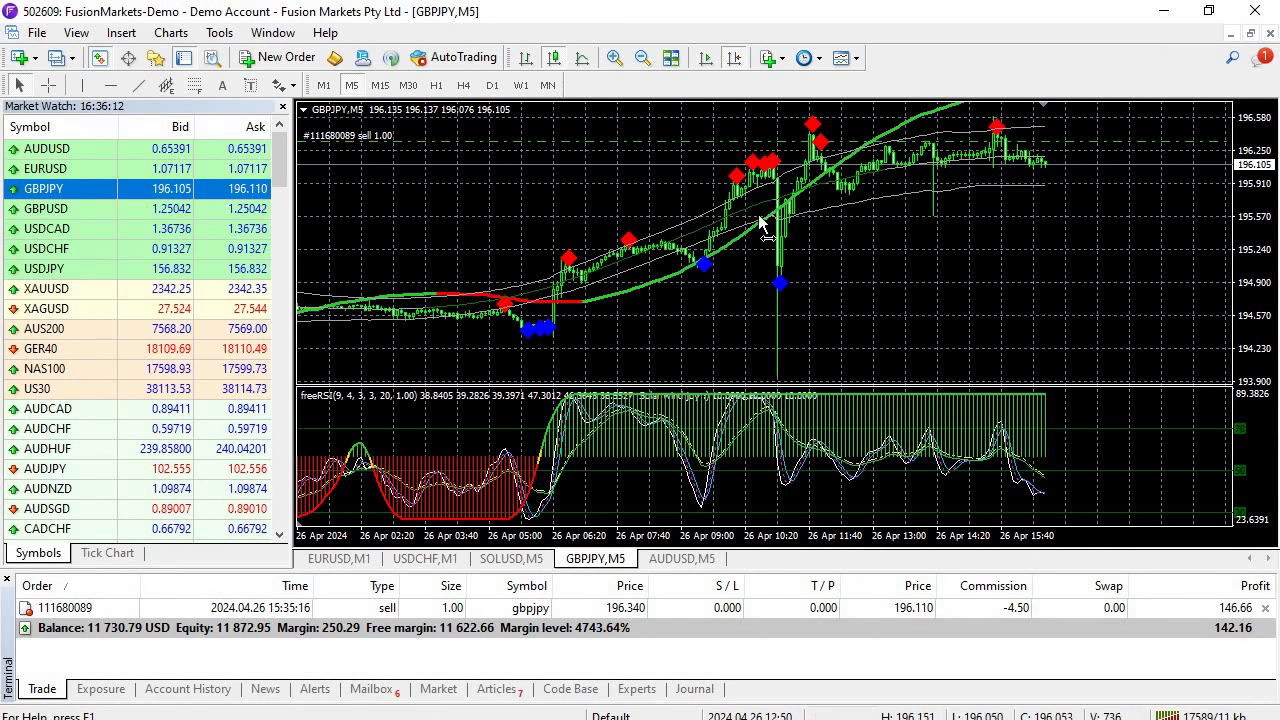
pyautogui.scroll(5, 585, 170)
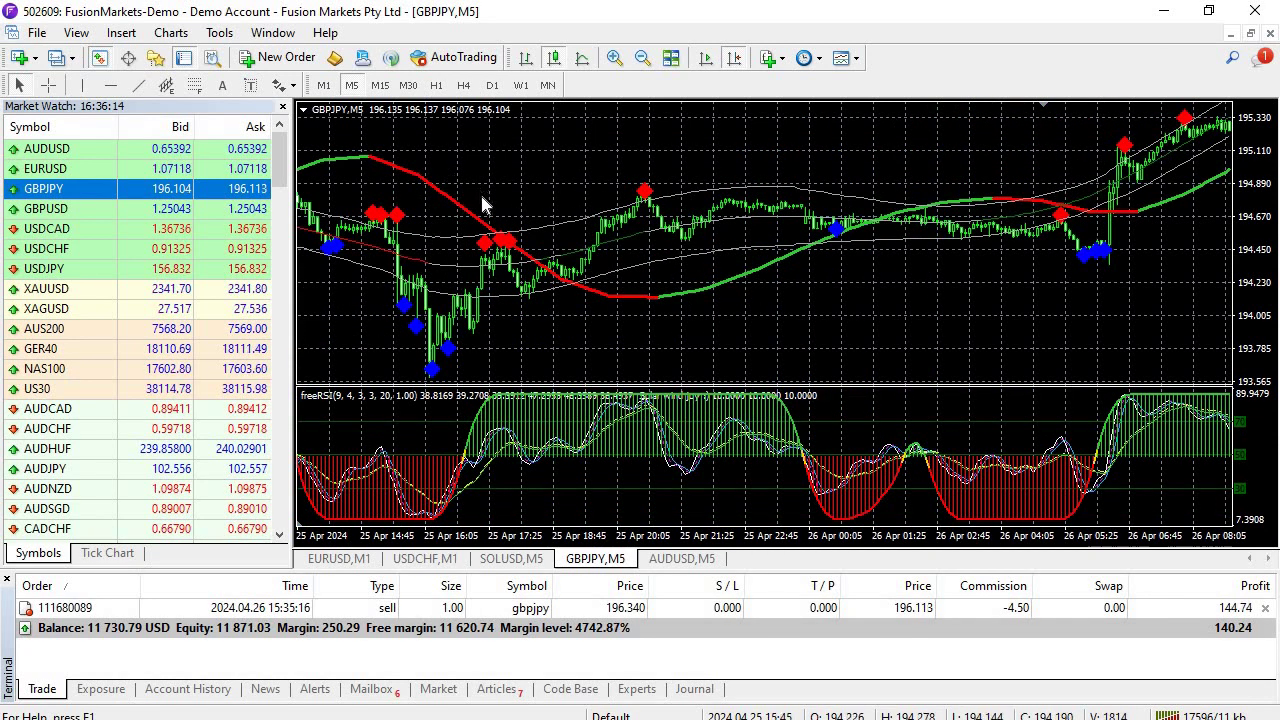
pyautogui.scroll(3, 530, 290)
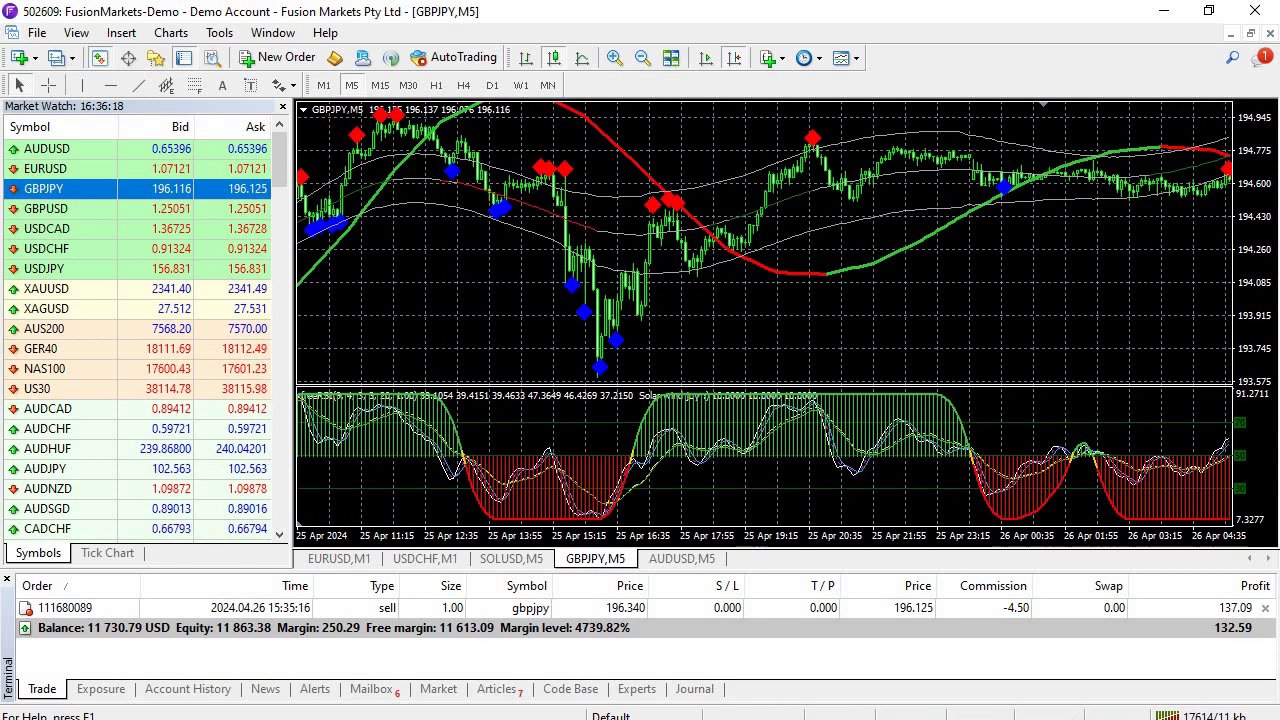
# - Compare TradingView's USDJPY bands and trend line with MetaTrader's GBPJPY M5 chart, ending in MetaTrader
pyautogui.hotkey('alt', 'Tab')
pyautogui.hotkey('alt', 'Tab')
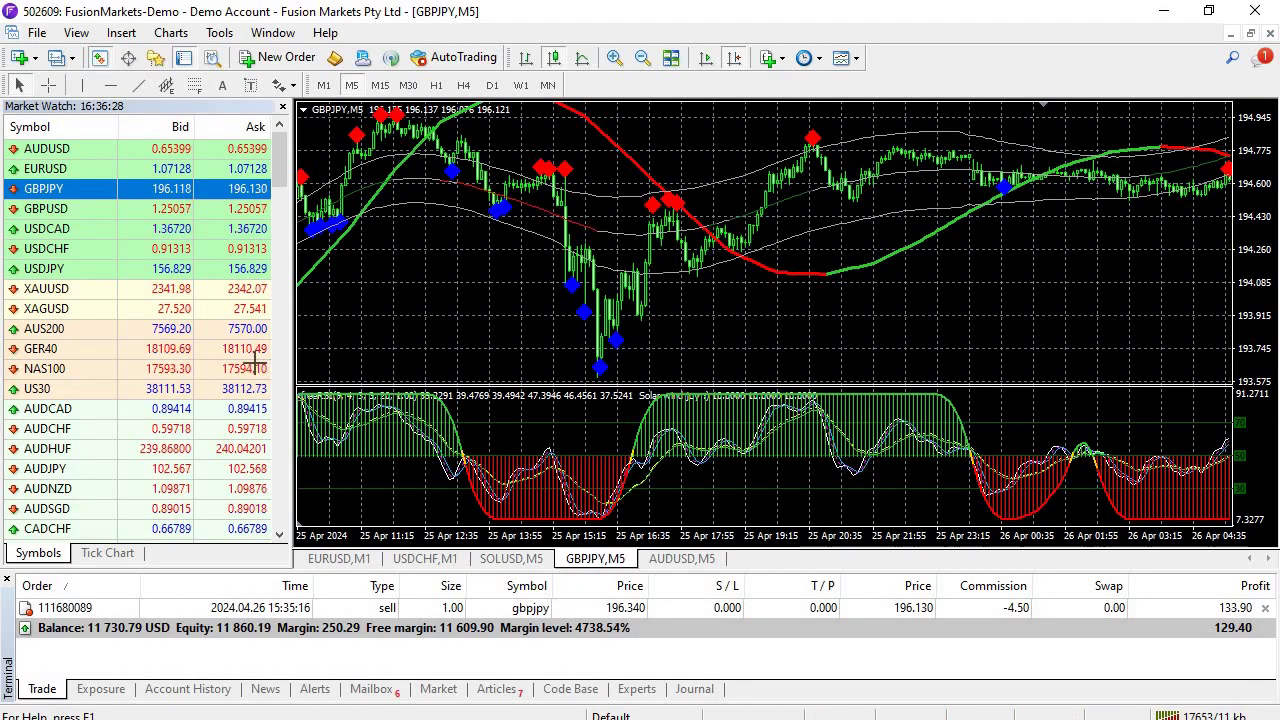
pyautogui.hotkey('alt', 'Tab')
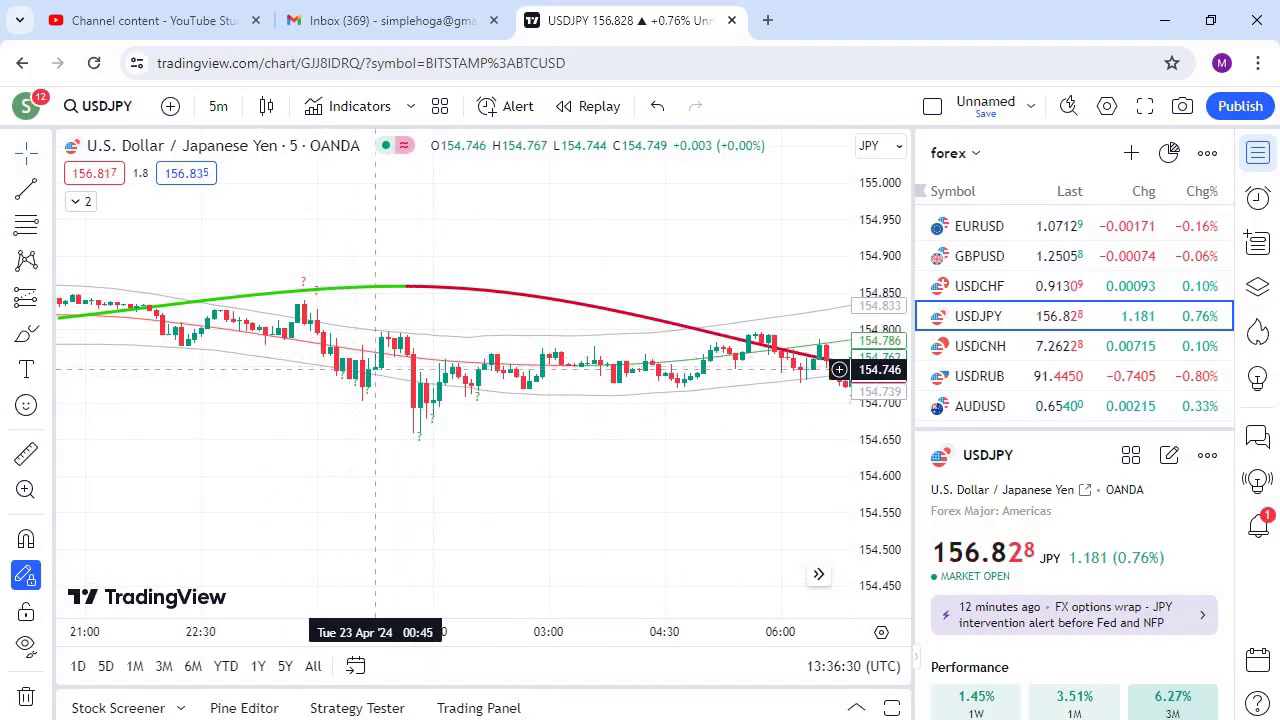
pyautogui.hotkey('alt', 'Tab')
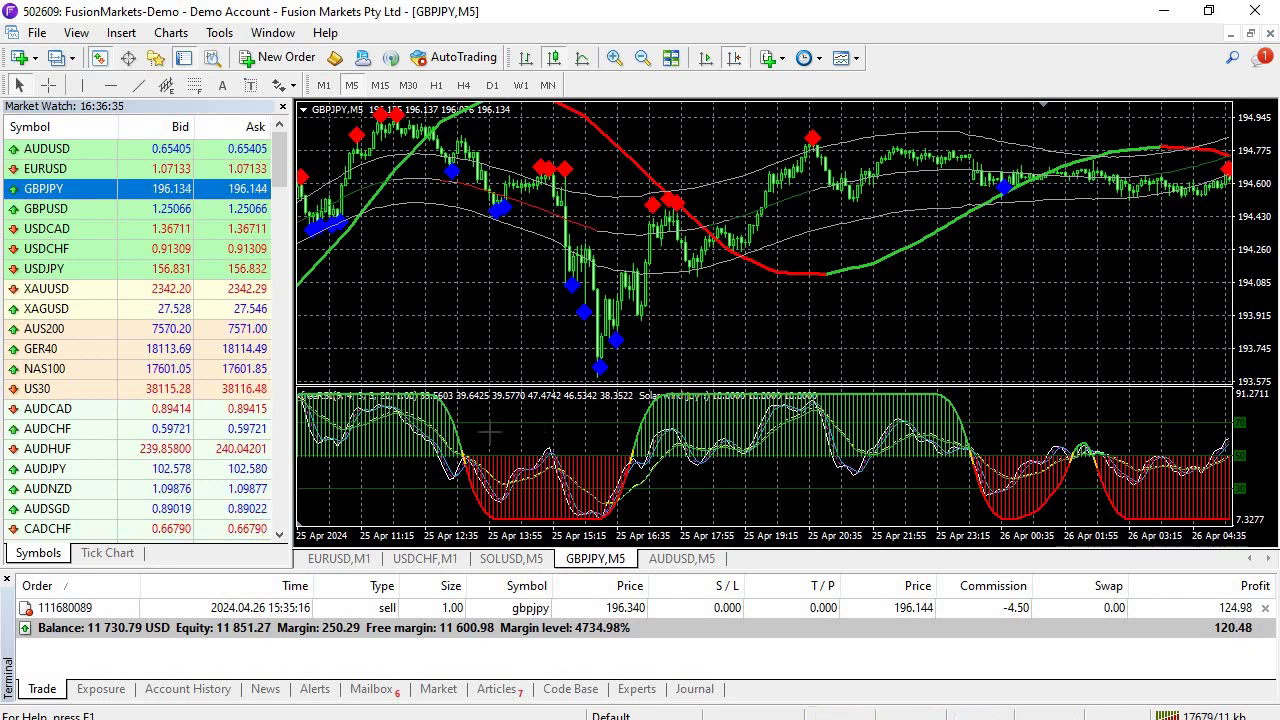
pyautogui.hotkey('alt', 'Tab')
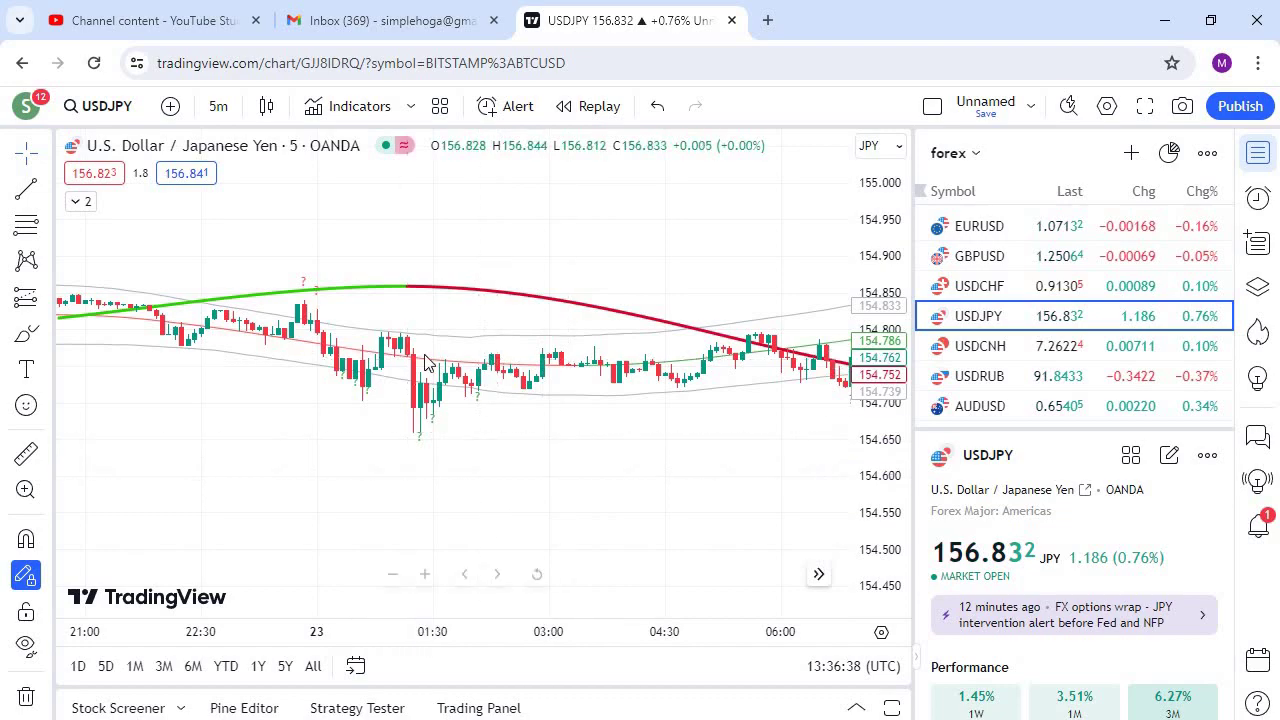
pyautogui.hotkey('alt', 'Tab')
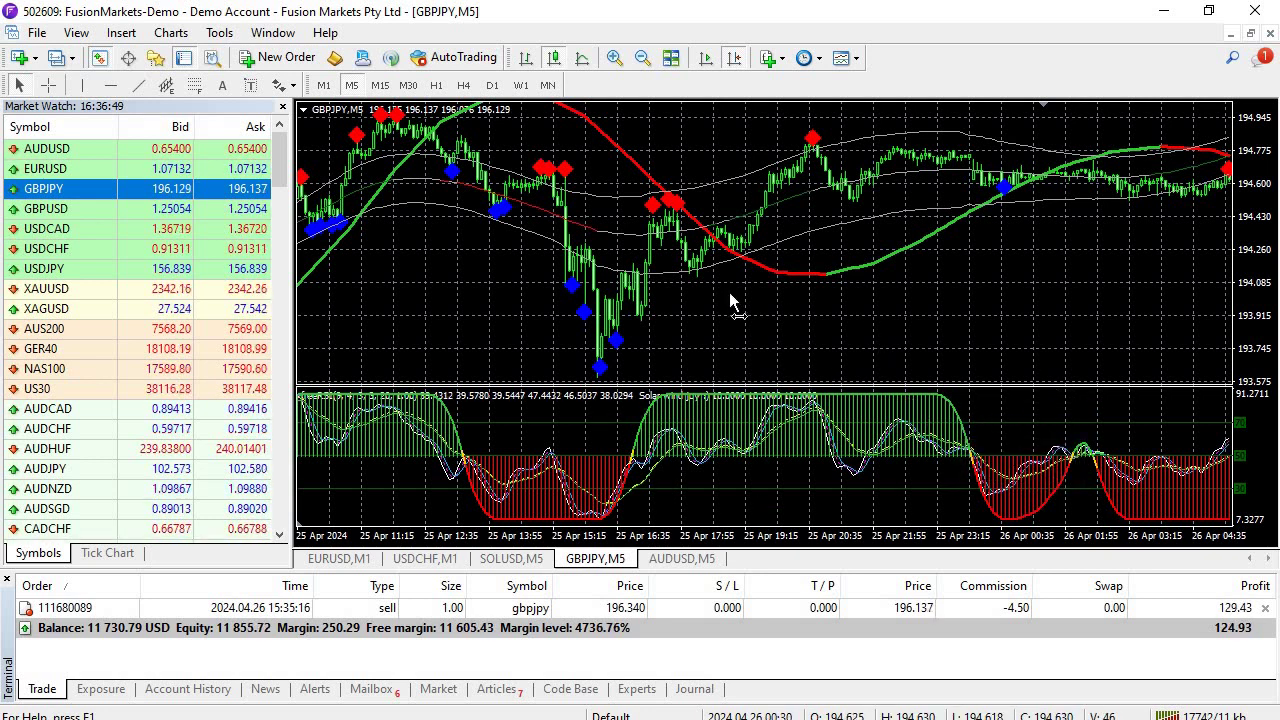
# - Examine the GBPJPY diamond signals across 25 April, going back to the morning of 24 April
pyautogui.scroll(-3, 735, 143)
pyautogui.scroll(-2, 735, 143)
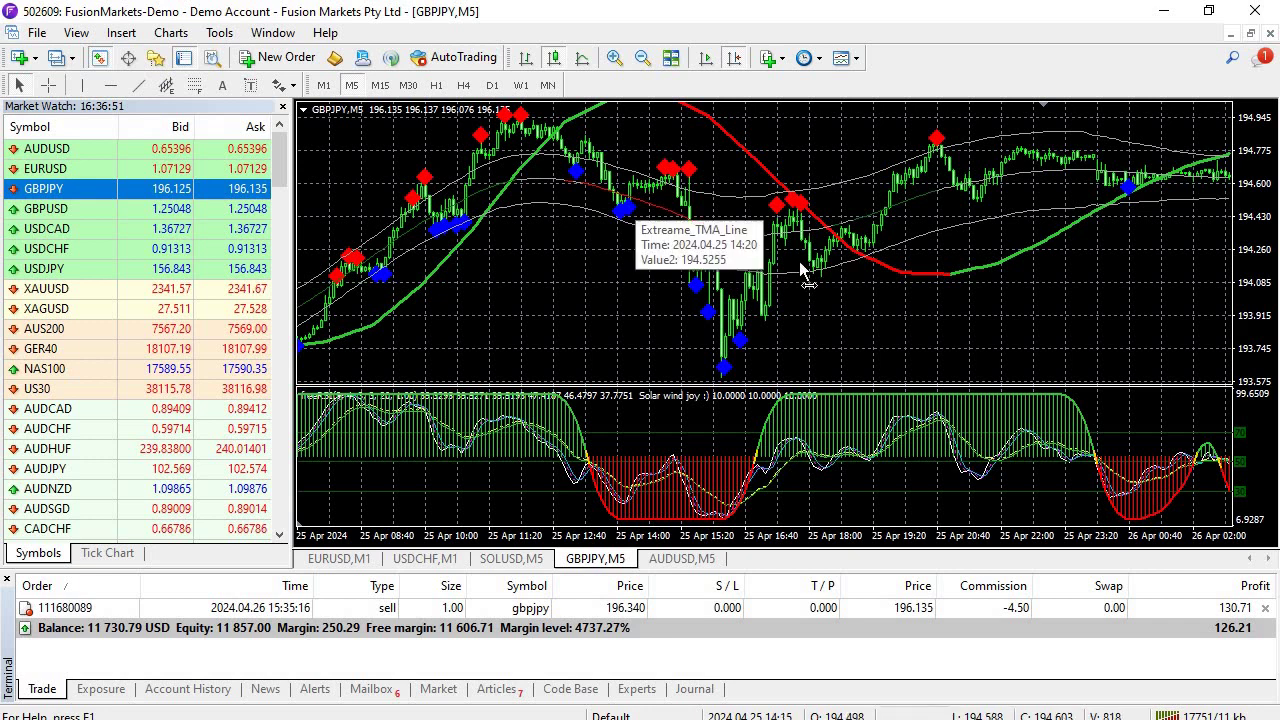
pyautogui.scroll(-5, 700, 250)
pyautogui.scroll(-2, 951, 220)
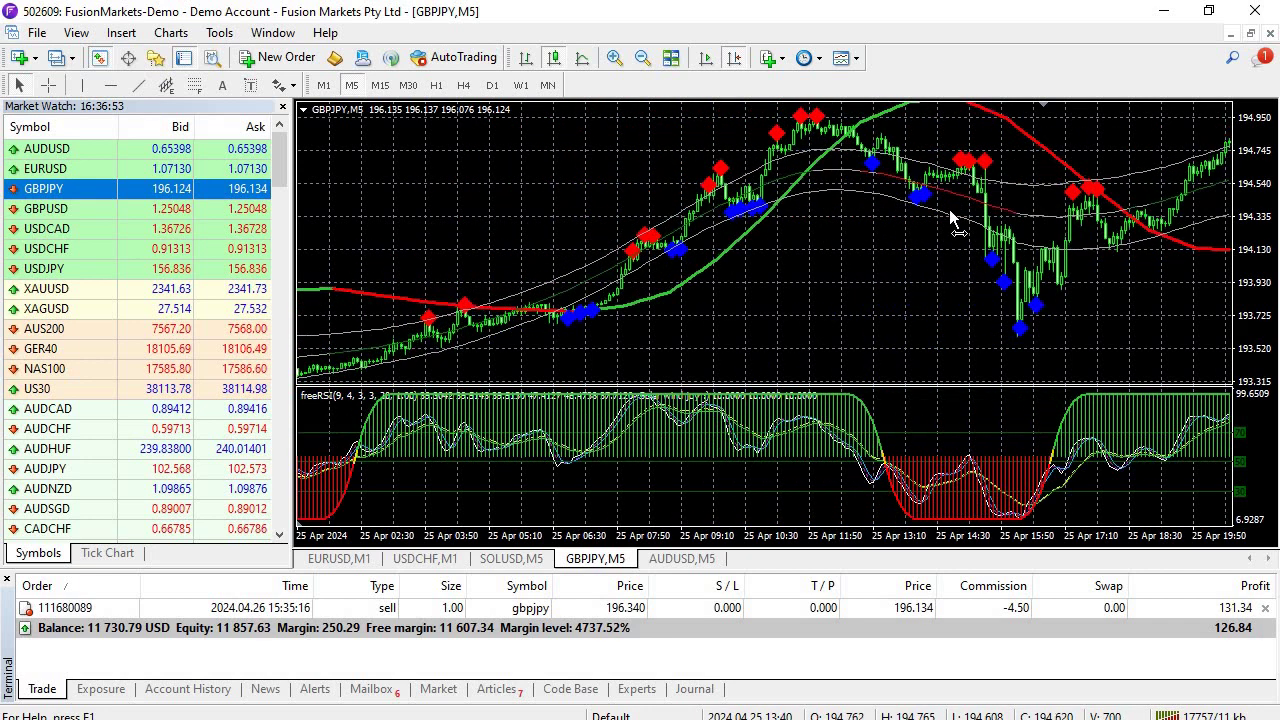
pyautogui.scroll(-10, 578, 173)
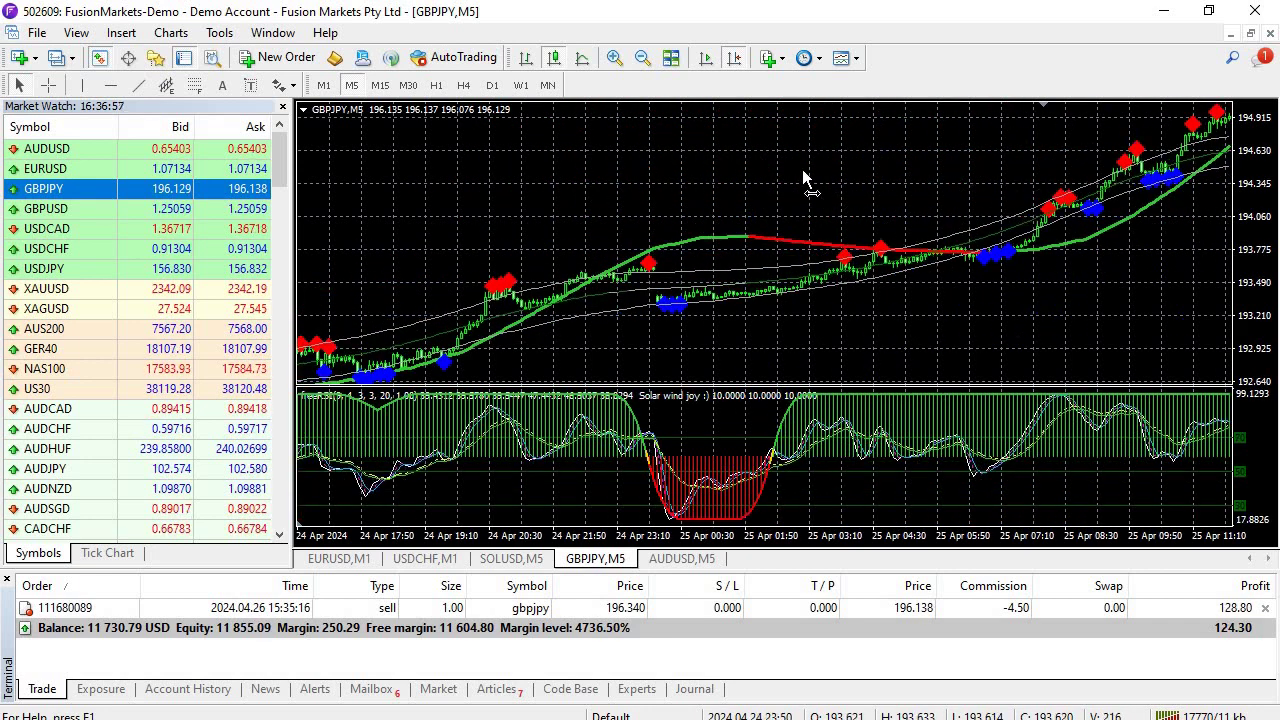
pyautogui.scroll(-10, 943, 170)
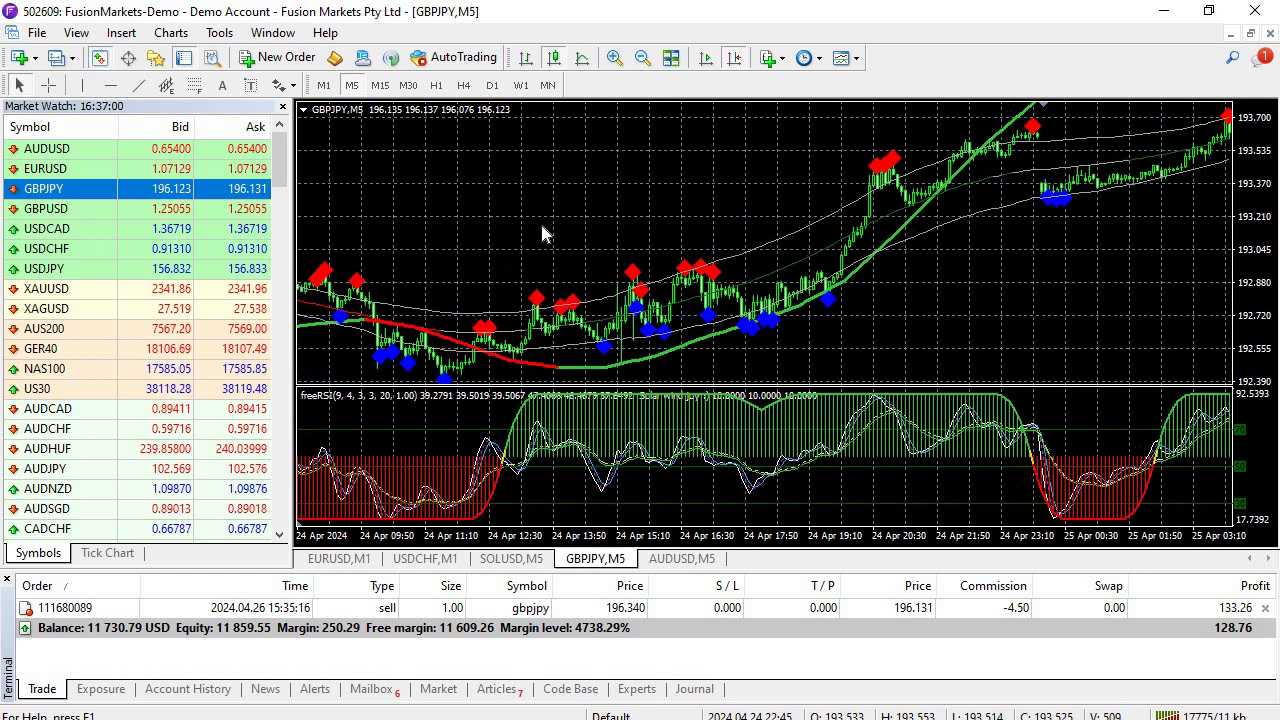
# - Enlarge the GBPJPY candles and examine the 24 April signals from the morning forward to midnight
pyautogui.scroll(-1, 637, 232)
pyautogui.scroll(-3, 762, 373)
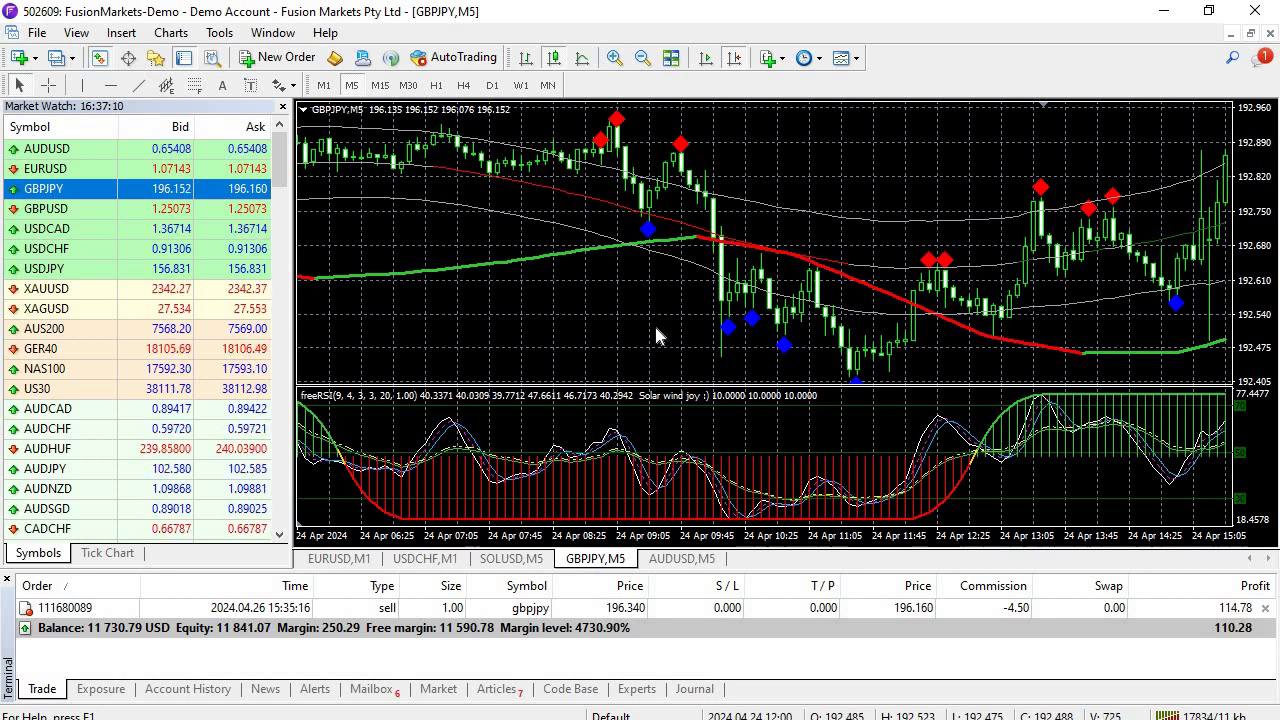
pyautogui.scroll(-5, 700, 342)
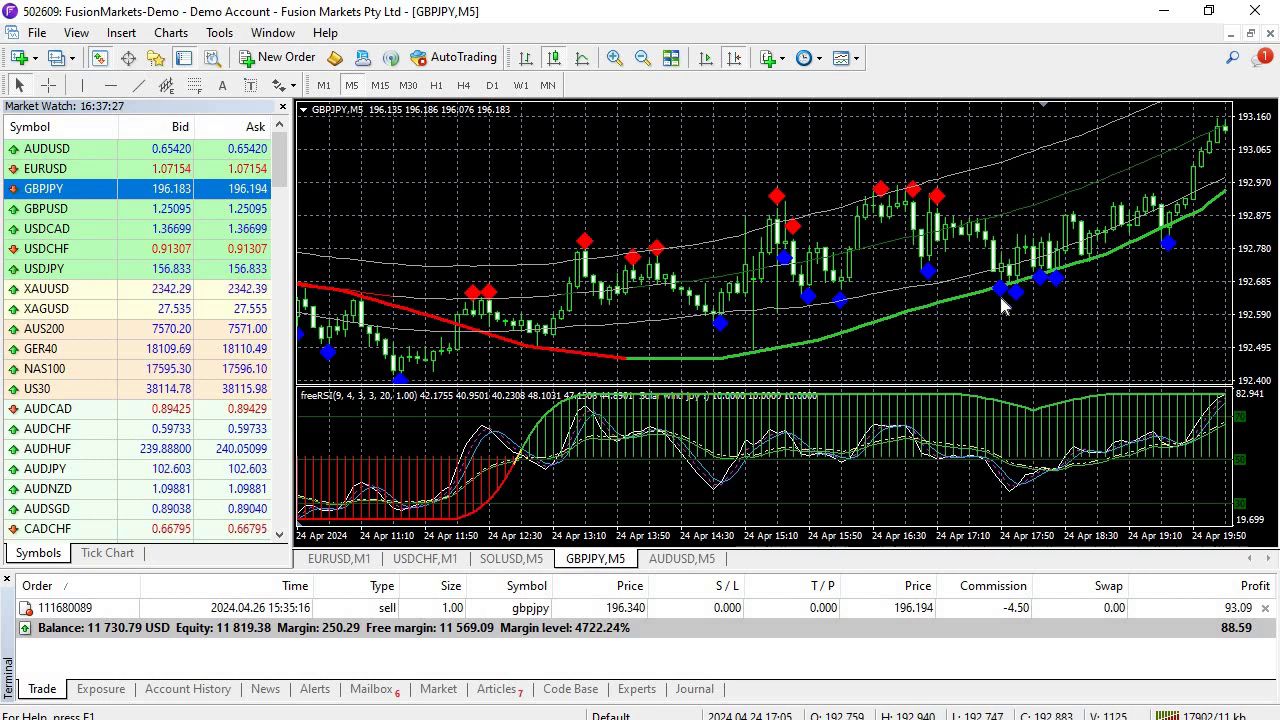
pyautogui.scroll(-5, 840, 180)
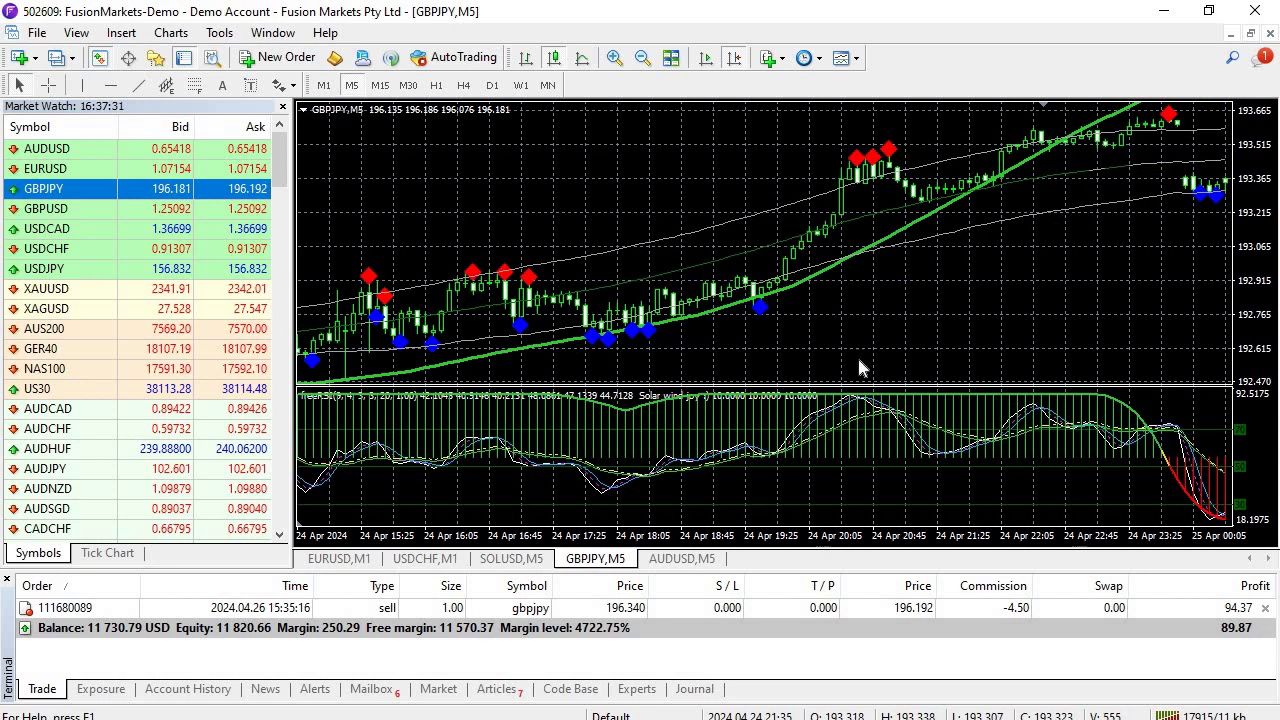
# - Examine GBPJPY's signals from late 24 April to the morning of 25 April, around the trend line's change from red to green
pyautogui.scroll(-4, 880, 355)
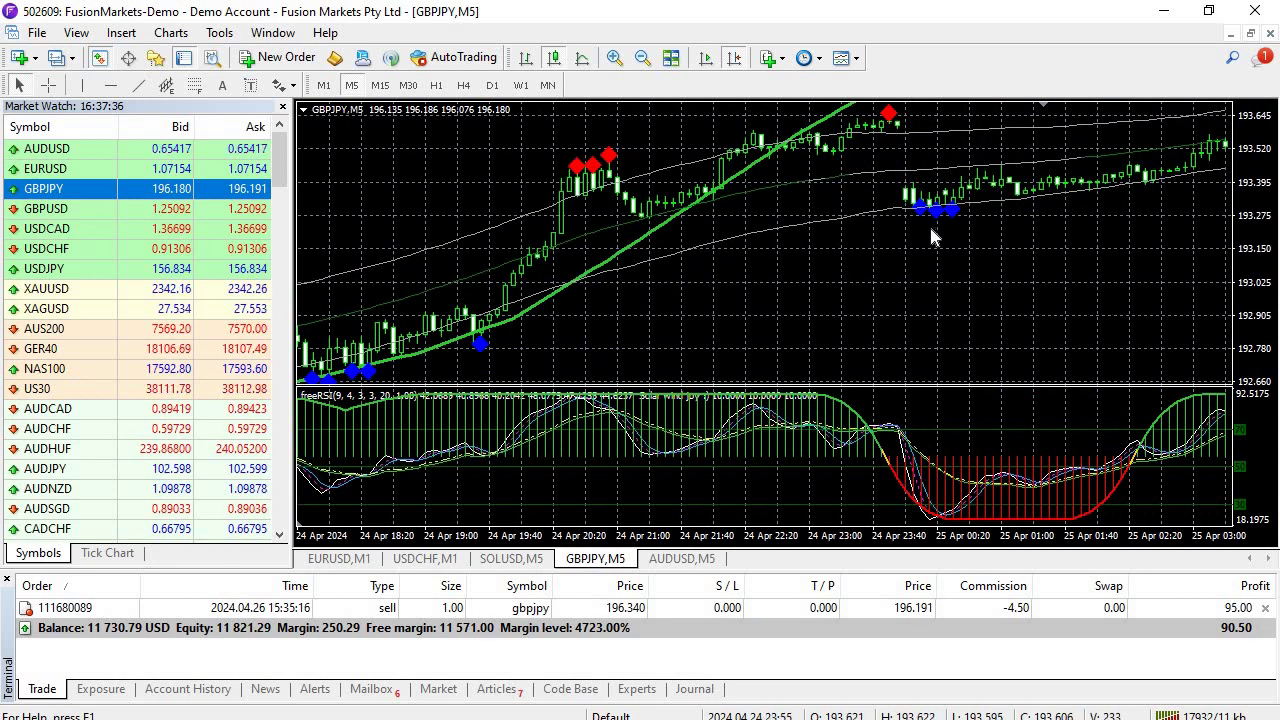
pyautogui.scroll(-6, 860, 290)
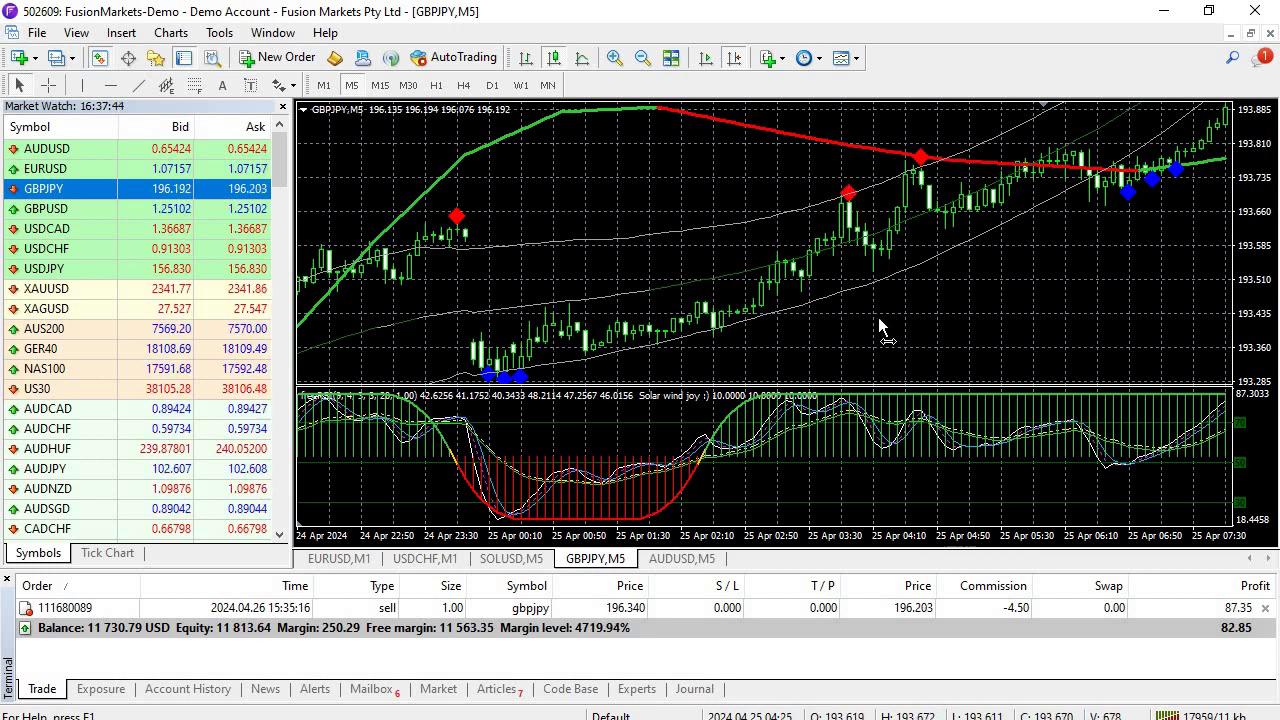
pyautogui.scroll(-5, 955, 313)
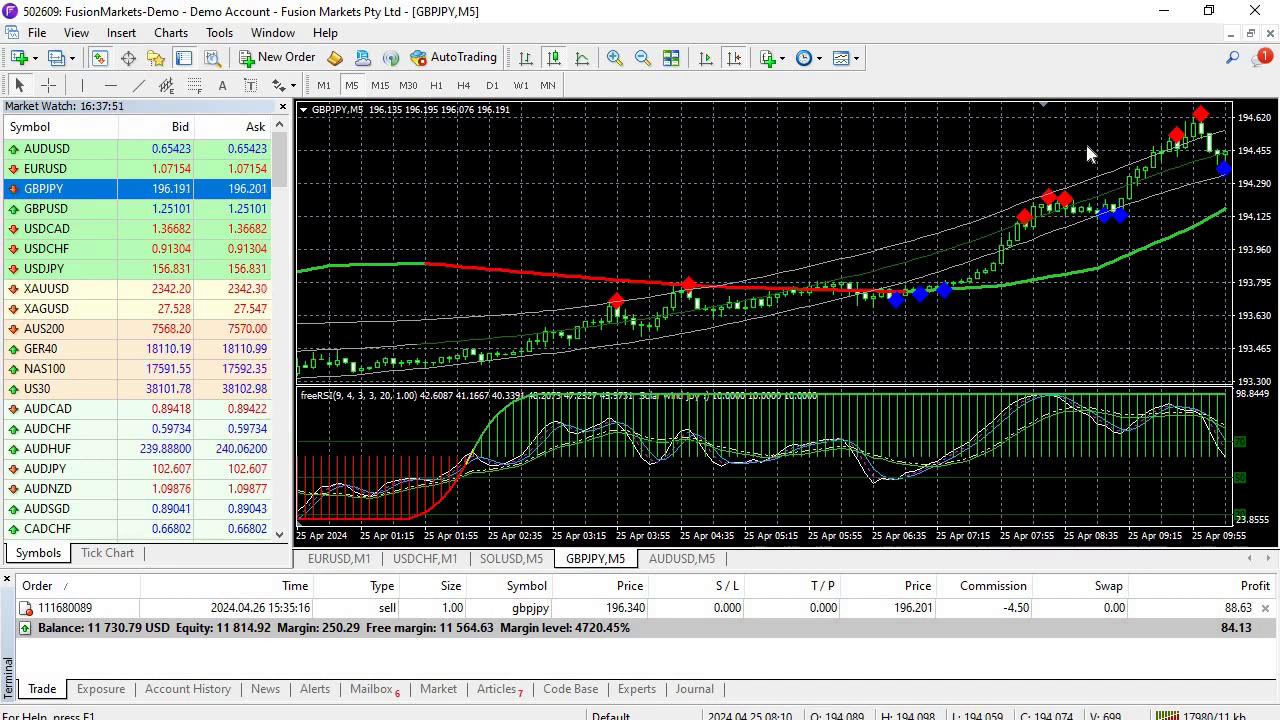
# - Examine GBPJPY's diamond signals from the morning of 25 April forward to the latest candles on 26 April
pyautogui.scroll(-5, 778, 250)
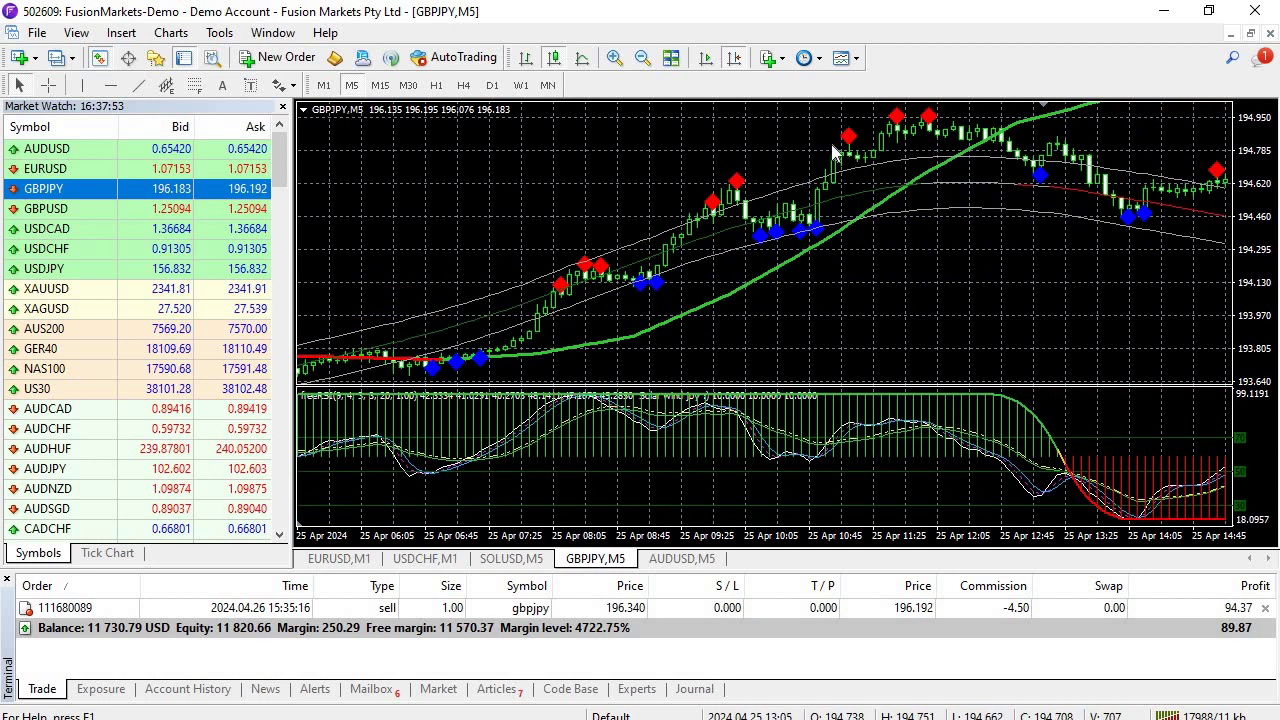
pyautogui.scroll(-4, 833, 150)
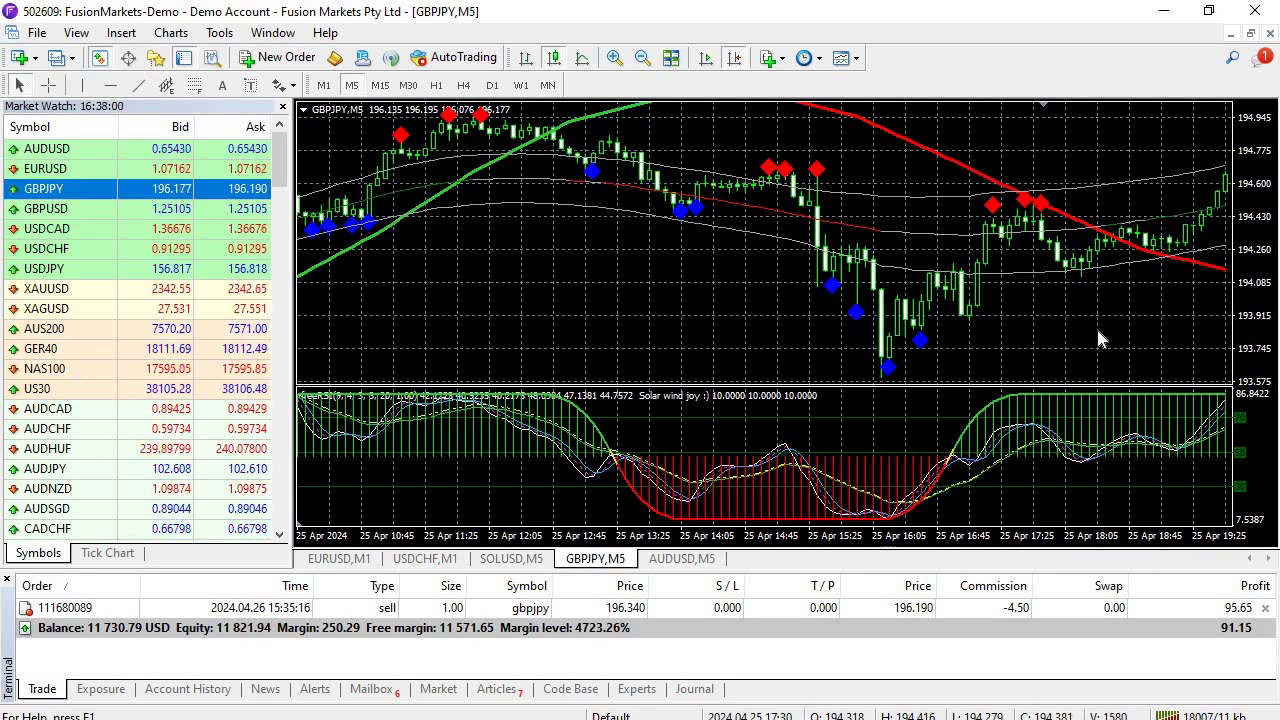
pyautogui.moveTo(709, 328); pyautogui.dragTo(618, 328)
pyautogui.scroll(-6, 1080, 288)
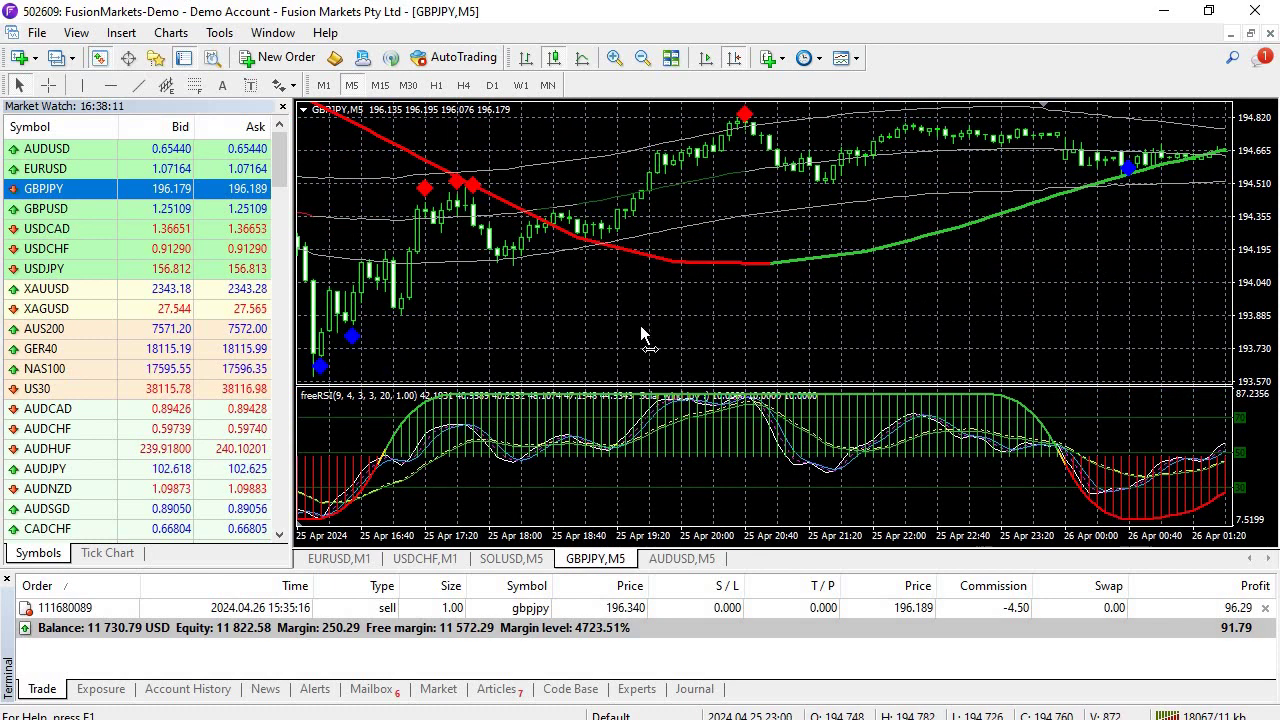
pyautogui.scroll(-8, 590, 333)
pyautogui.scroll(-3, 575, 328)
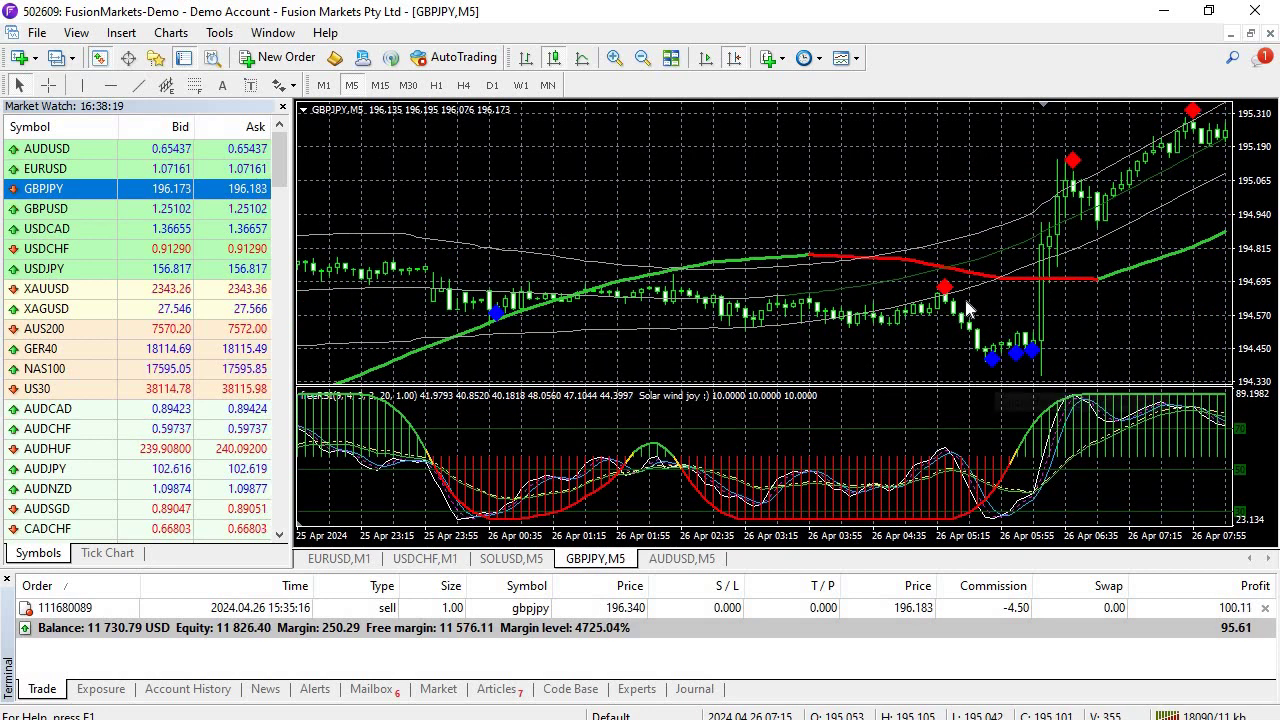
pyautogui.scroll(-4, 942, 285)
pyautogui.scroll(-4, 942, 285)
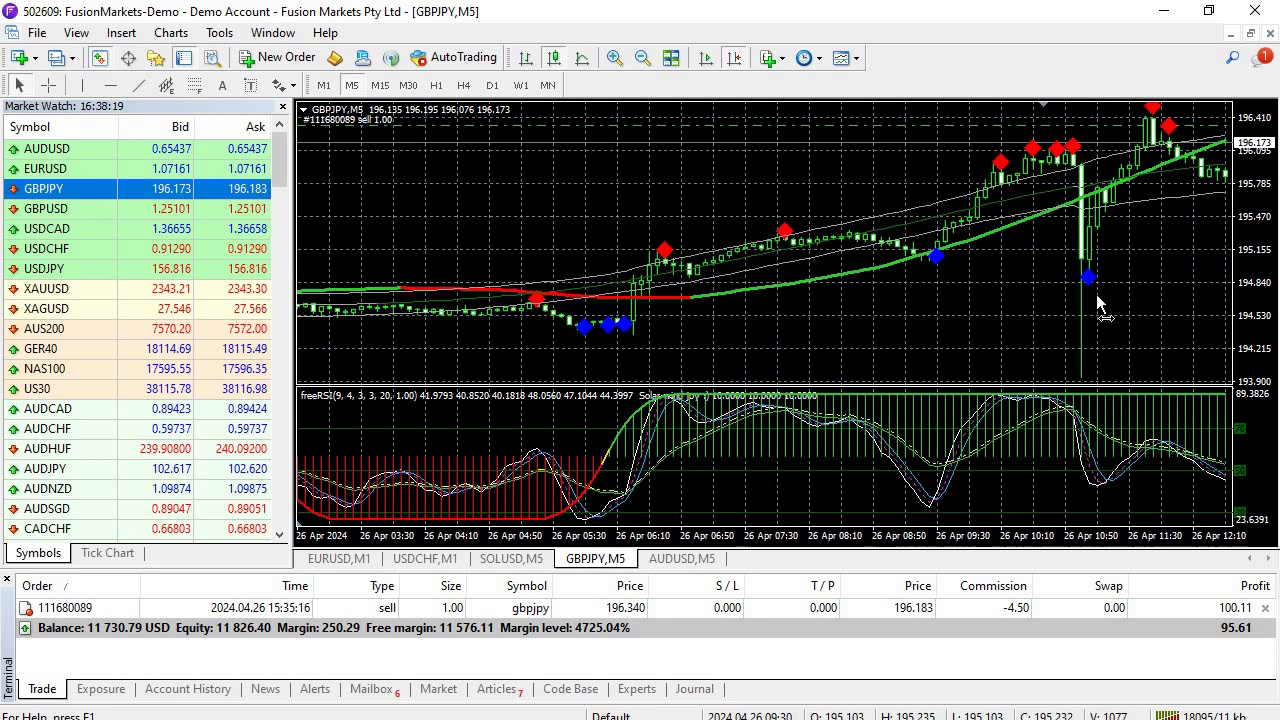
pyautogui.scroll(-8, 778, 333)
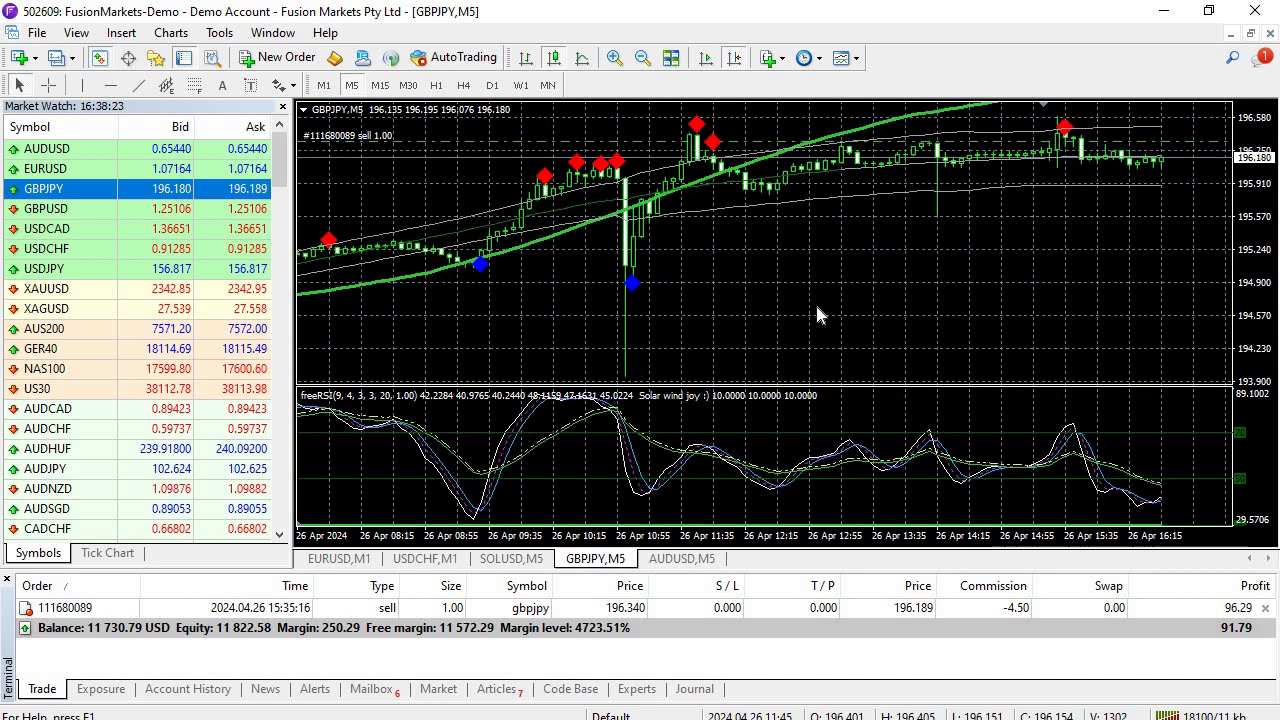
pyautogui.scroll(-1, 815, 313)
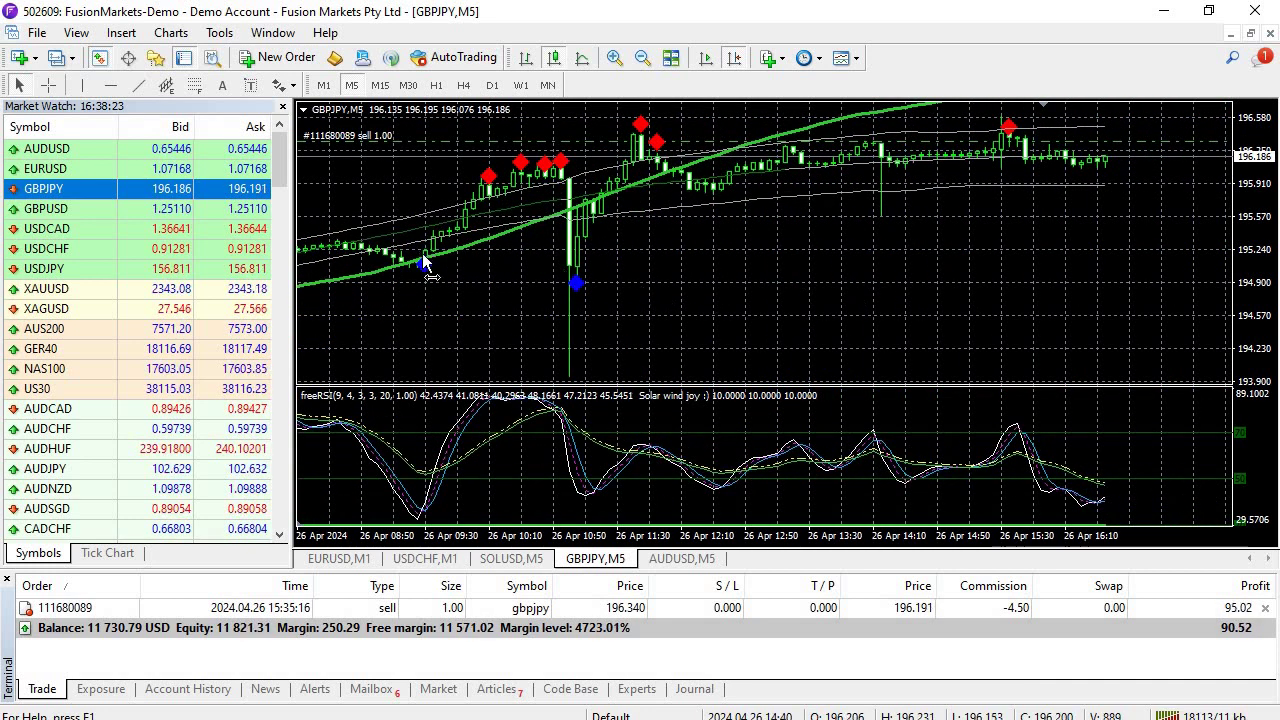
# - Re-examine the GBPJPY signals backwards from 26 April to the afternoon and evening of 25 April
pyautogui.moveTo(578, 222); pyautogui.dragTo(1218, 245)
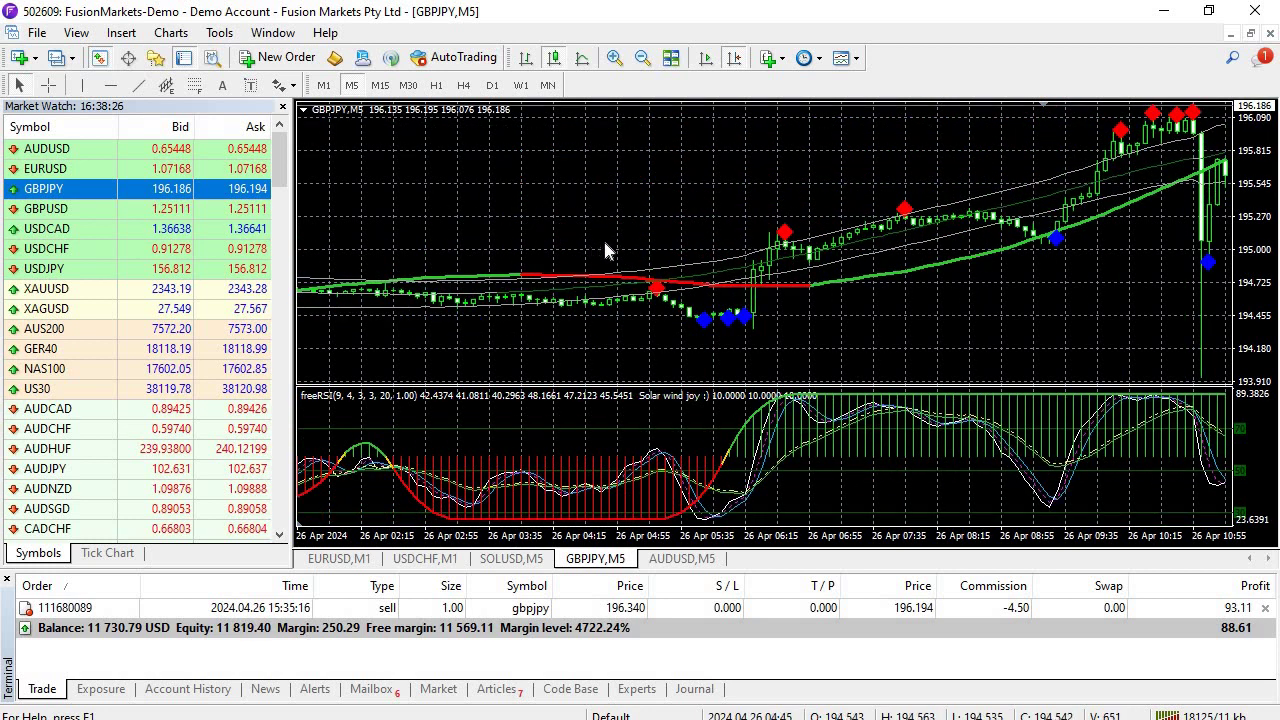
pyautogui.moveTo(604, 247); pyautogui.dragTo(1145, 247)
pyautogui.scroll(2, 338, 248)
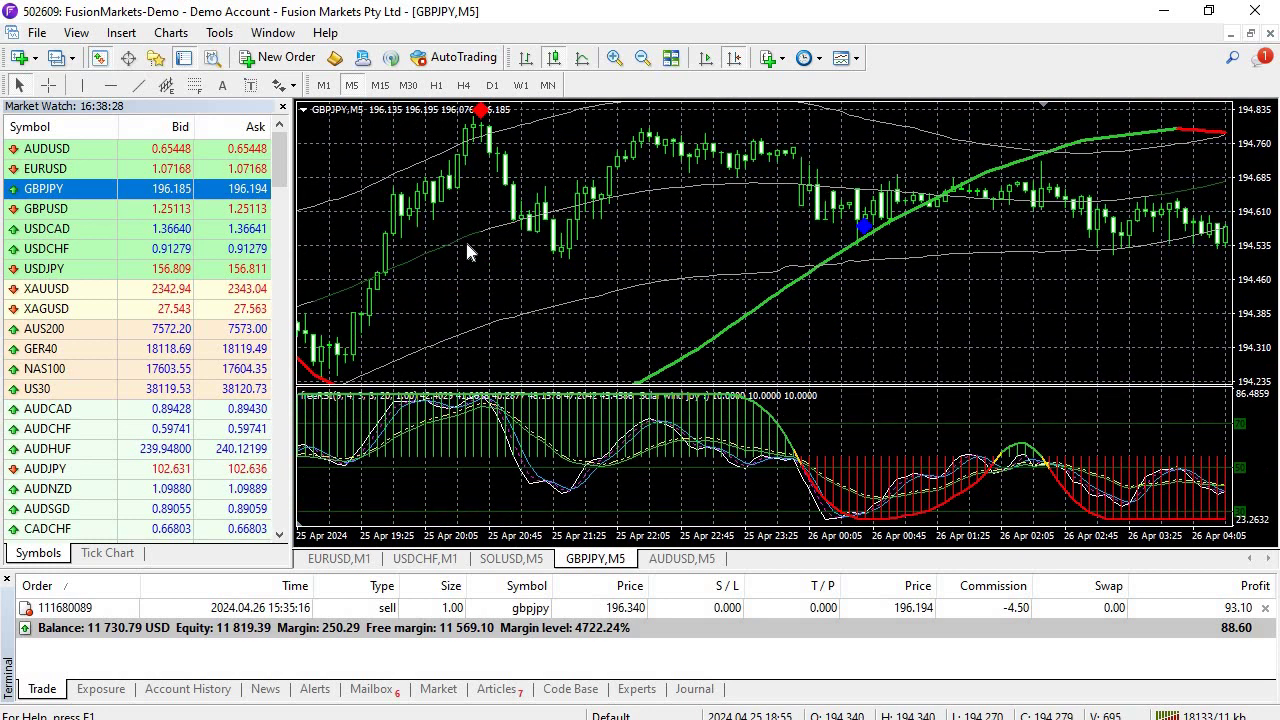
pyautogui.moveTo(651, 267); pyautogui.dragTo(936, 267)
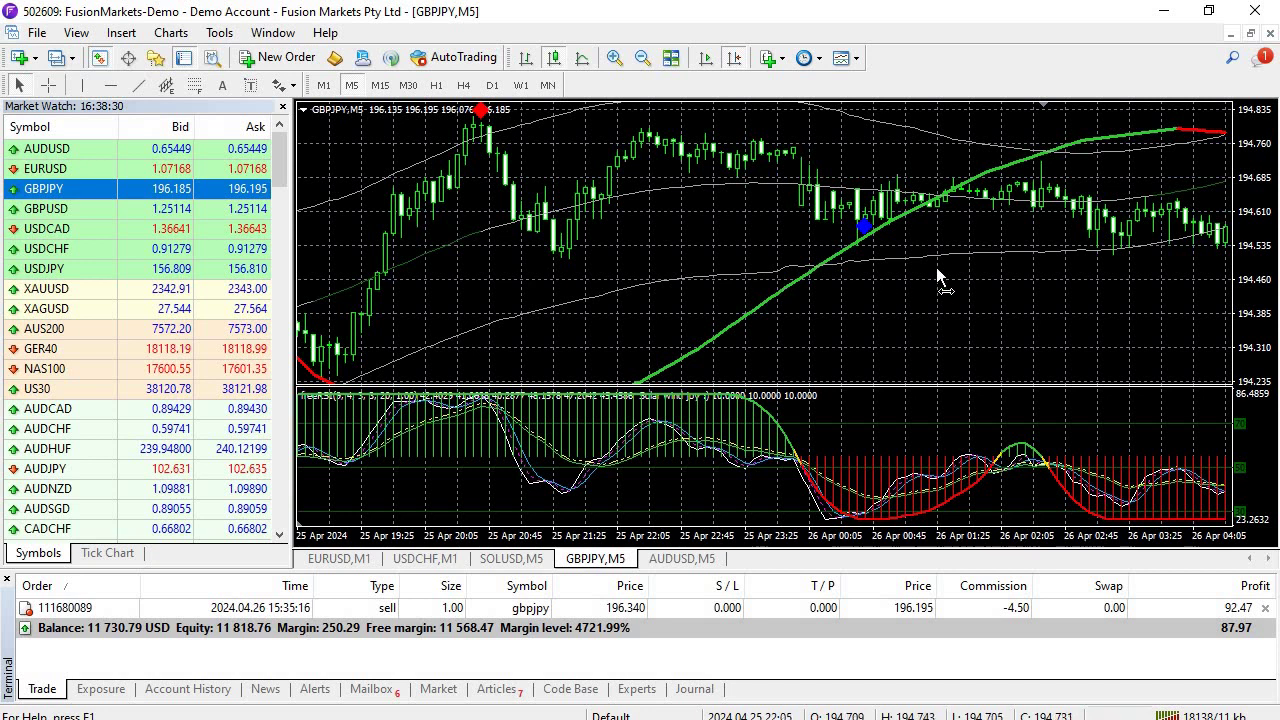
# - Put the trading windows away and close the simplehoga TMA script
pyautogui.click(1163, 11)
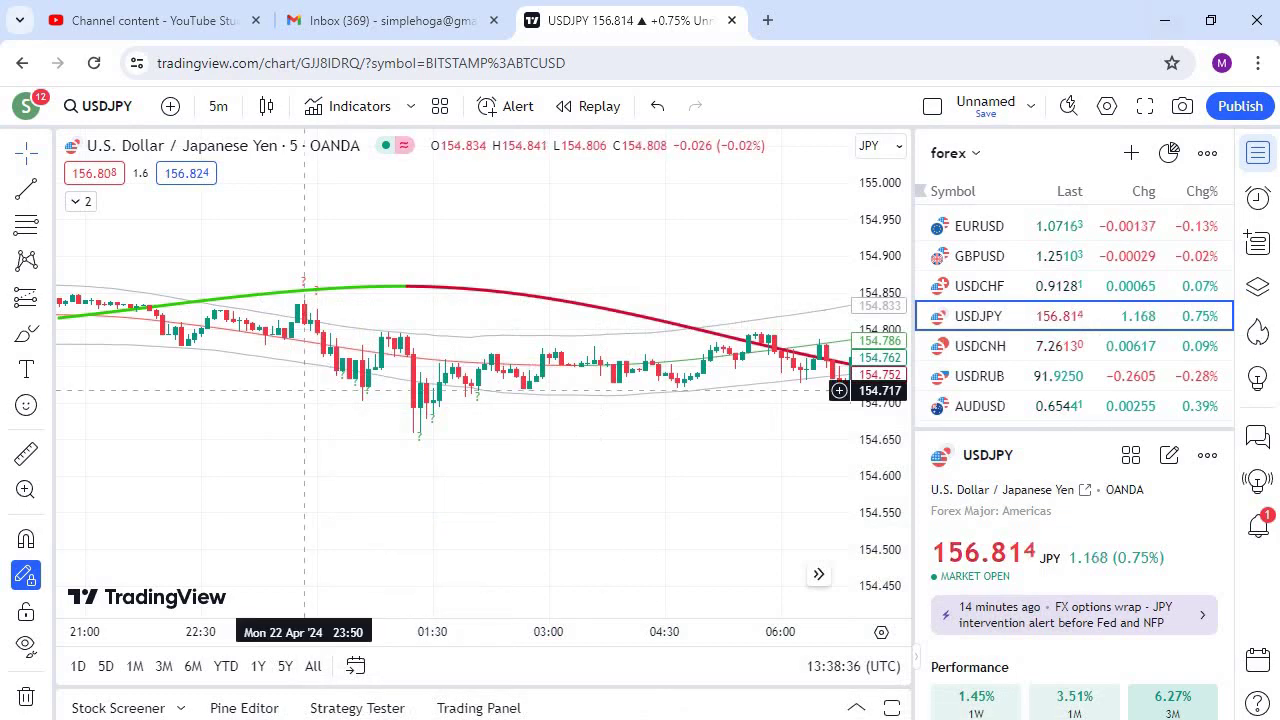
pyautogui.hotkey('alt', 'Tab')
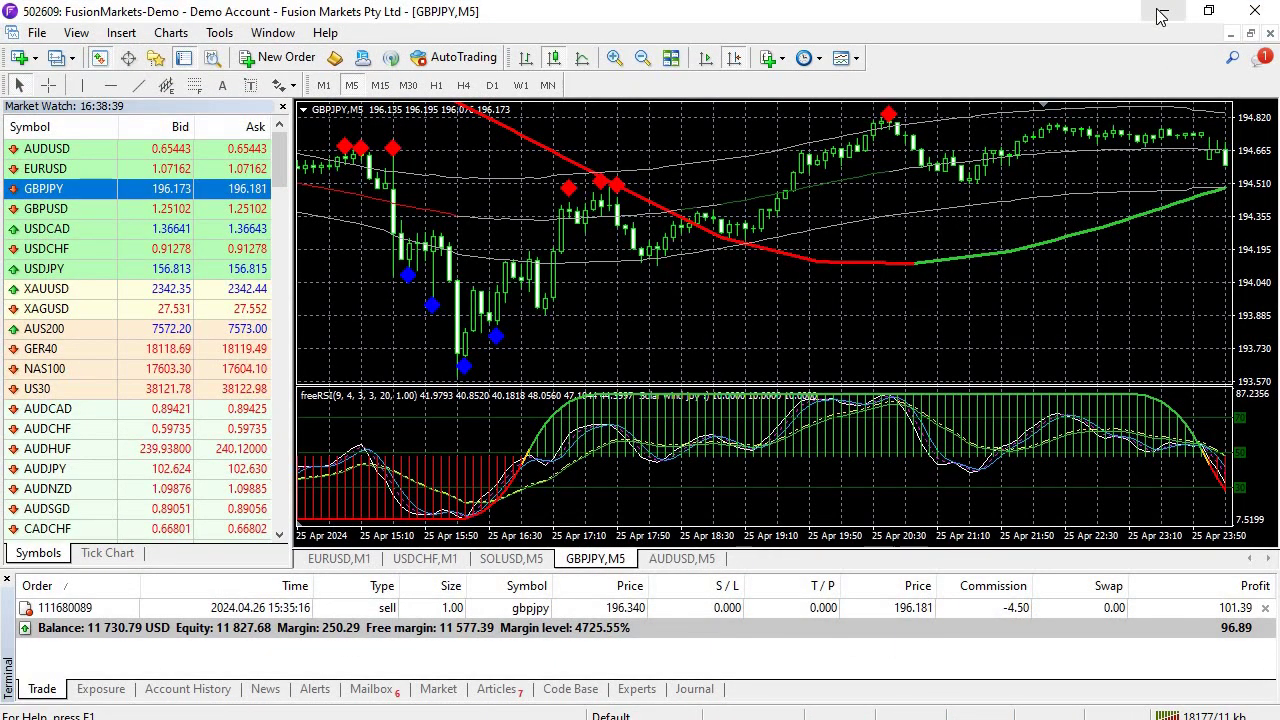
pyautogui.click(1163, 11)
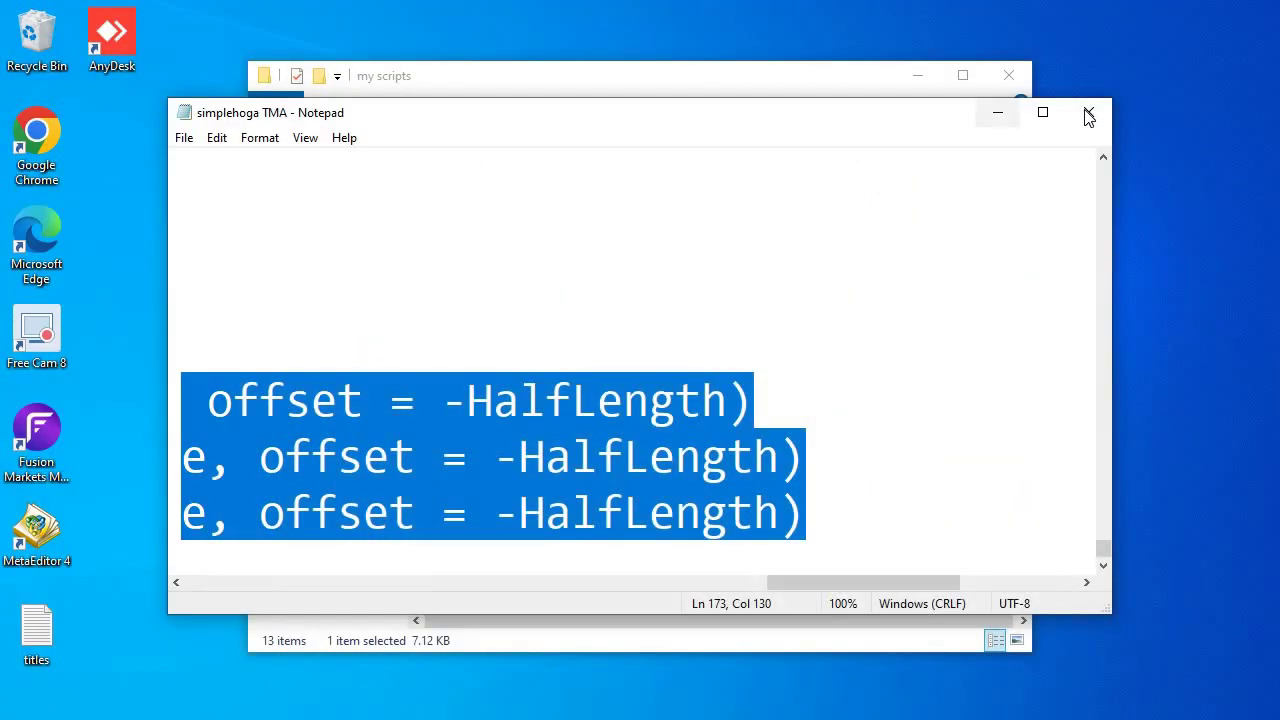
pyautogui.click(1088, 111)
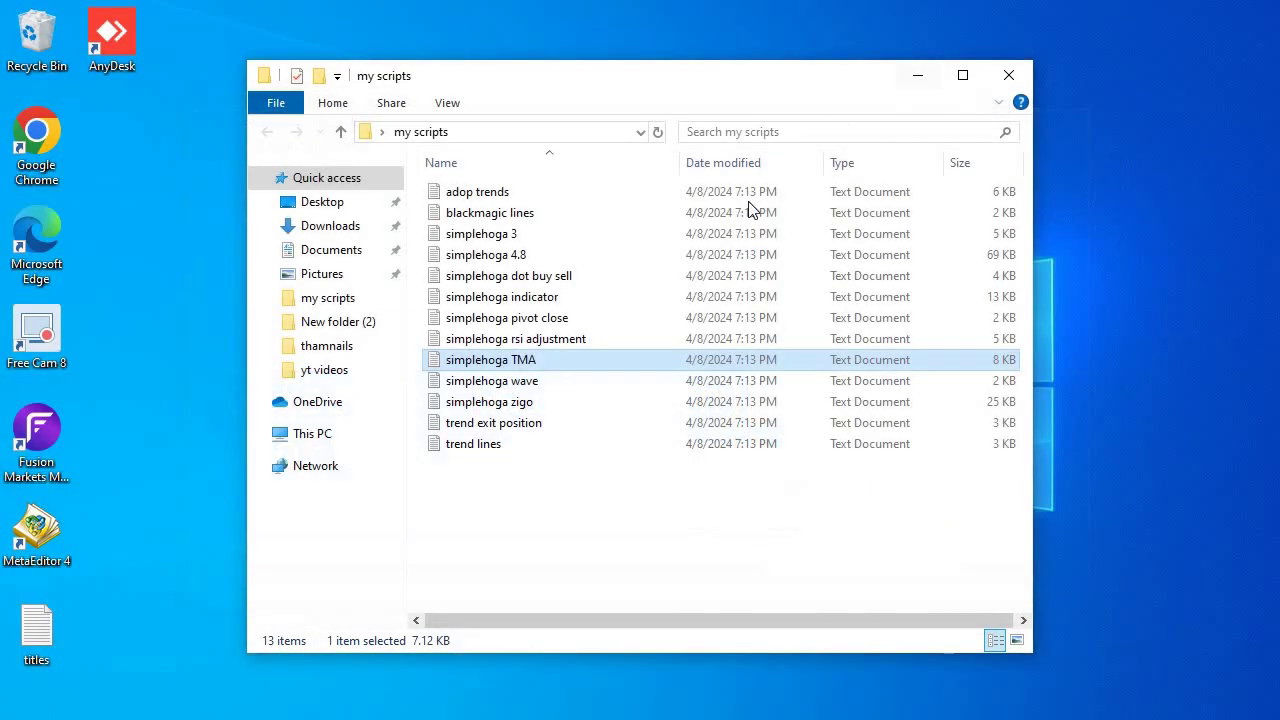
# - Show the contact details in the New Text Document file on the desktop, with the my scripts folder put away
pyautogui.click(919, 78)
pyautogui.doubleClick(498, 427)
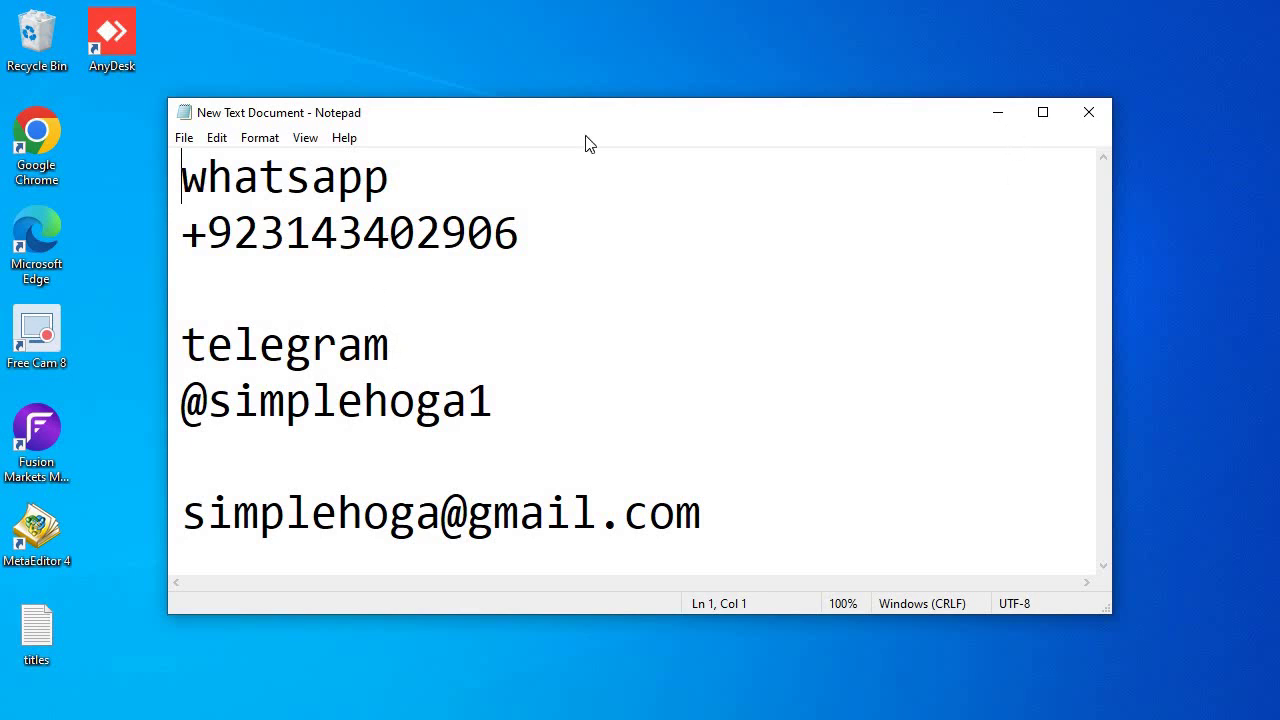
pyautogui.click(997, 112)
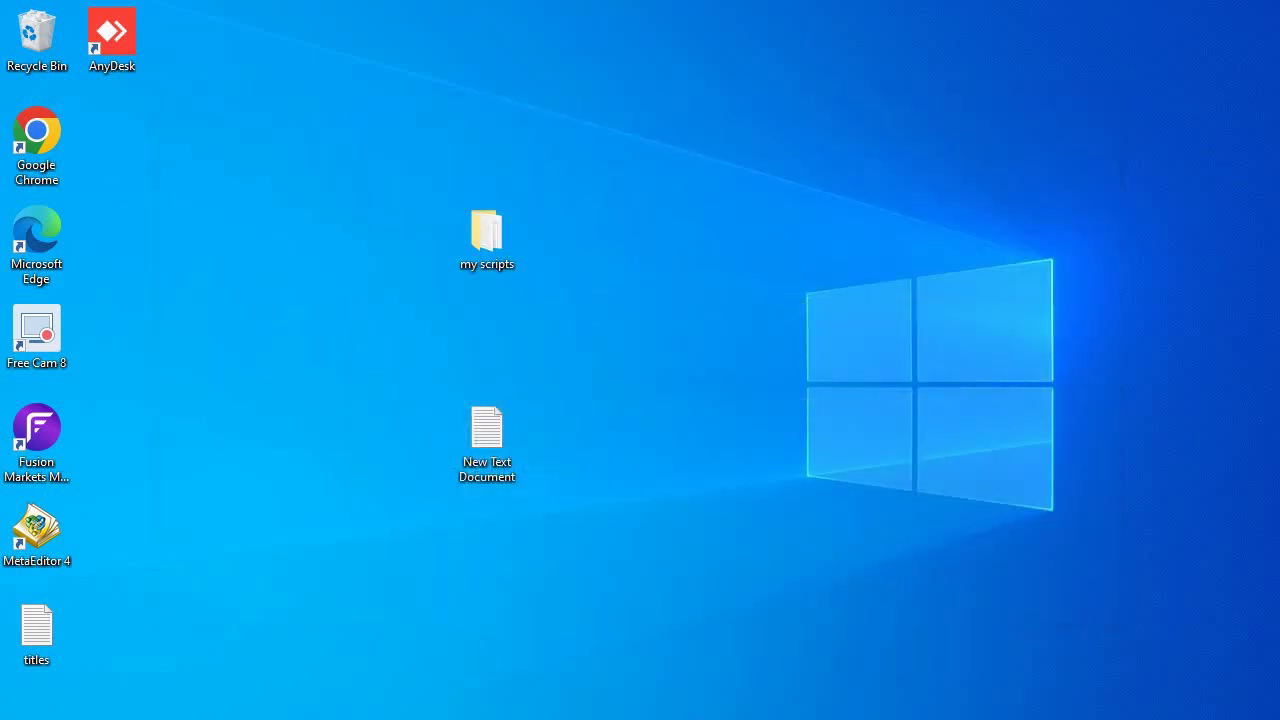
# - Switch to TradingView and remove the simplehoga TMA indicator from the USDJPY chart
pyautogui.hotkey('alt', 'Tab')
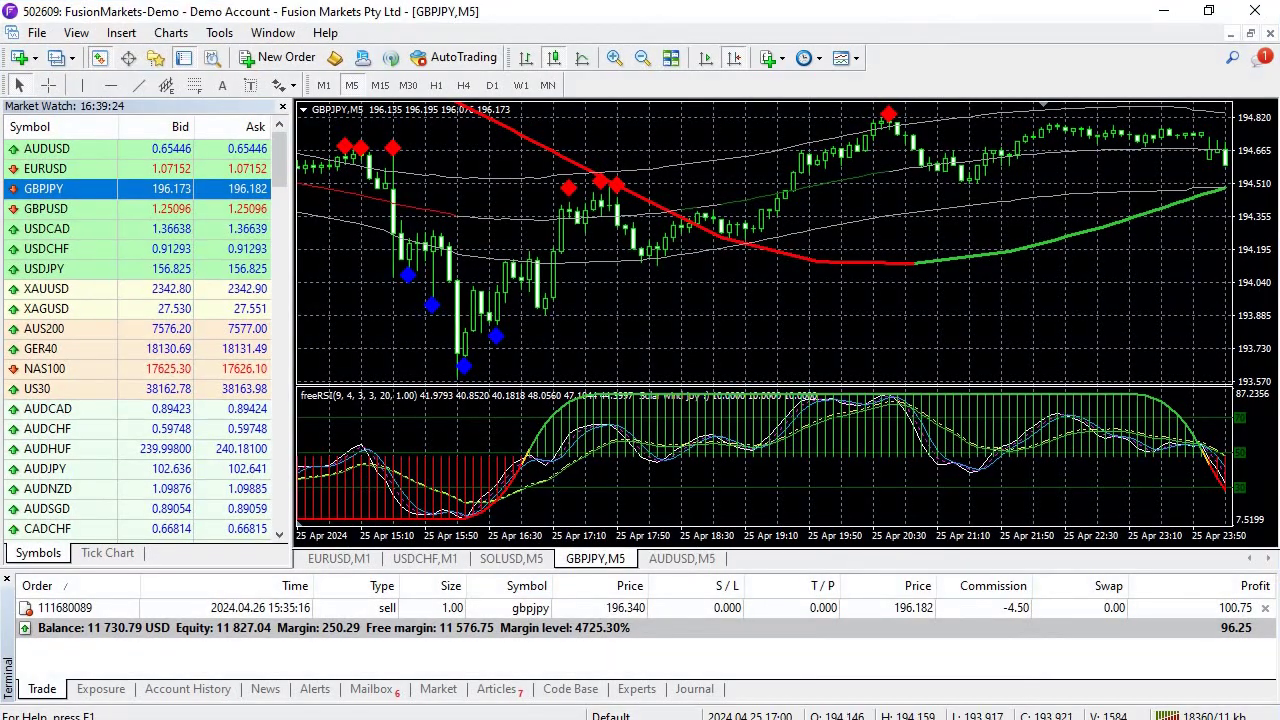
pyautogui.hotkey('alt', 'Tab')
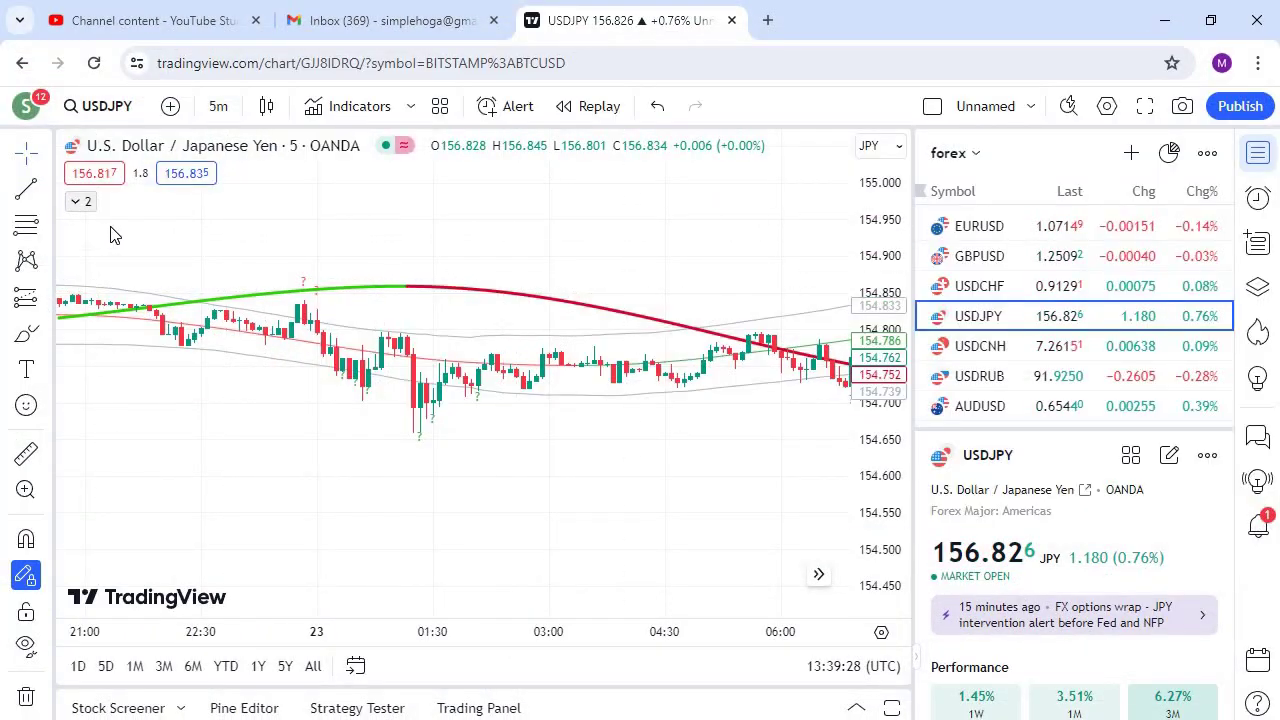
pyautogui.click(80, 201)
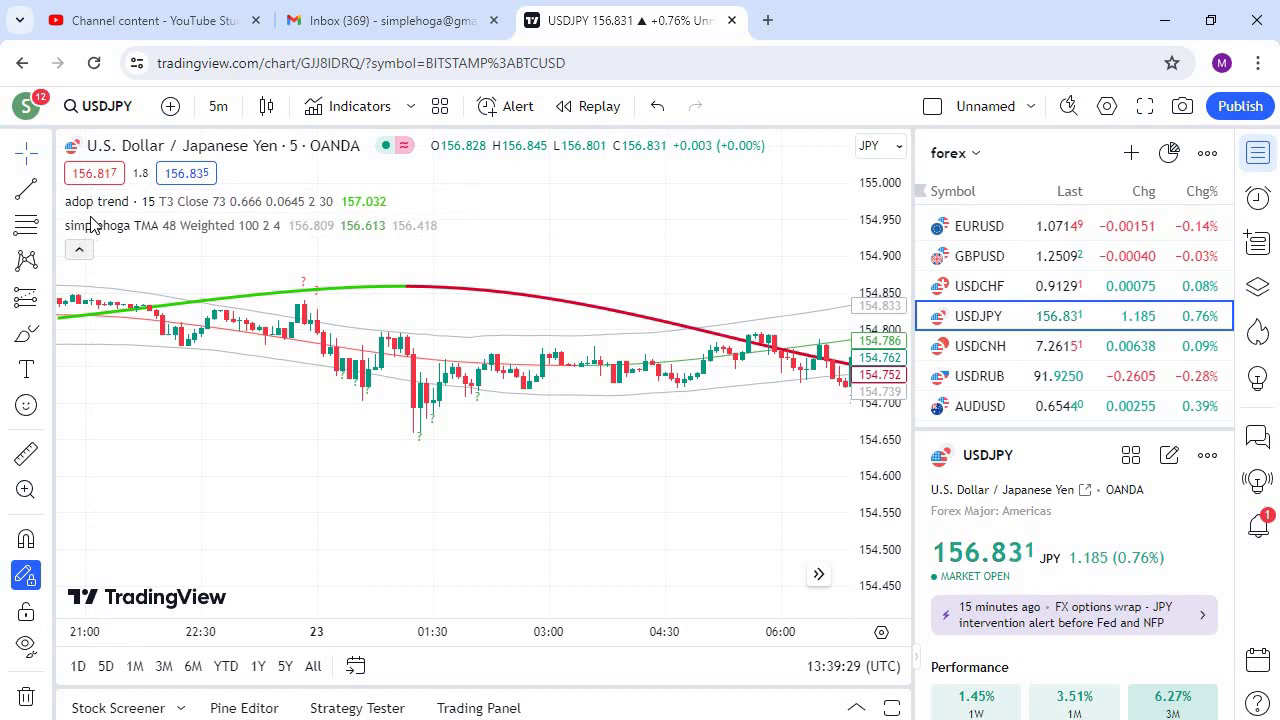
pyautogui.click(380, 224)
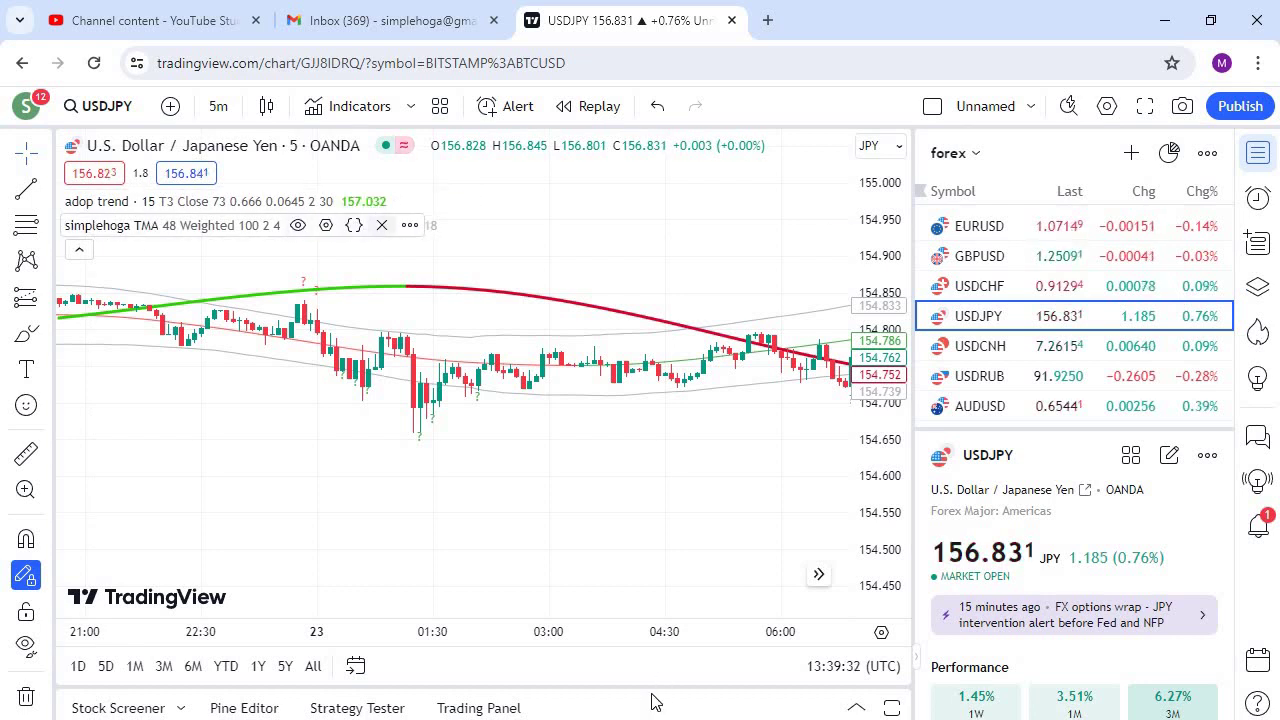
# - Open the simplehoga 4.8 script from the my scripts folder on the desktop and copy all of its code
pyautogui.click(1165, 22)
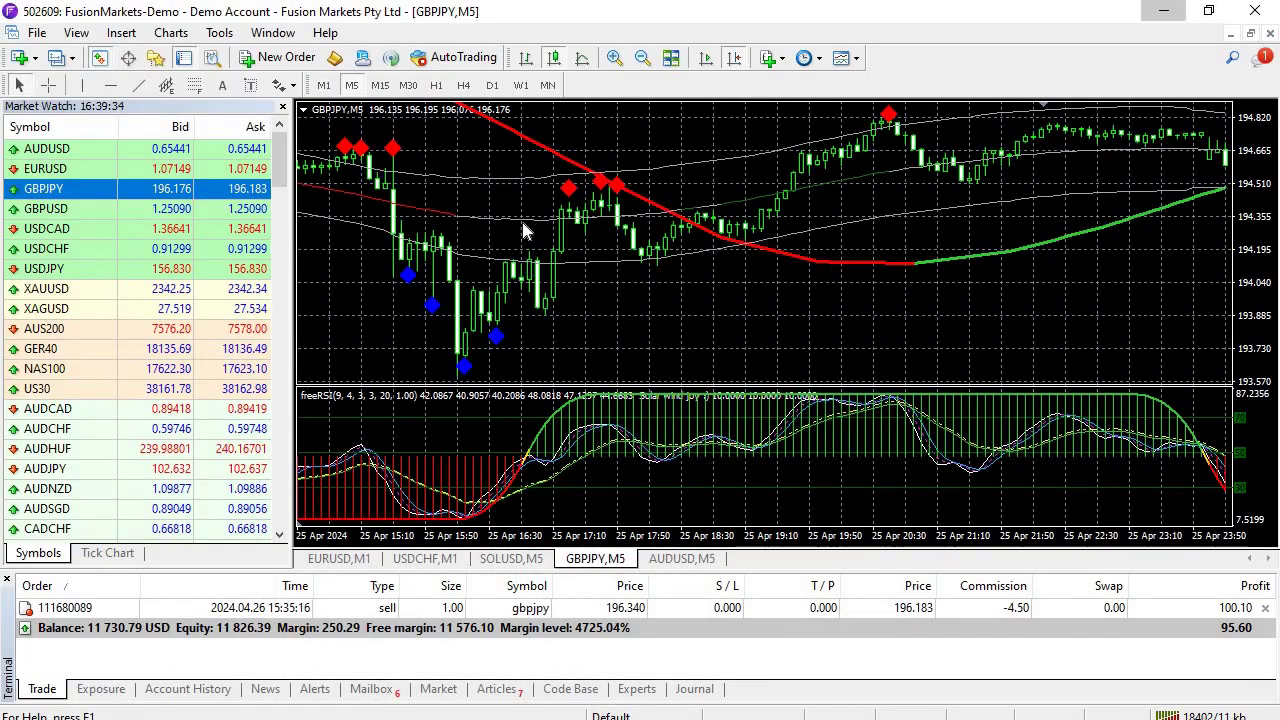
pyautogui.press('super+d')
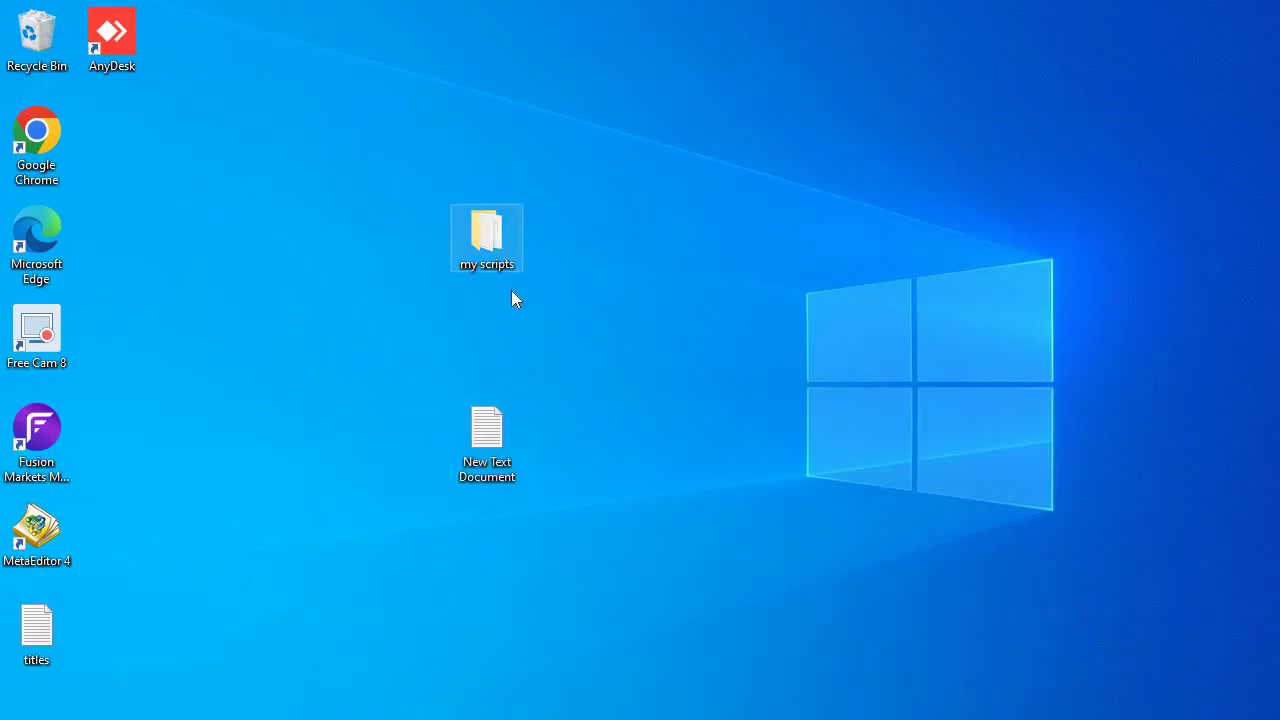
pyautogui.doubleClick(487, 238)
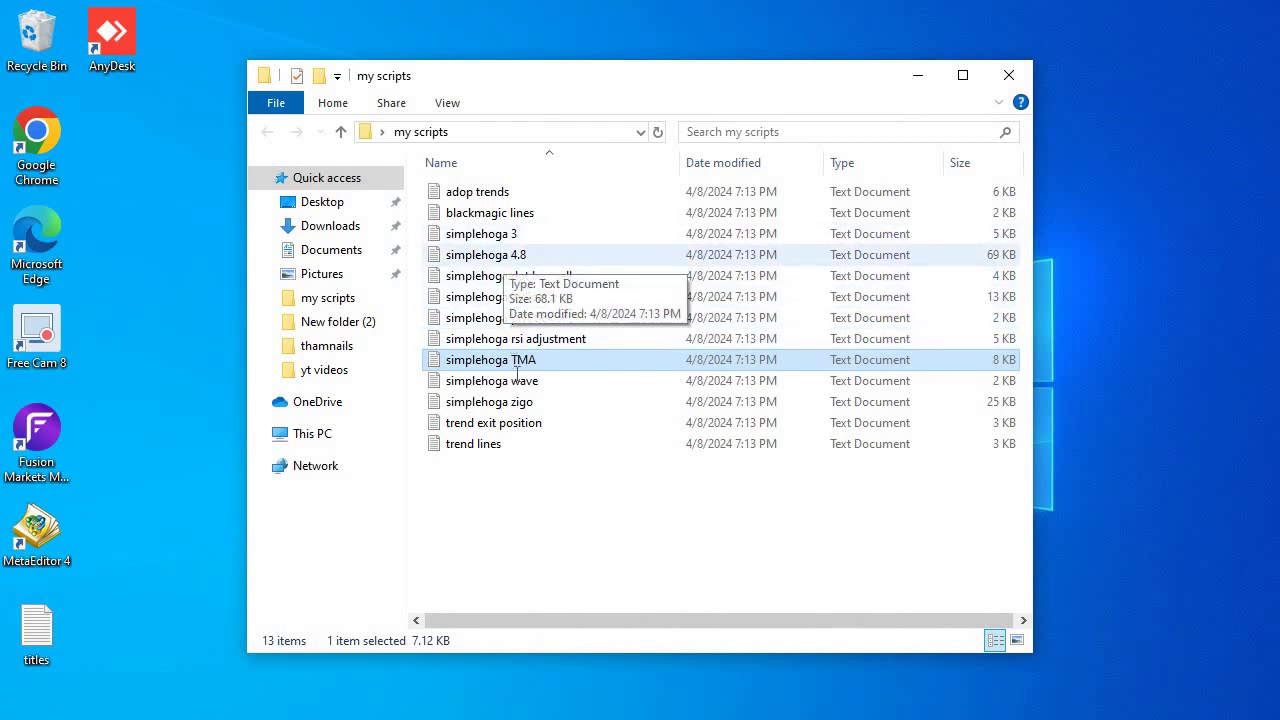
pyautogui.doubleClick(503, 255)
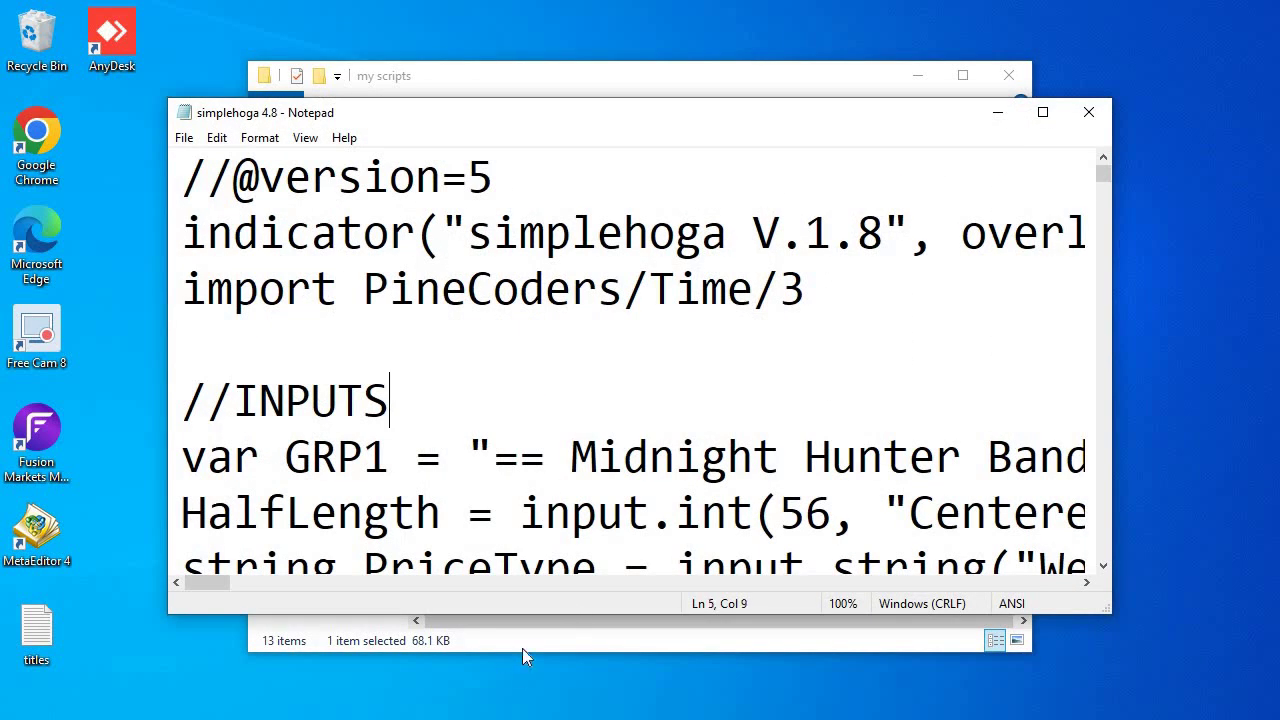
pyautogui.hotkey('ctrl', 'a')
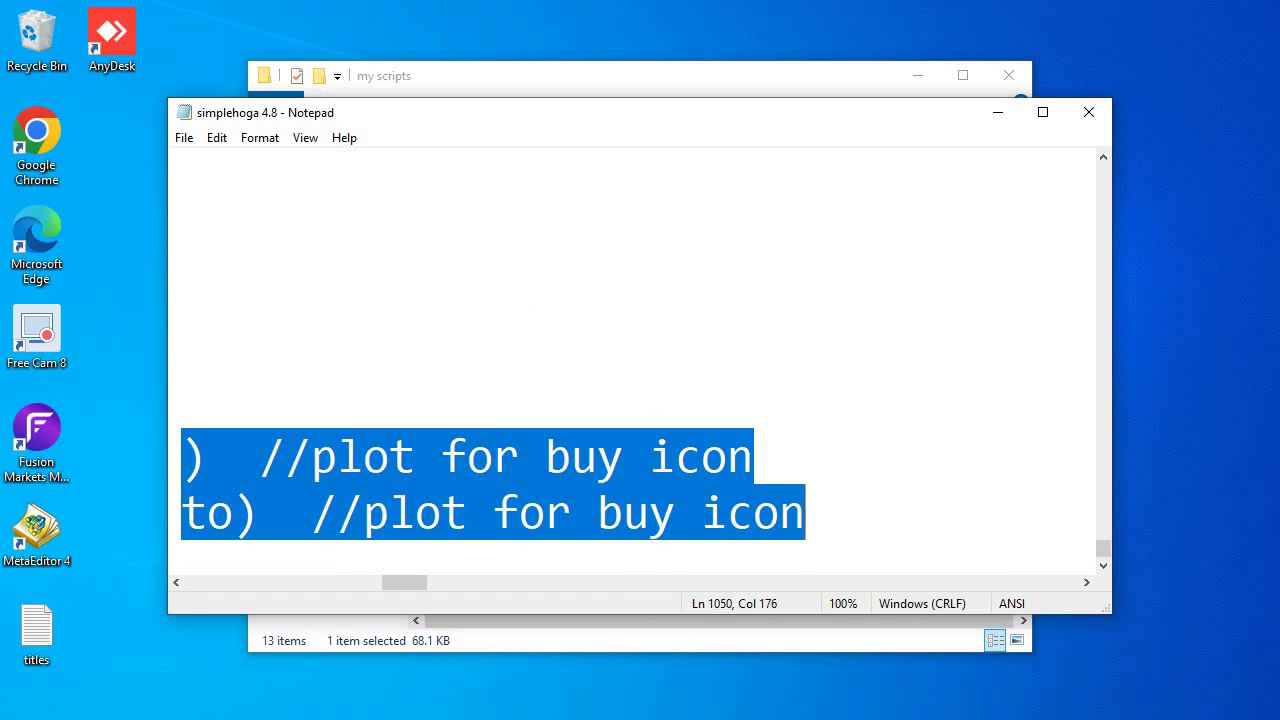
# - Replace all code in TradingView's Pine Editor with the copied simplehoga 4.8 script and add it to the chart
pyautogui.click(243, 714)
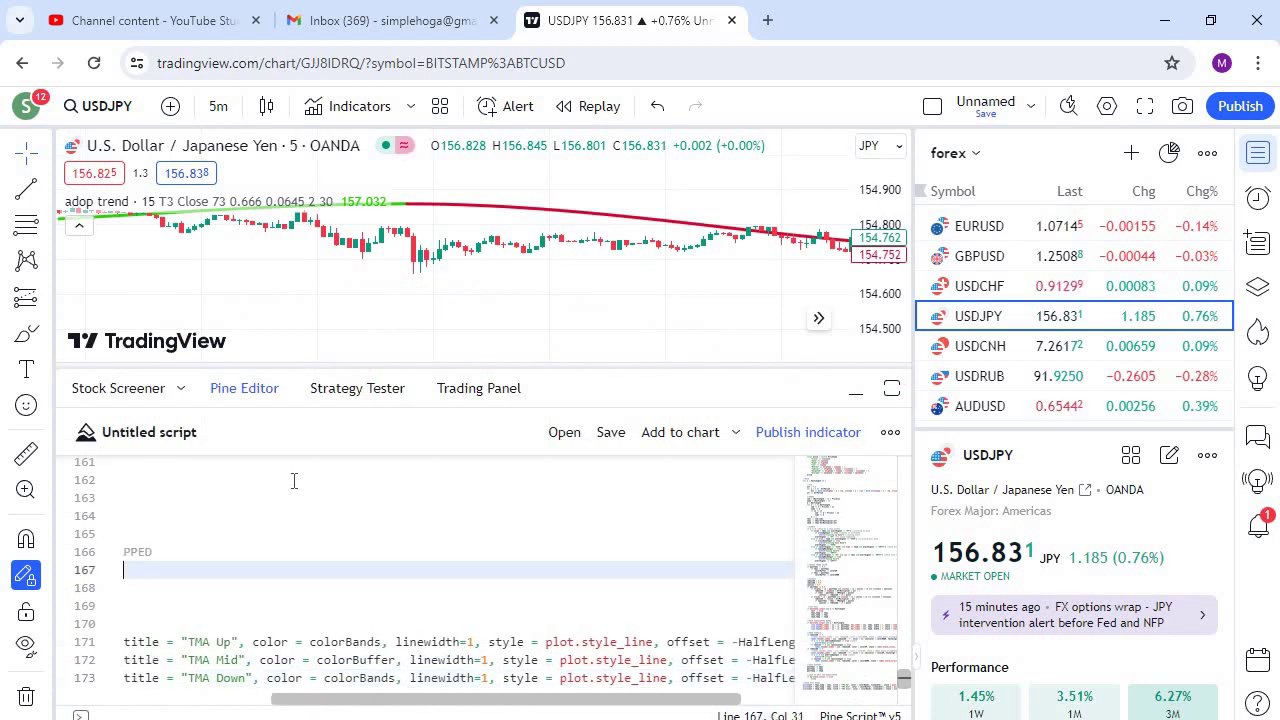
pyautogui.hotkey('ctrl', 'a')
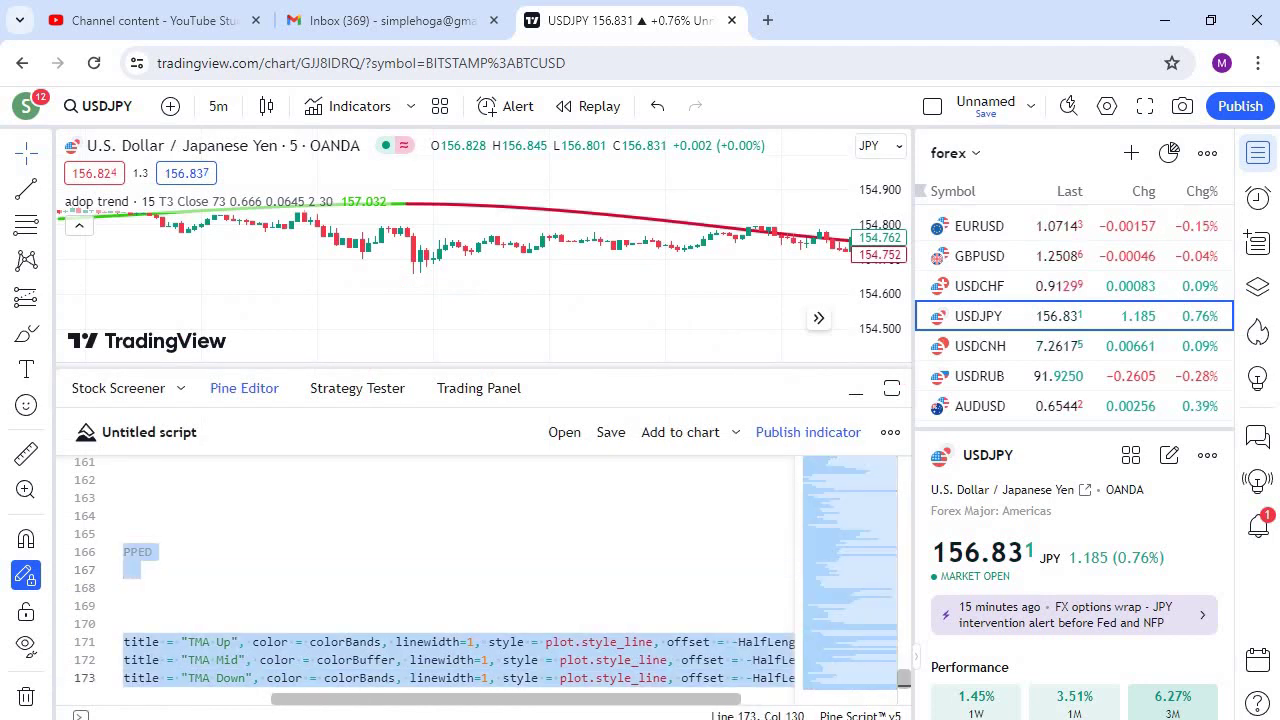
pyautogui.hotkey('ctrl', 'v')
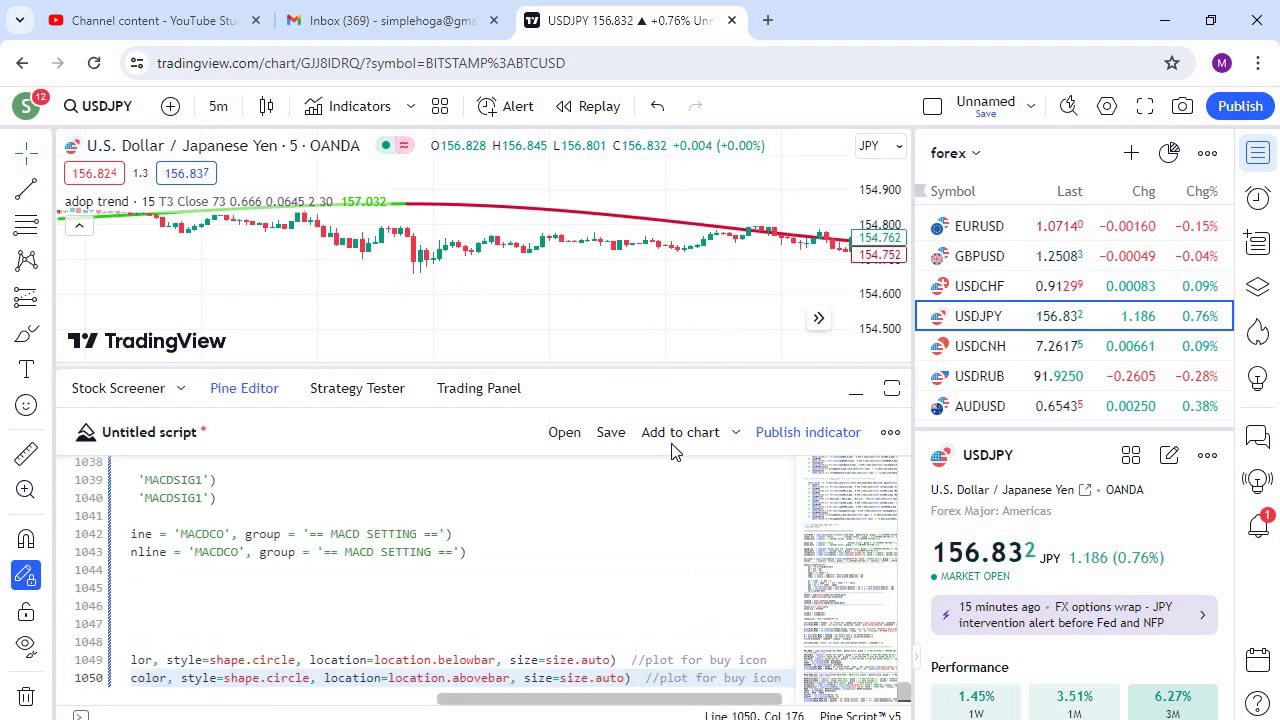
pyautogui.click(660, 446)
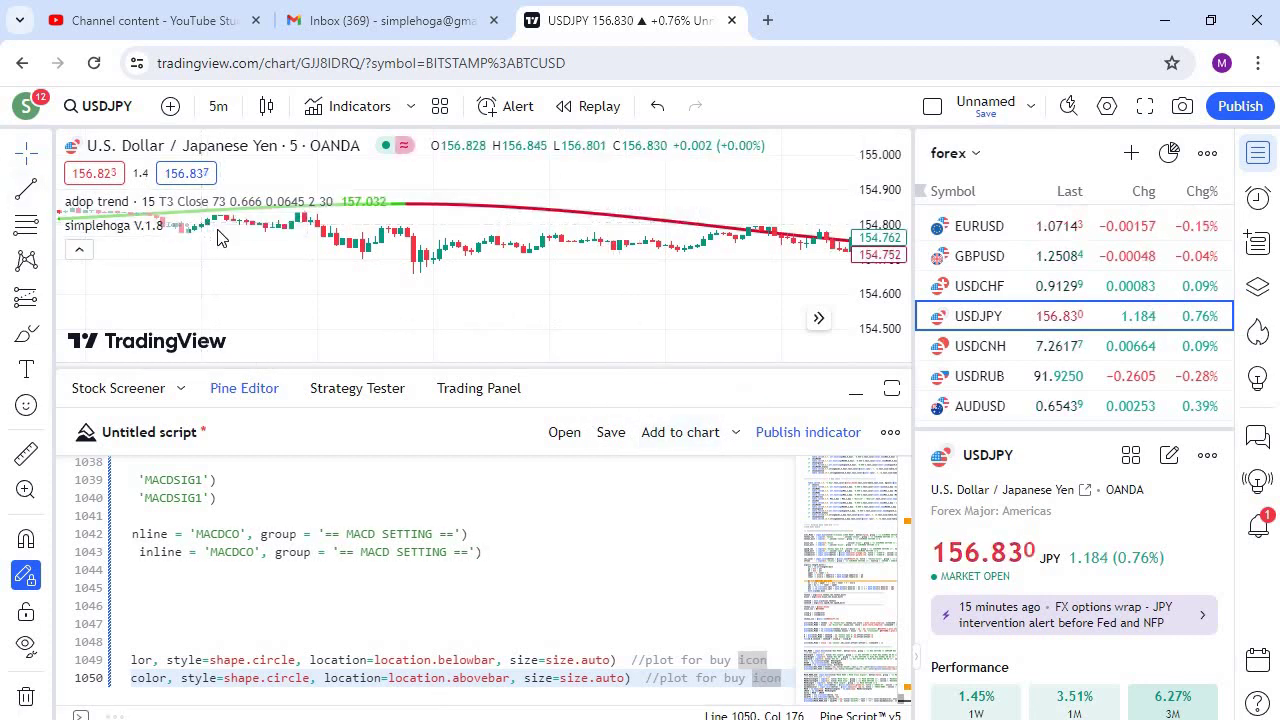
pyautogui.click(1106, 106)
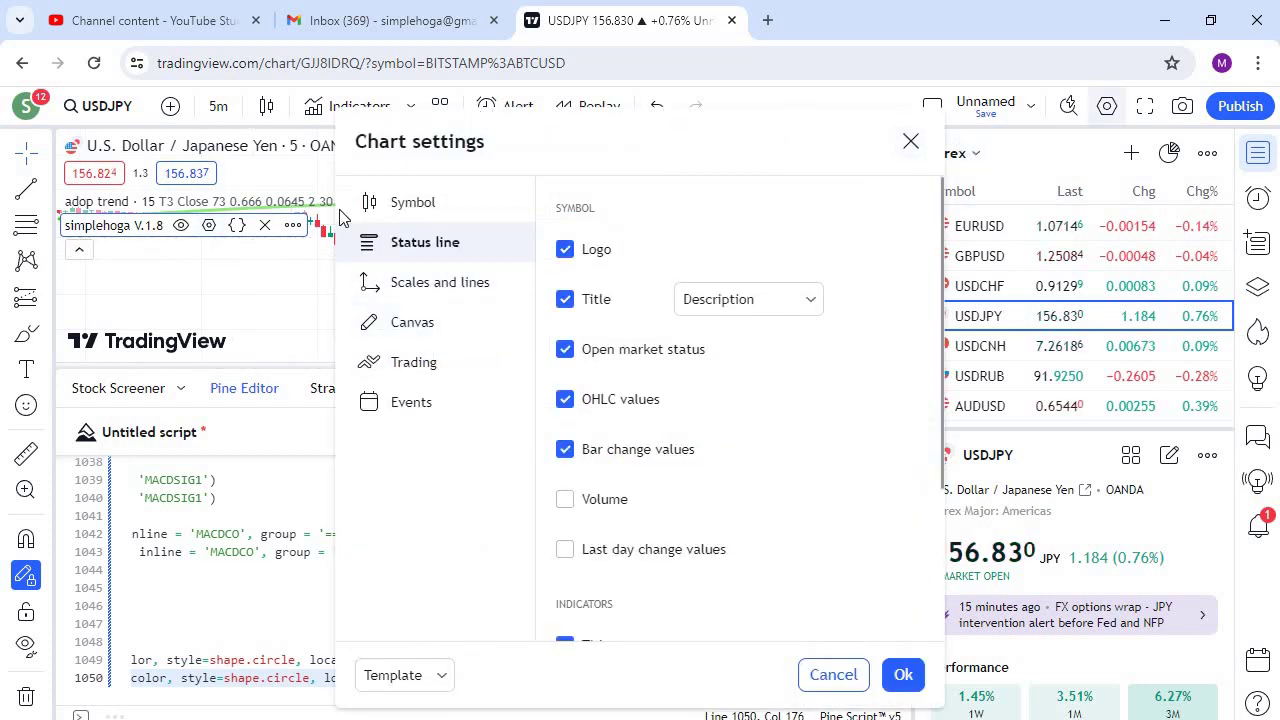
pyautogui.press('Escape')
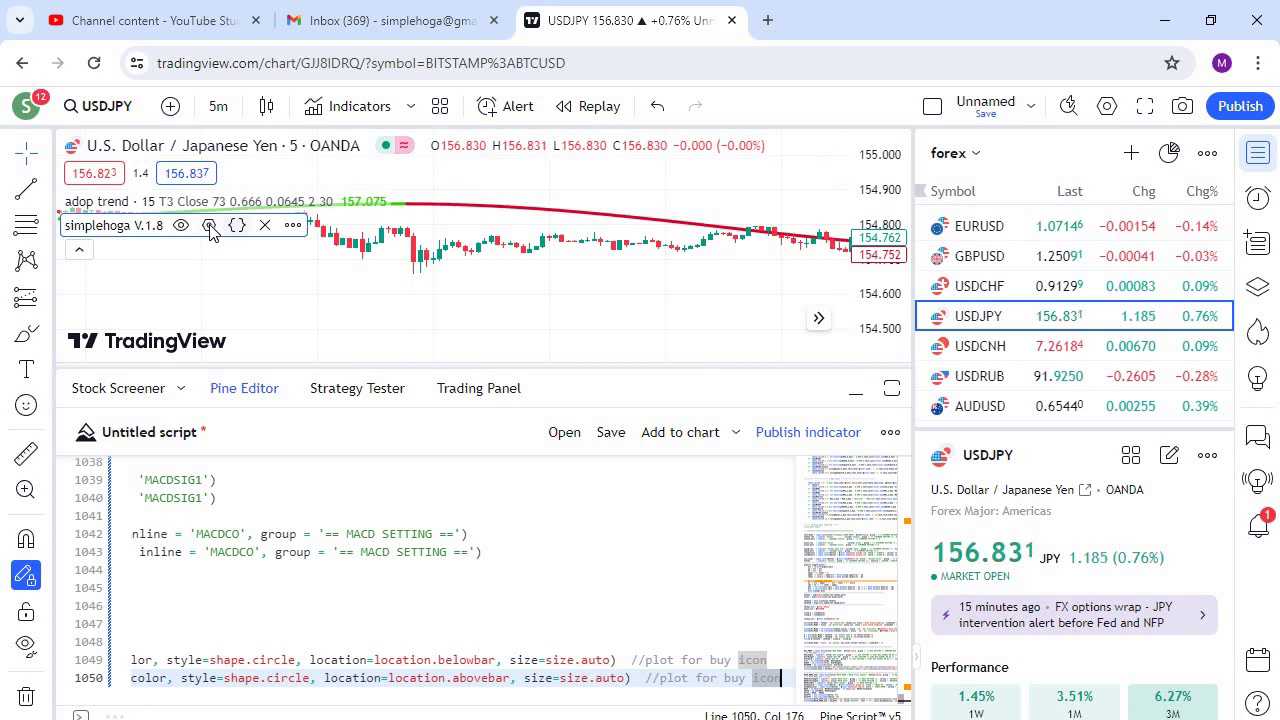
pyautogui.doubleClick(600, 237)
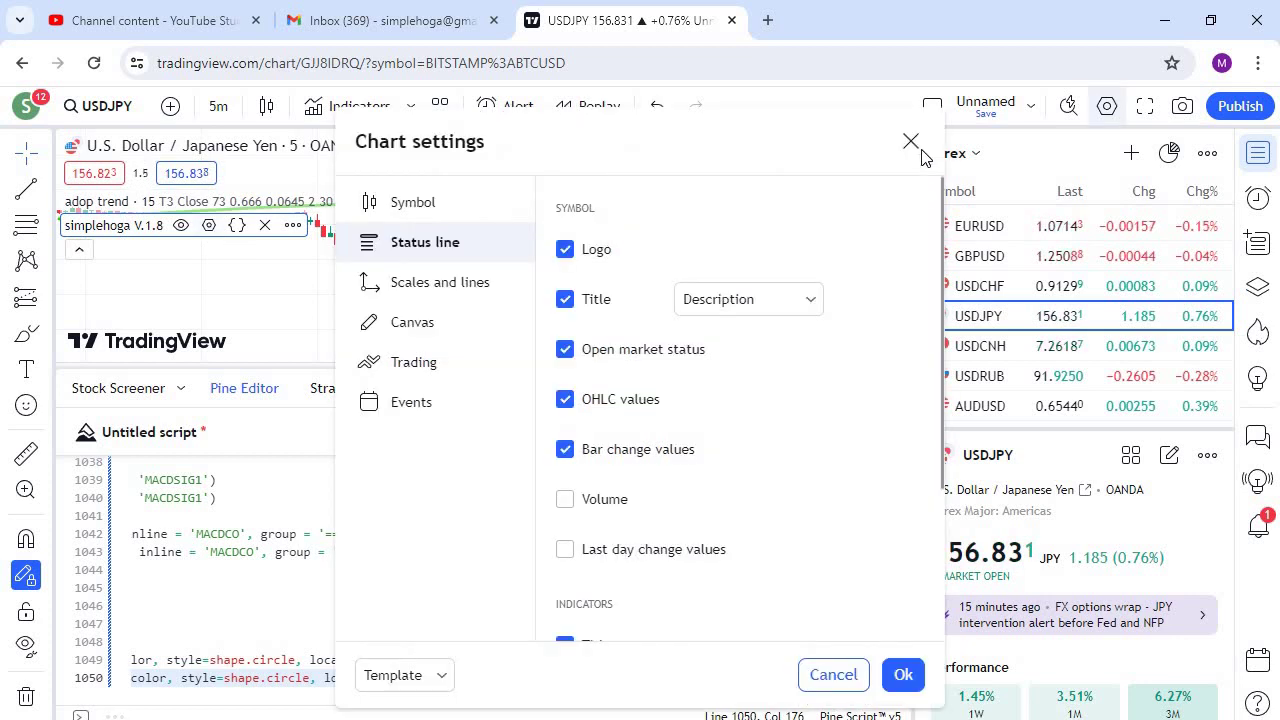
pyautogui.press('Escape')
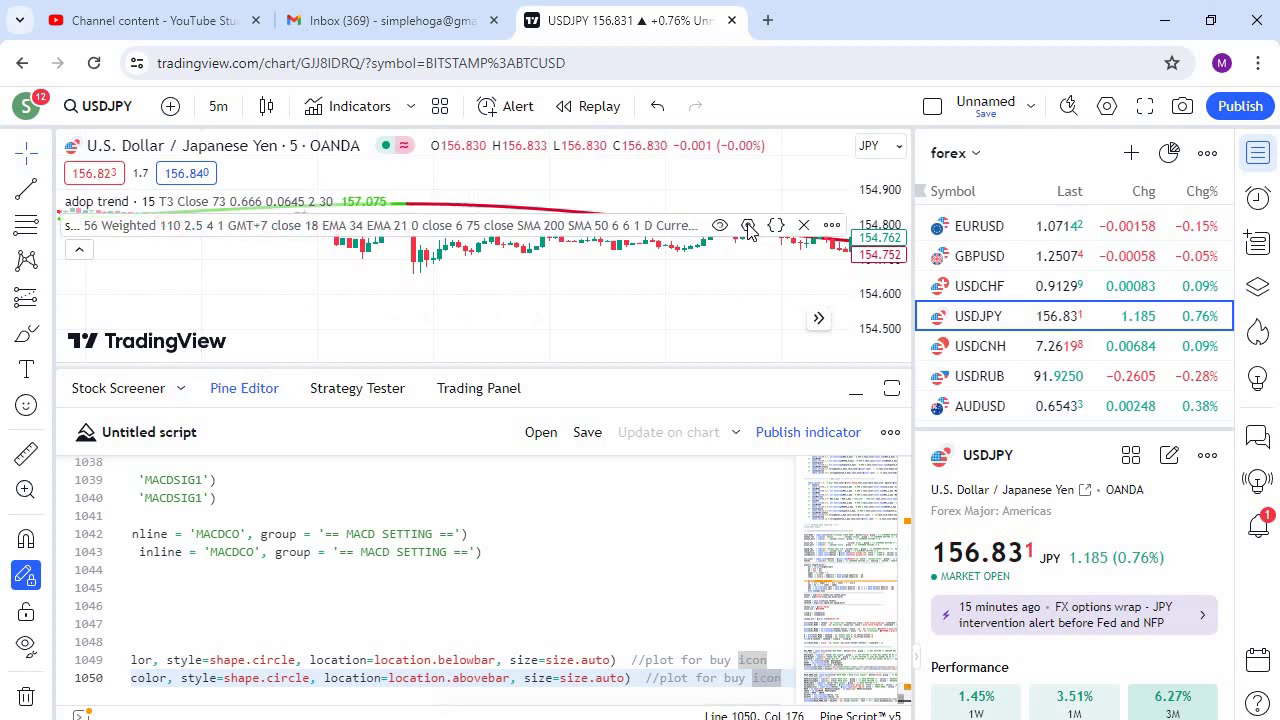
# - Open the simplehoga V.1.8 indicator's settings and turn off Tables in its style options
pyautogui.click(748, 226)
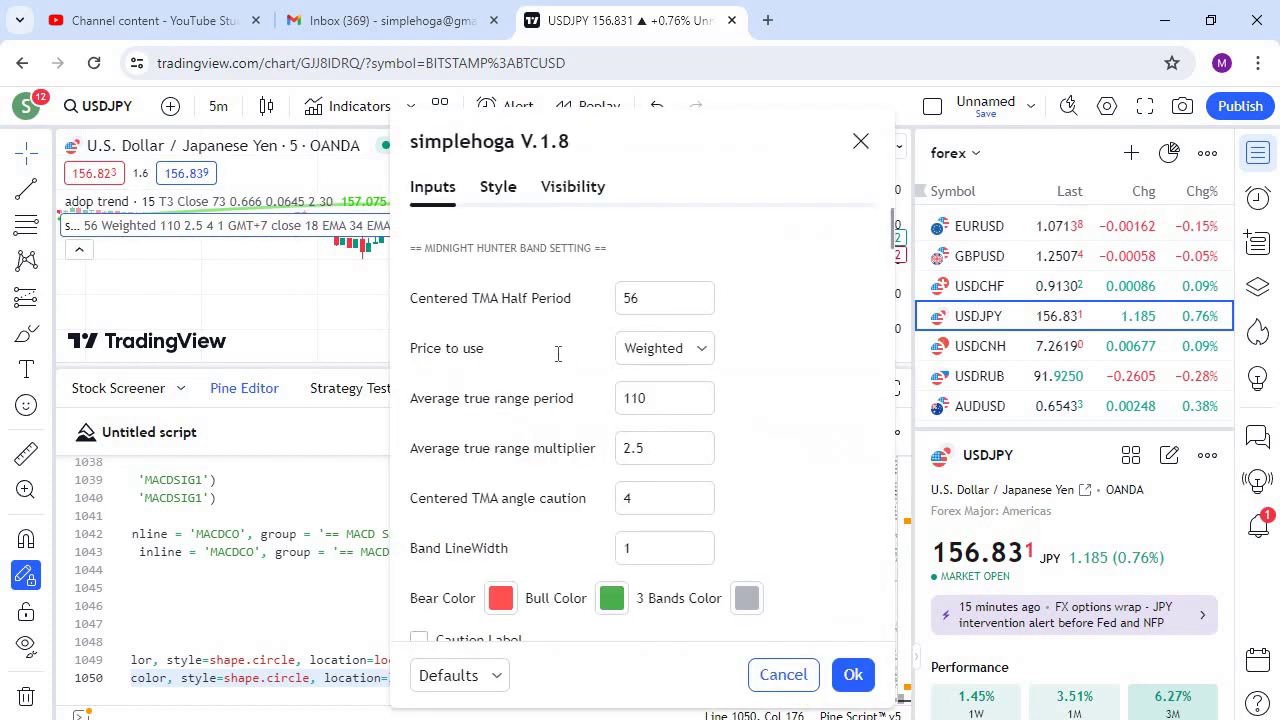
pyautogui.scroll(-15, 494, 210)
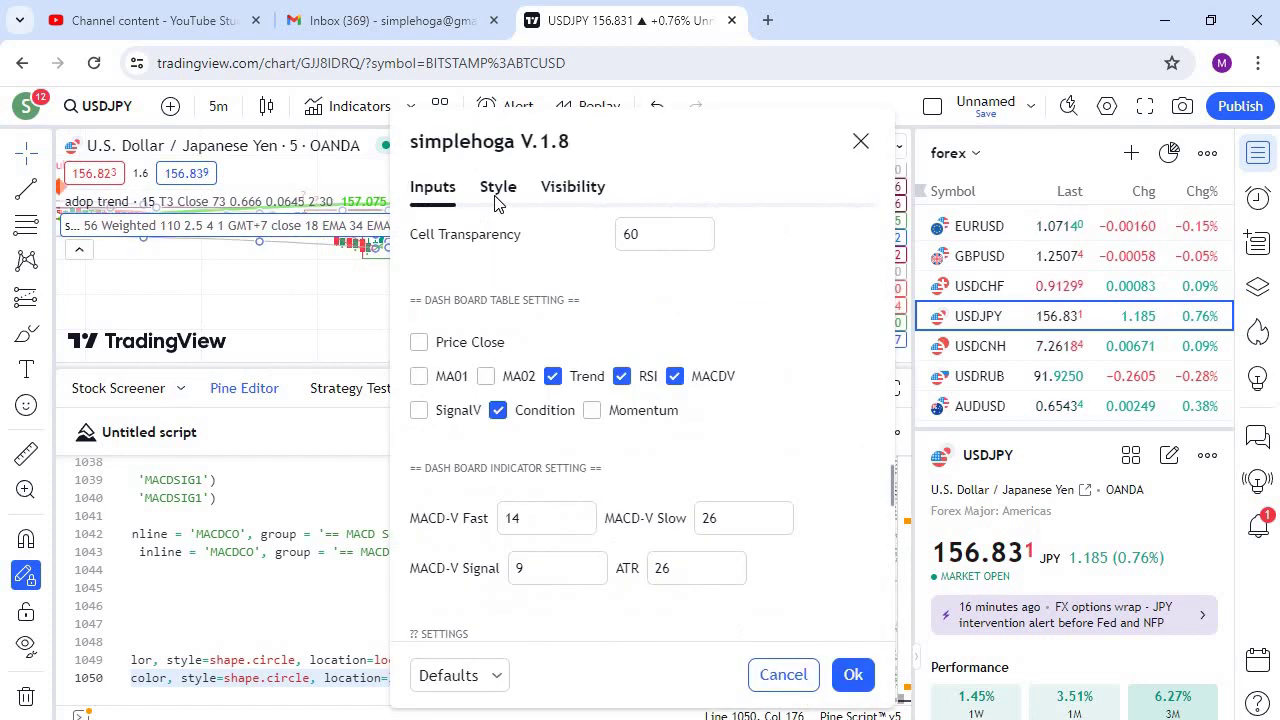
pyautogui.click(497, 200)
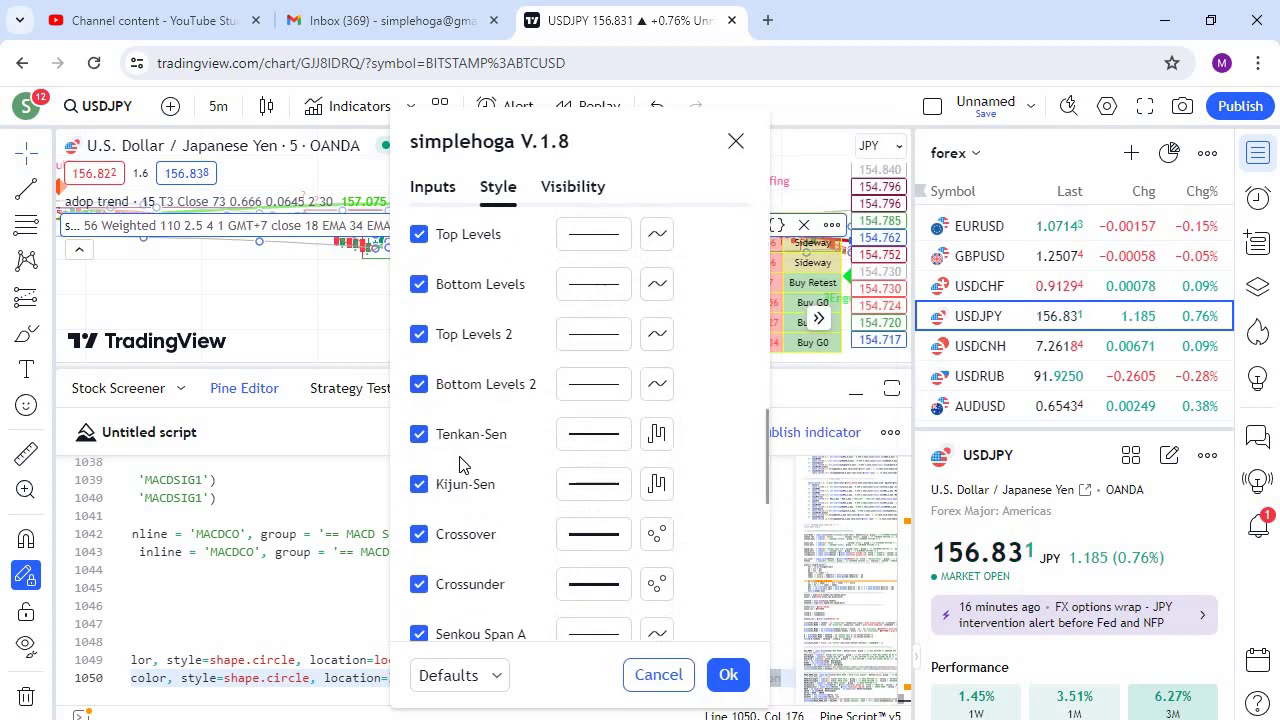
pyautogui.scroll(-10, 460, 463)
pyautogui.click(474, 446)
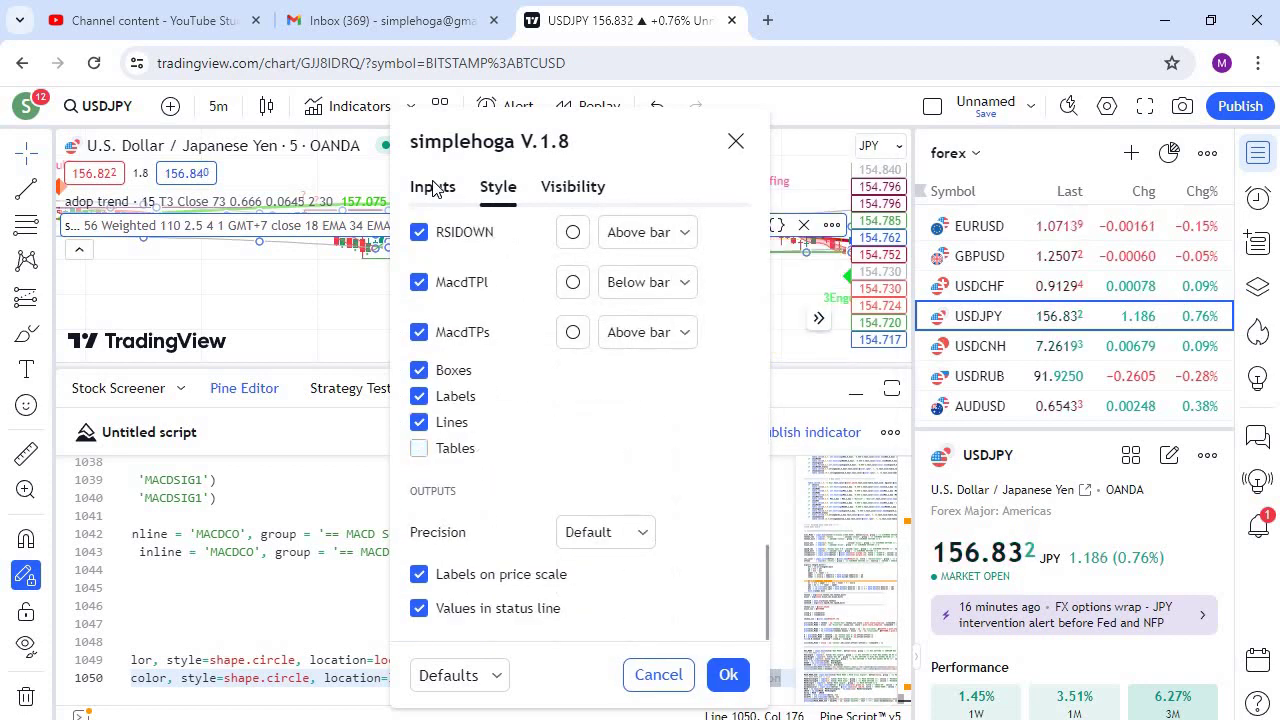
# - Set the Centered TMA Half Period to 48 in the indicator's Midnight Hunter band inputs
pyautogui.click(433, 188)
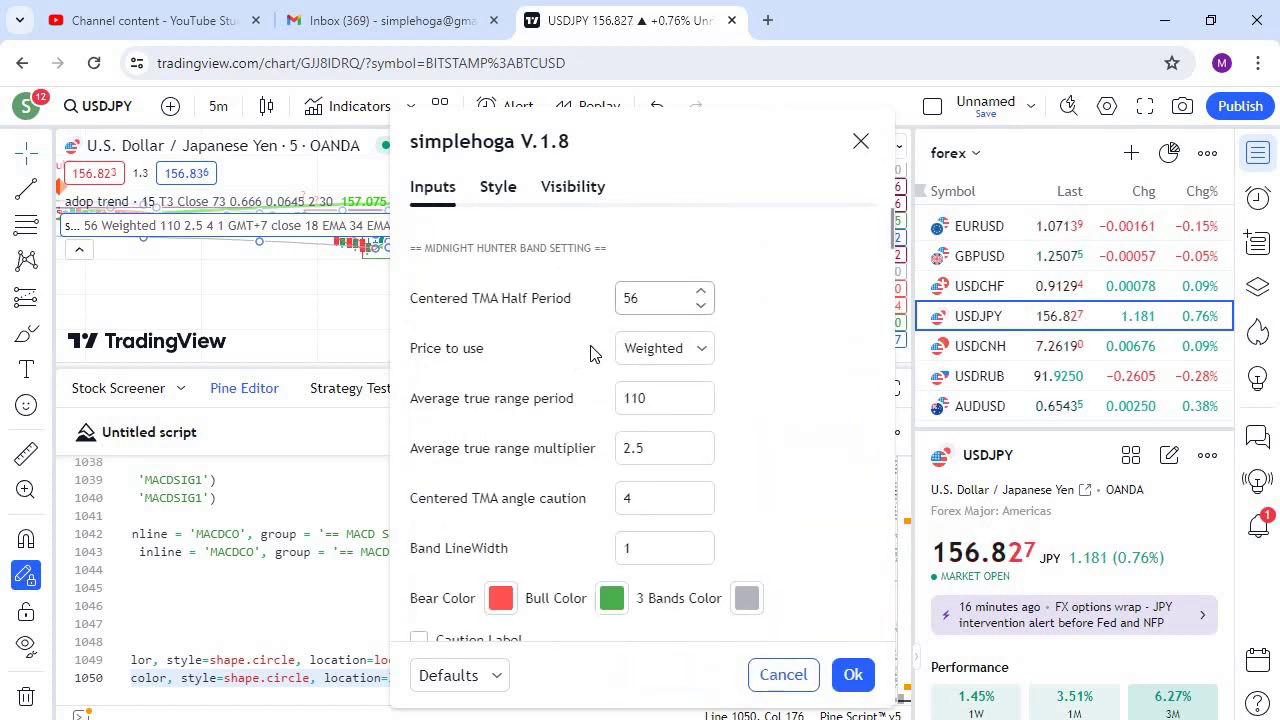
pyautogui.press('Tab')
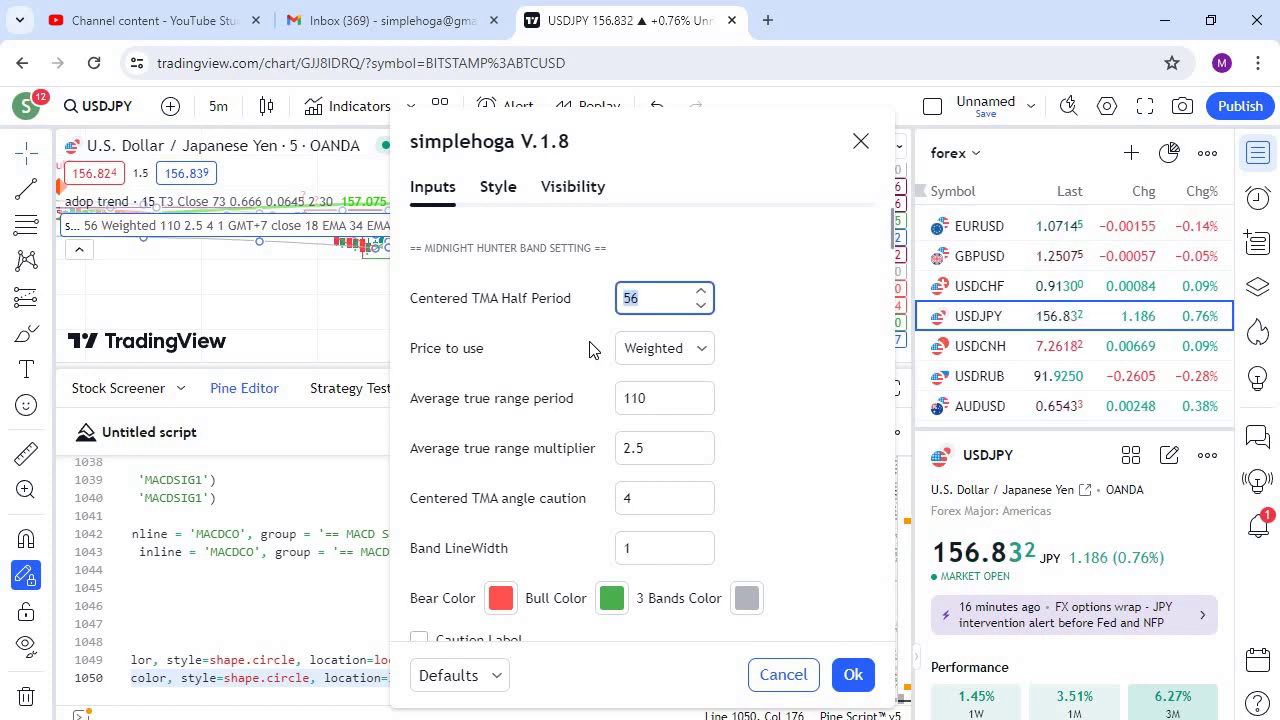
pyautogui.write('48')
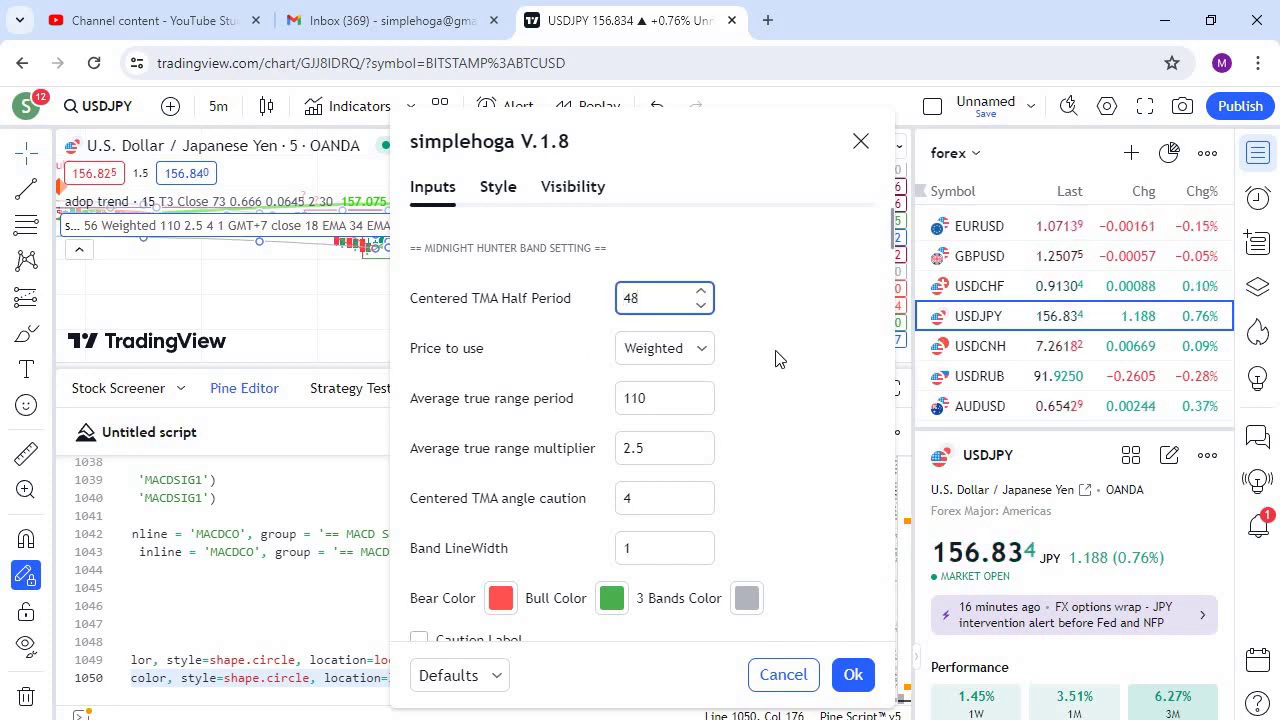
pyautogui.click(786, 341)
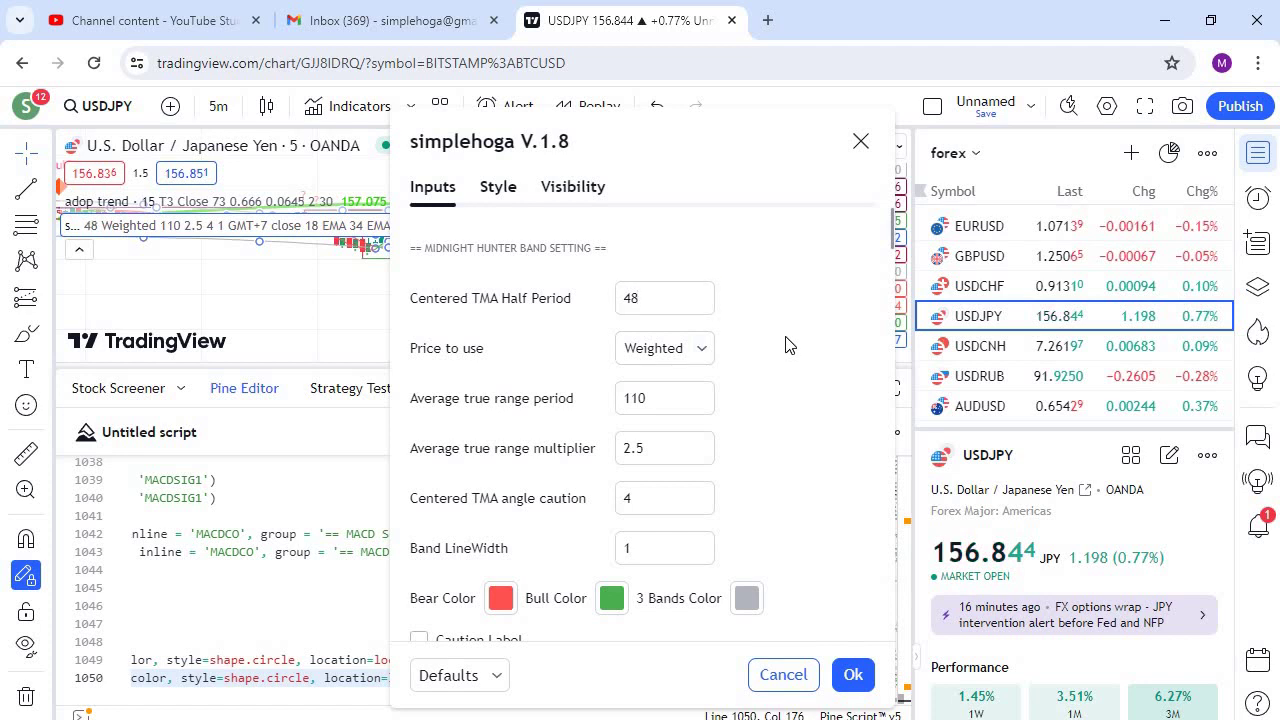
# - Turn off Show Table Status for trend and indicator values in the simplehoga V.1.8 inputs
pyautogui.scroll(-3, 563, 417)
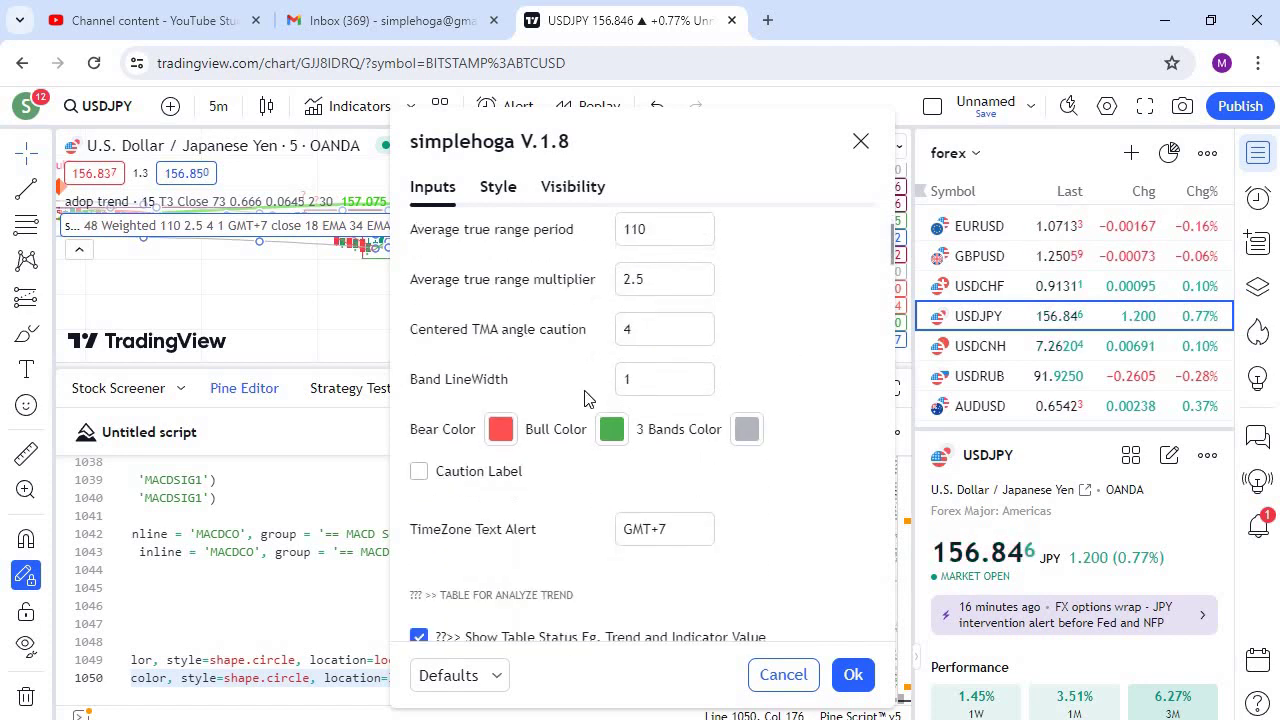
pyautogui.scroll(-1, 650, 415)
pyautogui.click(748, 410)
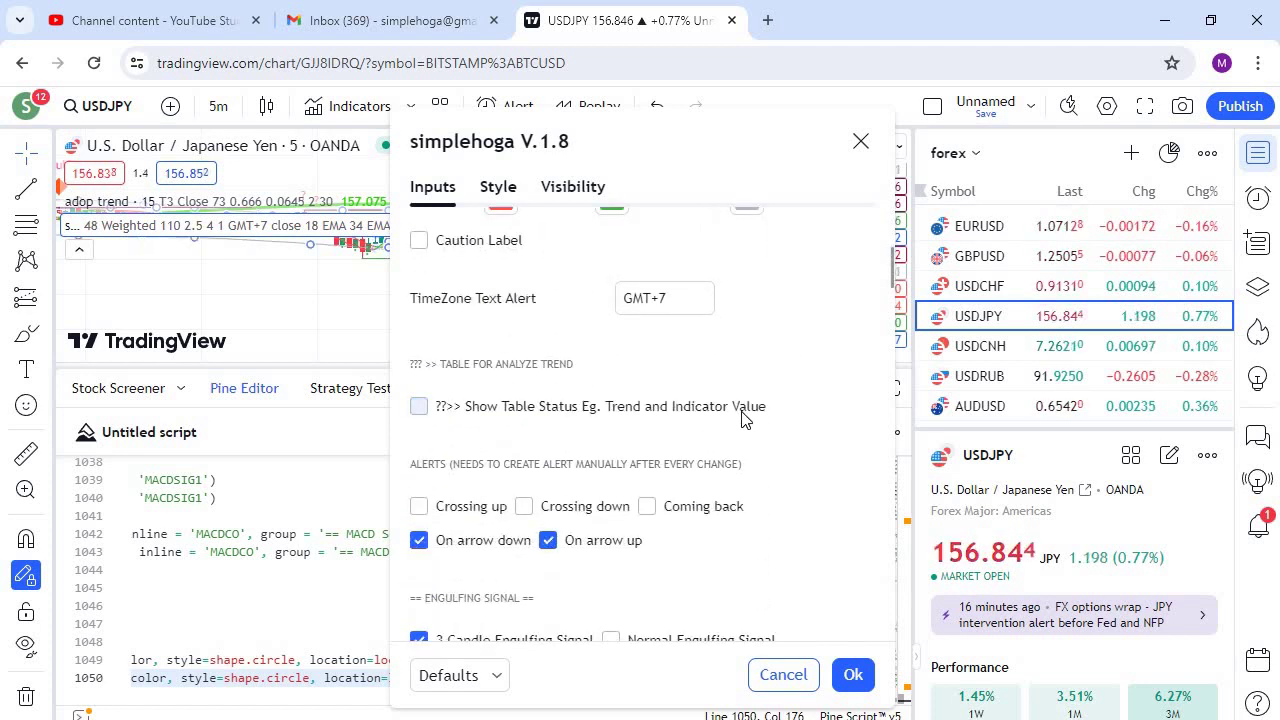
# - Set the Stochastic RSI background's Length to 73 in the STO Background inputs
pyautogui.scroll(-3, 500, 352)
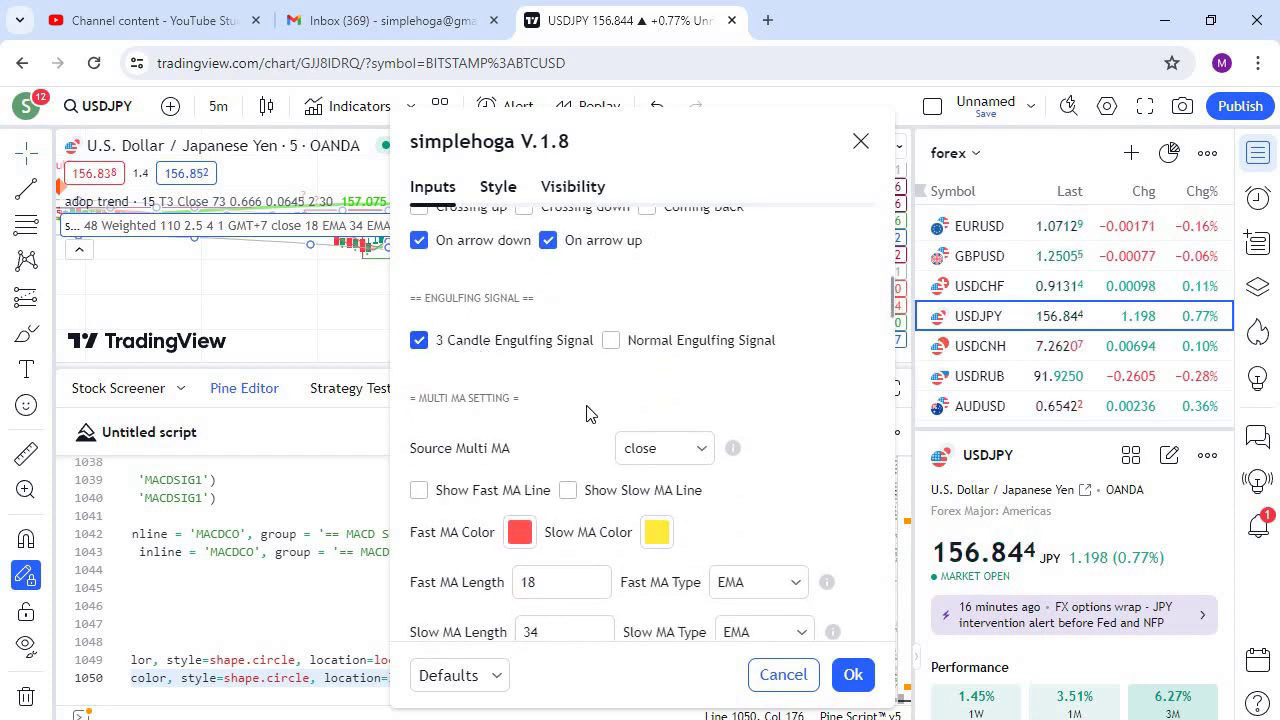
pyautogui.scroll(-4, 588, 414)
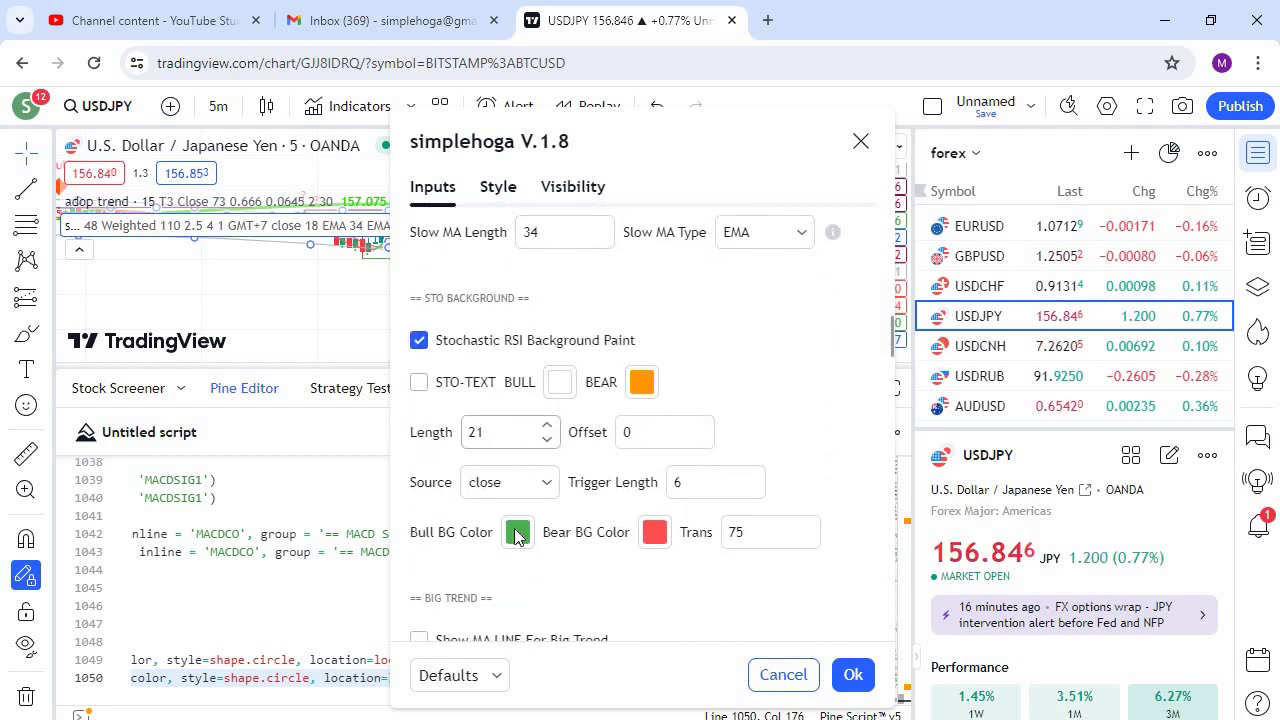
pyautogui.doubleClick(476, 432)
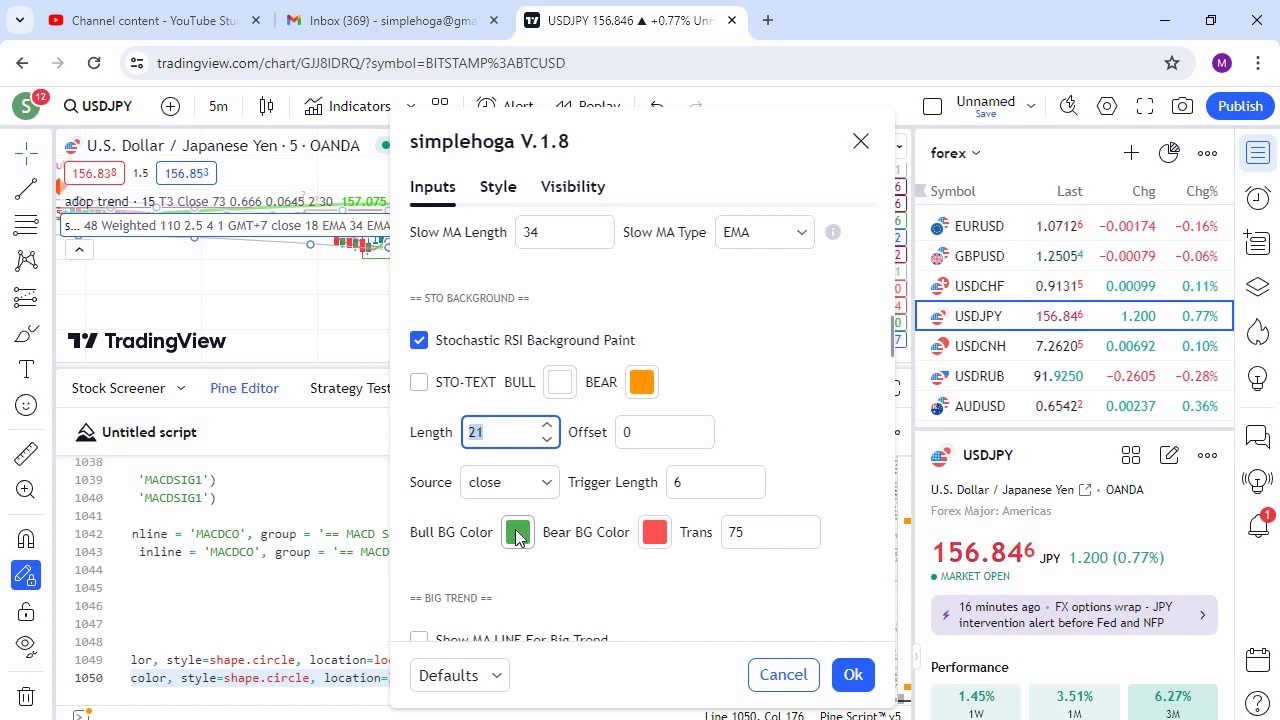
pyautogui.write('7')
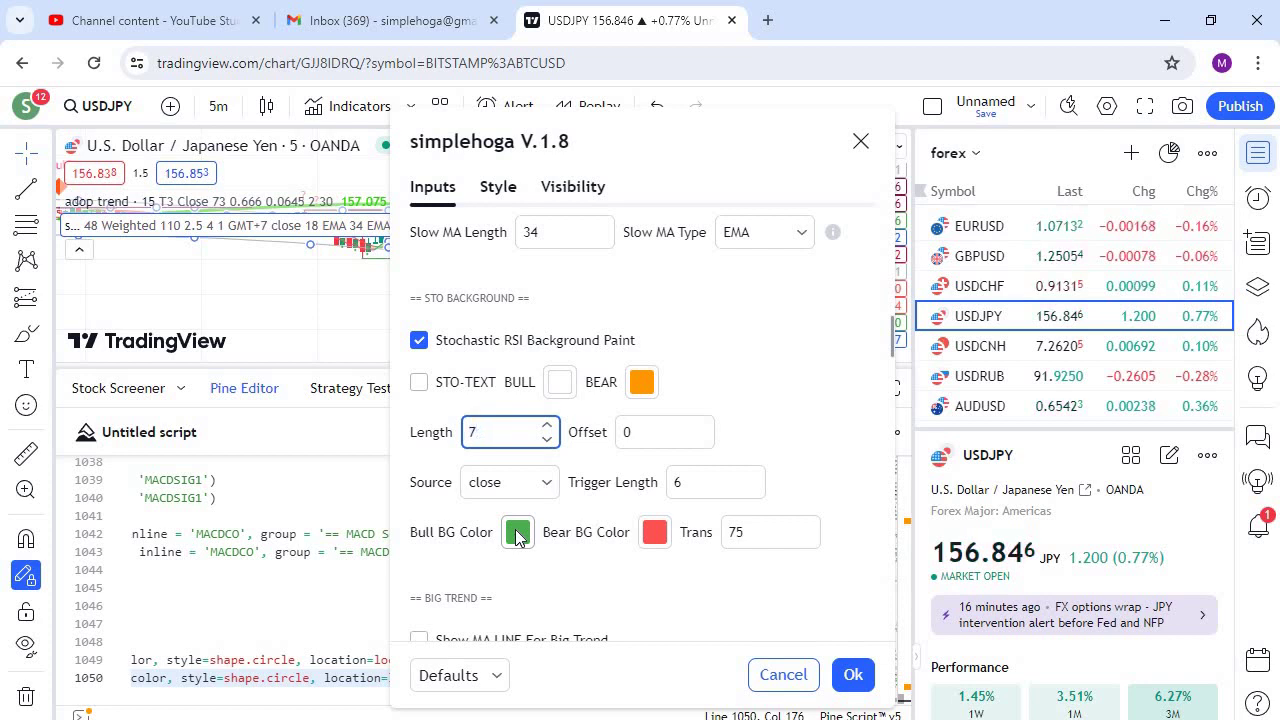
pyautogui.write('3')
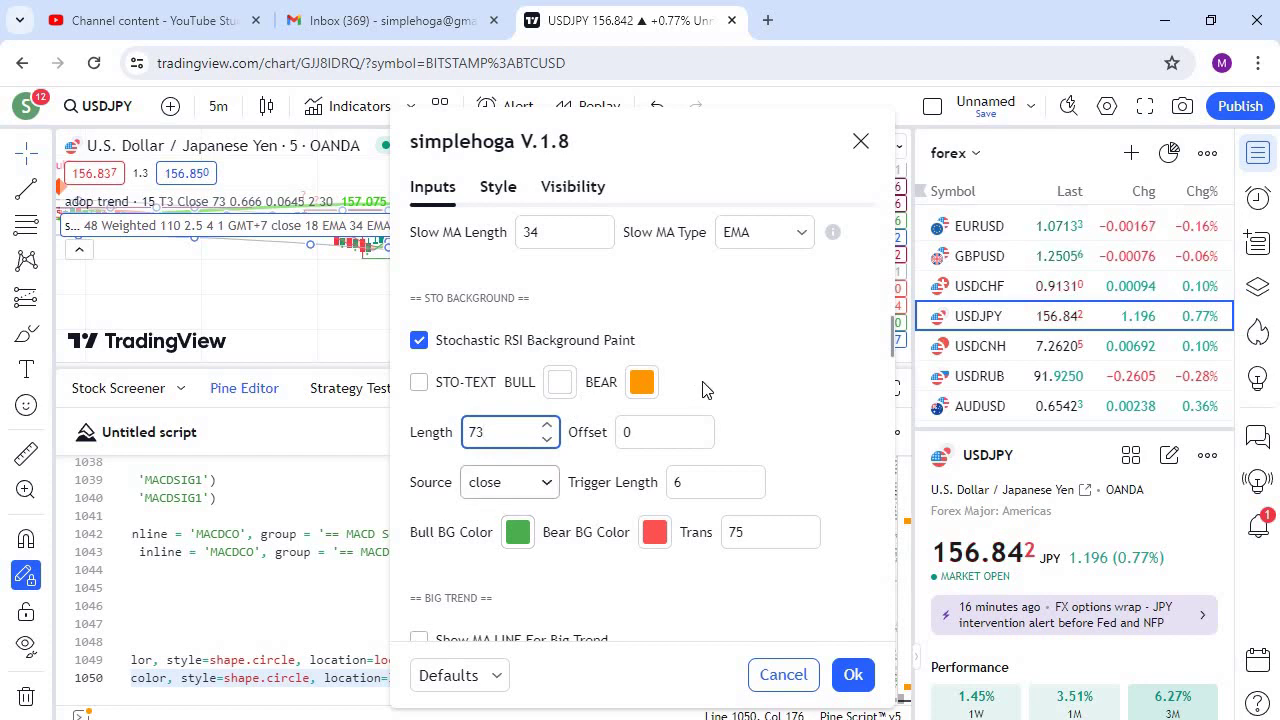
# - Set the Stochastic RSI background's Trigger Length to 60 and its Offset to 20
pyautogui.click(645, 434)
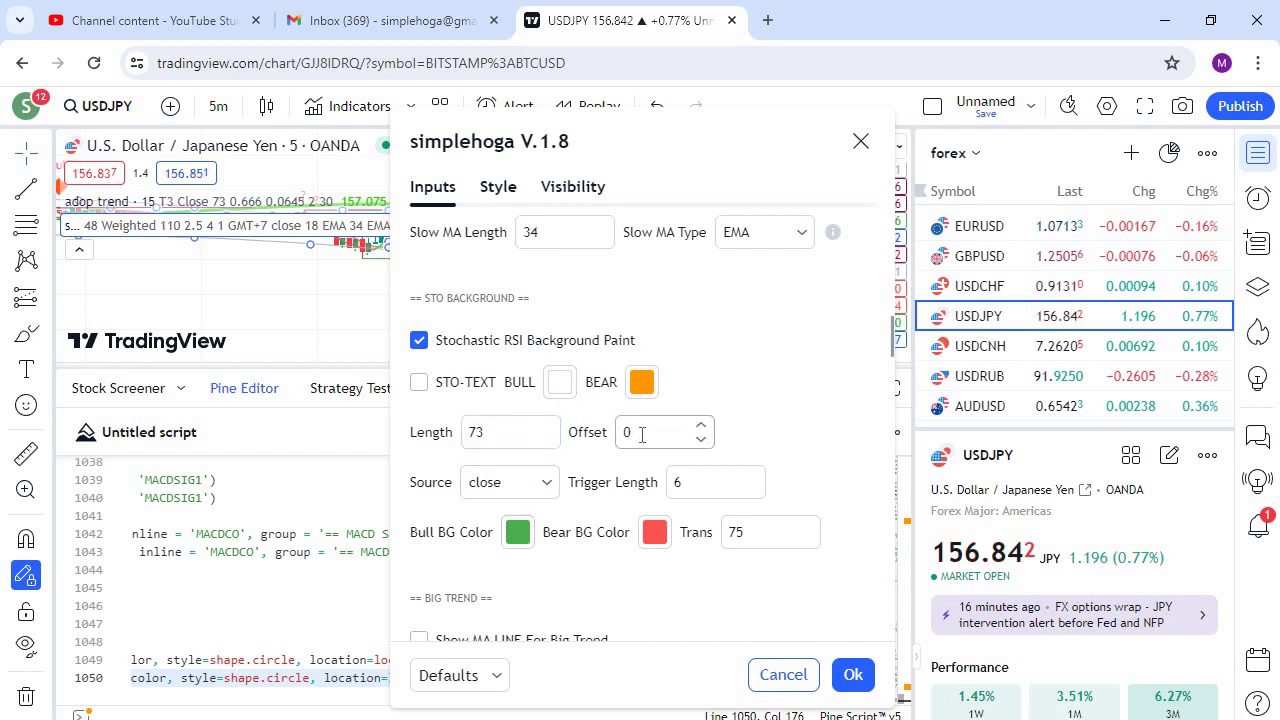
pyautogui.click(655, 437)
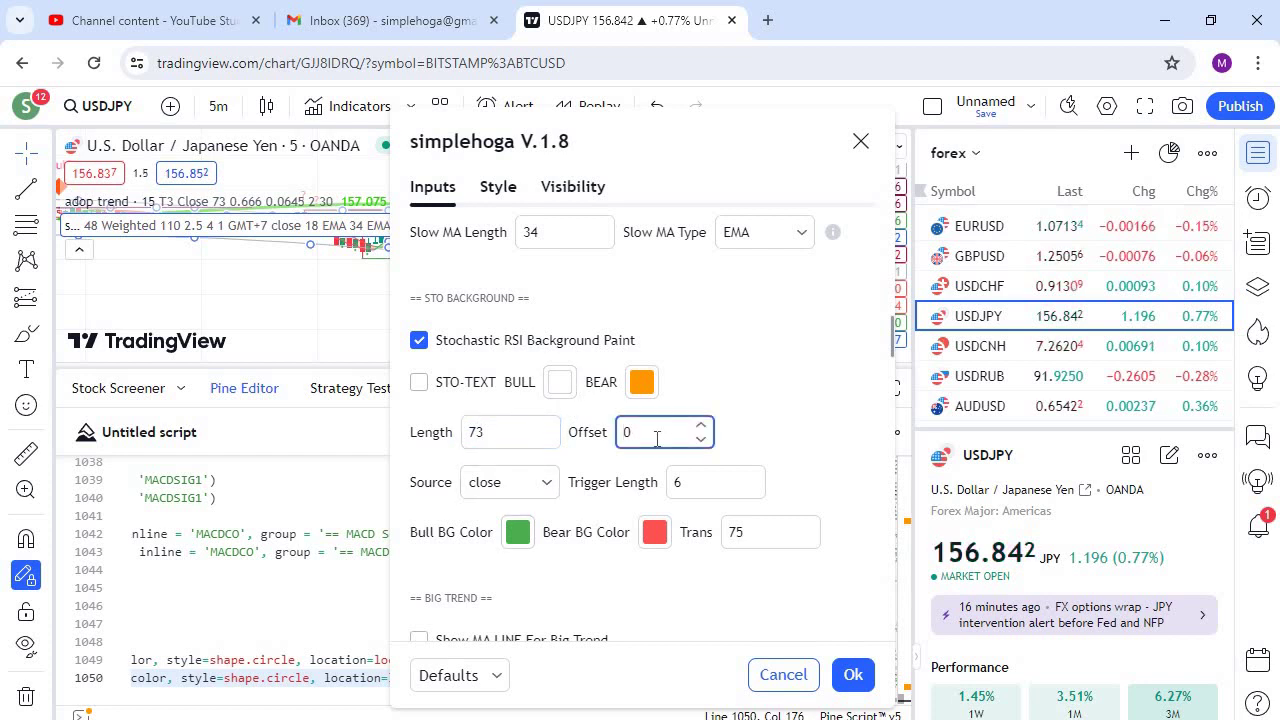
pyautogui.click(708, 488)
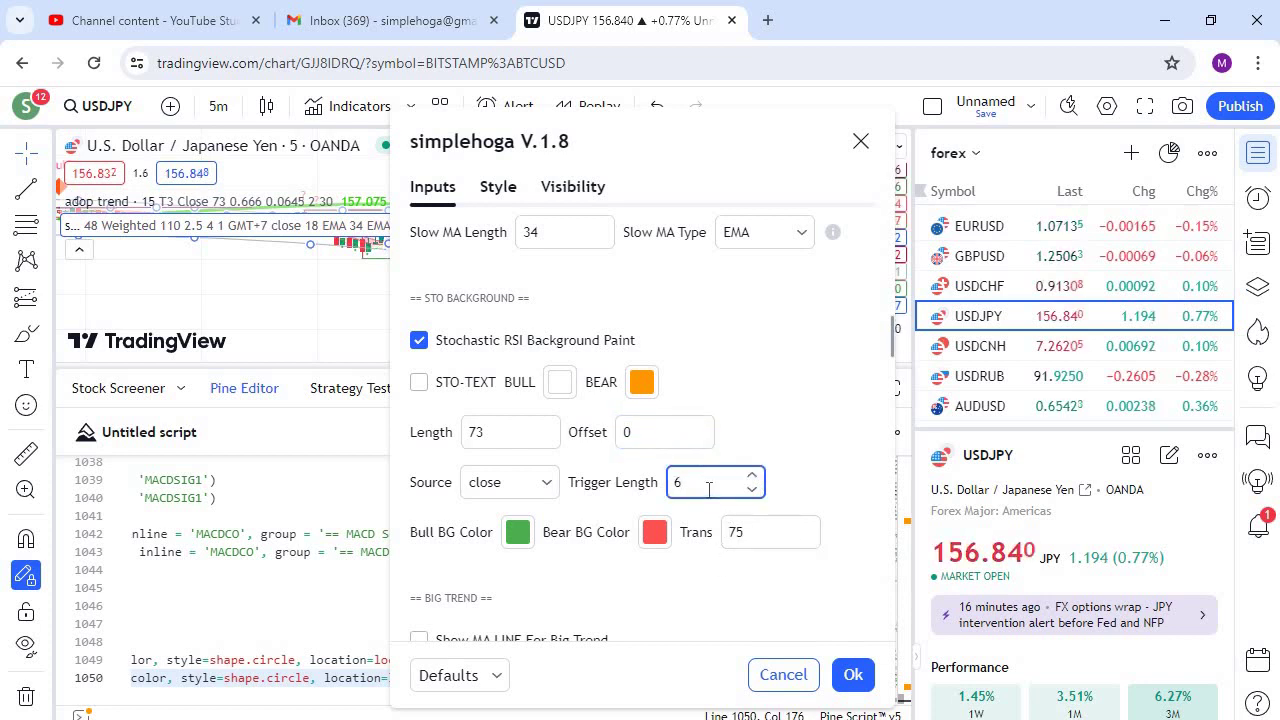
pyautogui.write('0')
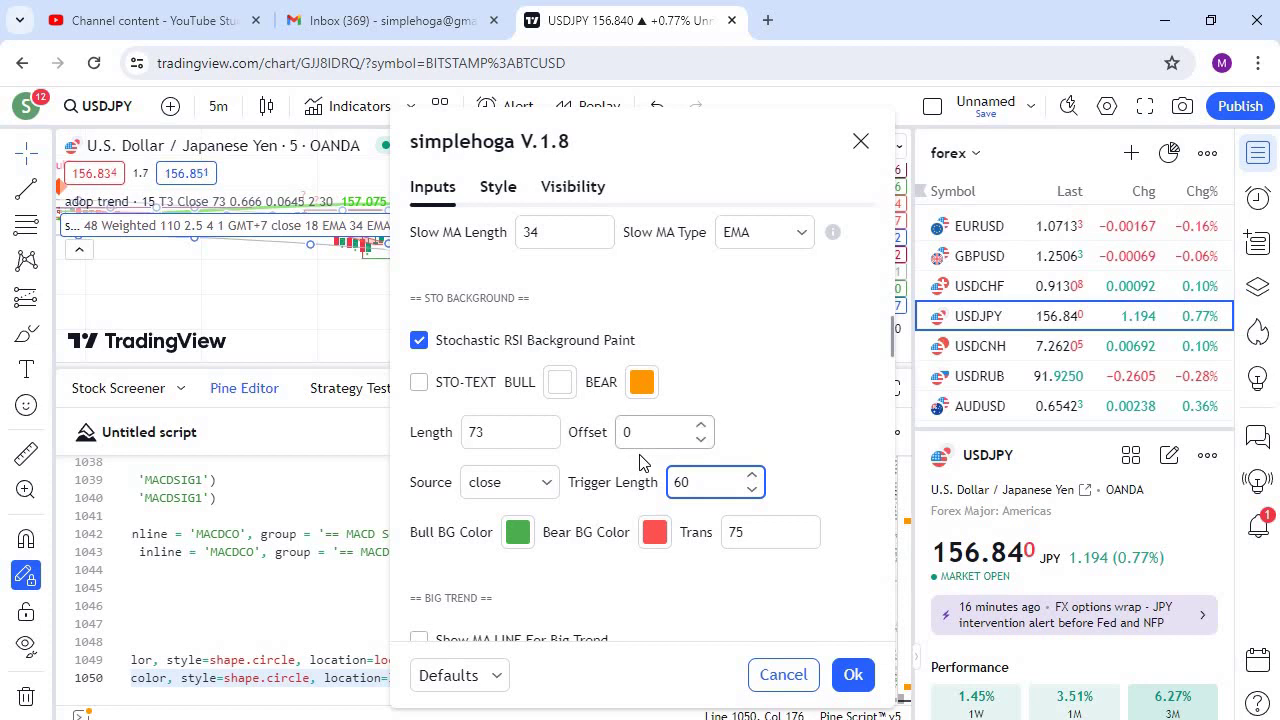
pyautogui.click(644, 445)
pyautogui.press('BackSpace')
pyautogui.write('20')
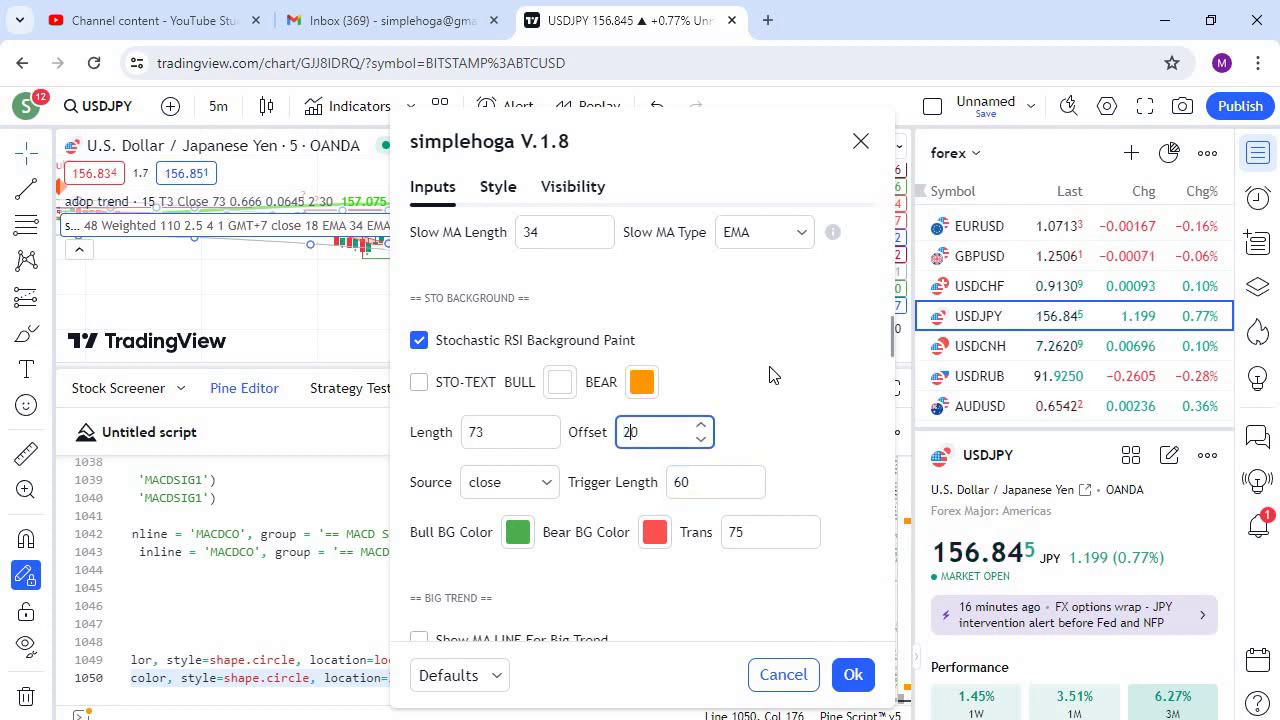
pyautogui.click(768, 381)
# - Enable FVG mode in the indicator's FVG Imbalance settings
pyautogui.scroll(-6, 768, 381)
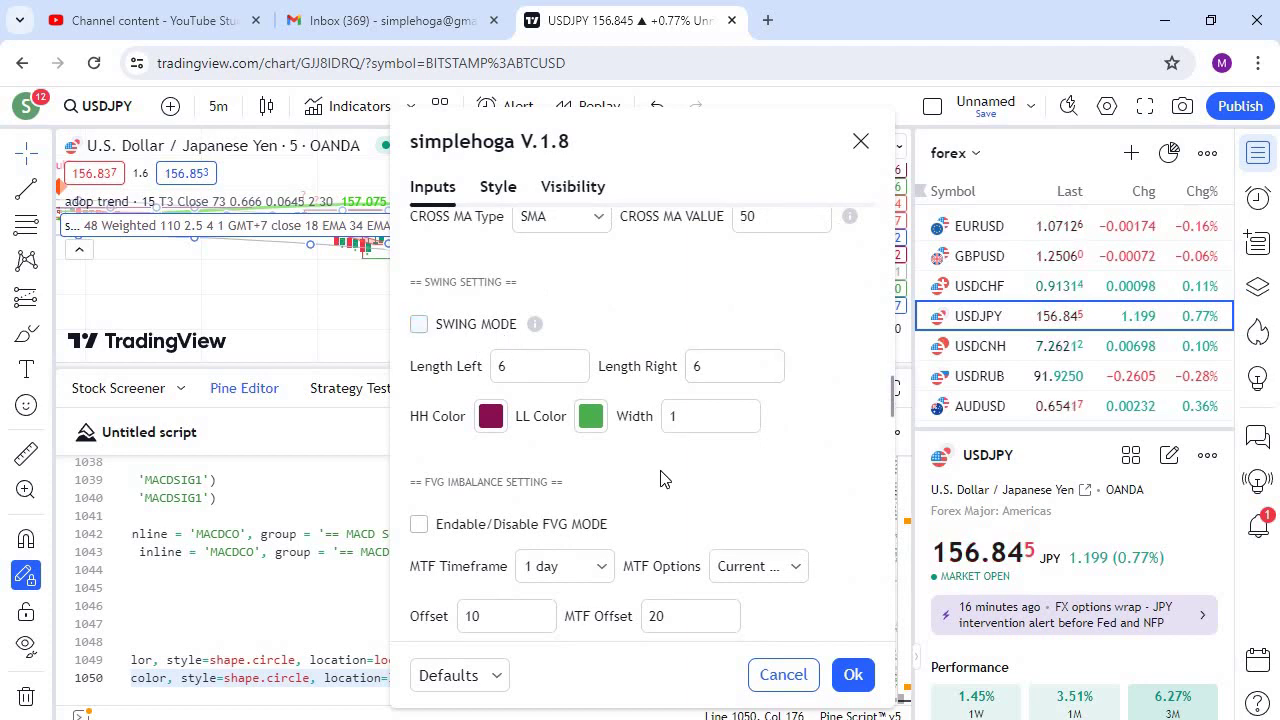
pyautogui.scroll(-3, 663, 478)
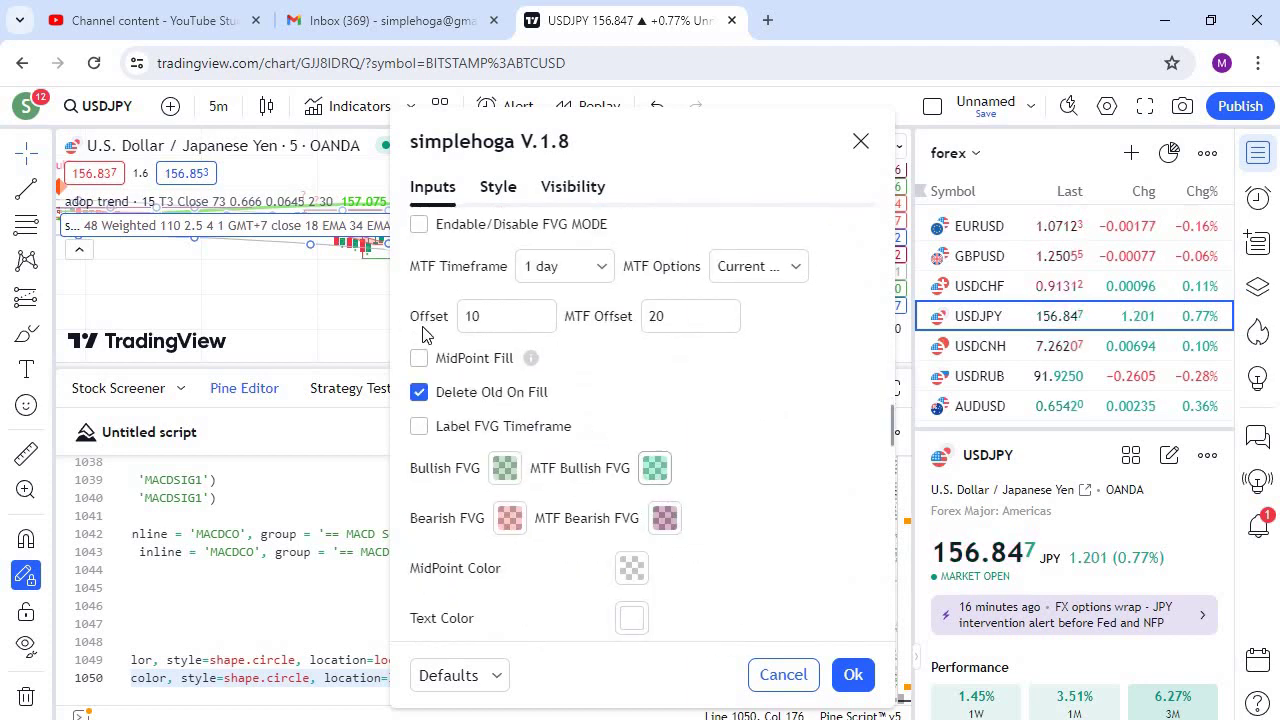
pyautogui.scroll(1, 575, 400)
pyautogui.click(565, 326)
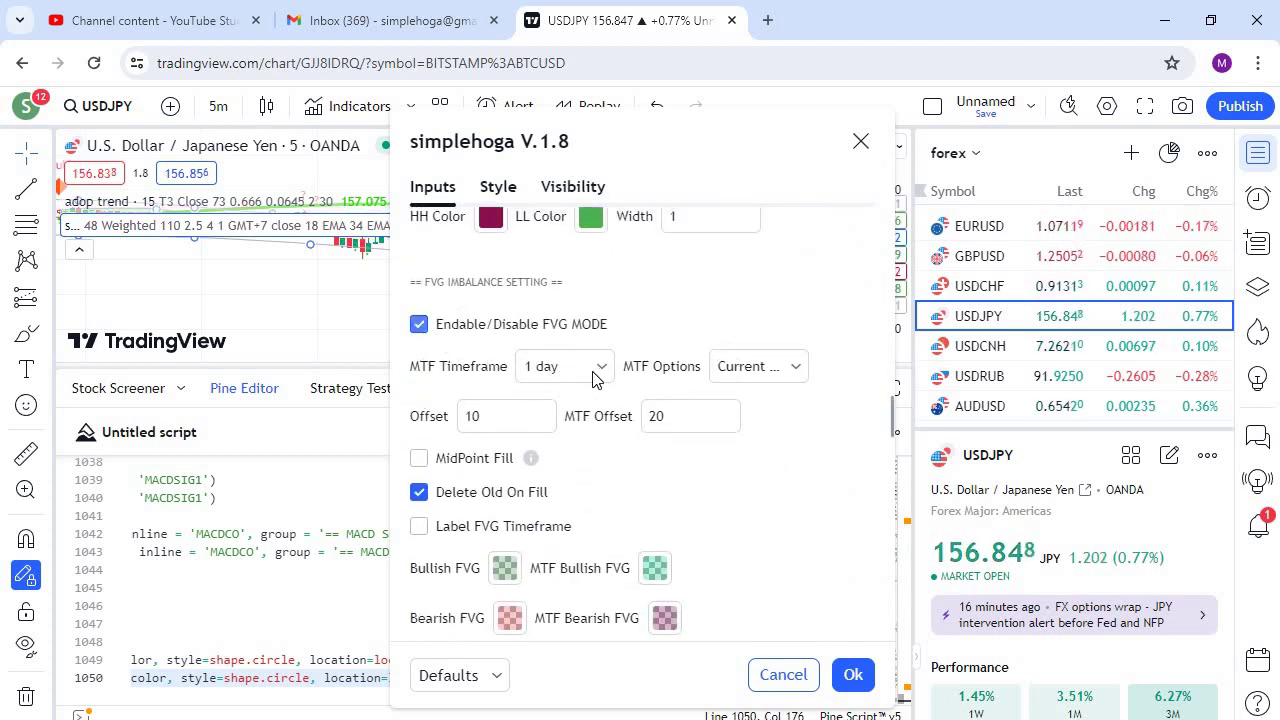
# - Check the available MTF Timeframe and MTF Options choices for FVG, keeping 1 day and Current TF
pyautogui.click(602, 370)
pyautogui.press('space')
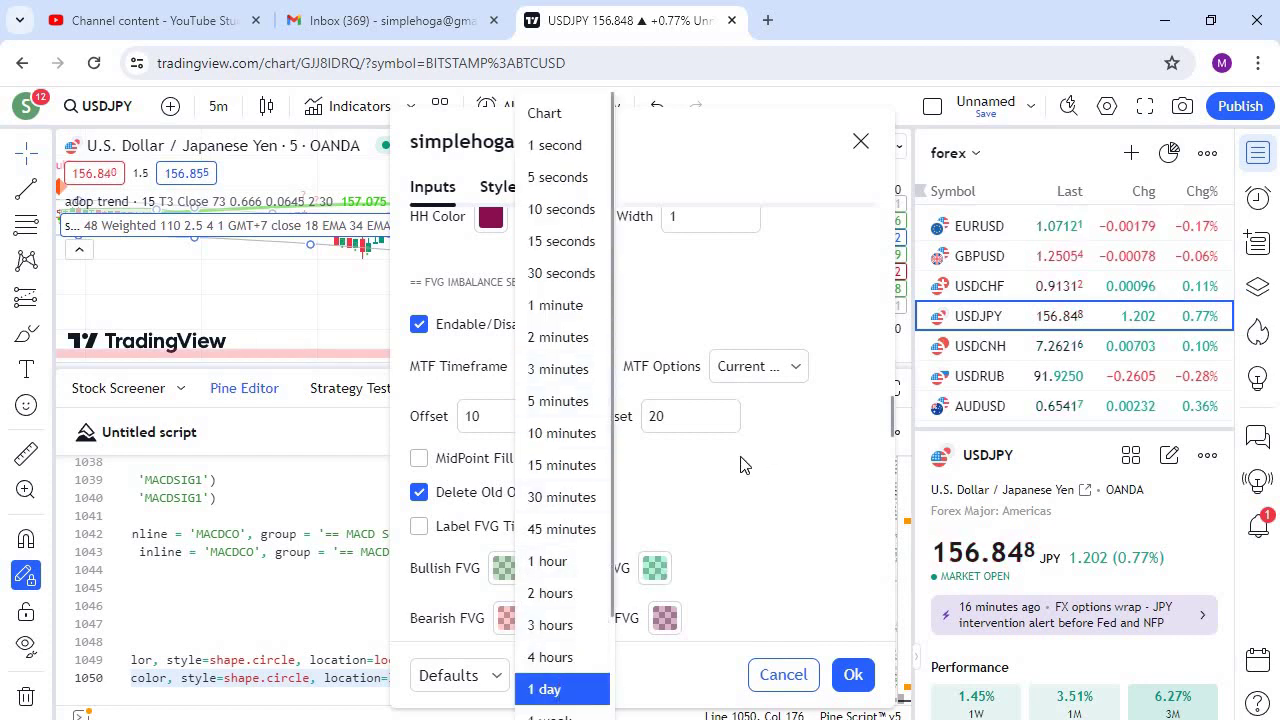
pyautogui.press('Return')
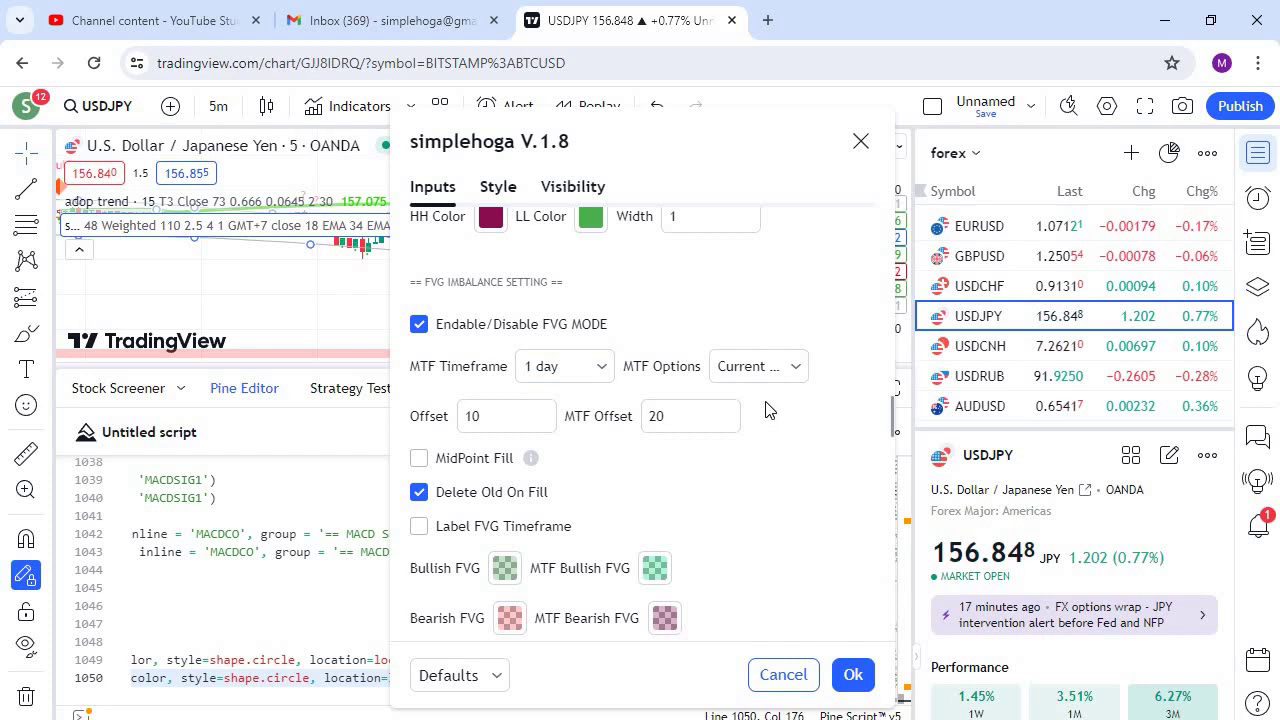
pyautogui.press('Tab')
pyautogui.press('space')
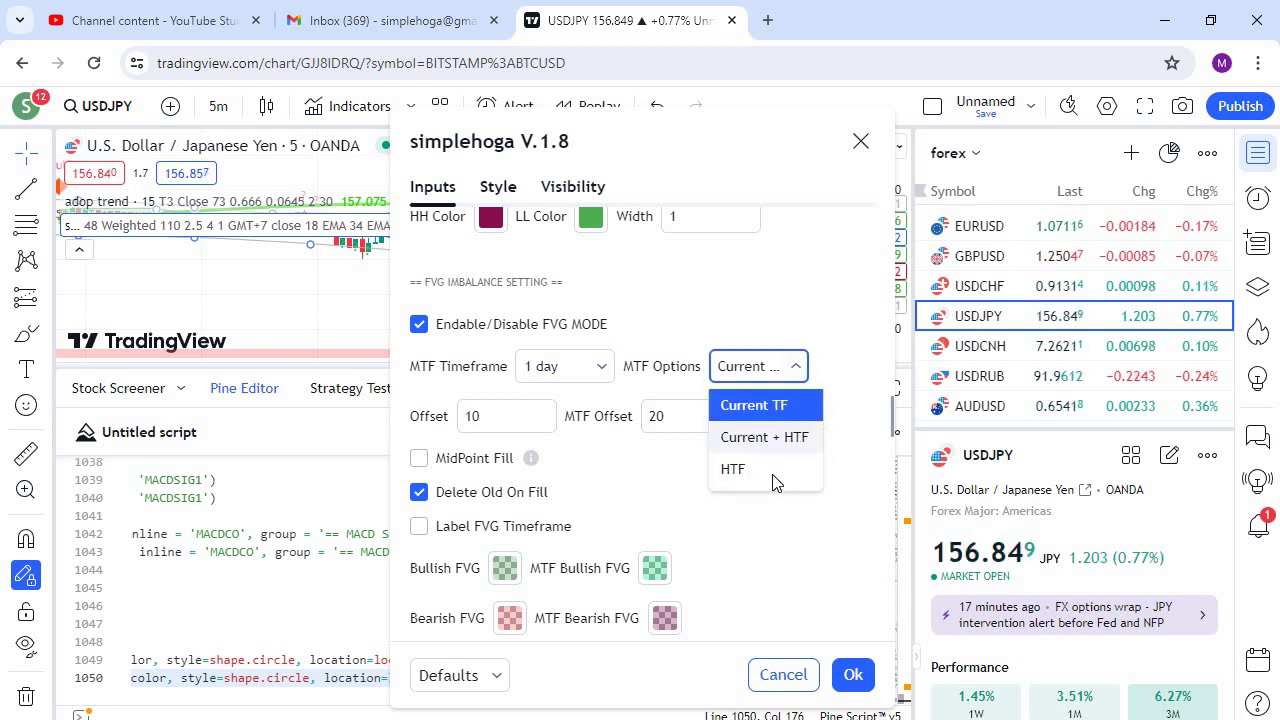
pyautogui.press('Escape')
# - Review the remaining simplehoga V.1.8 inputs through the MACD settings and apply the changed settings to the chart
pyautogui.scroll(-2, 786, 463)
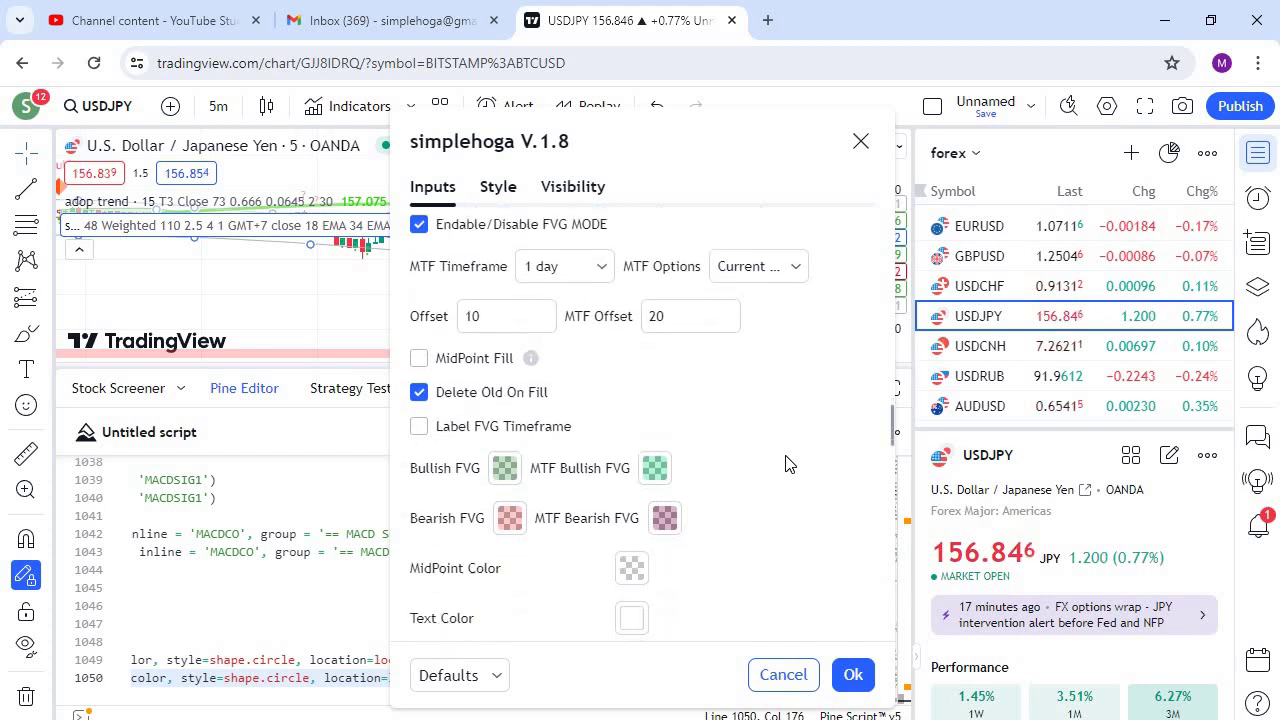
pyautogui.scroll(-9, 786, 463)
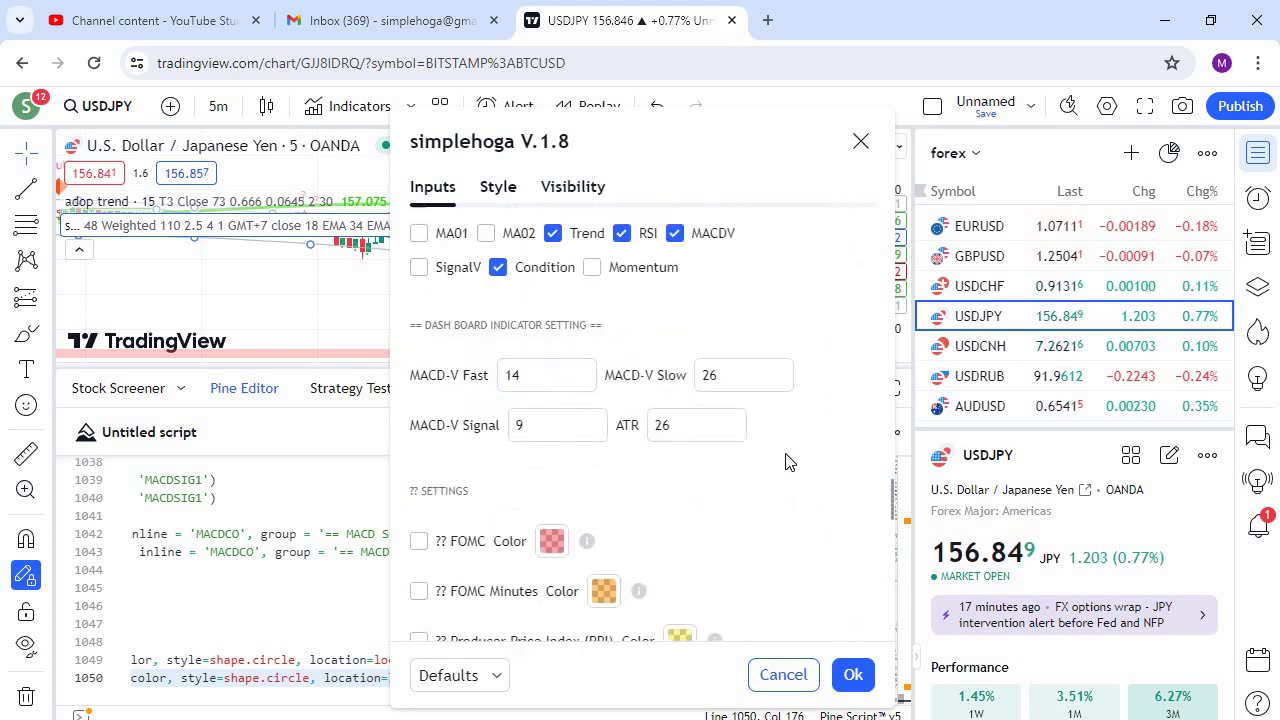
pyautogui.scroll(-7, 786, 461)
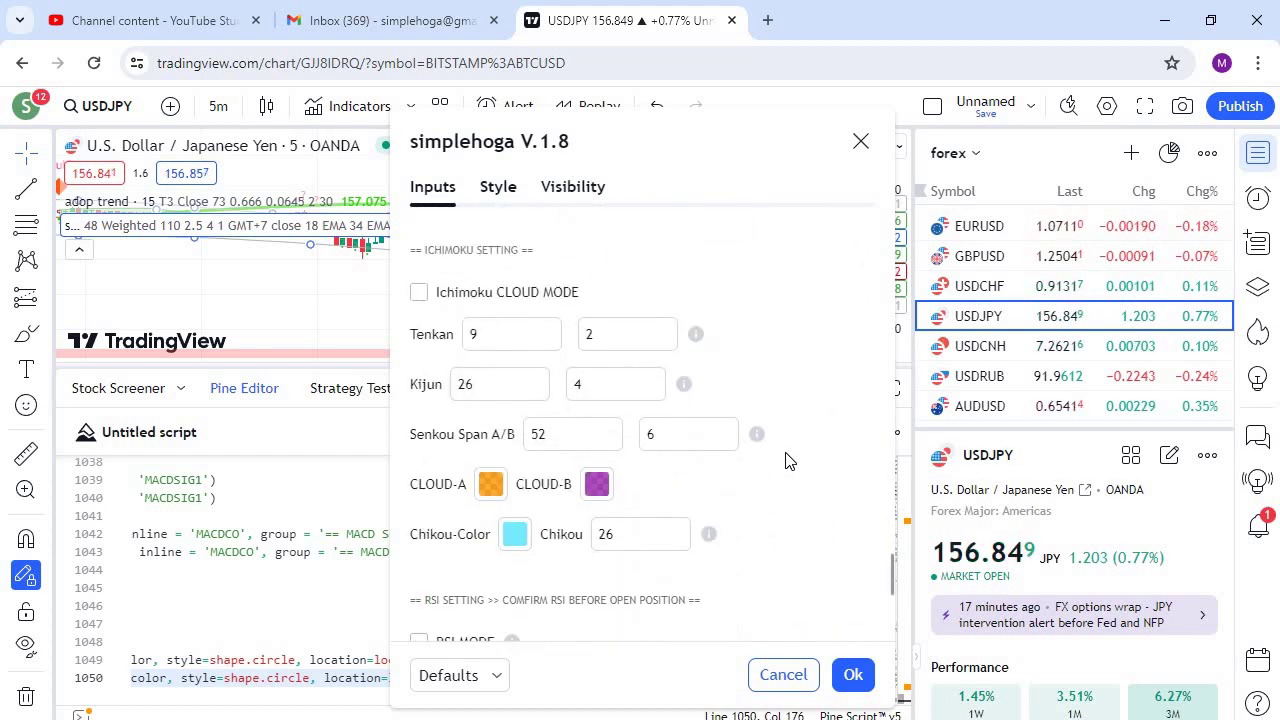
pyautogui.scroll(-3, 786, 461)
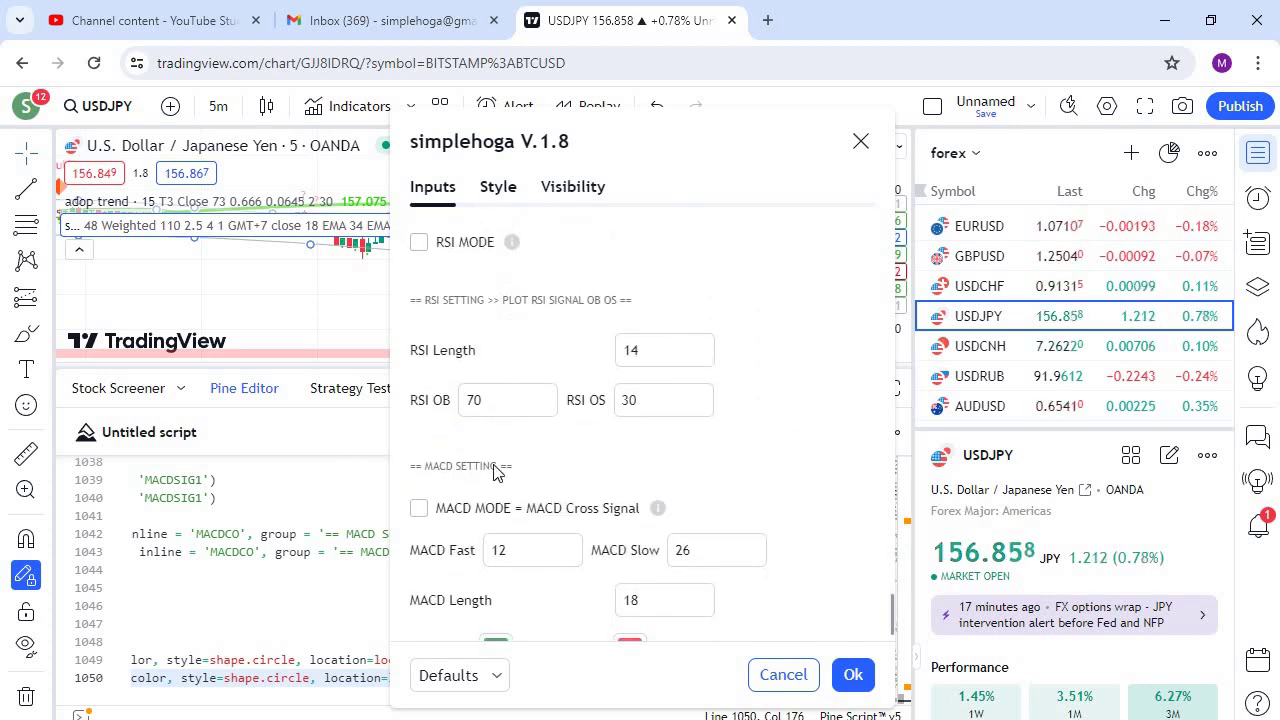
pyautogui.scroll(-1, 424, 470)
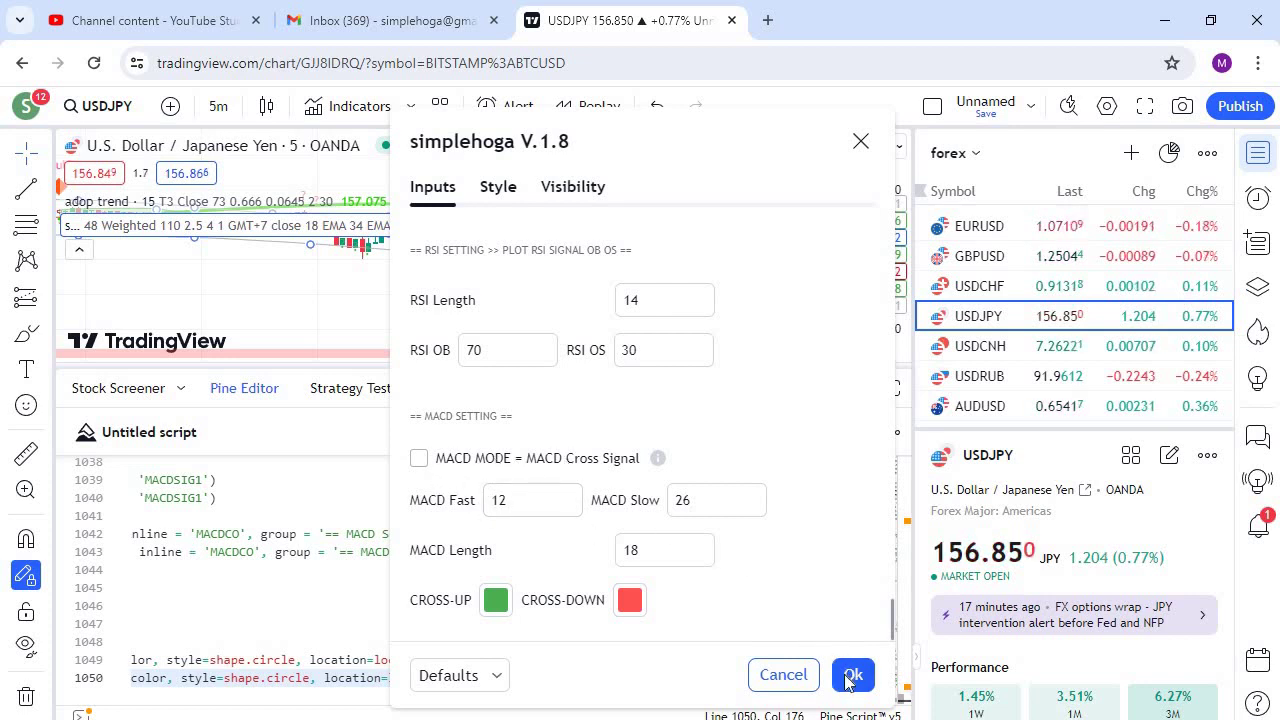
pyautogui.press('Return')
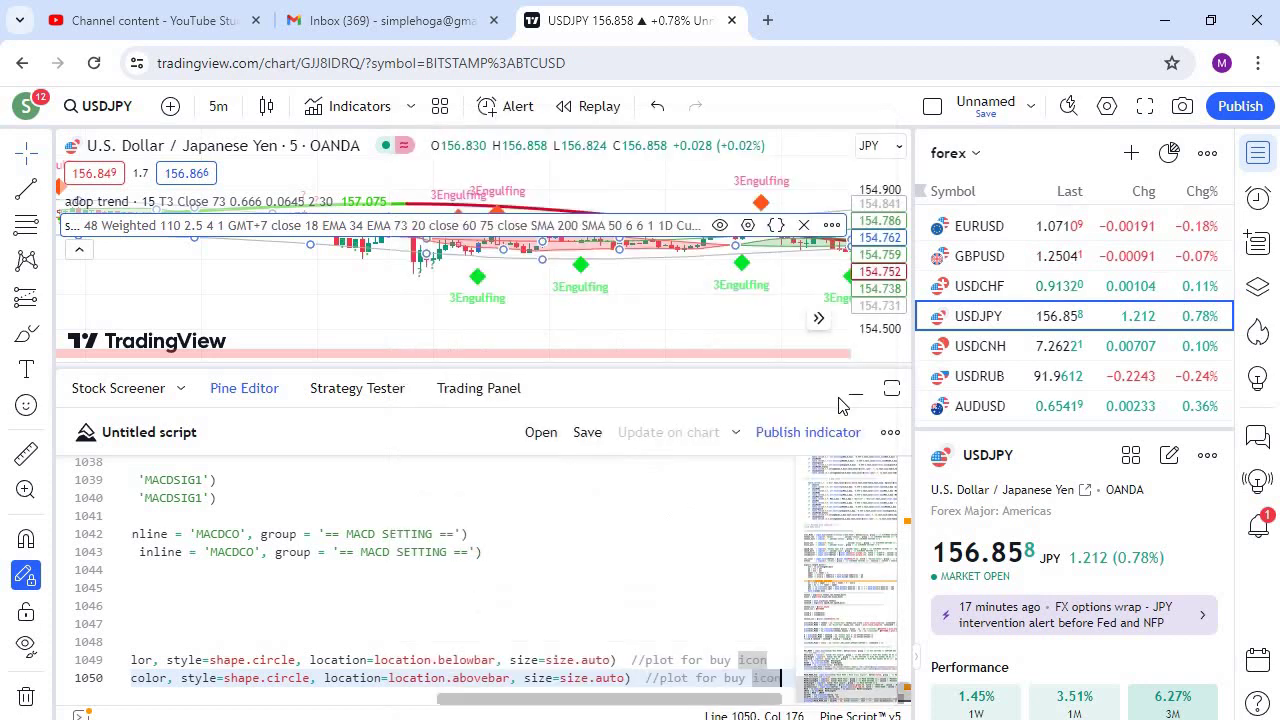
# - Collapse the Pine Editor, stretch the USDJPY price scale and bring the earlier candles with their Engulfing signals into view
pyautogui.click(856, 390)
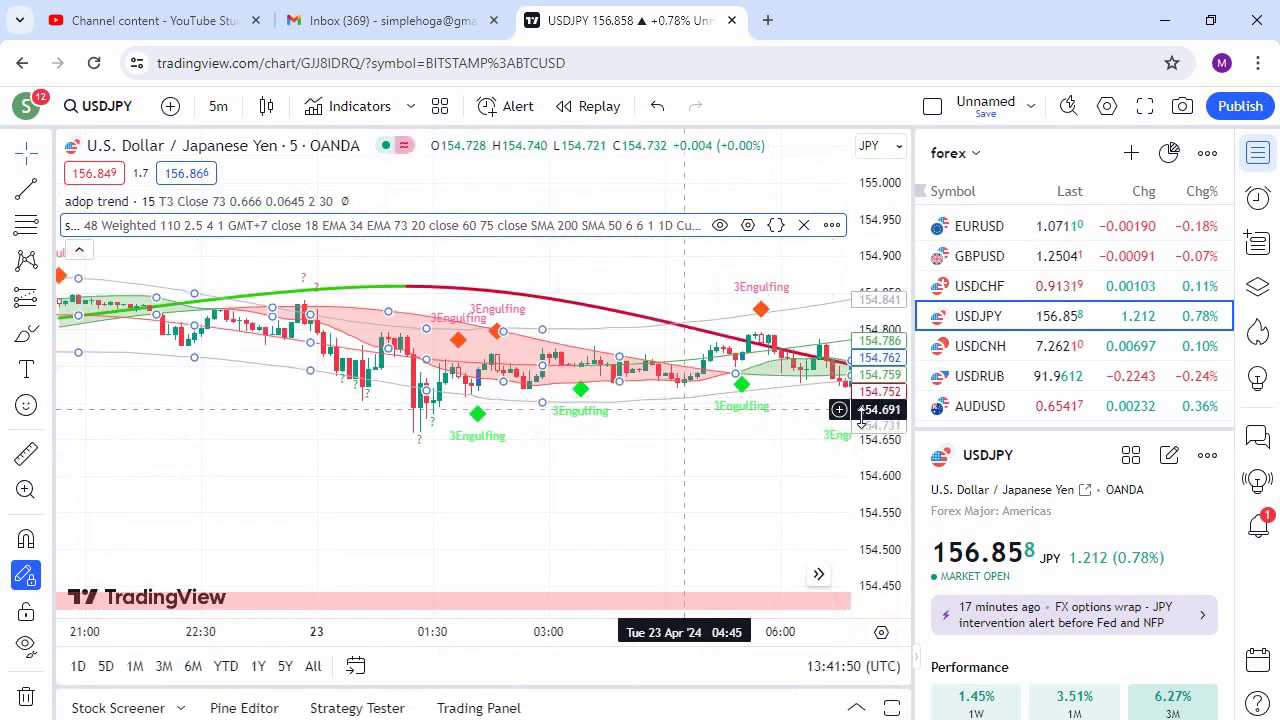
pyautogui.moveTo(862, 251); pyautogui.dragTo(862, 140)
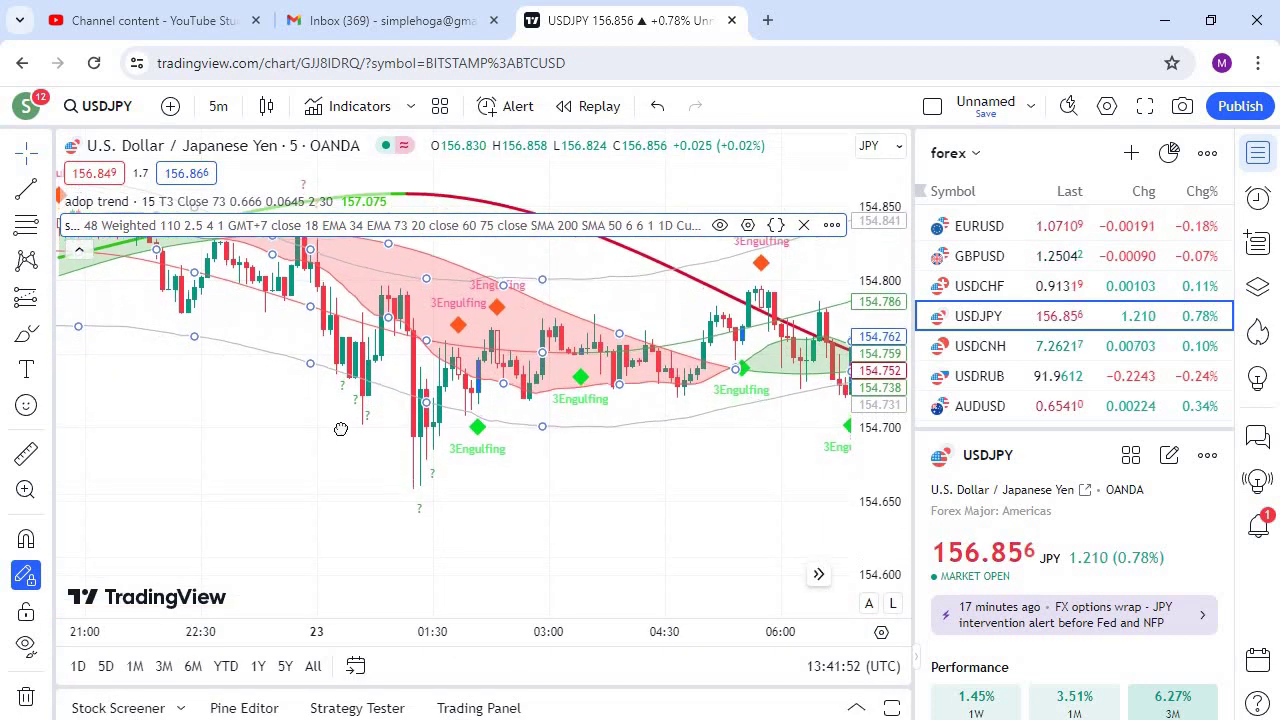
pyautogui.moveTo(309, 338); pyautogui.dragTo(491, 337)
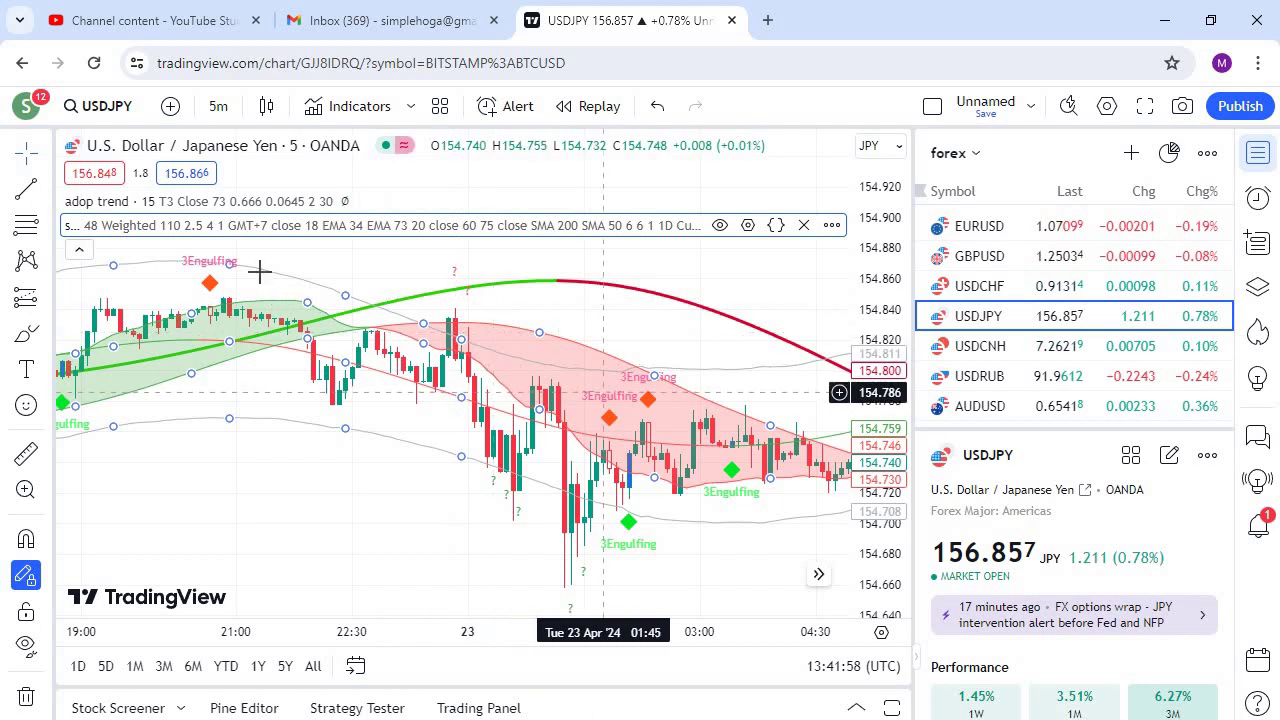
# - Examine the 3Engulfing signals against the trend line and coloured bands across the USDJPY candles of 23 April
pyautogui.hscroll(5, 256, 269)
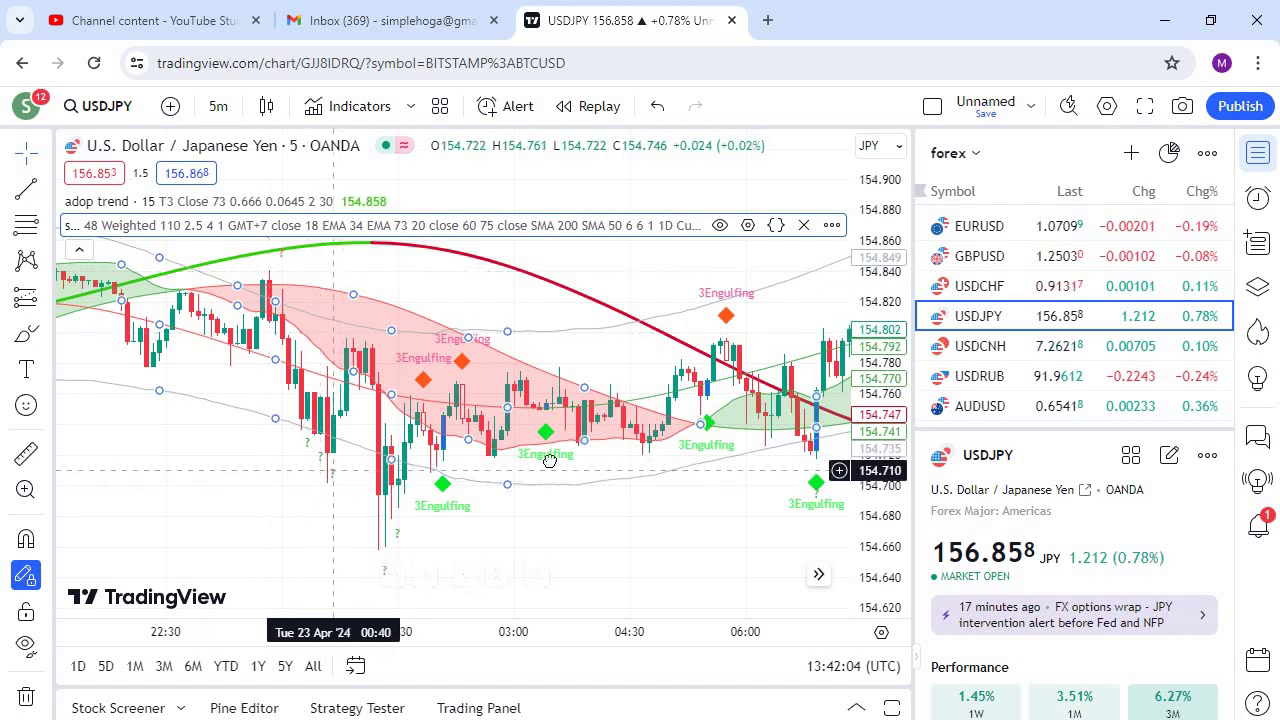
pyautogui.hscroll(5, 517, 455)
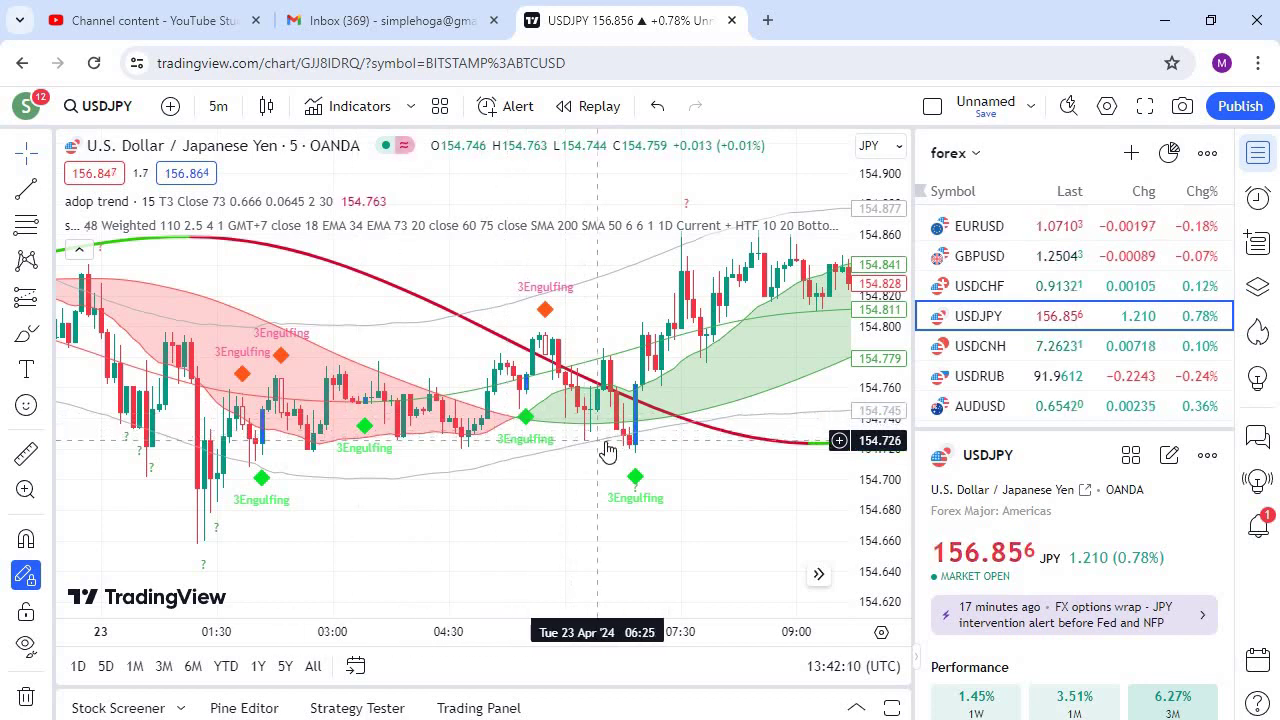
pyautogui.moveTo(341, 372); pyautogui.dragTo(510, 391)
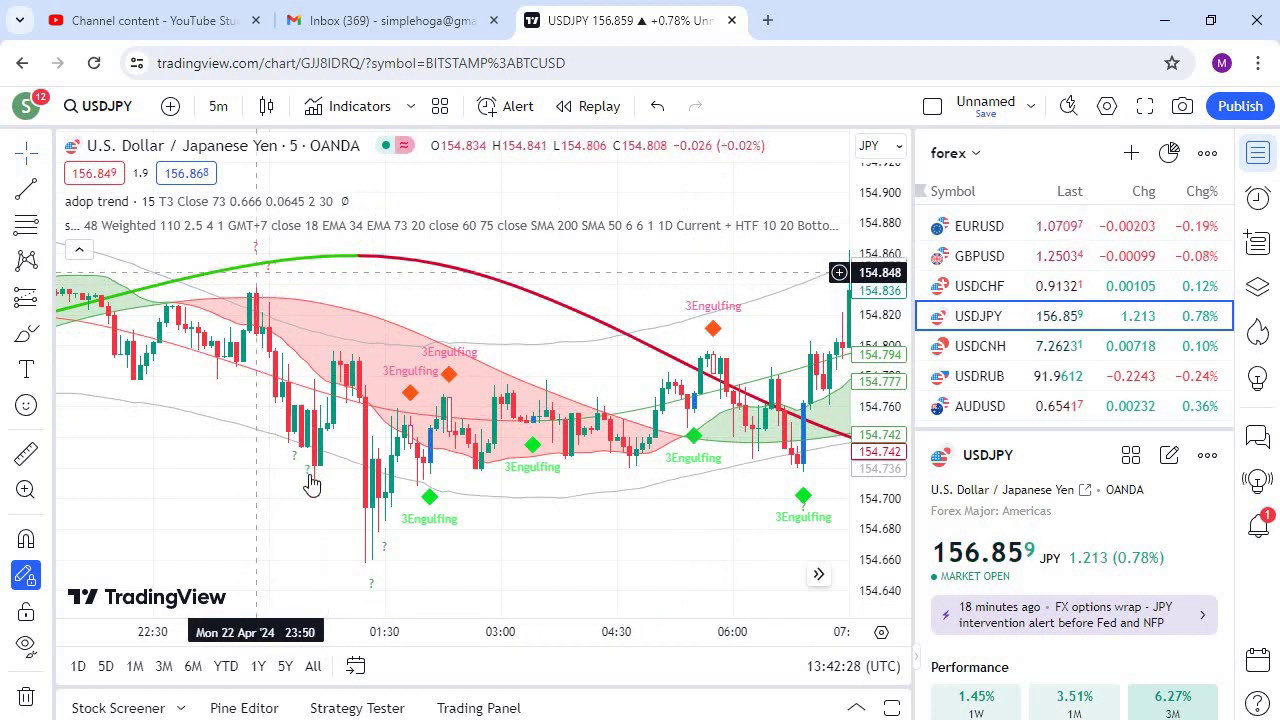
pyautogui.moveTo(746, 470); pyautogui.dragTo(595, 447)
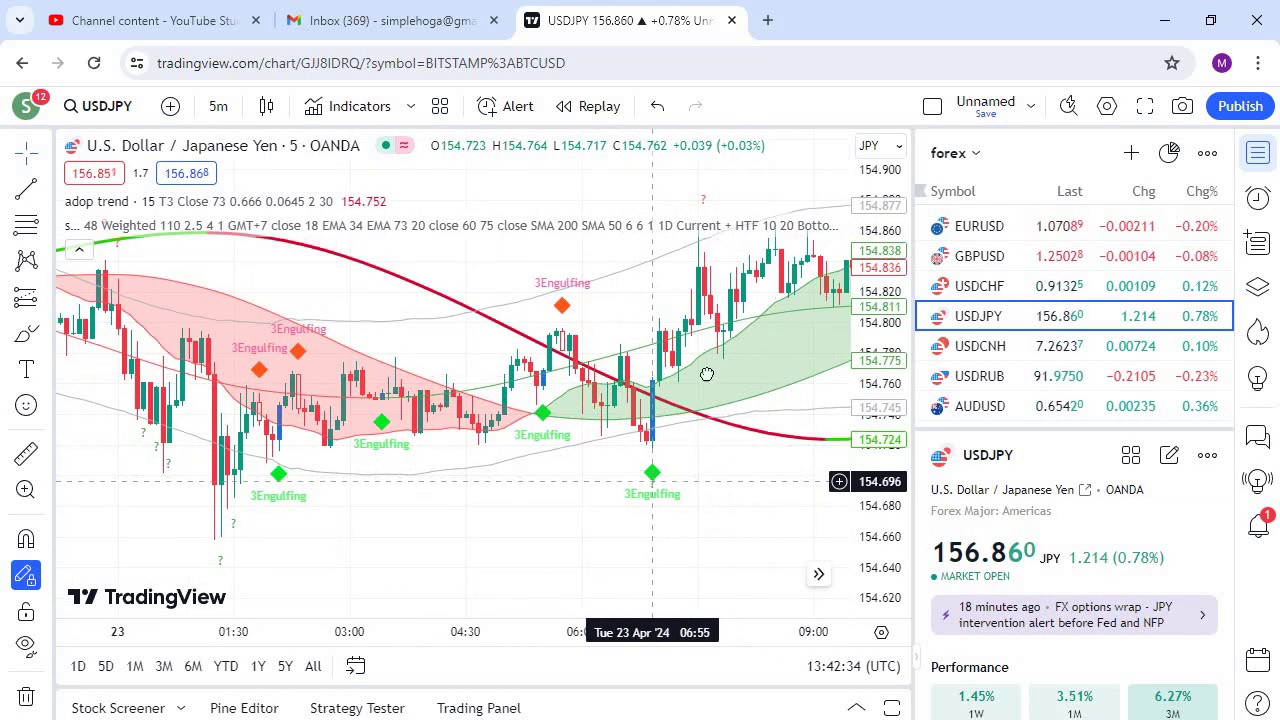
pyautogui.moveTo(505, 413); pyautogui.dragTo(296, 280)
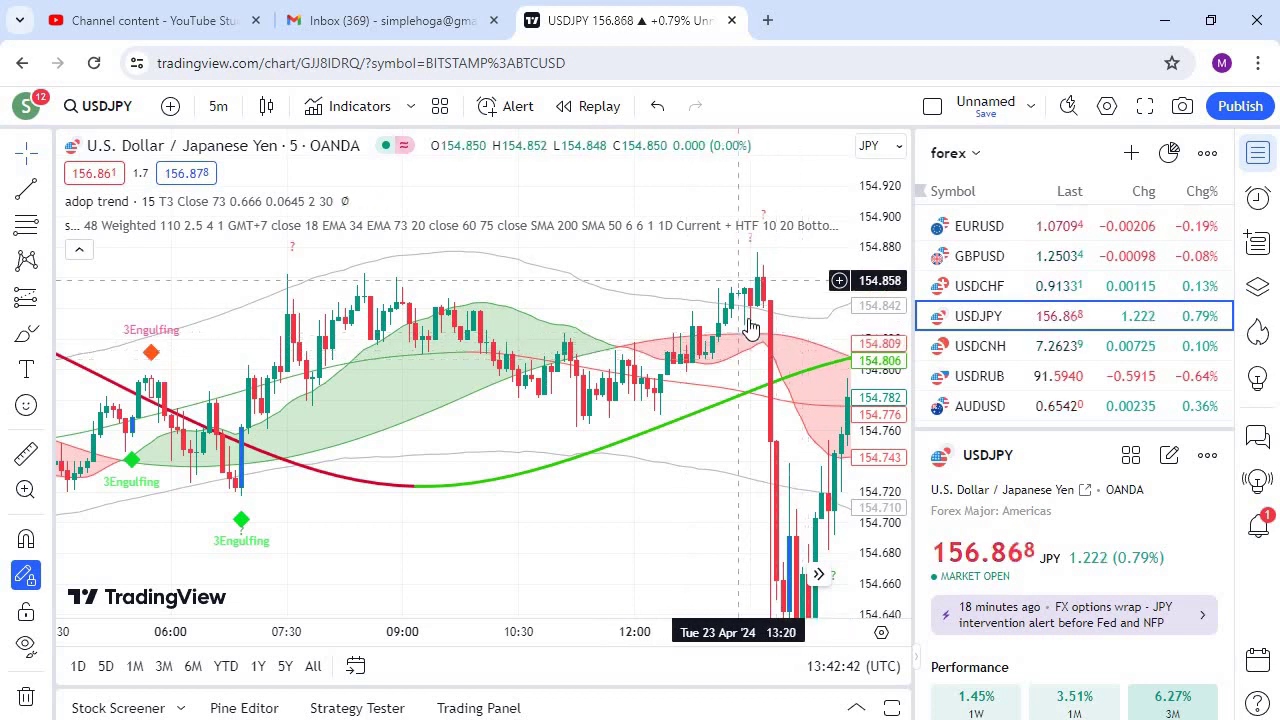
pyautogui.hscroll(5, 491, 551)
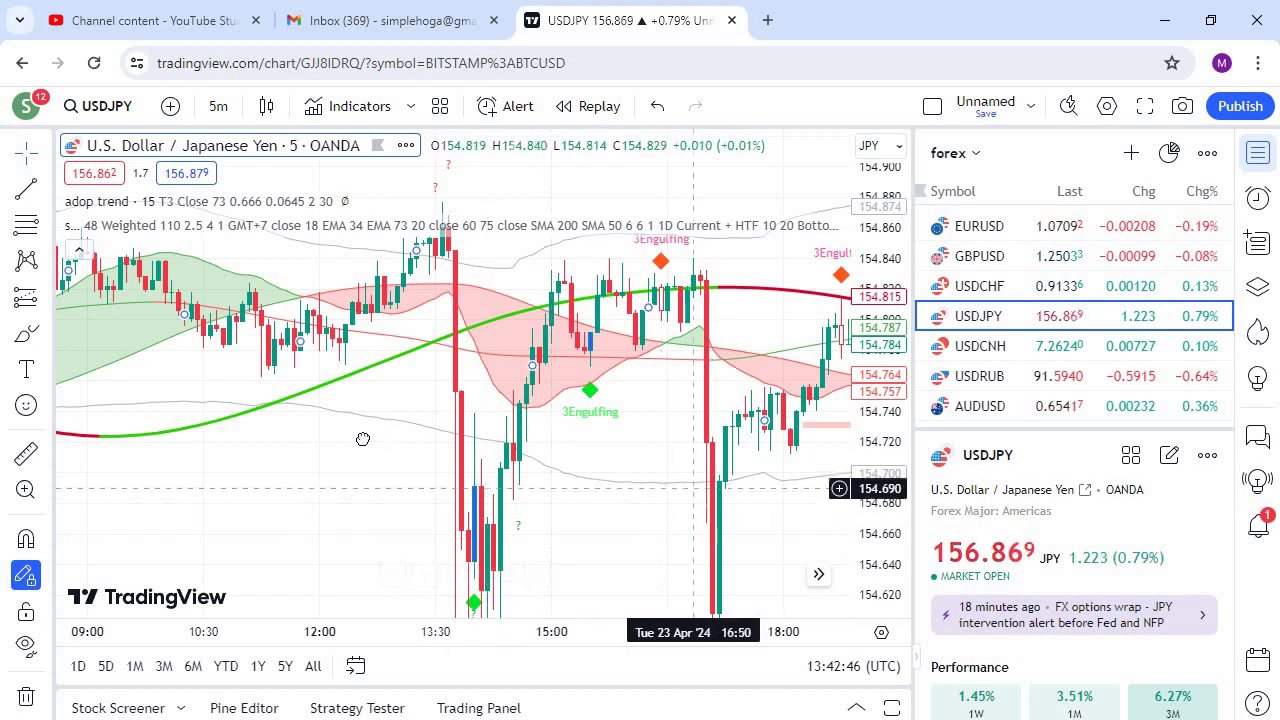
pyautogui.hscroll(5, 363, 437)
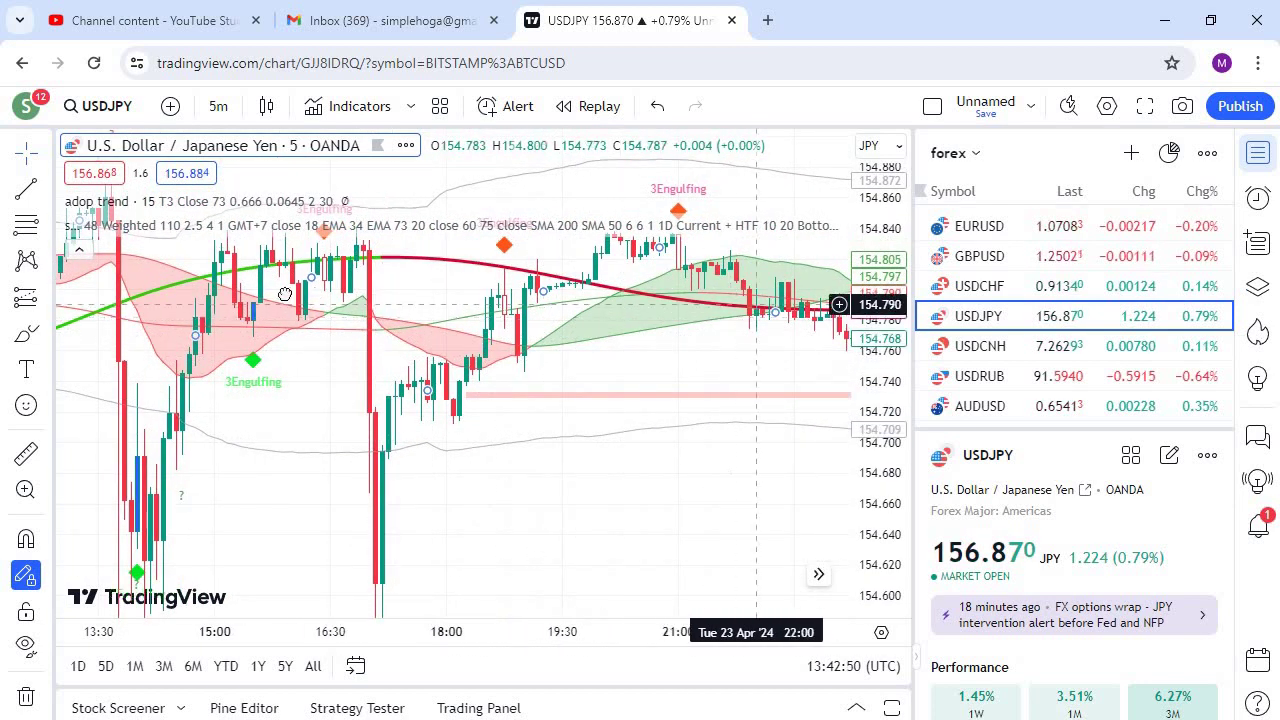
pyautogui.hscroll(7, 285, 294)
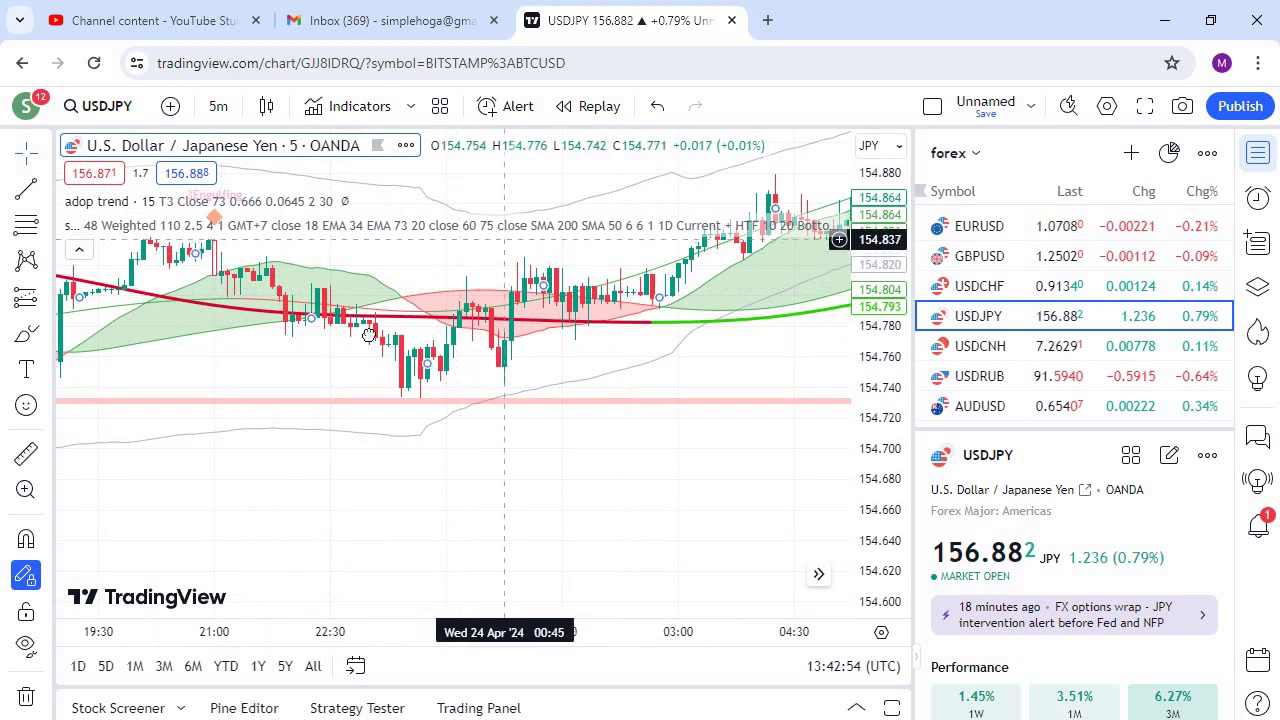
# - Follow the Engulfing signals and imbalance zones through the USDJPY candles of 24 and 25 April
pyautogui.hscroll(8, 150, 393)
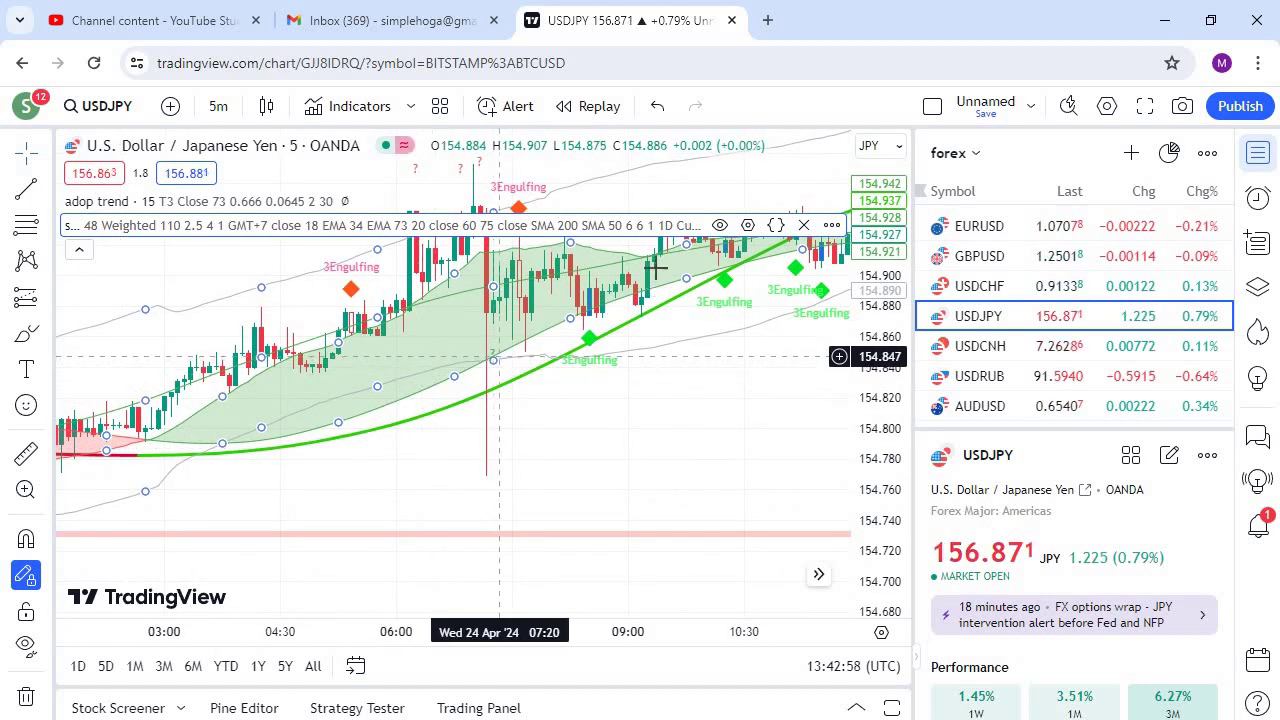
pyautogui.hscroll(6, 320, 397)
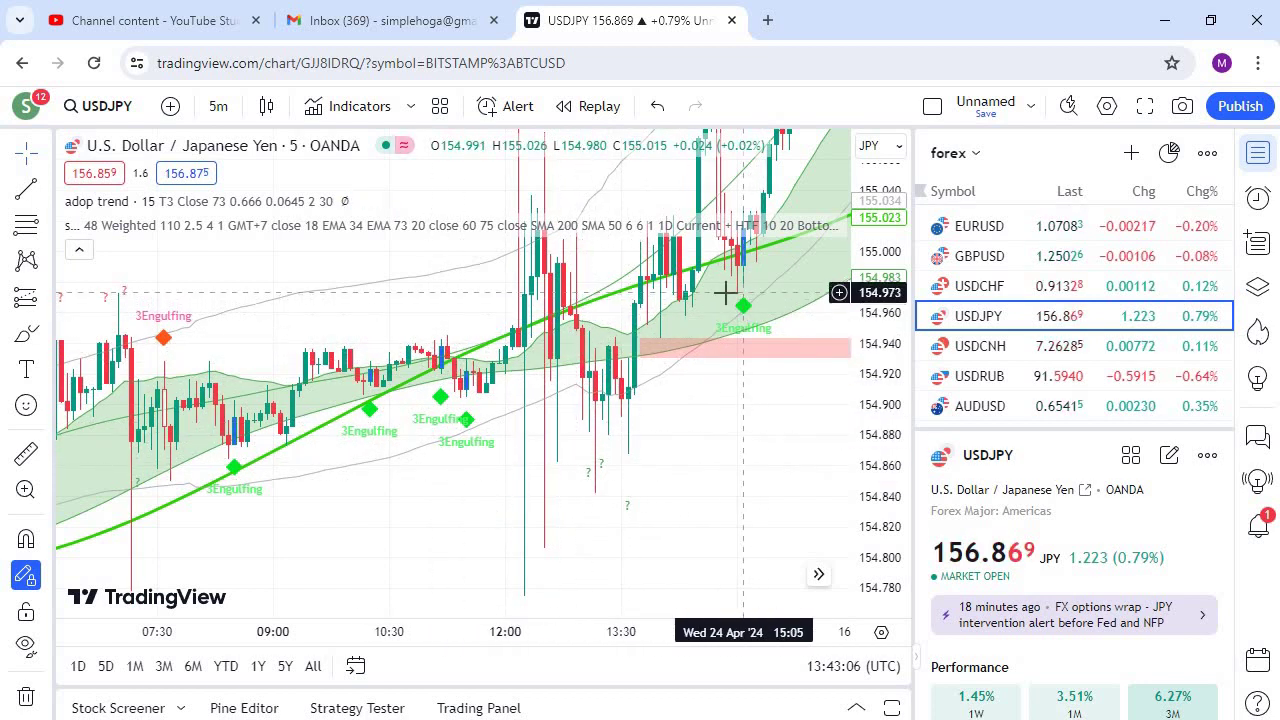
pyautogui.hscroll(4, 726, 291)
pyautogui.hscroll(8, 301, 427)
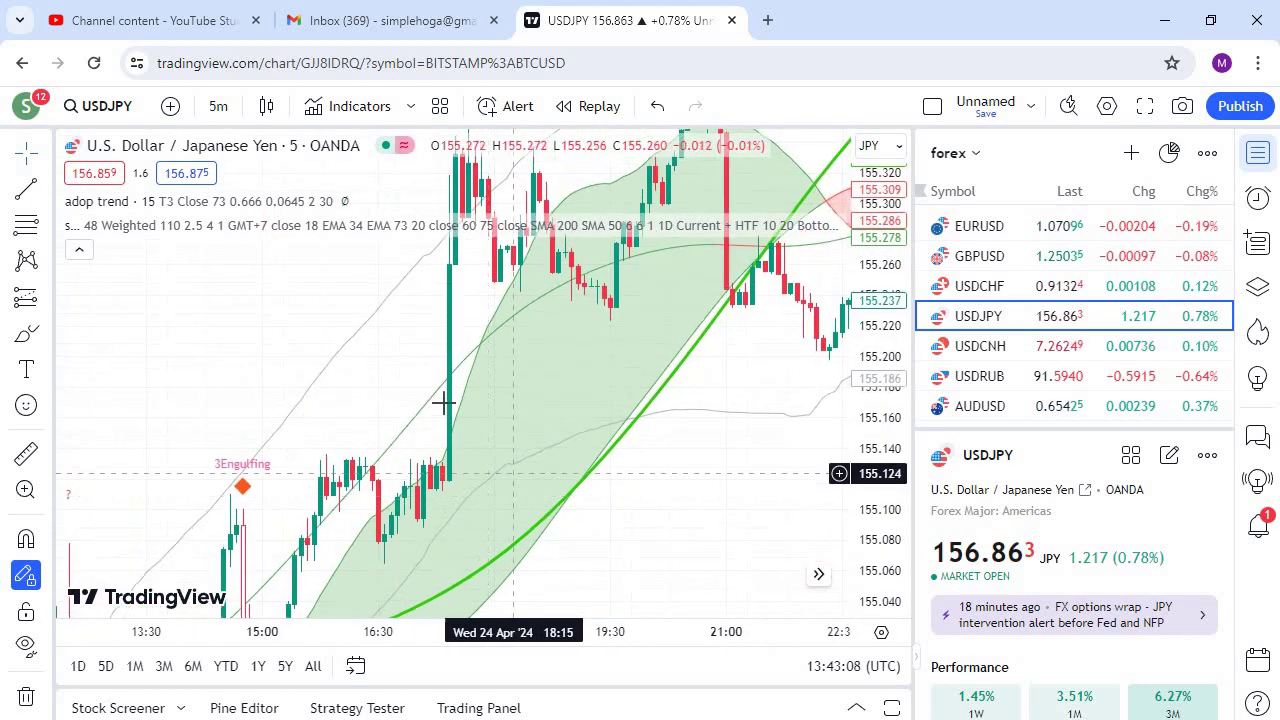
pyautogui.hscroll(5, 318, 484)
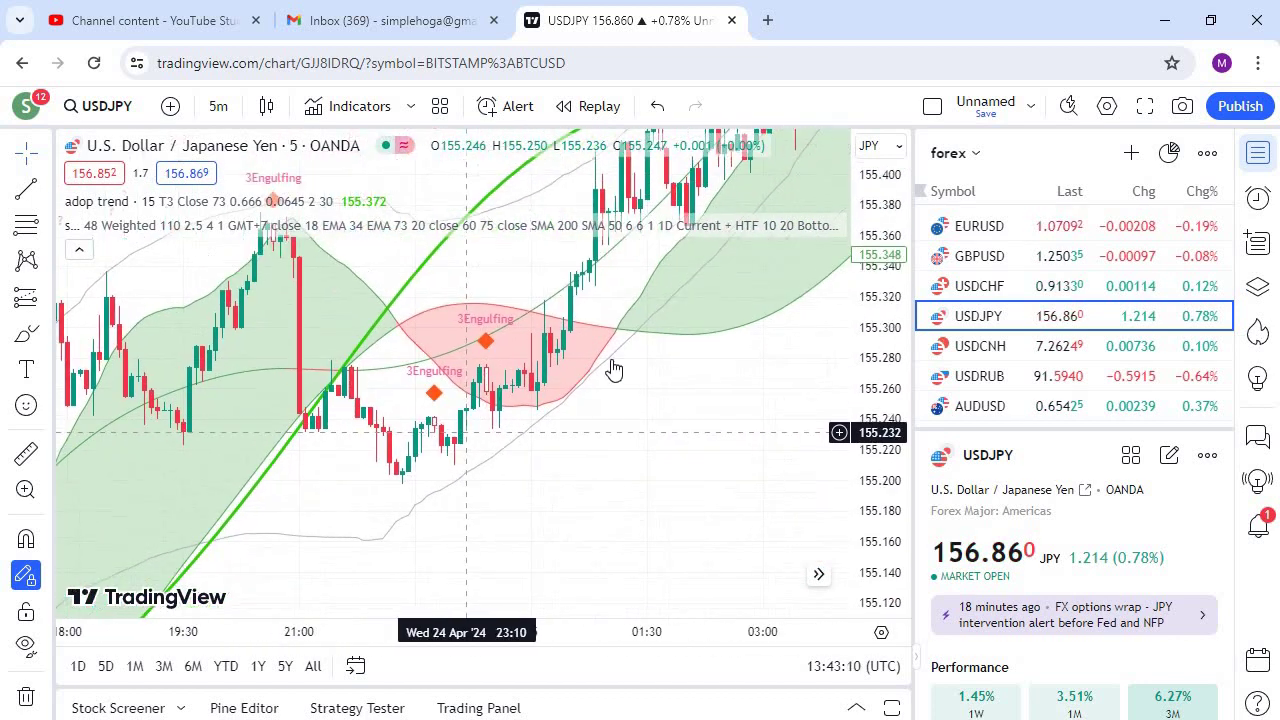
pyautogui.hscroll(3, 511, 330)
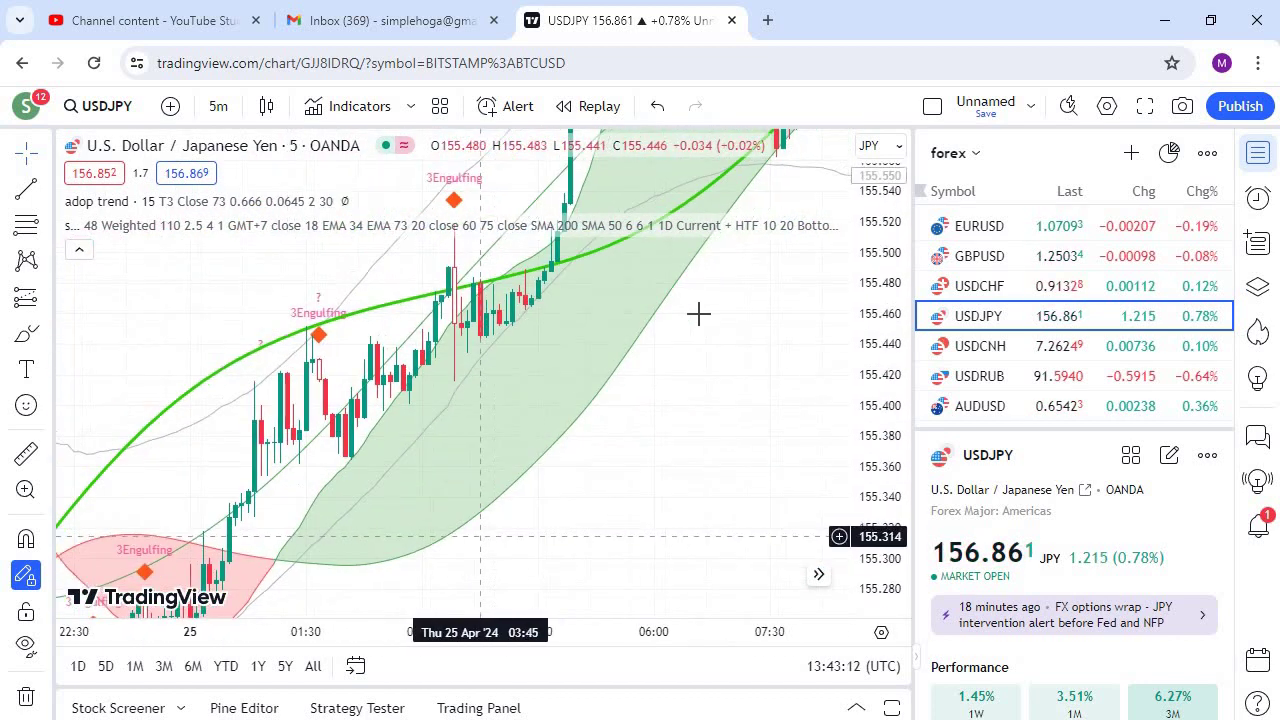
pyautogui.hscroll(3, 829, 583)
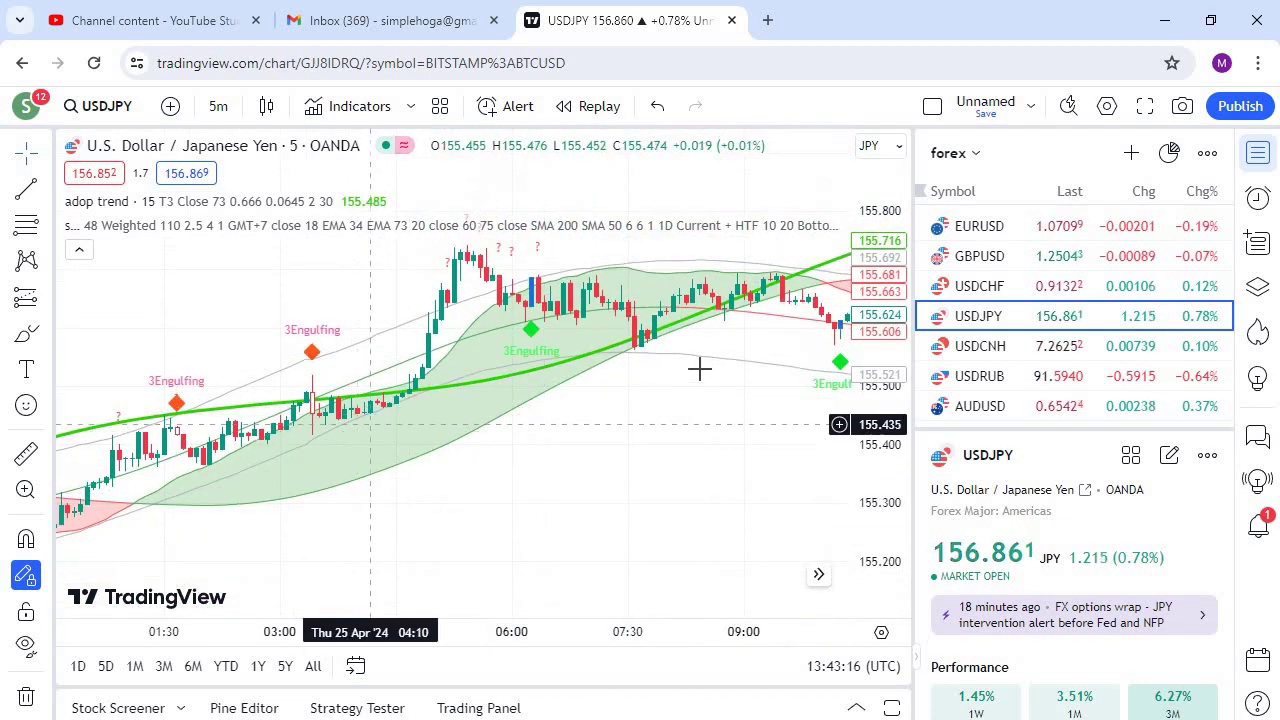
pyautogui.hscroll(10, 126, 396)
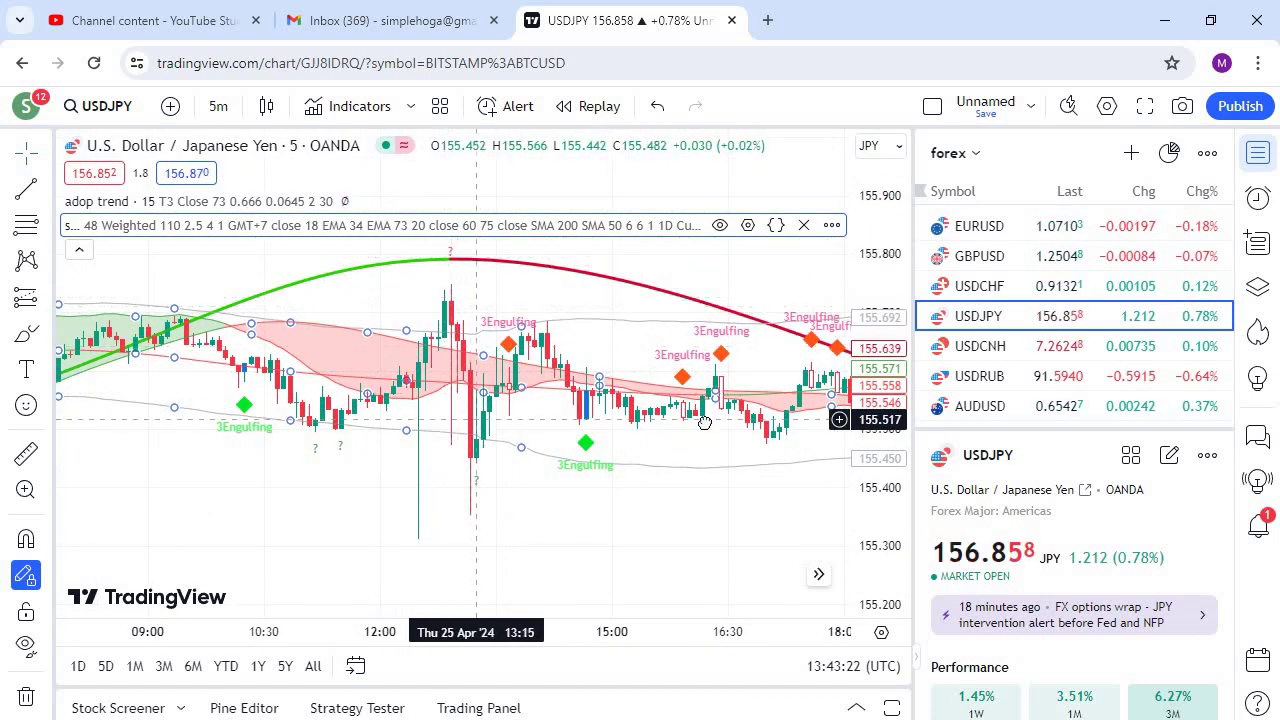
pyautogui.hscroll(9, 554, 392)
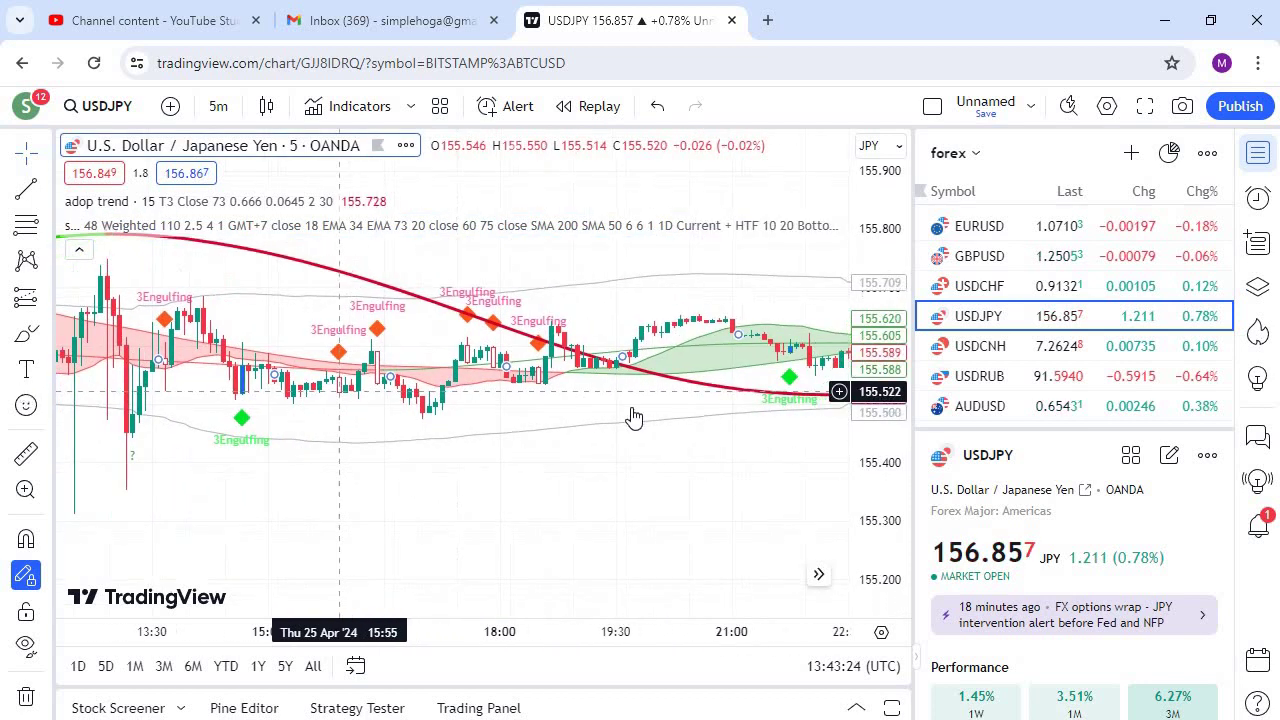
pyautogui.hscroll(8, 554, 392)
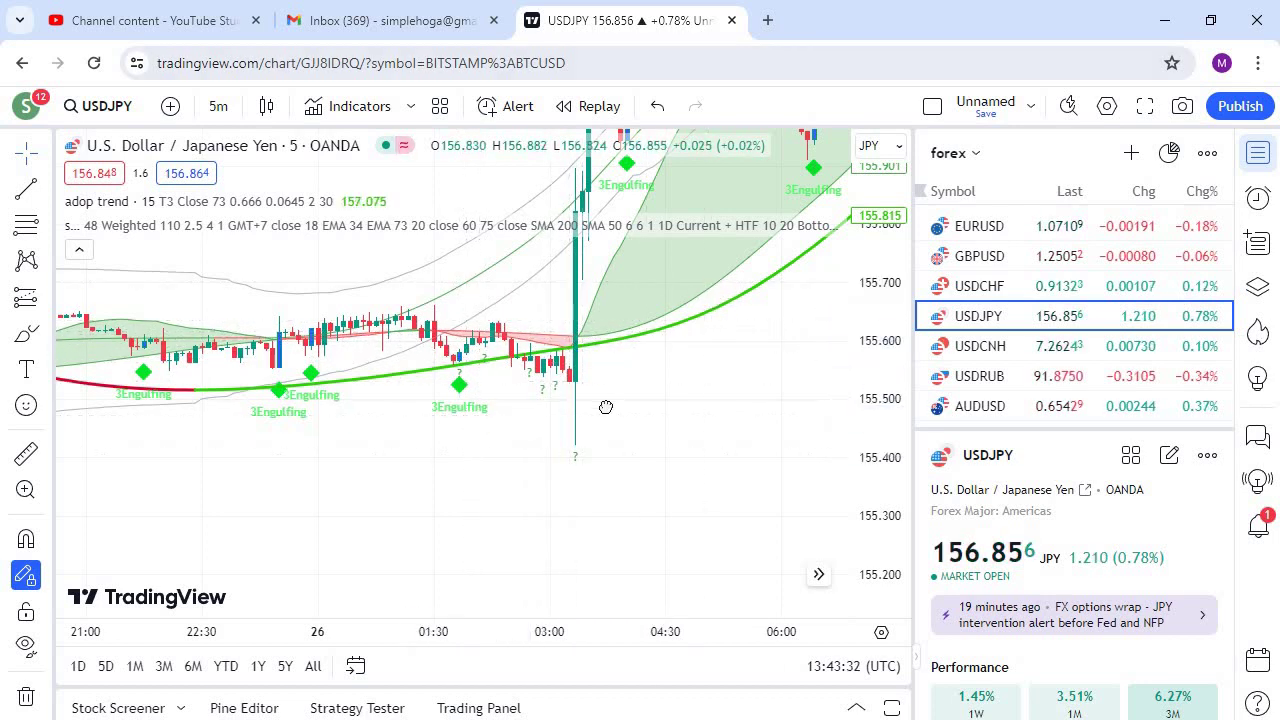
# - Examine the Engulfing signals during the 26 April rally up to the latest USDJPY candle and reset the chart view
pyautogui.moveTo(487, 393); pyautogui.dragTo(303, 506)
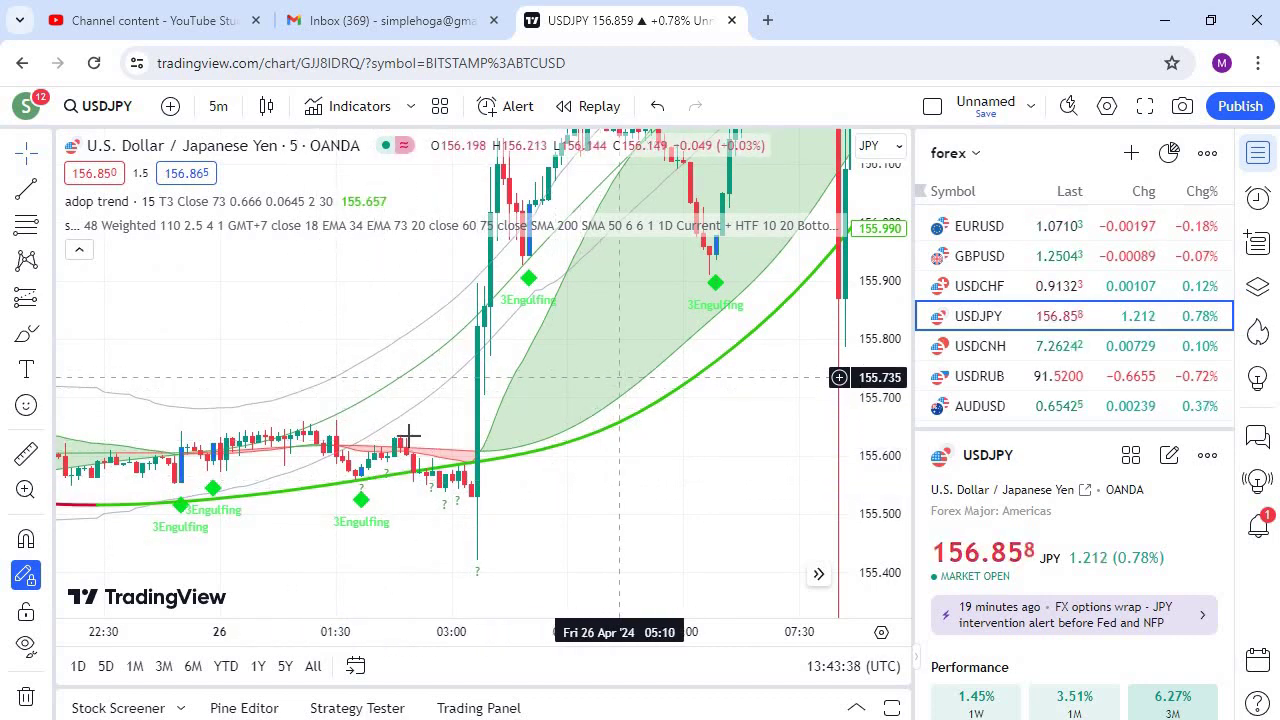
pyautogui.moveTo(614, 374); pyautogui.dragTo(424, 461)
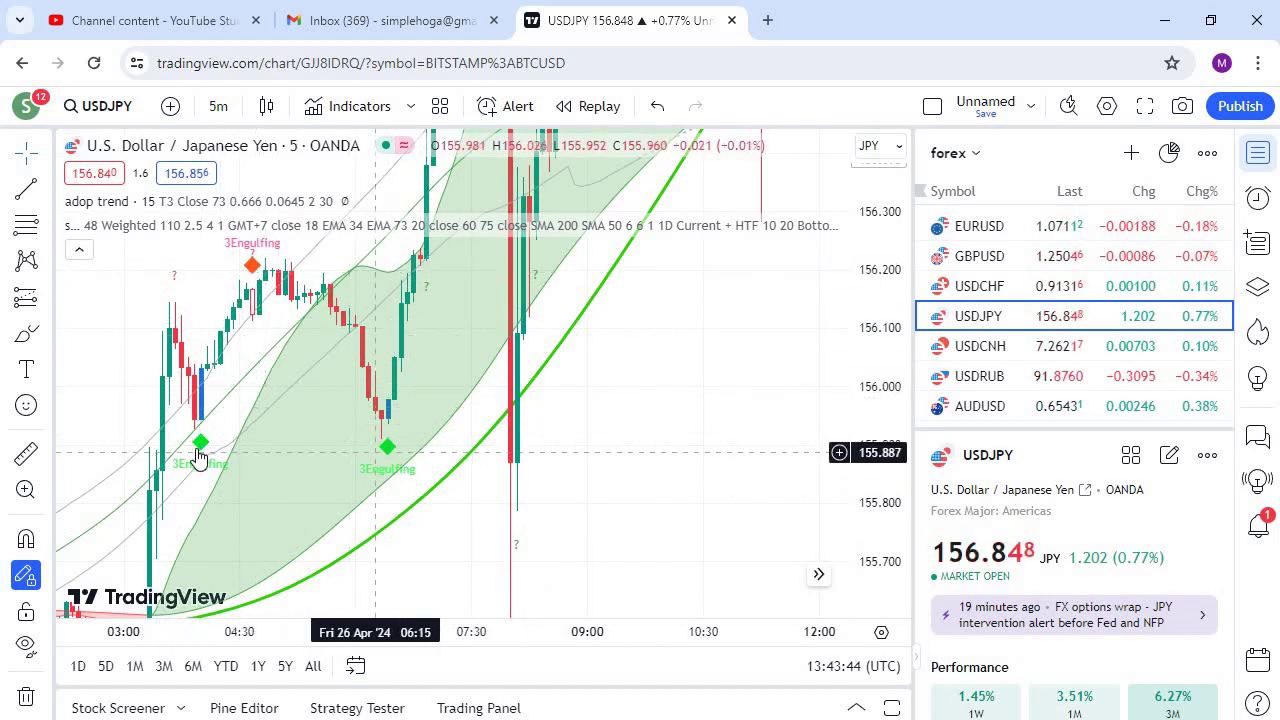
pyautogui.moveTo(572, 393); pyautogui.dragTo(484, 569)
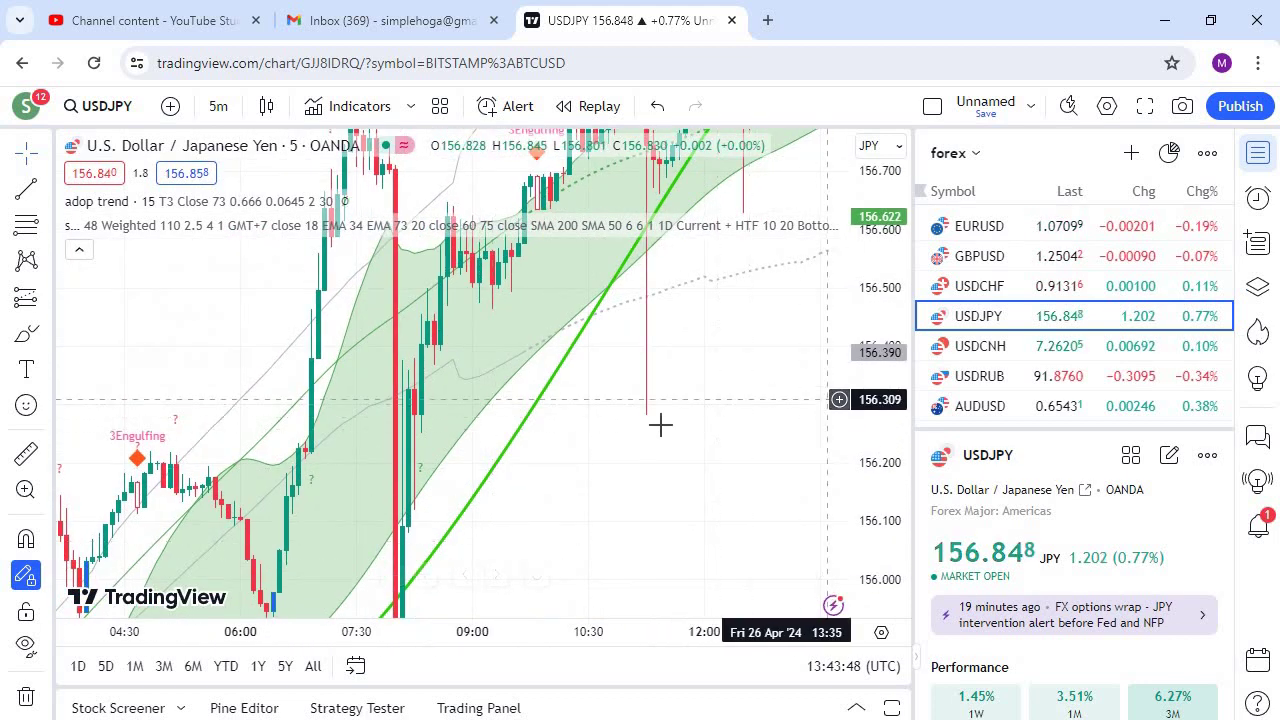
pyautogui.hotkey('alt', 'r')
pyautogui.moveTo(672, 420); pyautogui.dragTo(568, 447)
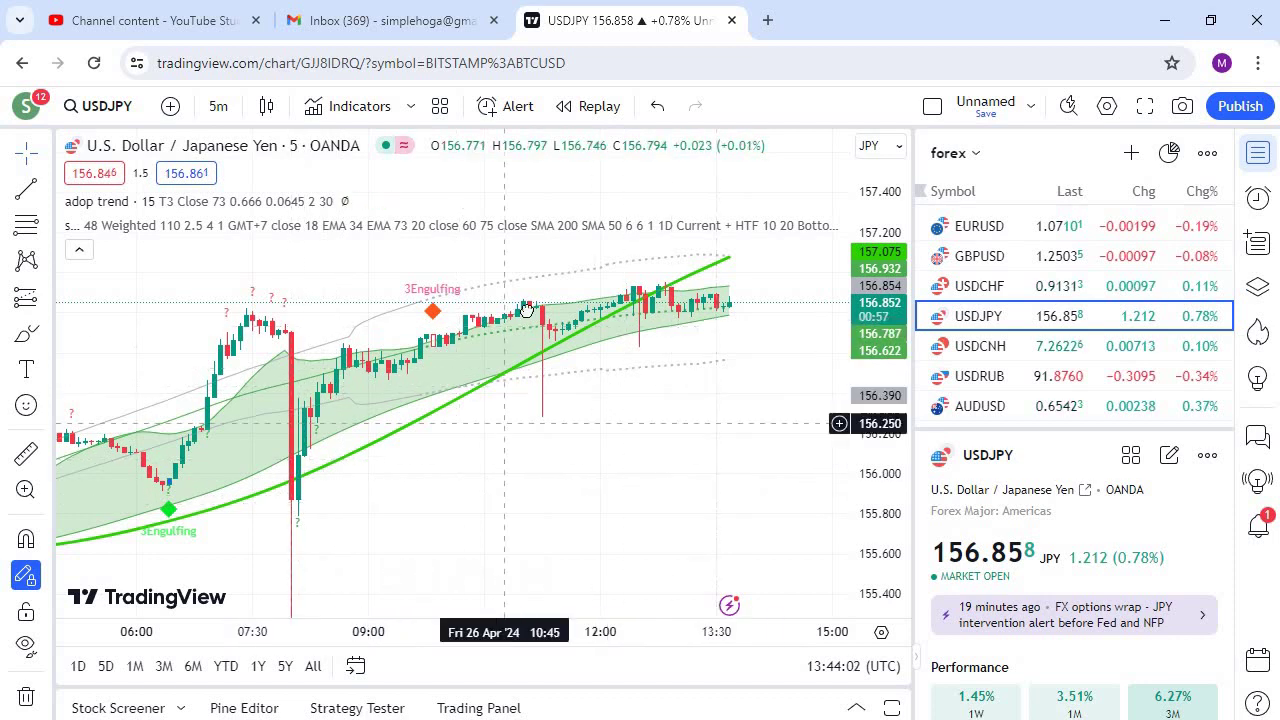
pyautogui.moveTo(497, 437); pyautogui.dragTo(526, 310)
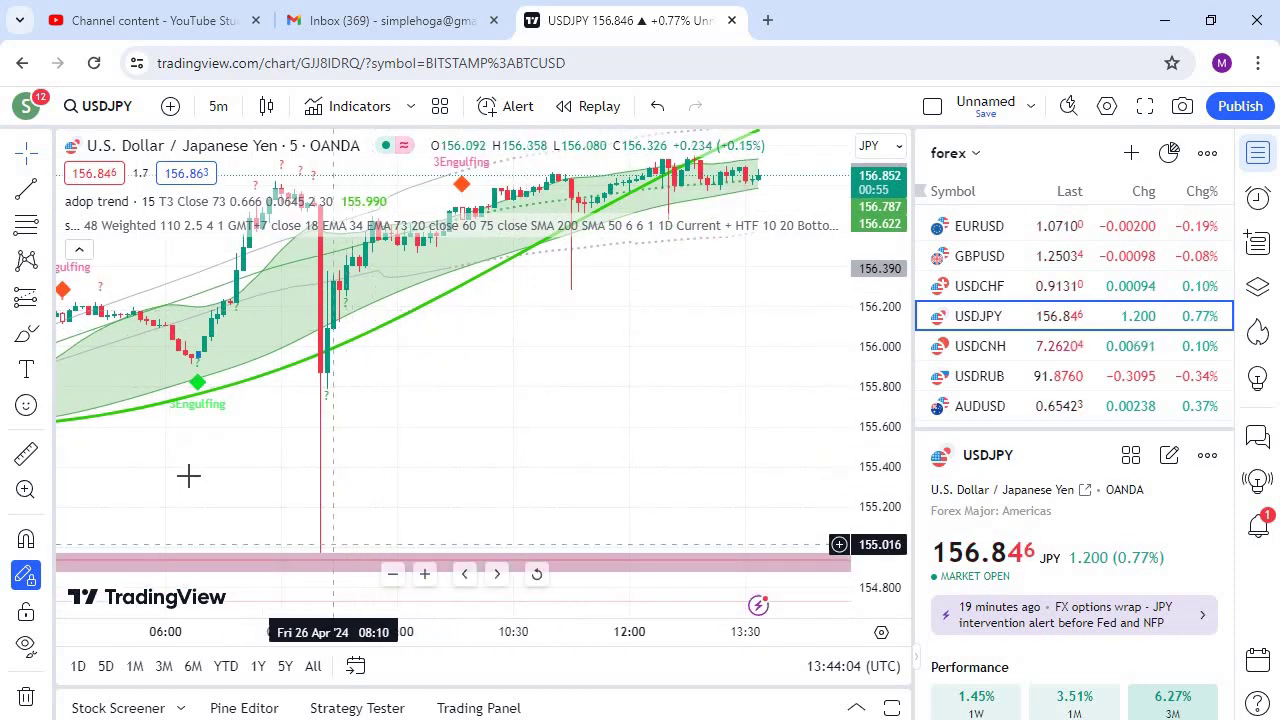
# - Compress the time scale and trace the FVG imbalance zones below price back to their mid-April origins
pyautogui.moveTo(208, 466); pyautogui.dragTo(831, 311)
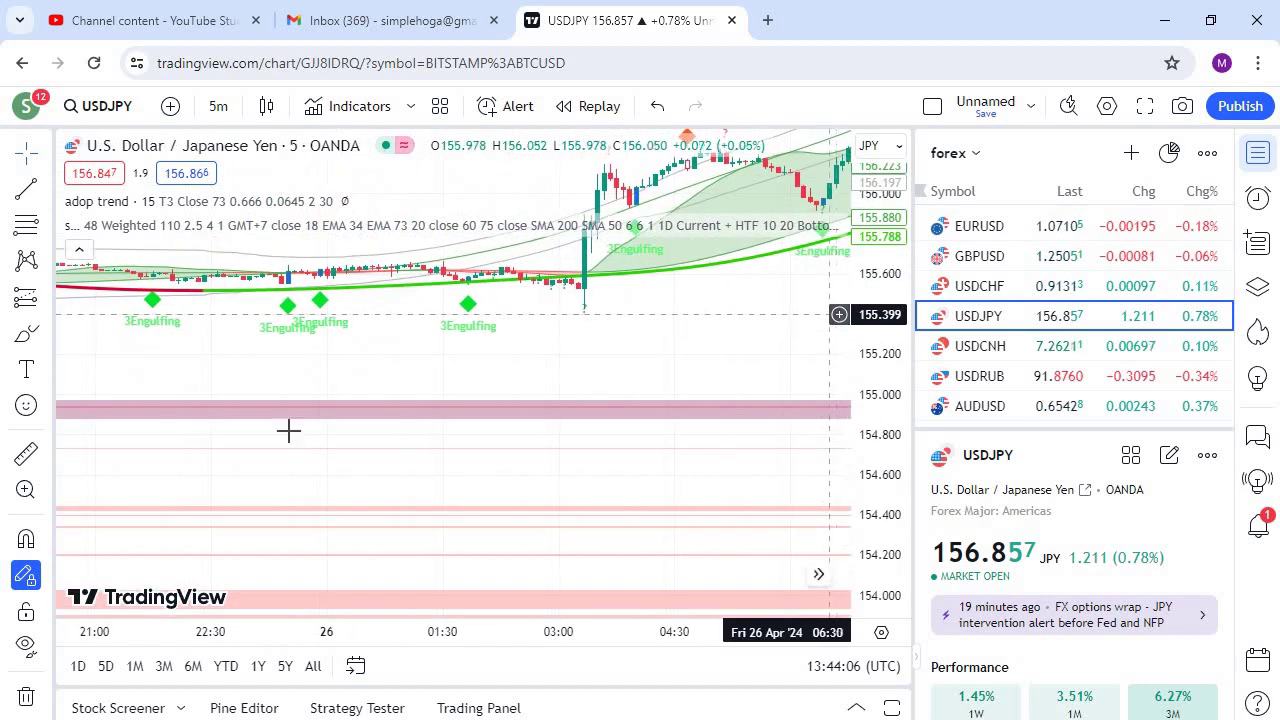
pyautogui.moveTo(234, 411); pyautogui.dragTo(866, 309)
pyautogui.moveTo(234, 354); pyautogui.dragTo(927, 332)
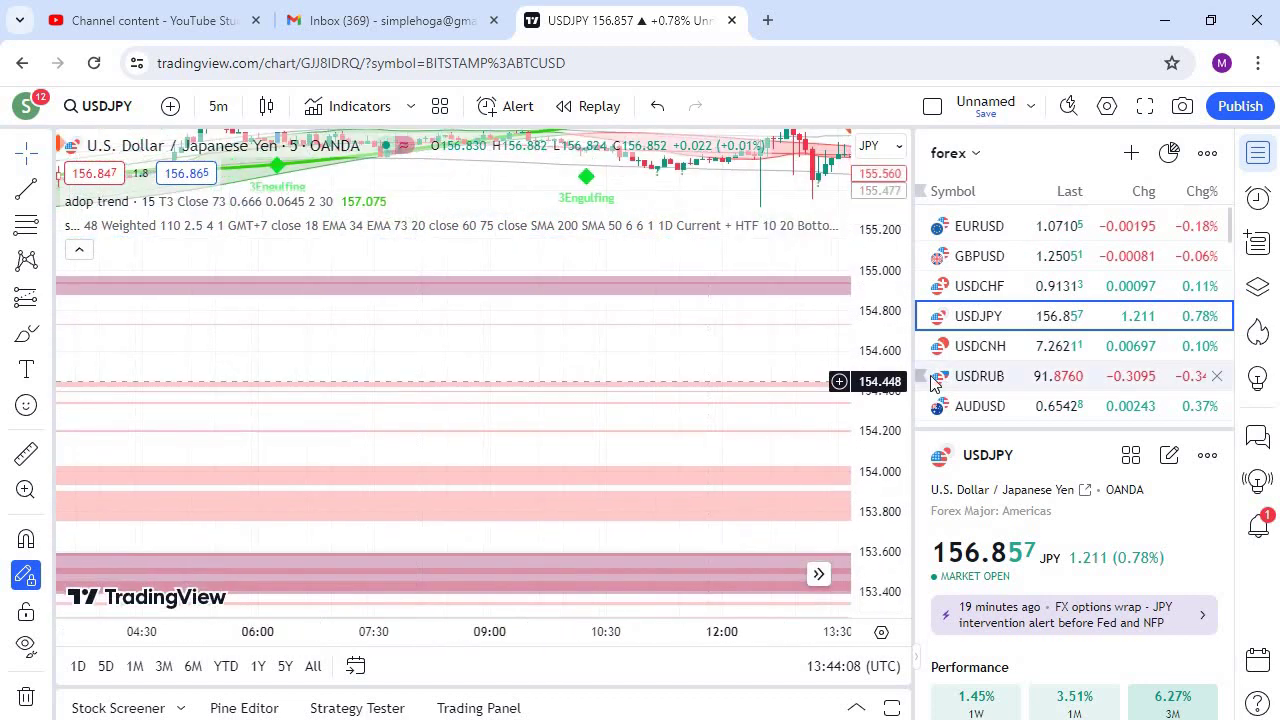
pyautogui.moveTo(214, 355); pyautogui.dragTo(905, 368)
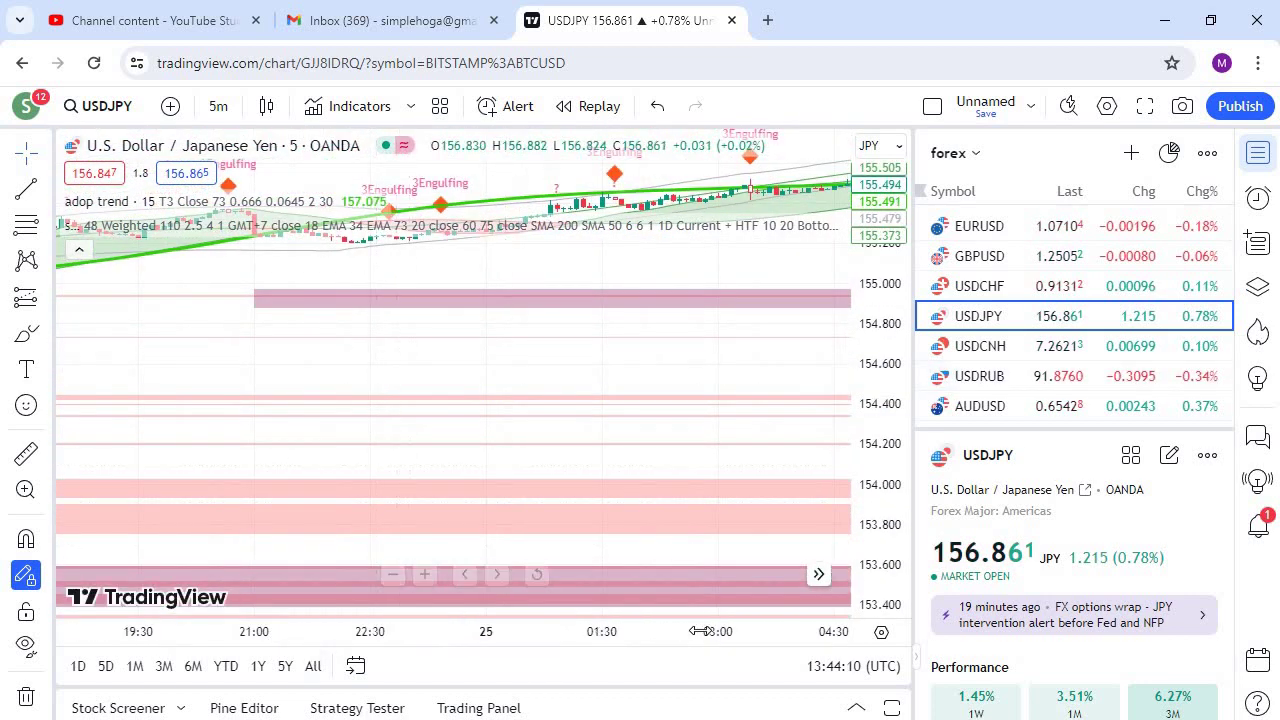
pyautogui.moveTo(838, 619); pyautogui.dragTo(523, 466)
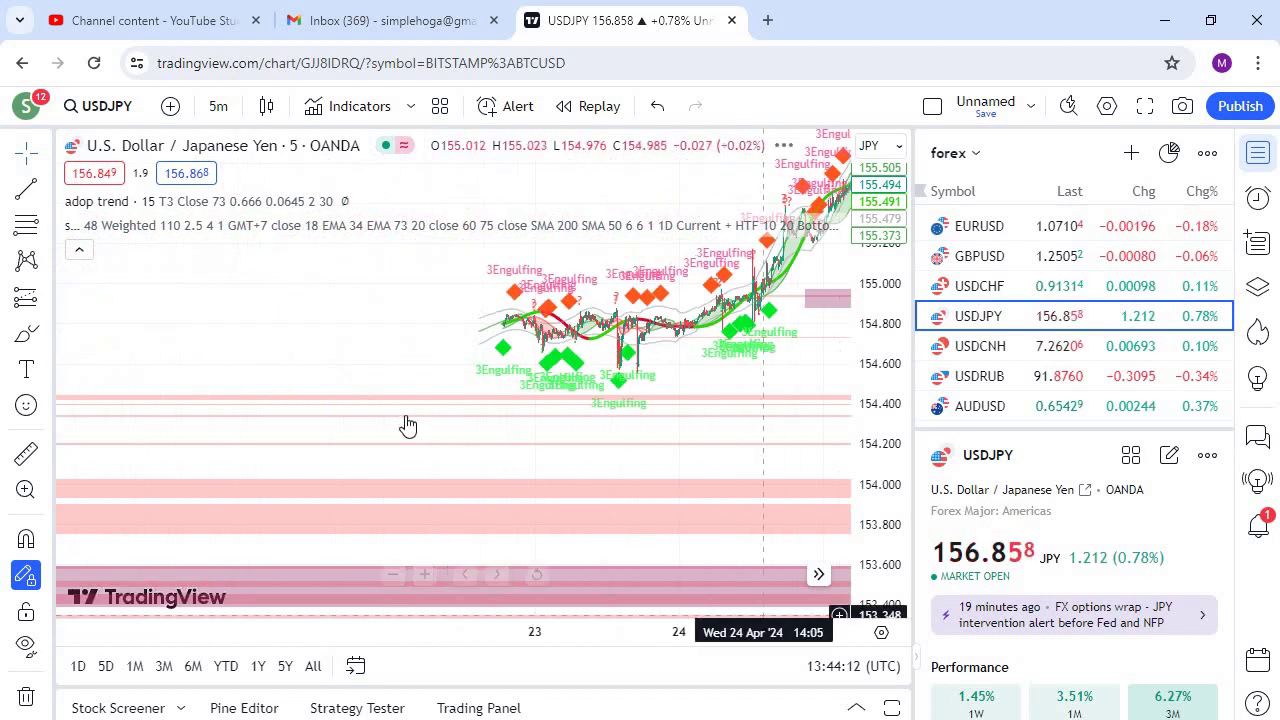
pyautogui.moveTo(441, 388); pyautogui.dragTo(700, 351)
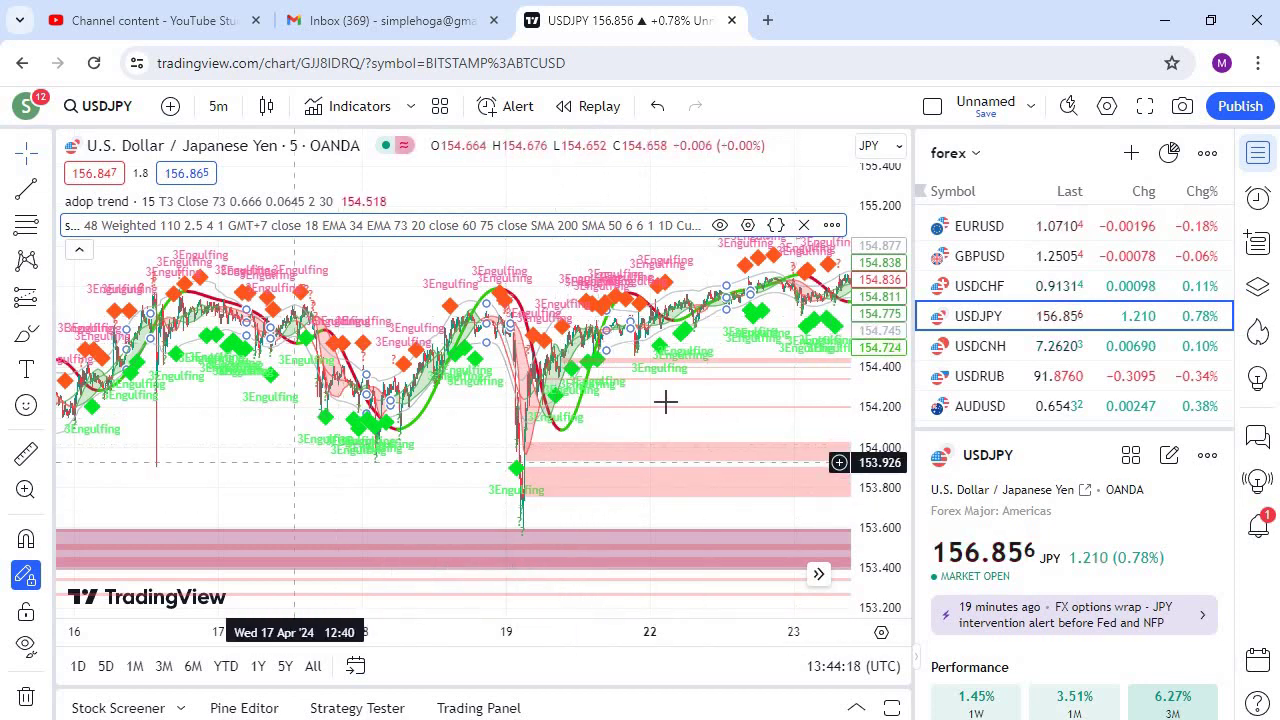
pyautogui.moveTo(320, 454); pyautogui.dragTo(754, 418)
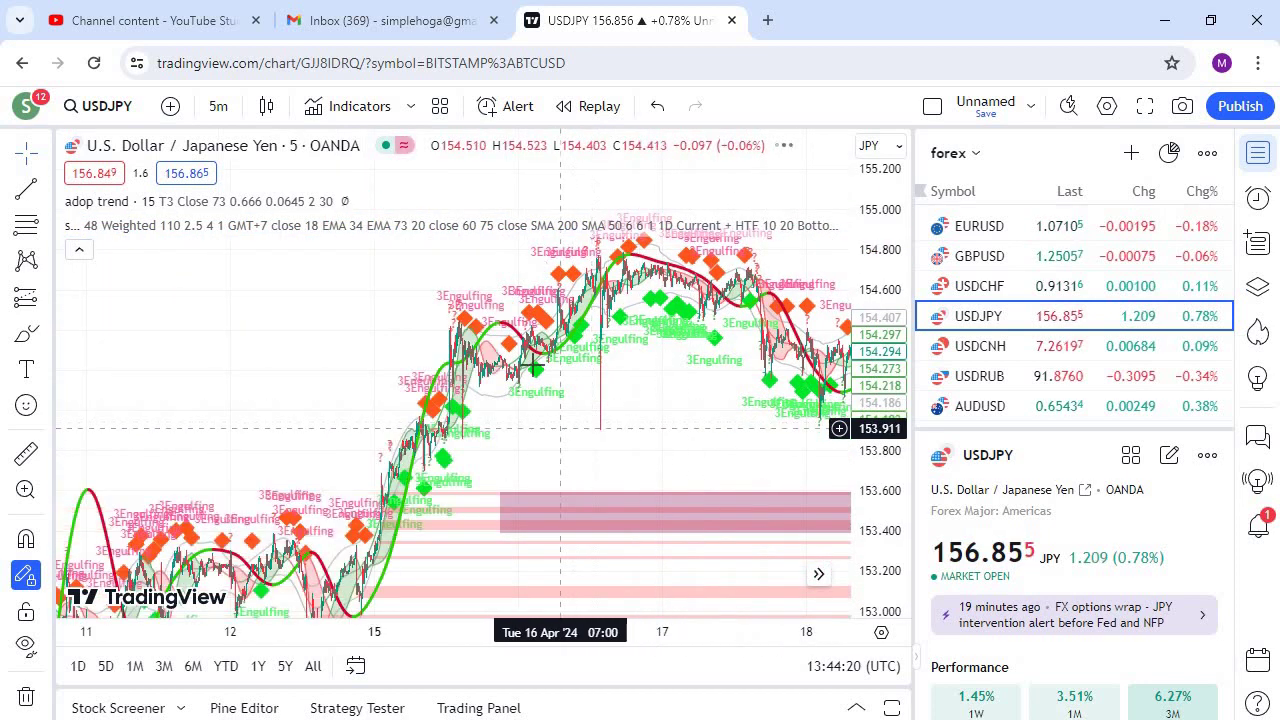
pyautogui.moveTo(427, 476); pyautogui.dragTo(542, 267)
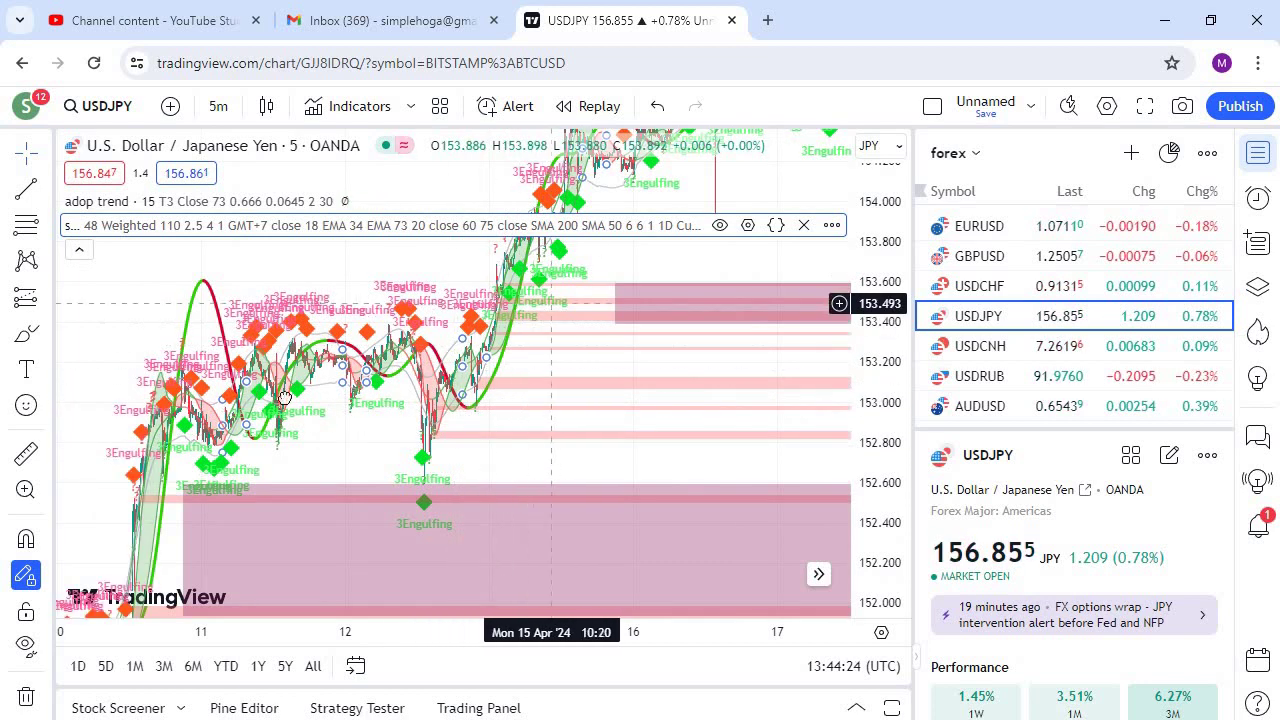
pyautogui.moveTo(329, 506); pyautogui.dragTo(435, 277)
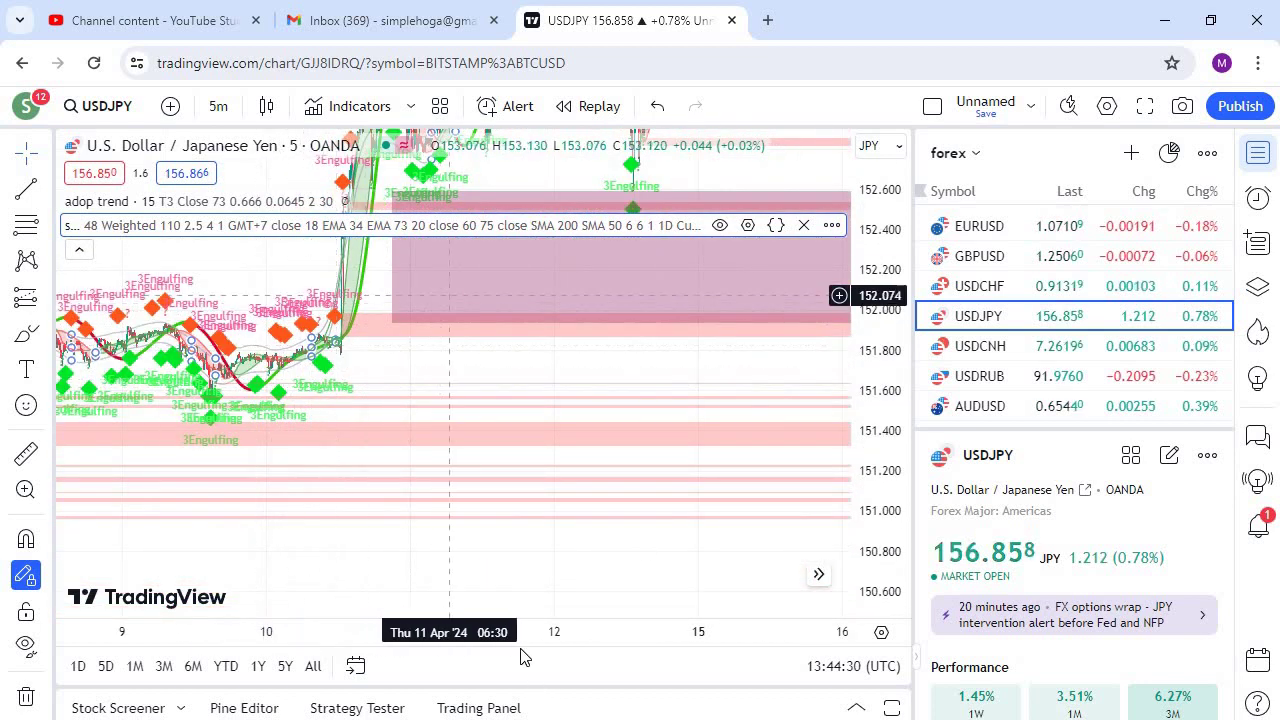
# - Examine the large purple FVG zone starting on 11 April and how the candles through 15 April react to it
pyautogui.moveTo(267, 371); pyautogui.dragTo(733, 395)
pyautogui.hscroll(-2, 548, 601)
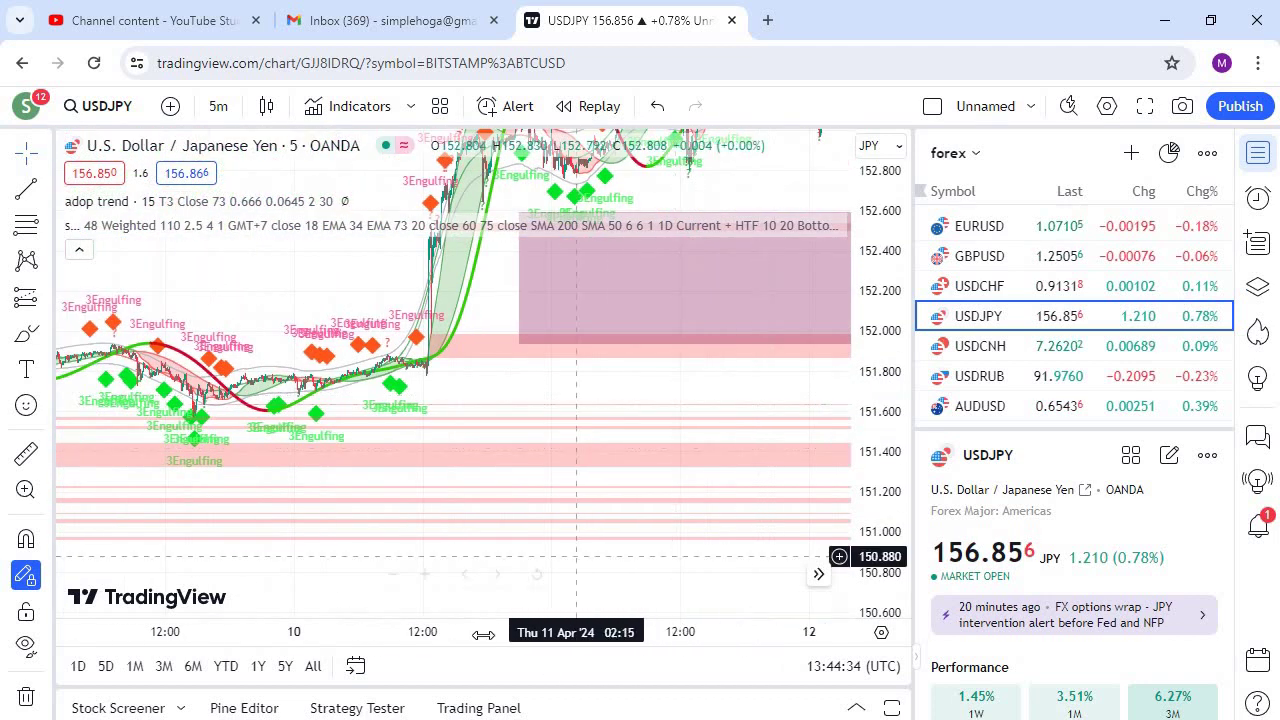
pyautogui.moveTo(335, 409); pyautogui.dragTo(686, 369)
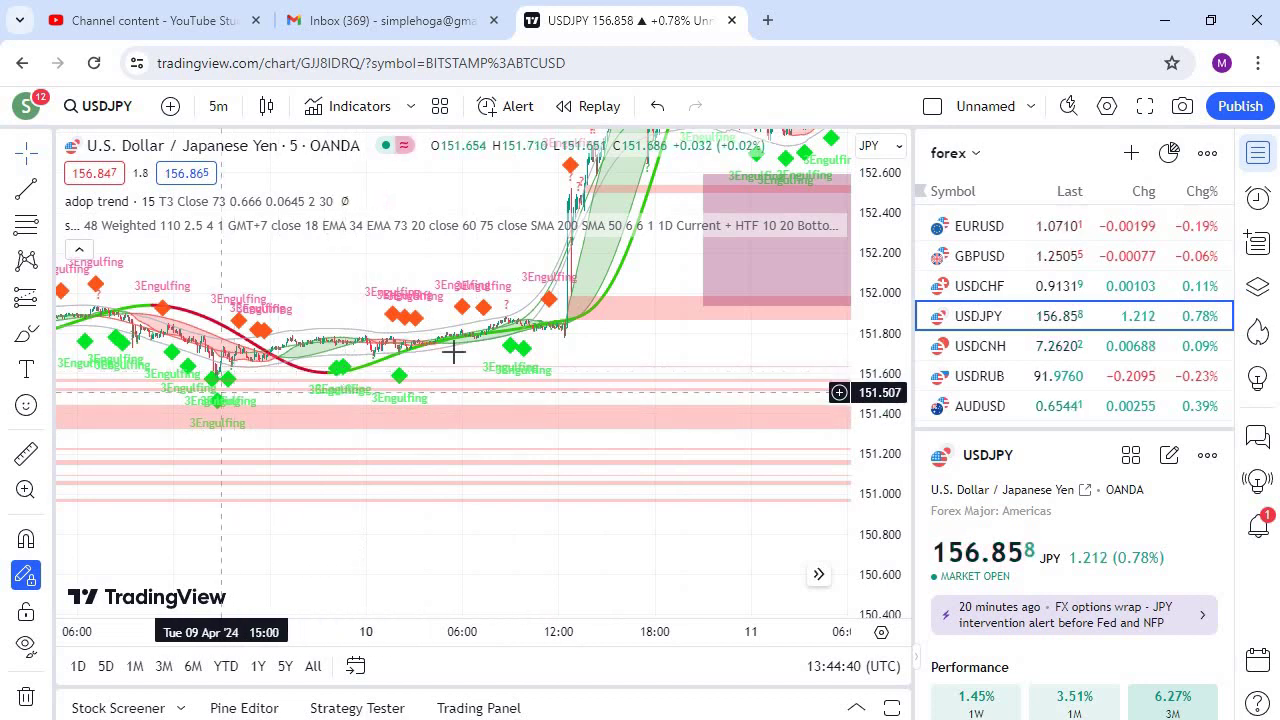
pyautogui.hscroll(5, 363, 417)
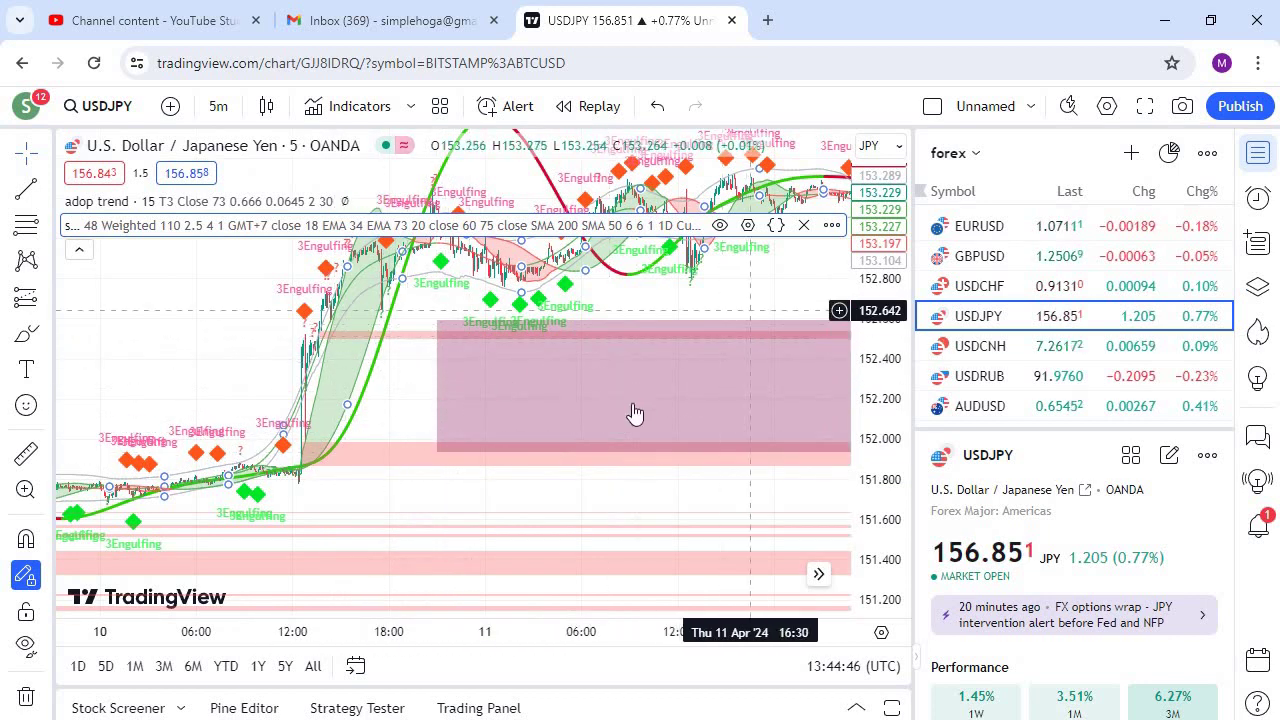
pyautogui.hscroll(8, 634, 412)
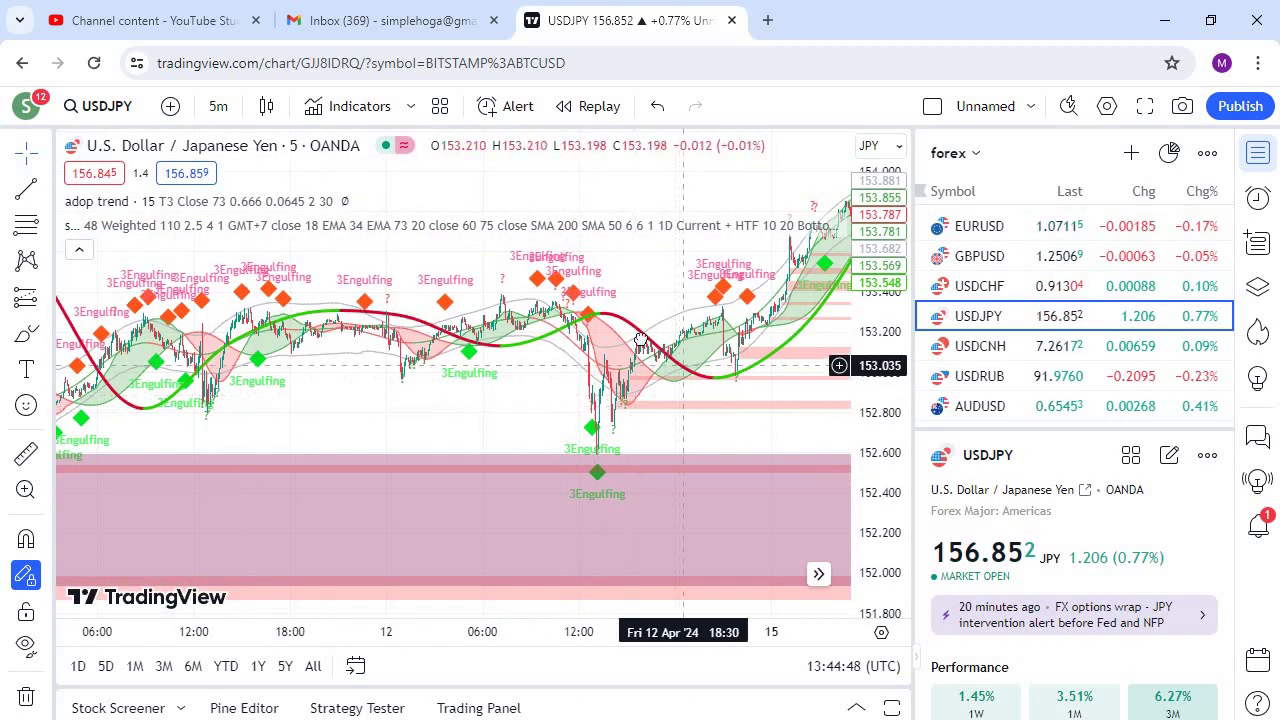
pyautogui.moveTo(688, 341); pyautogui.dragTo(188, 447)
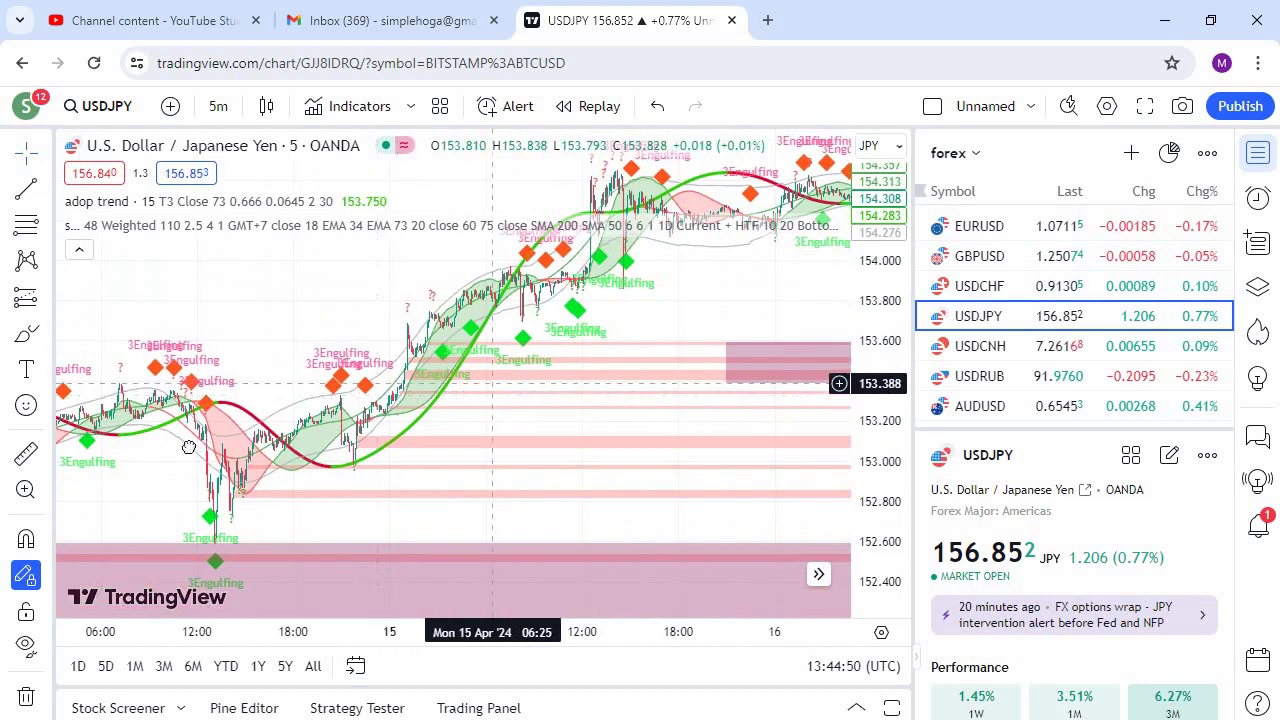
# - Follow the USDJPY candles from 15 April to the latest one on 26 April, examining the Engulfing signals and FVG zones below price
pyautogui.hscroll(15, 673, 392)
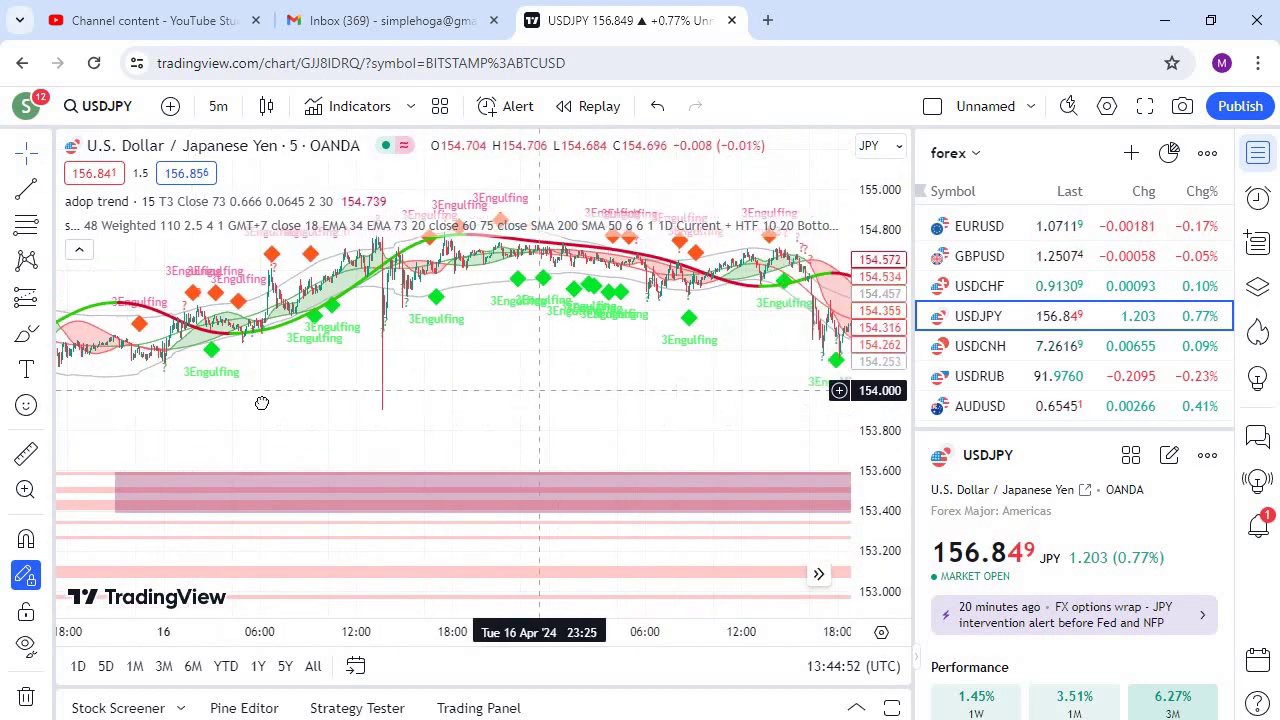
pyautogui.moveTo(582, 390); pyautogui.dragTo(258, 449)
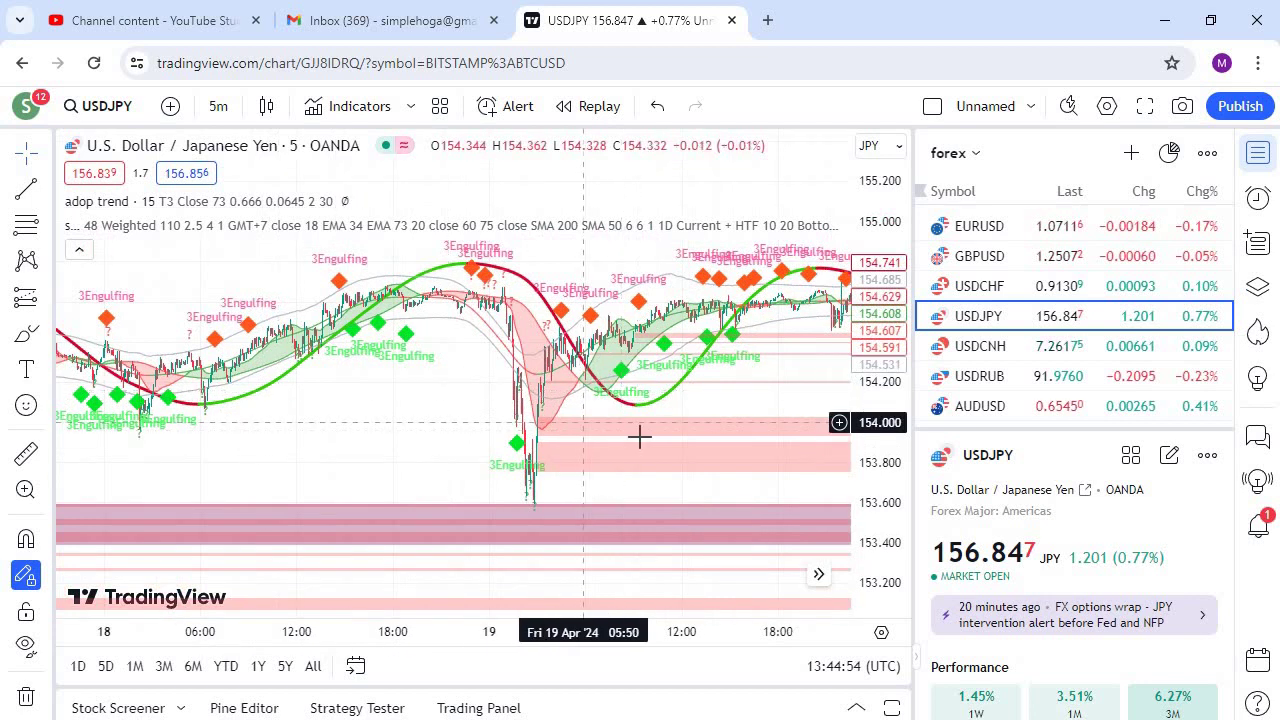
pyautogui.moveTo(752, 351); pyautogui.dragTo(246, 449)
pyautogui.moveTo(703, 409); pyautogui.dragTo(165, 442)
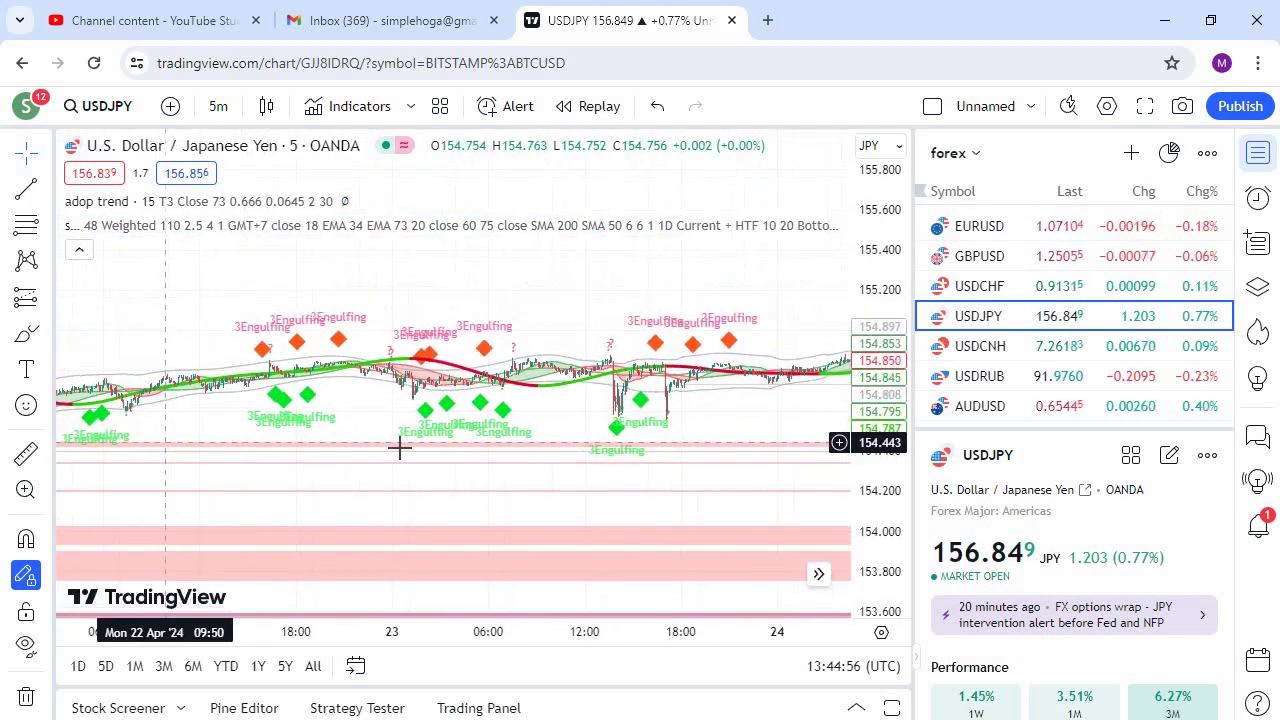
pyautogui.moveTo(724, 406); pyautogui.dragTo(352, 426)
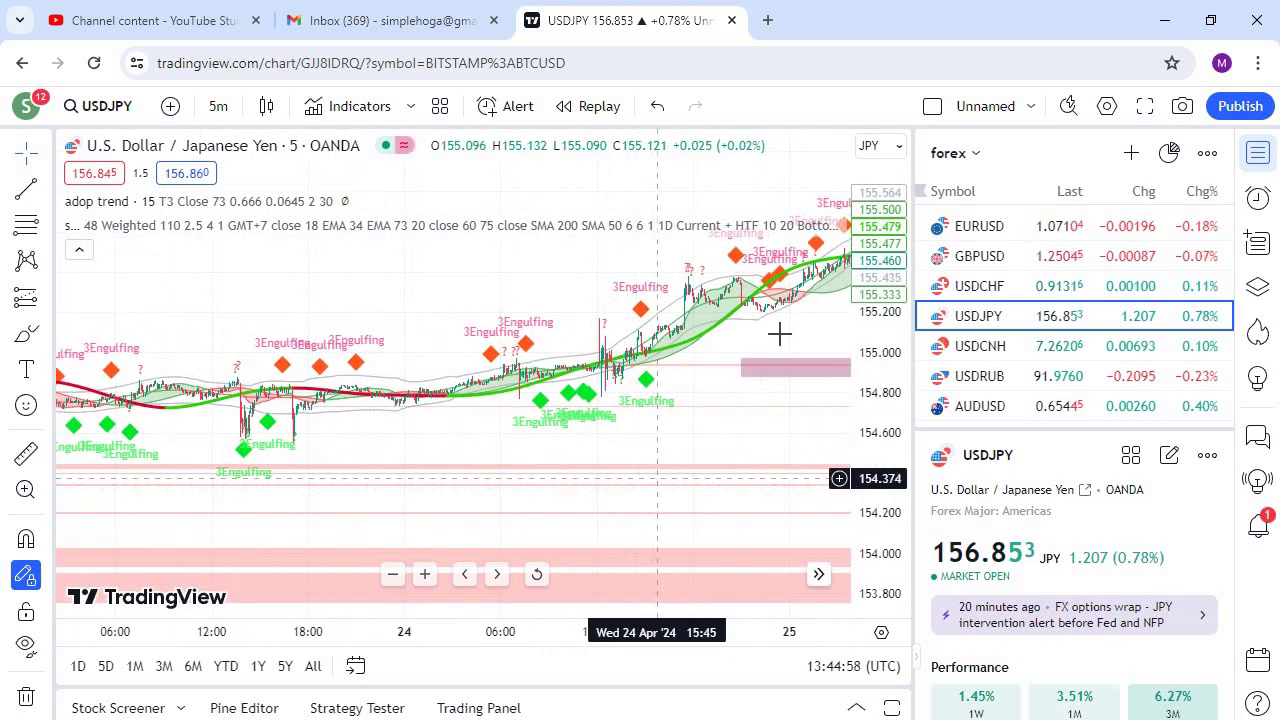
pyautogui.moveTo(650, 385); pyautogui.dragTo(174, 456)
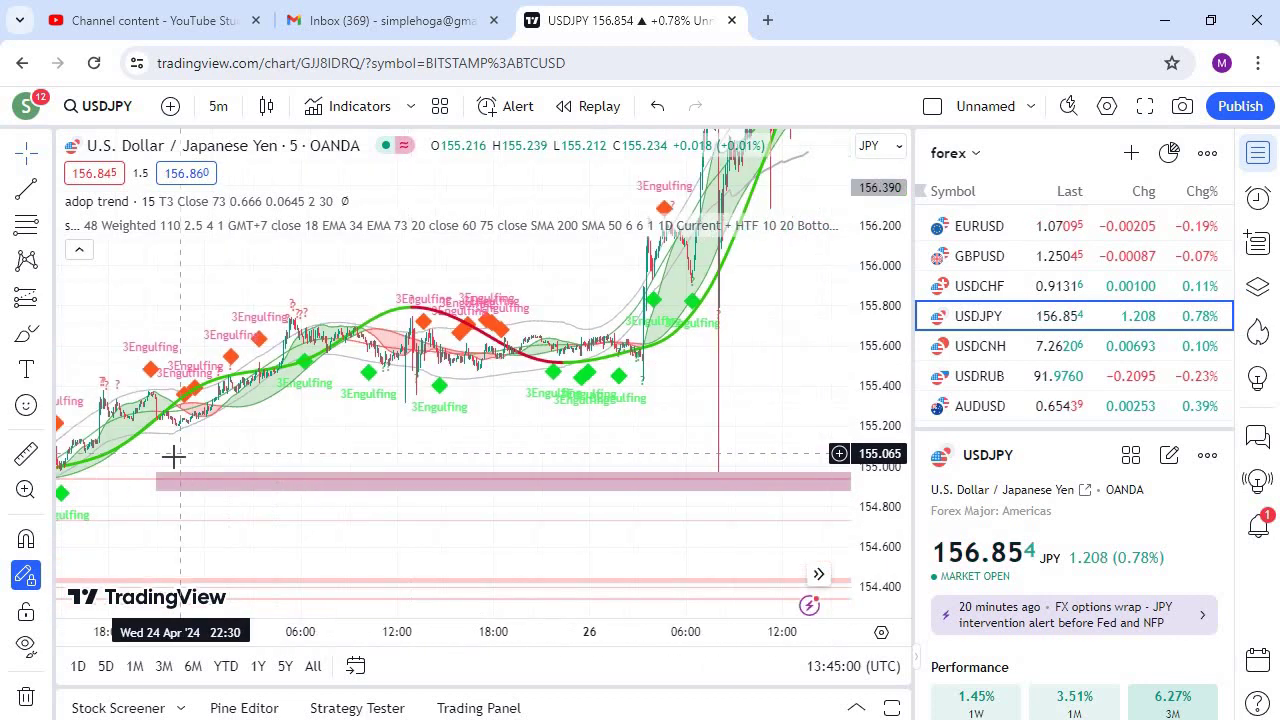
pyautogui.hscroll(10, 480, 497)
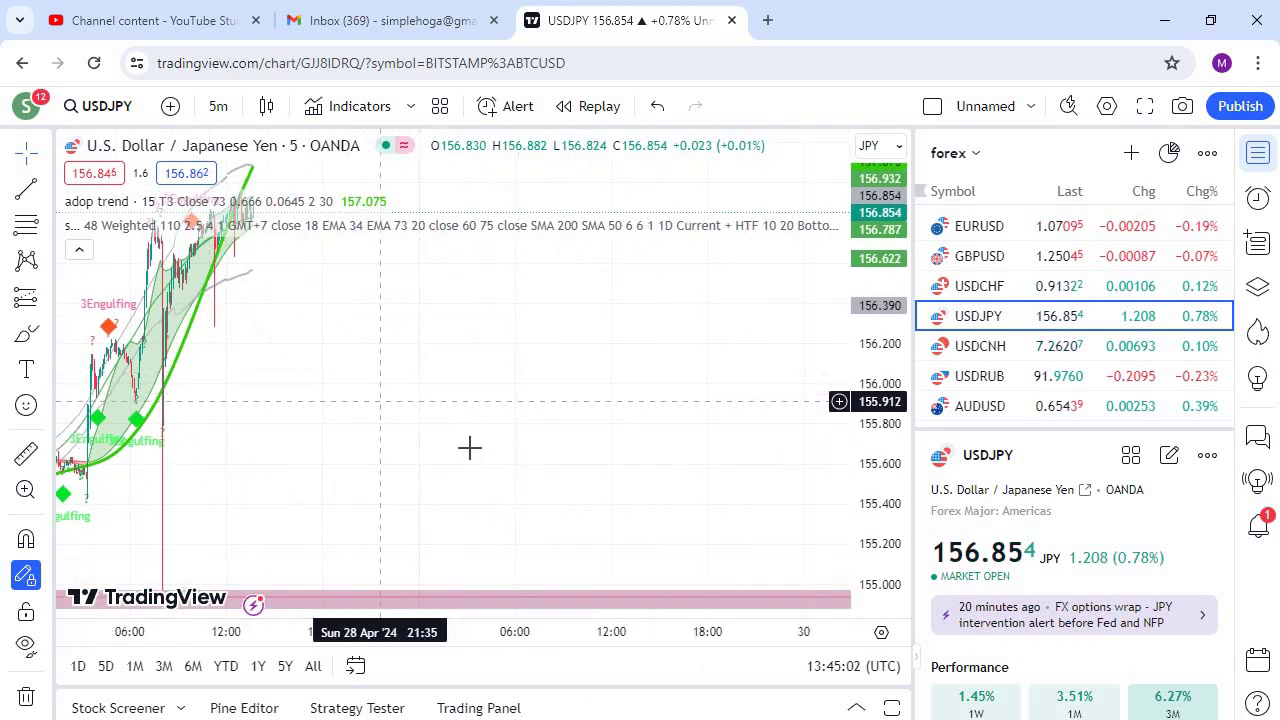
pyautogui.hscroll(-2, 640, 440)
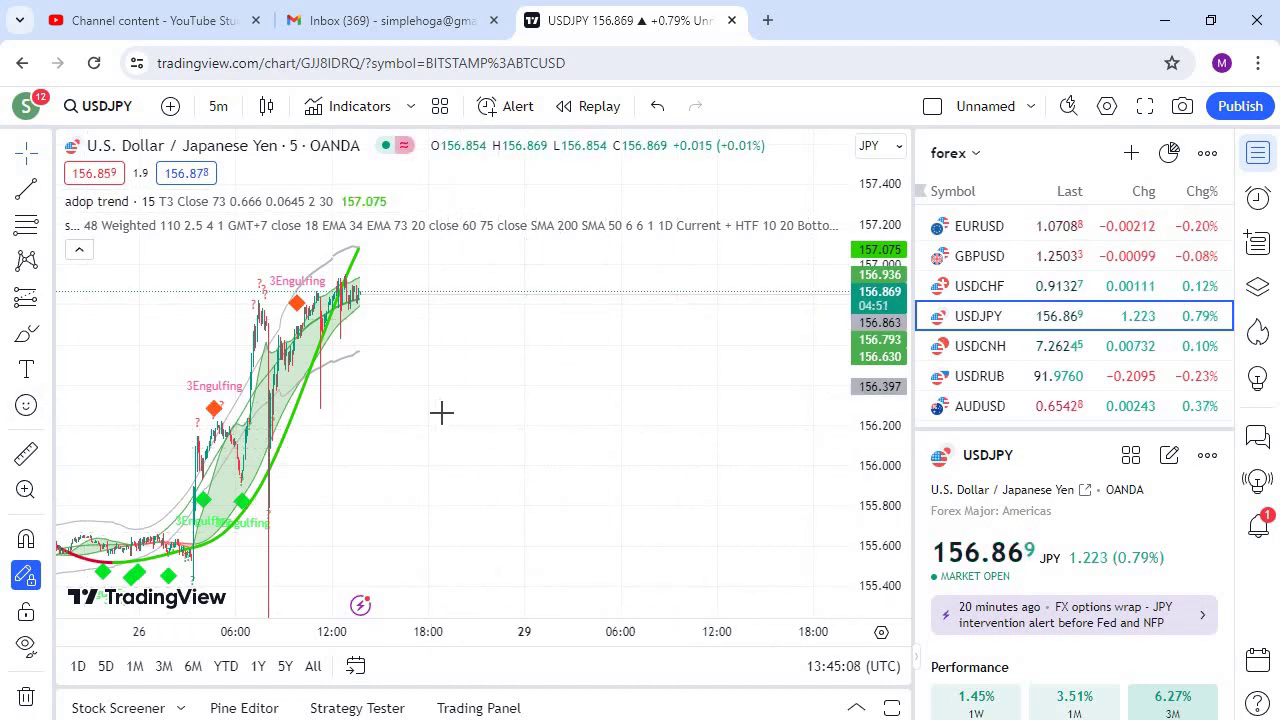
# - Switch the chart to EURUSD and scale it to show the latest 26 April candles with the FVG zones beneath them
pyautogui.click(985, 228)
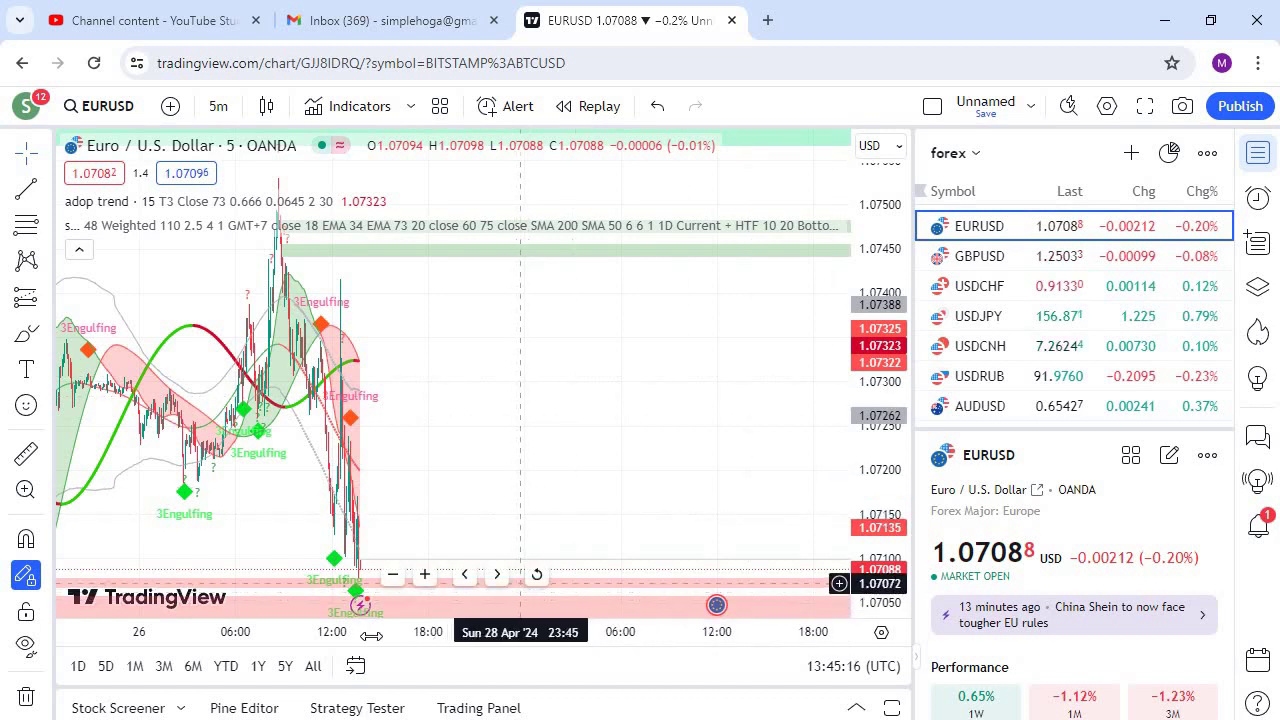
pyautogui.scroll(5, 259, 447)
pyautogui.moveTo(259, 447); pyautogui.dragTo(656, 443)
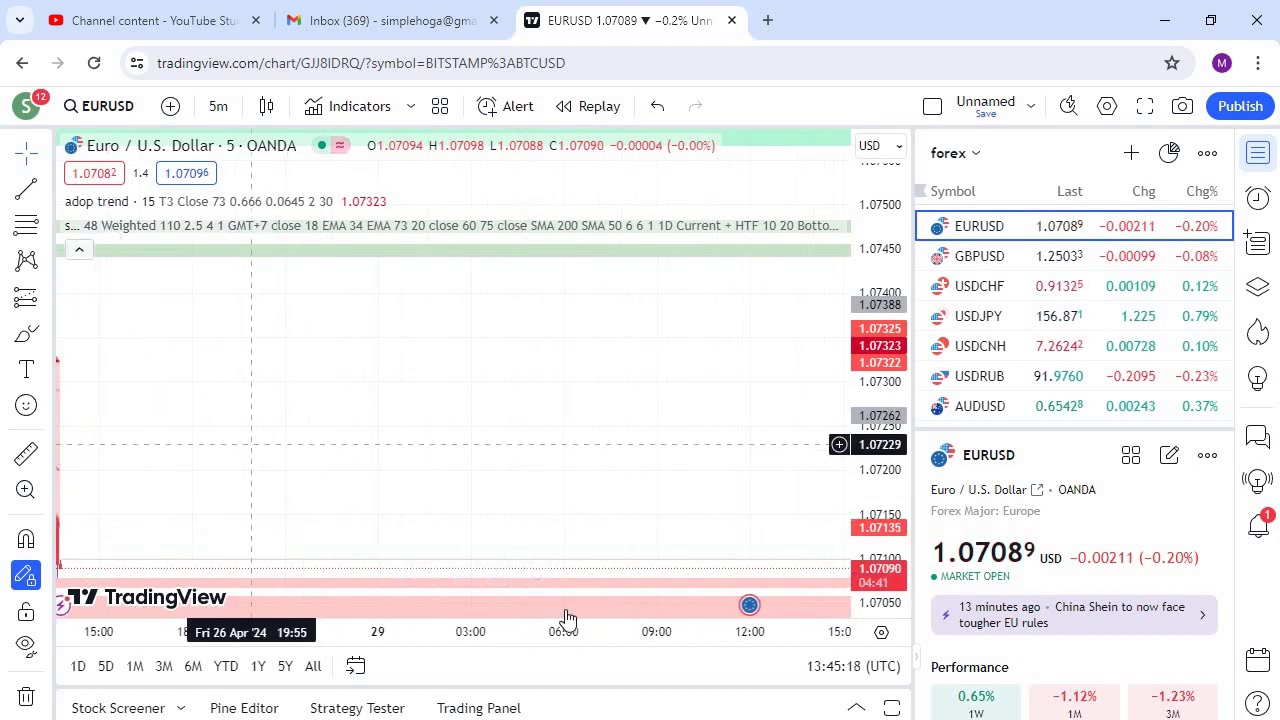
pyautogui.moveTo(340, 622); pyautogui.dragTo(786, 397)
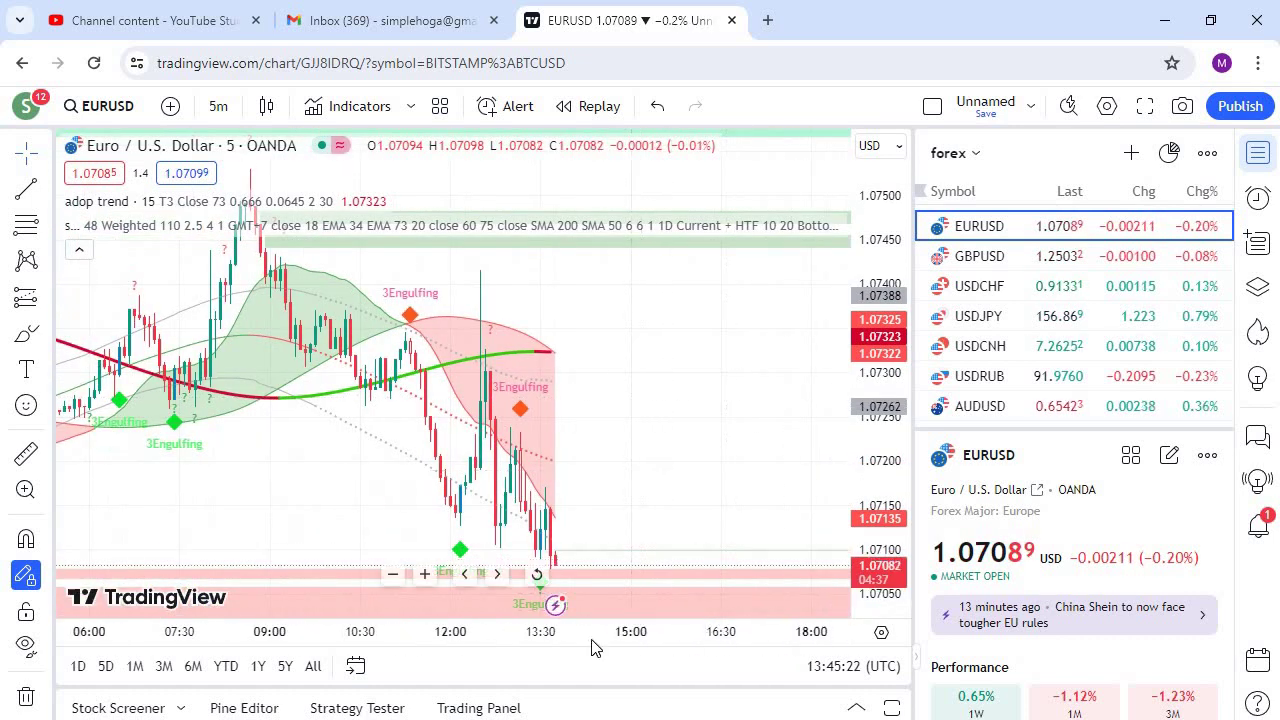
pyautogui.click(611, 615)
pyautogui.moveTo(579, 583); pyautogui.dragTo(566, 569)
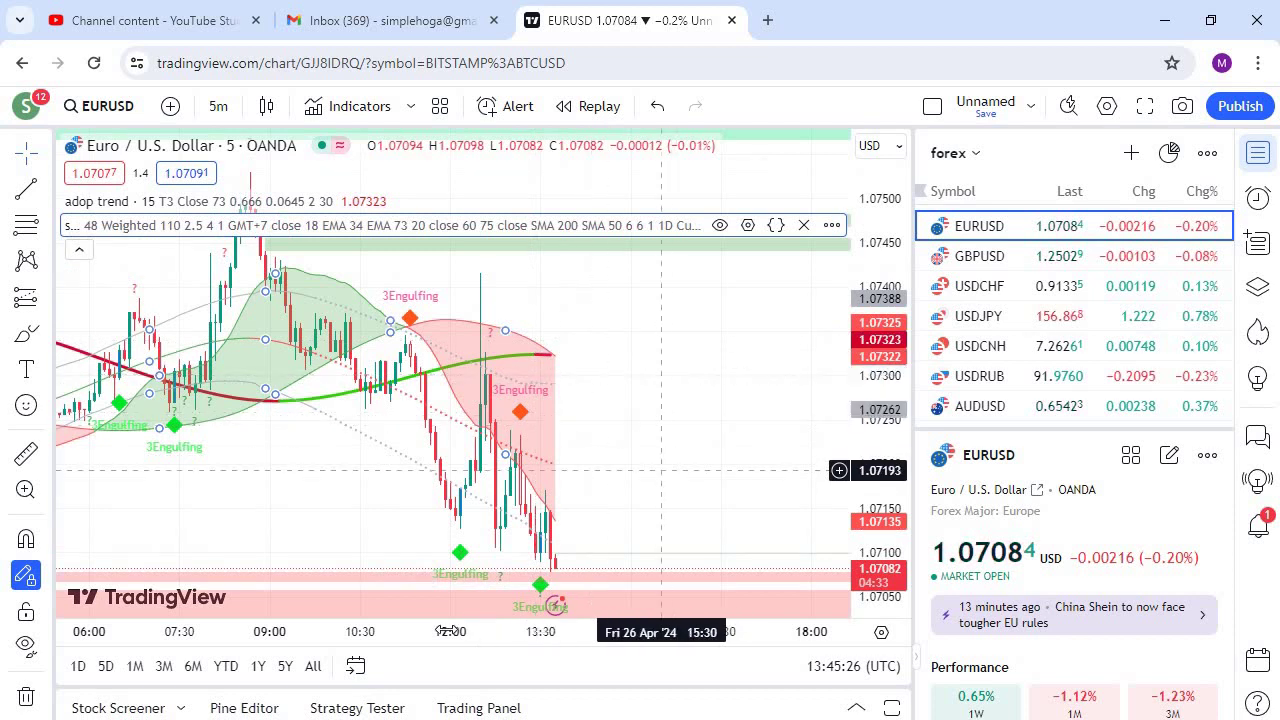
pyautogui.moveTo(509, 440); pyautogui.dragTo(714, 299)
pyautogui.scroll(3, 714, 299)
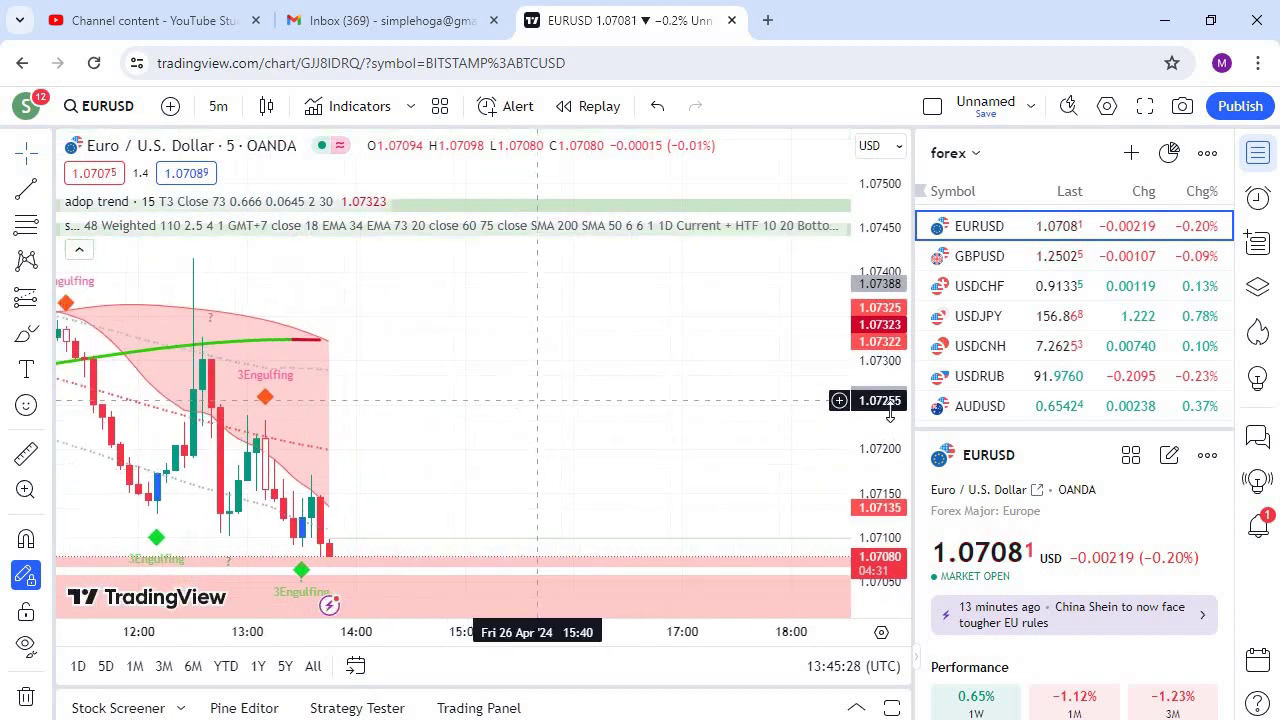
pyautogui.moveTo(878, 245); pyautogui.dragTo(878, 408)
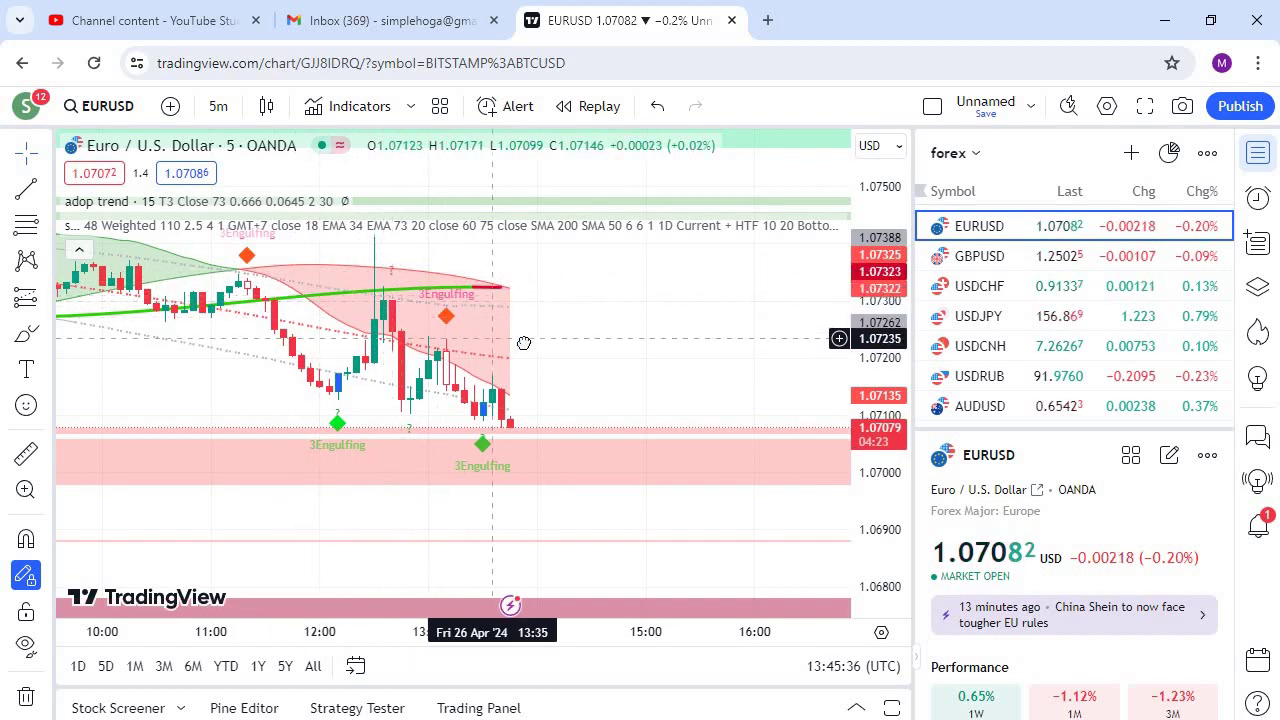
# - Trace the EURUSD Engulfing signals from the latest 26 April candles back to the afternoon of 25 April
pyautogui.moveTo(396, 306); pyautogui.dragTo(407, 352)
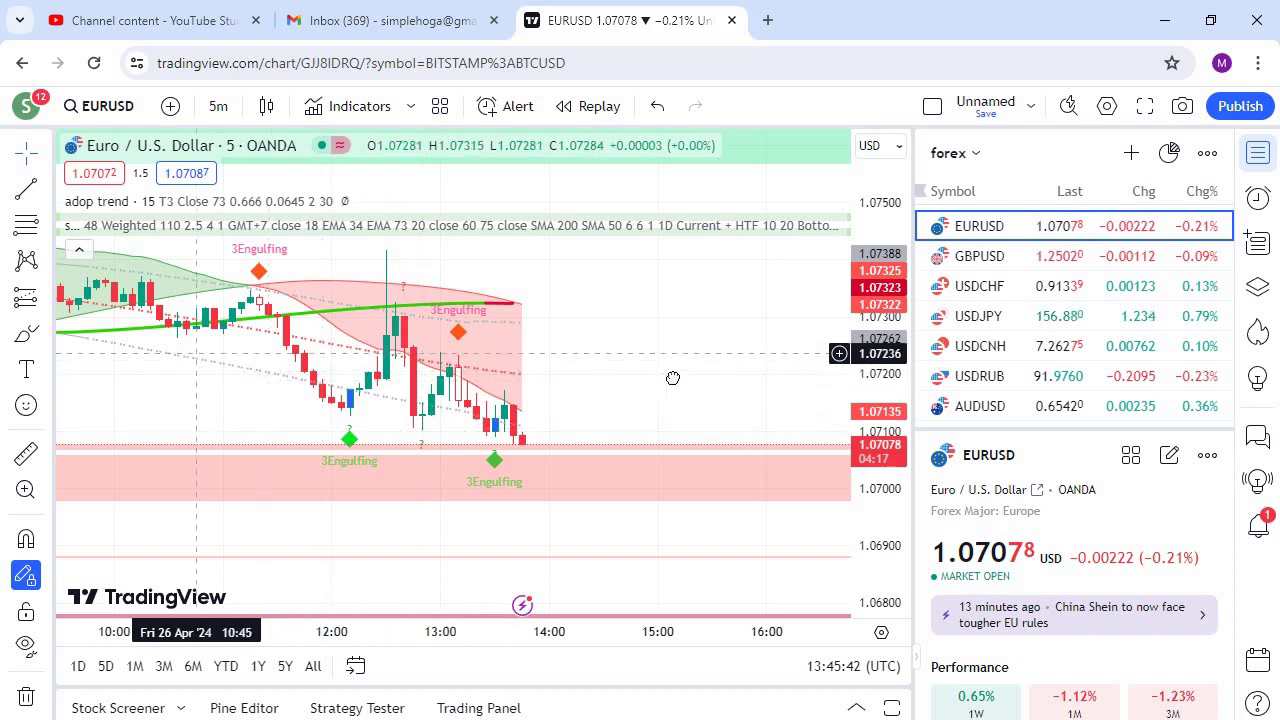
pyautogui.moveTo(196, 353); pyautogui.dragTo(673, 378)
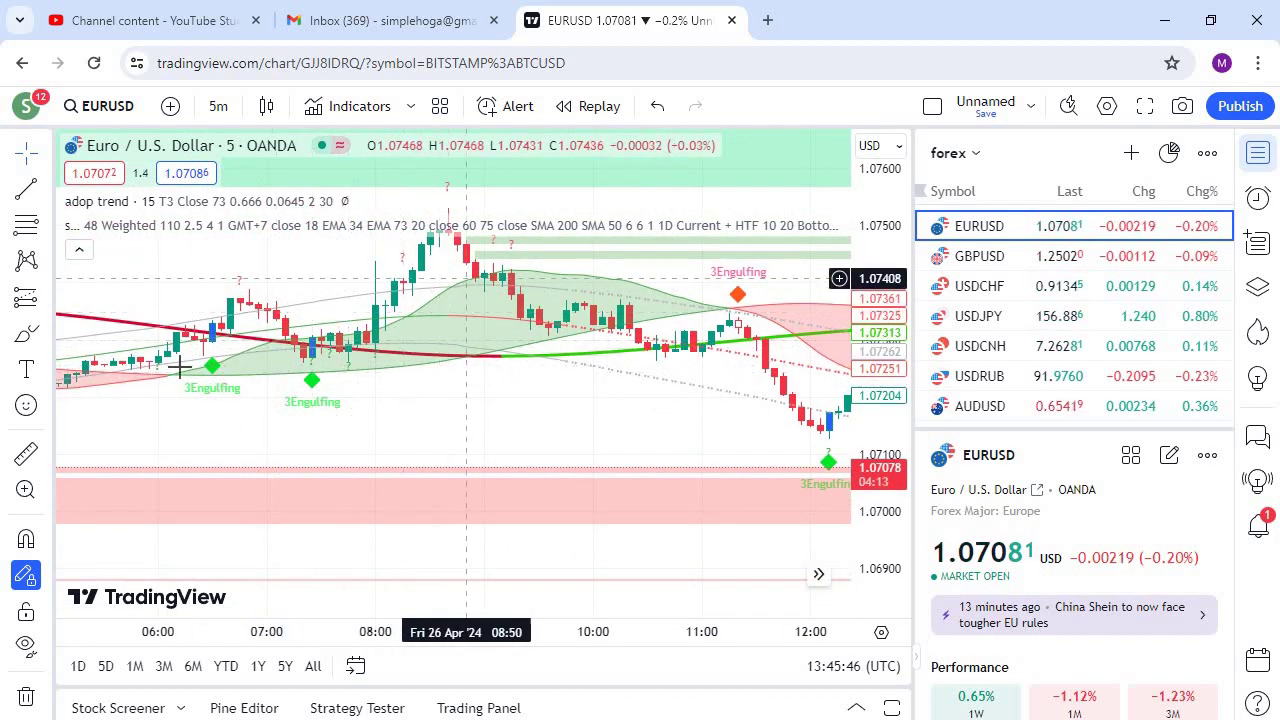
pyautogui.moveTo(300, 303); pyautogui.dragTo(714, 330)
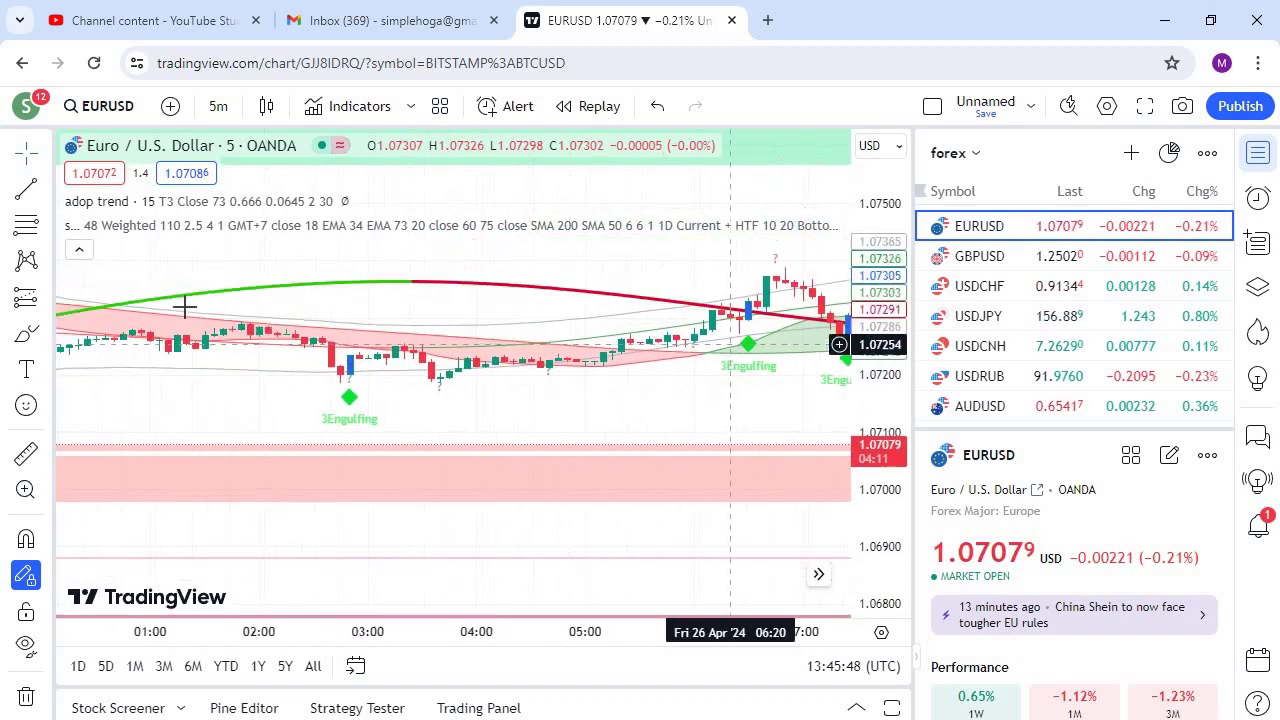
pyautogui.moveTo(277, 300); pyautogui.dragTo(733, 314)
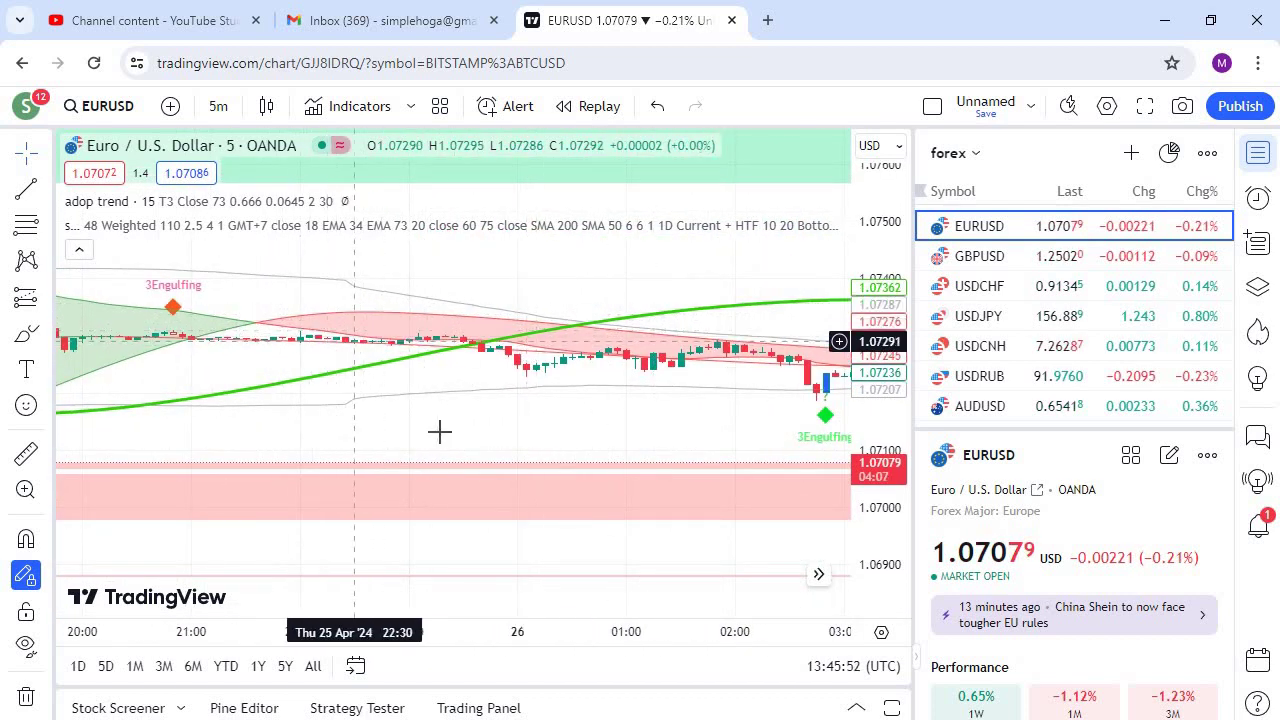
pyautogui.moveTo(328, 339); pyautogui.dragTo(898, 350)
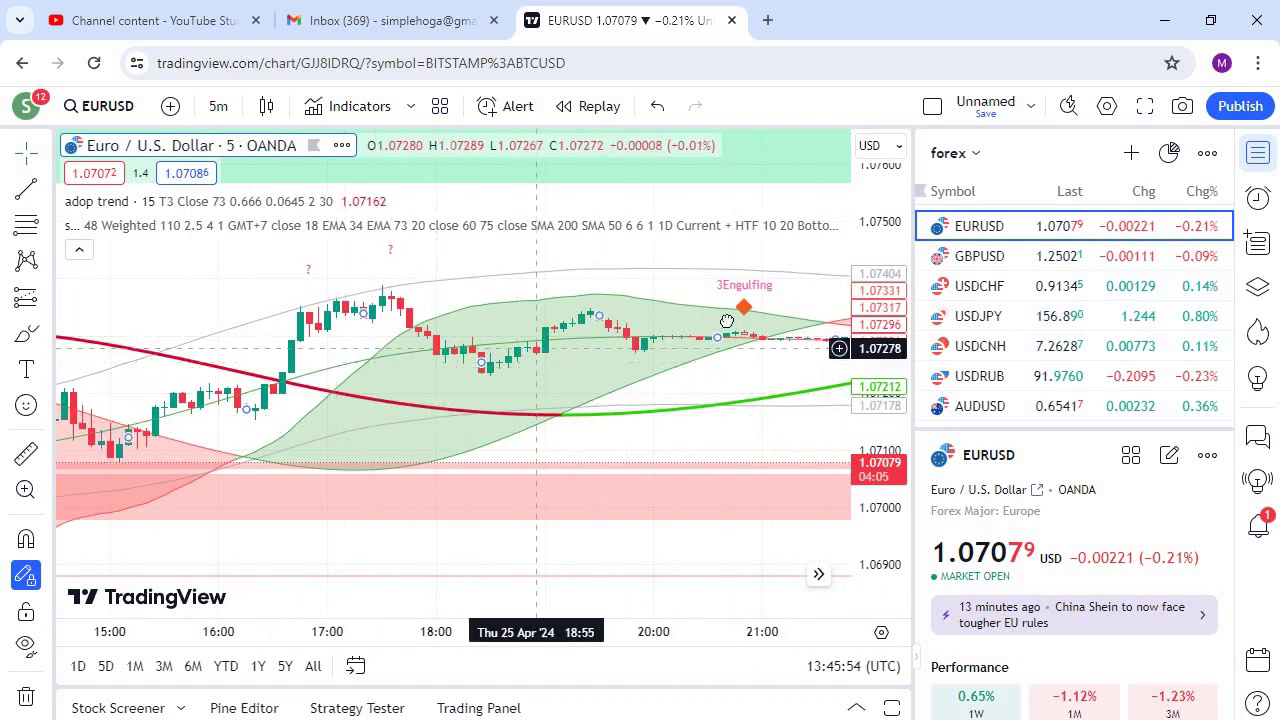
pyautogui.moveTo(462, 360); pyautogui.dragTo(843, 360)
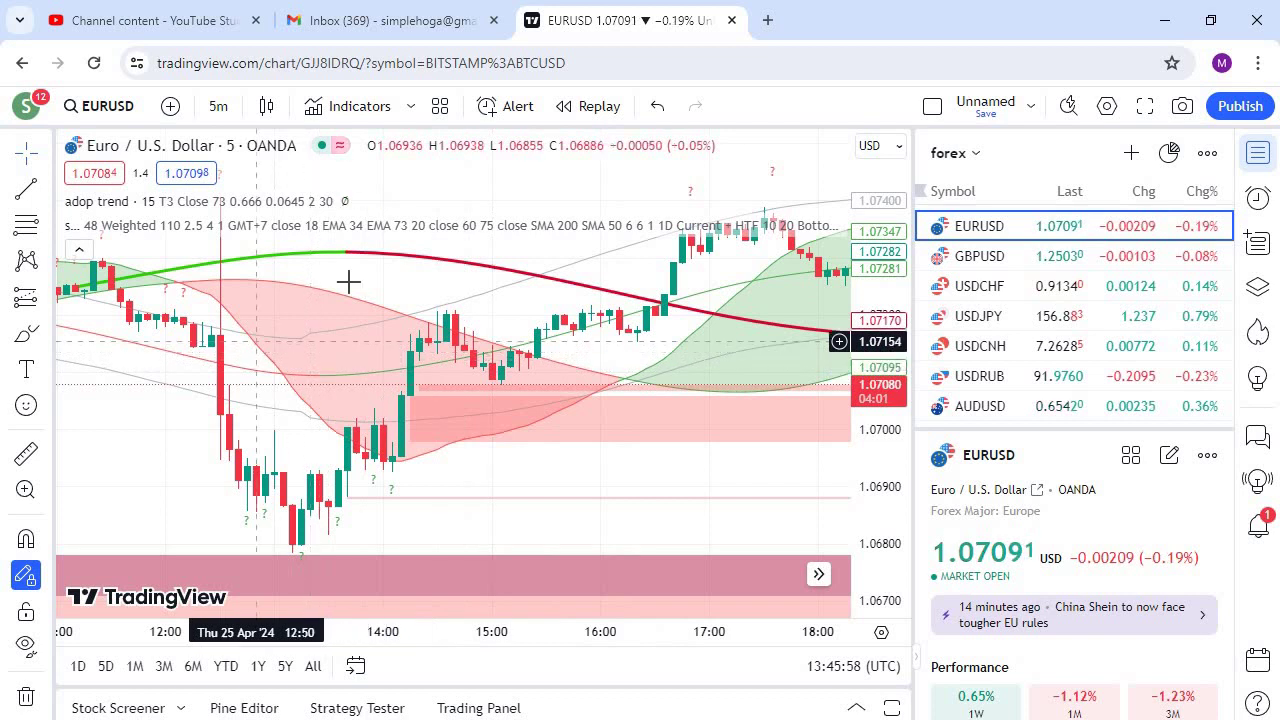
# - Examine the sharp EURUSD drop and the FVG zones of 25 April, going back to the early hours of that day
pyautogui.moveTo(292, 352); pyautogui.dragTo(392, 414)
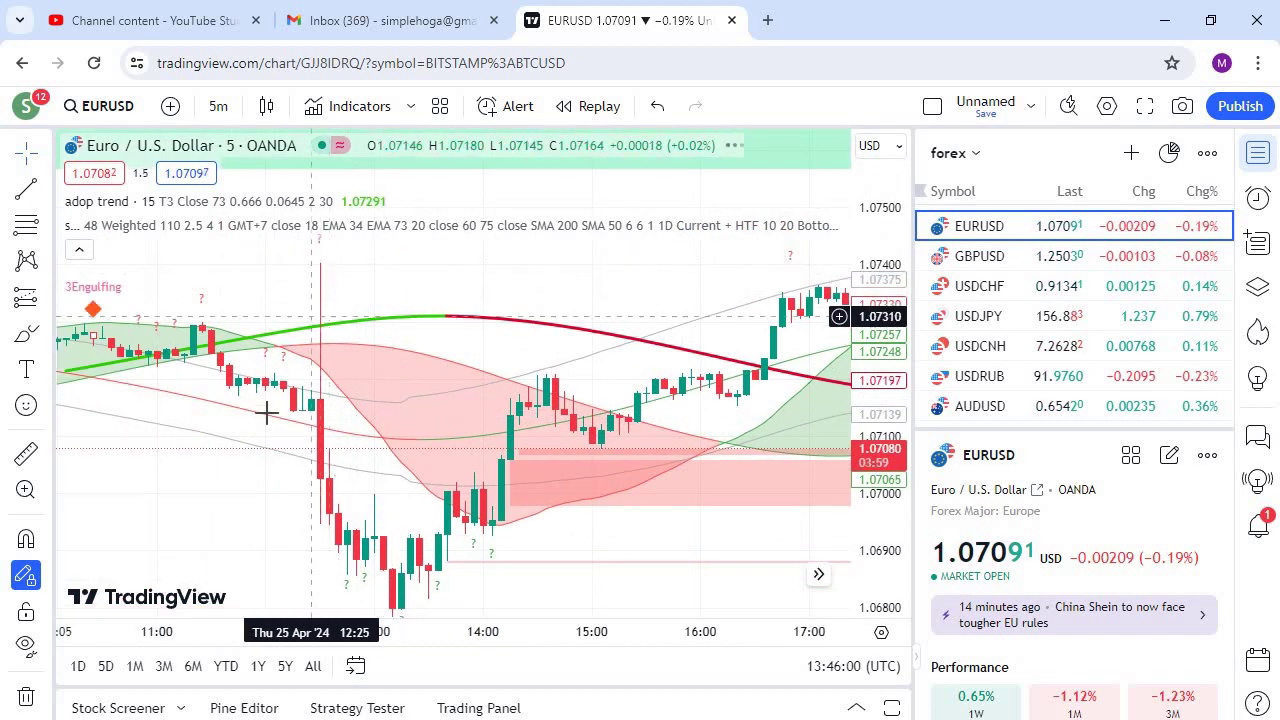
pyautogui.moveTo(267, 413); pyautogui.dragTo(803, 443)
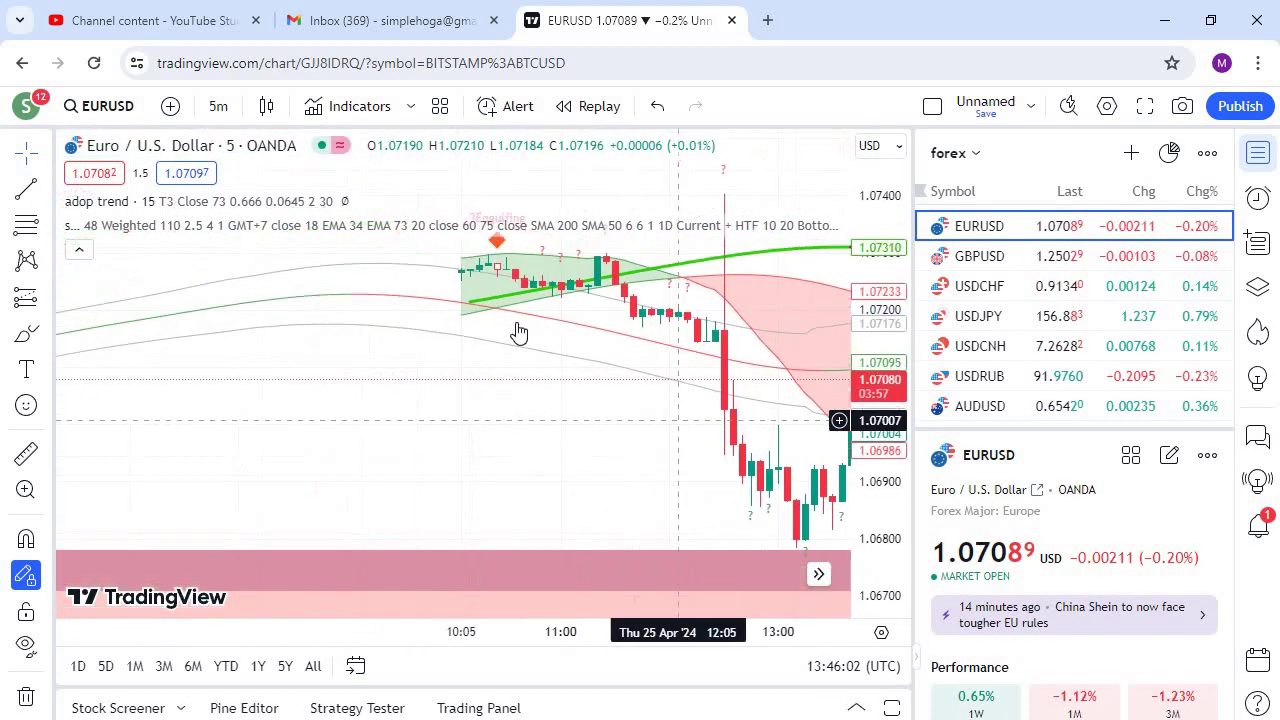
pyautogui.hscroll(-3, 518, 332)
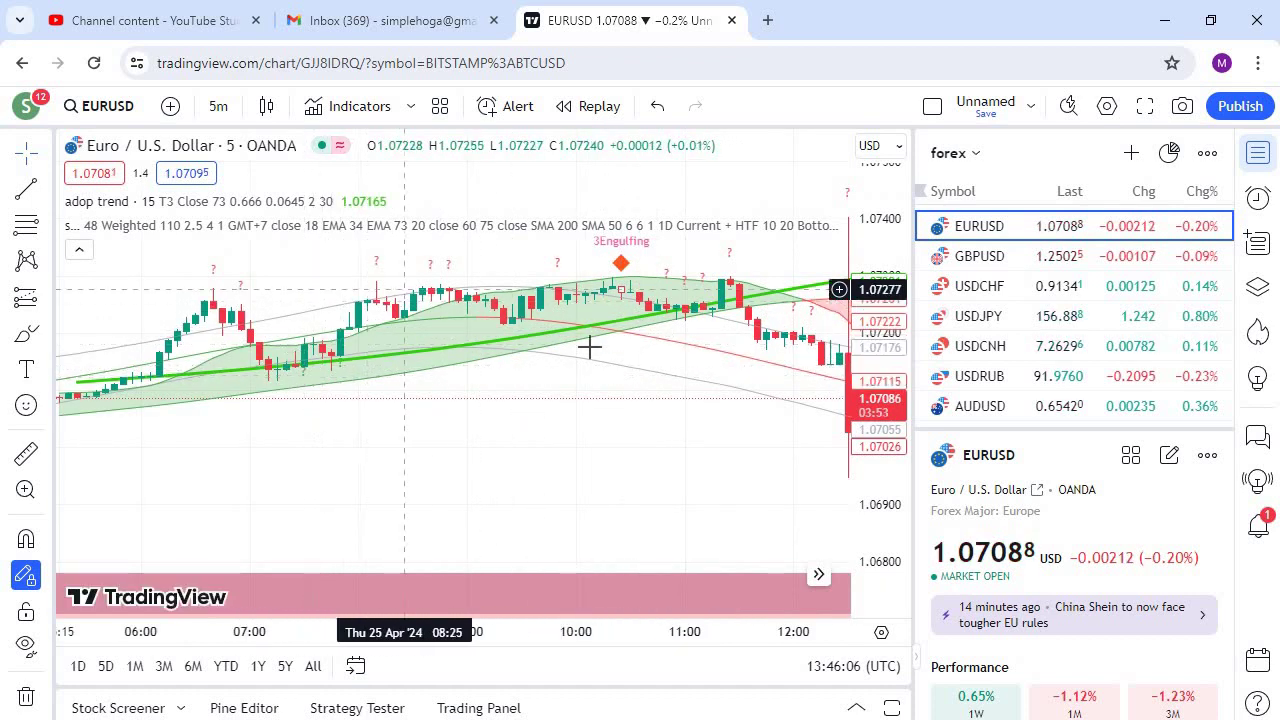
pyautogui.hscroll(-8, 420, 400)
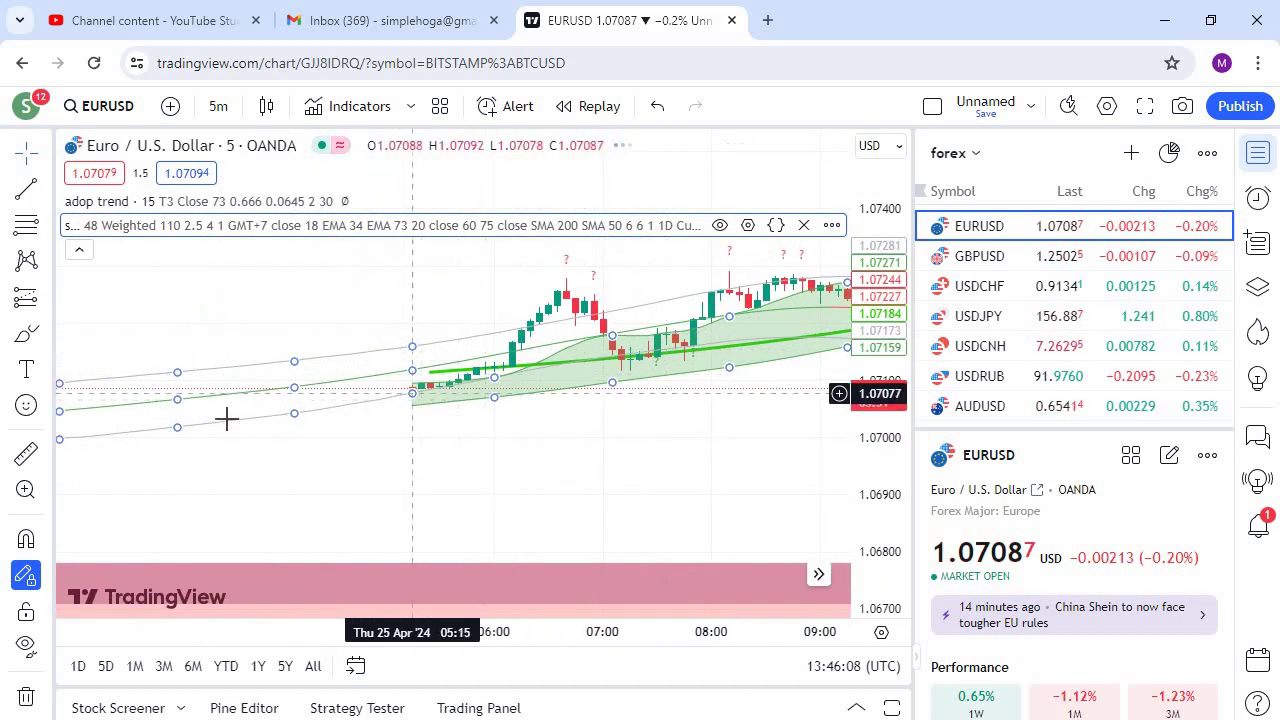
pyautogui.hscroll(-8, 549, 443)
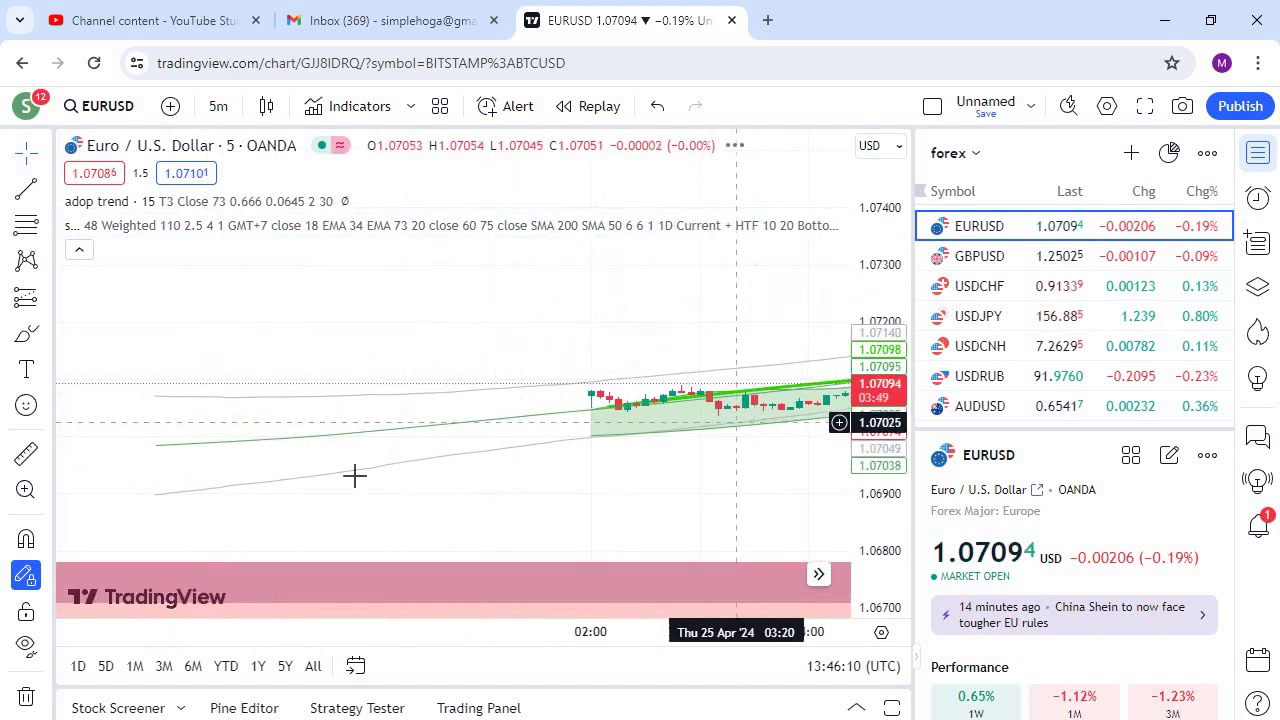
# - Review the EURUSD Engulfing signals of 24 April above the purple zone and return to the morning of 25 April
pyautogui.moveTo(365, 475); pyautogui.dragTo(449, 431)
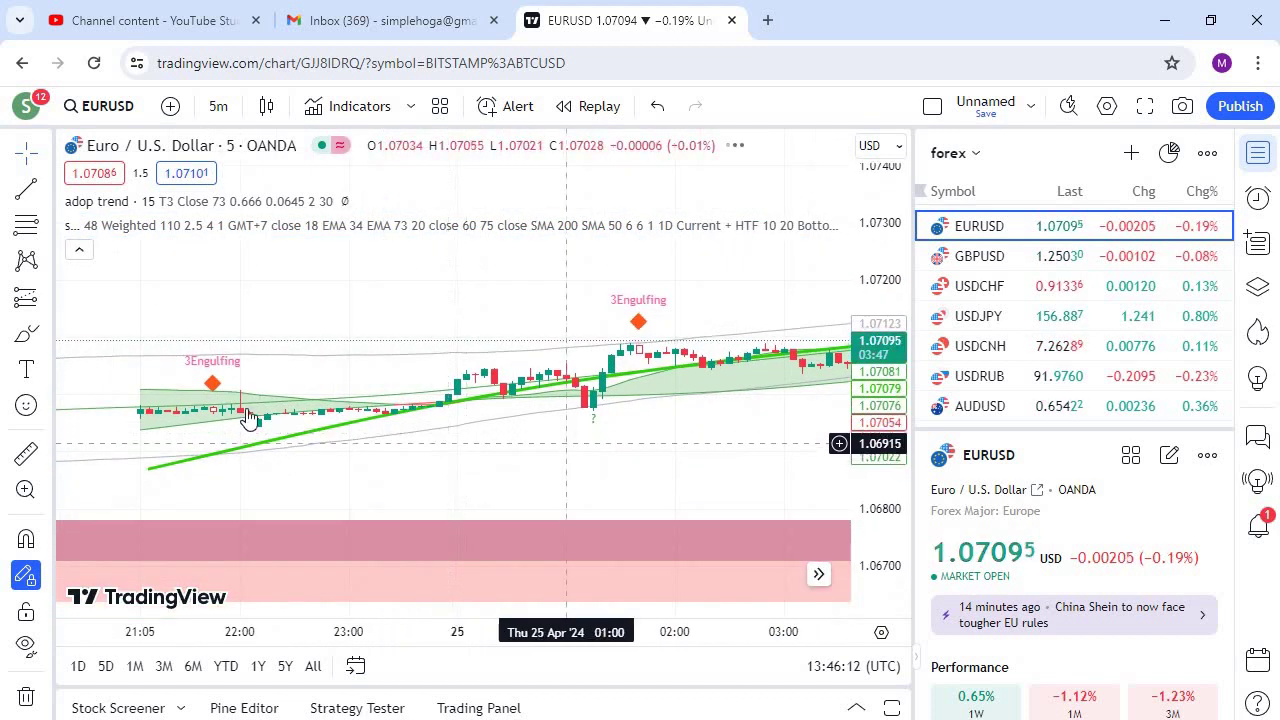
pyautogui.hscroll(-6, 489, 428)
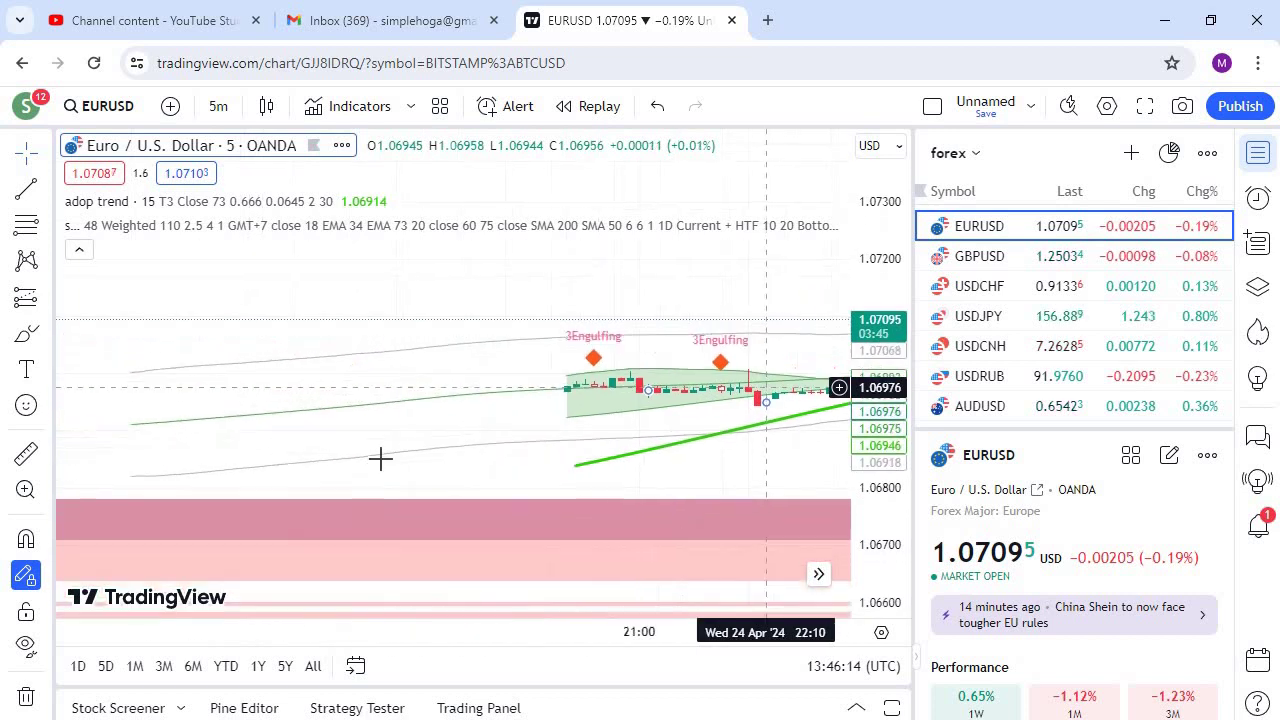
pyautogui.hscroll(-4, 376, 395)
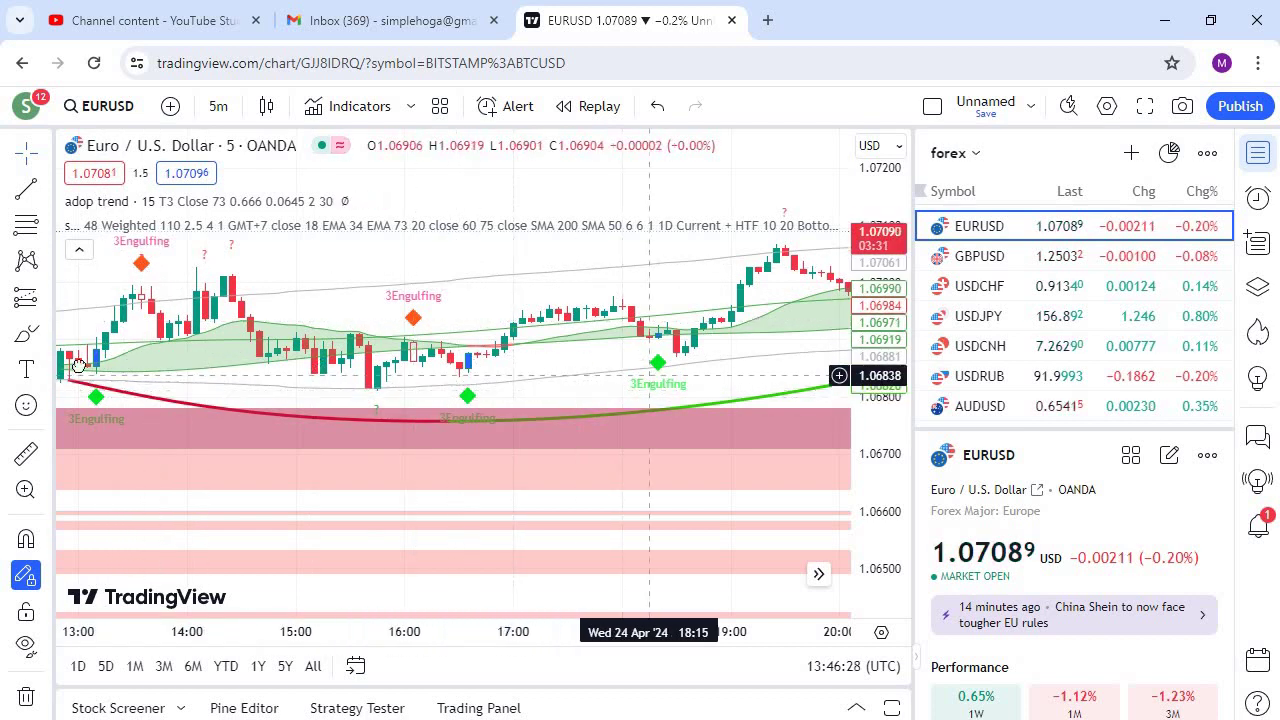
pyautogui.moveTo(757, 325); pyautogui.dragTo(98, 357)
pyautogui.moveTo(609, 377); pyautogui.dragTo(62, 348)
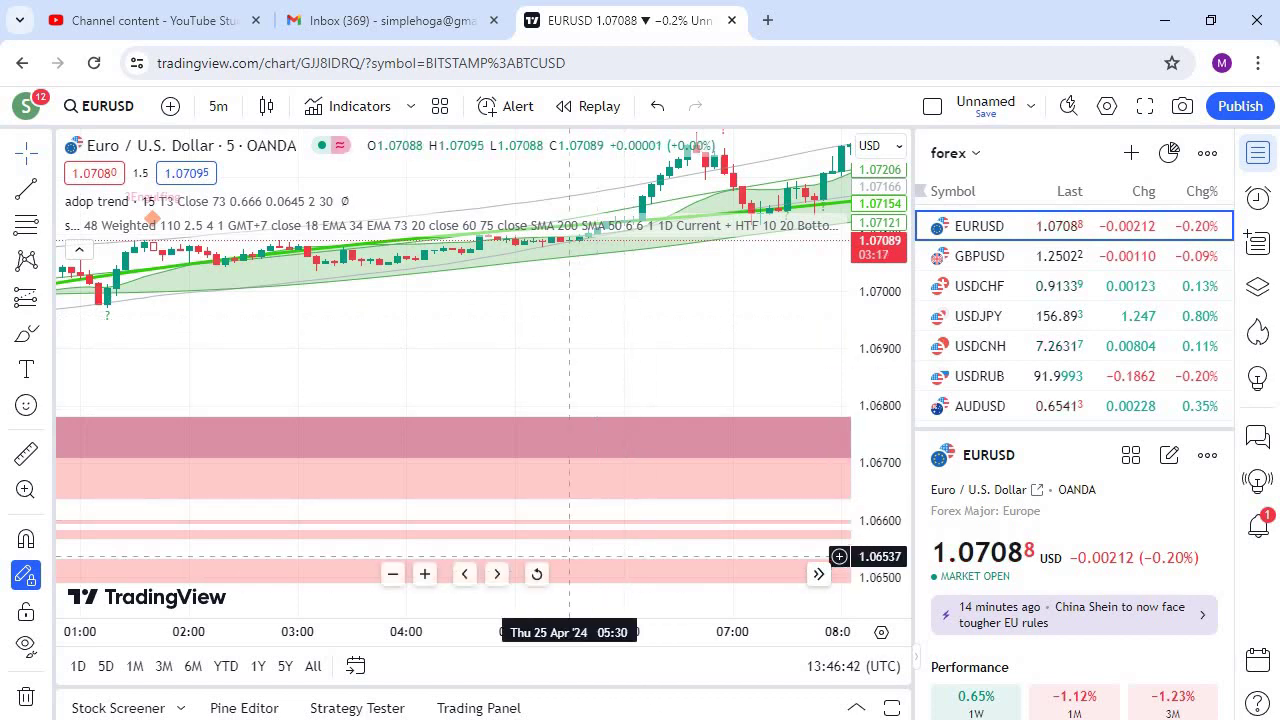
# - Look at the GBPJPY M5 chart in MetaTrader, show the contact details note in Notepad, and return to the EURUSD chart in TradingView
pyautogui.hotkey('alt', 'Tab')
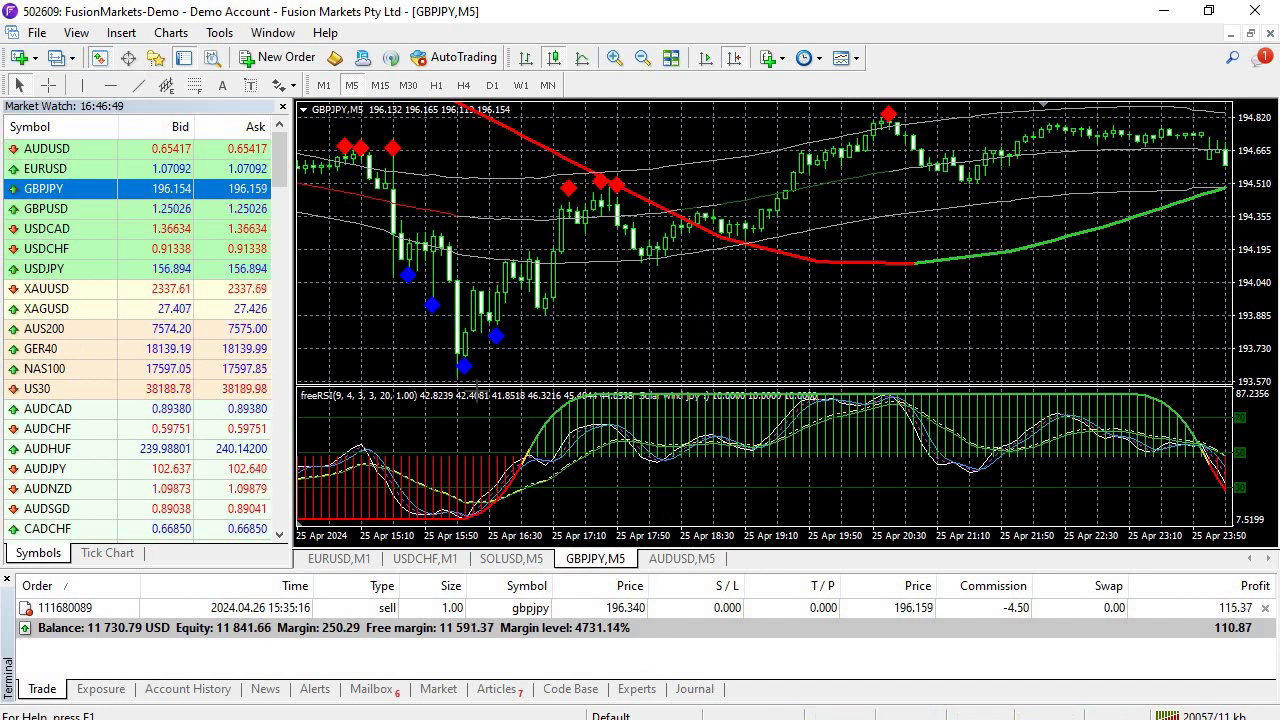
pyautogui.hotkey('alt', 'Tab')
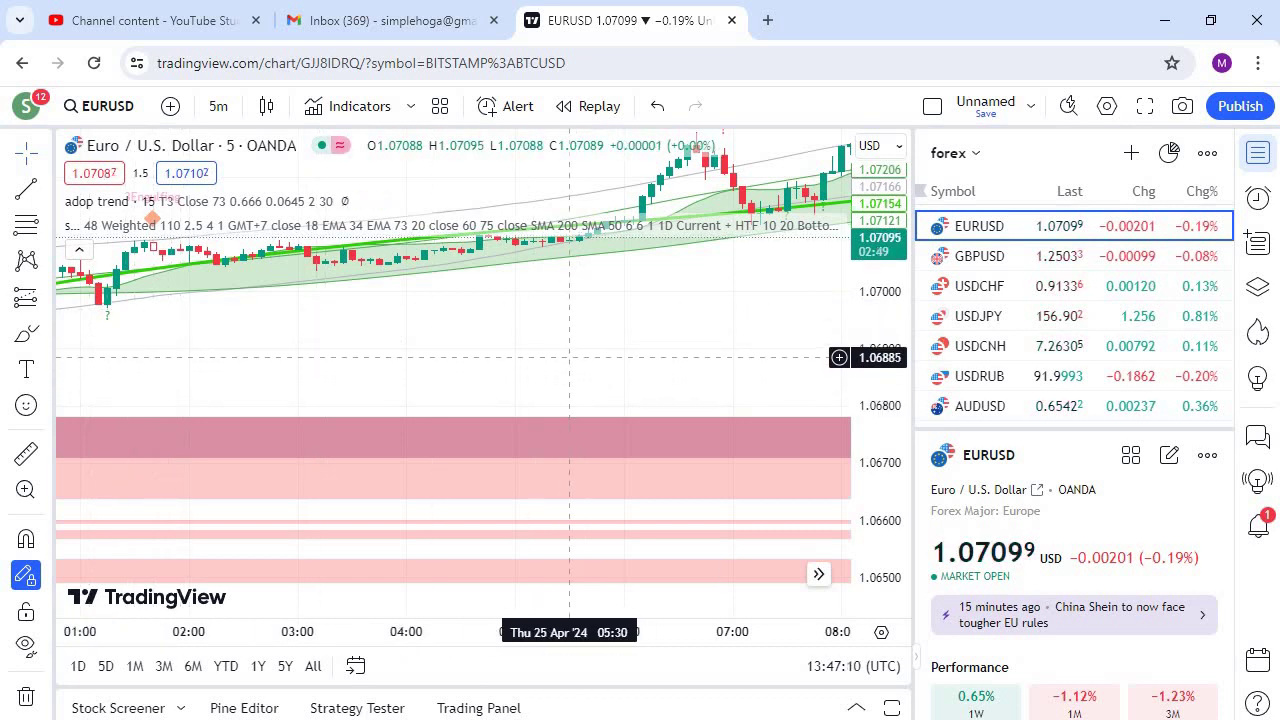
pyautogui.moveTo(754, 718)
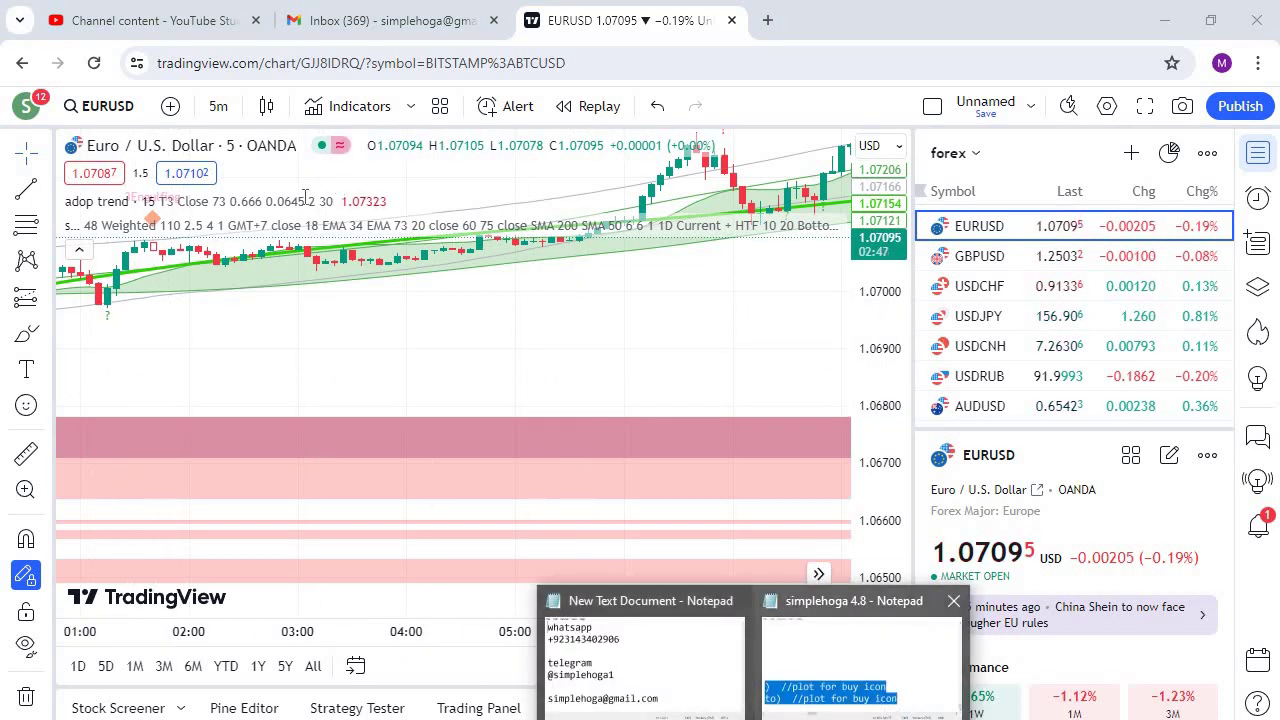
pyautogui.click(644, 660)
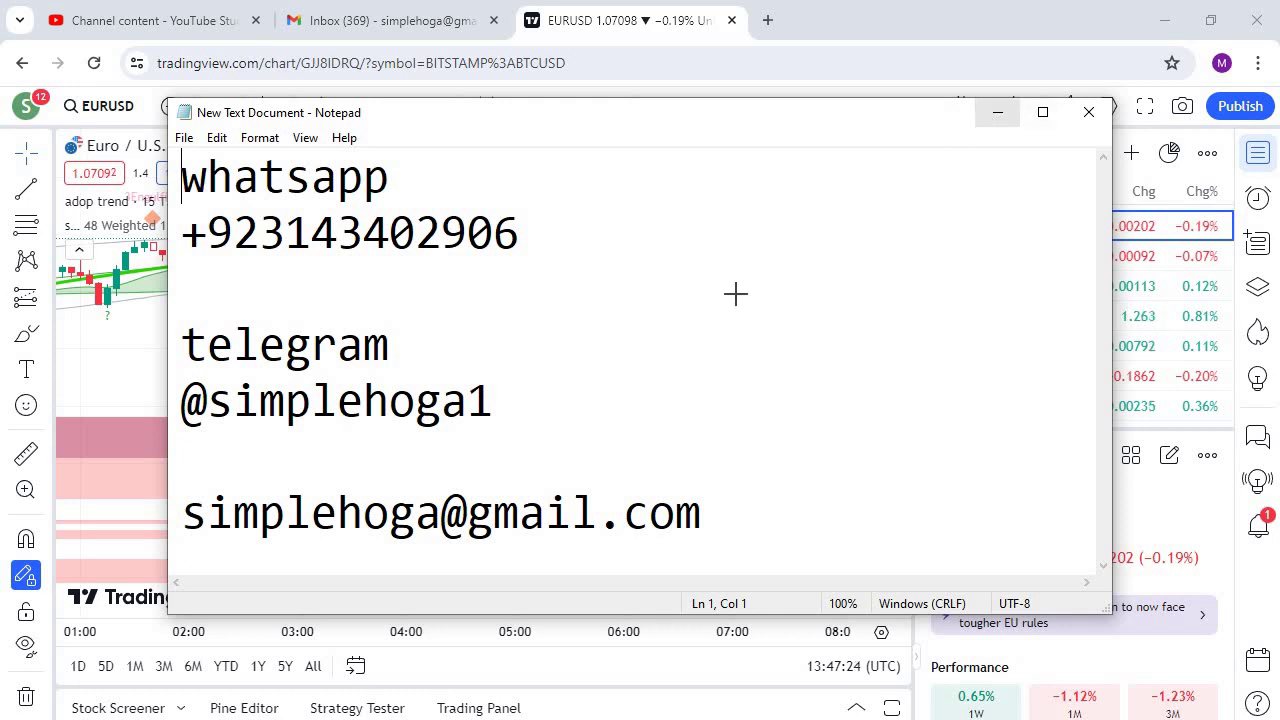
pyautogui.hotkey('alt', 'Tab')
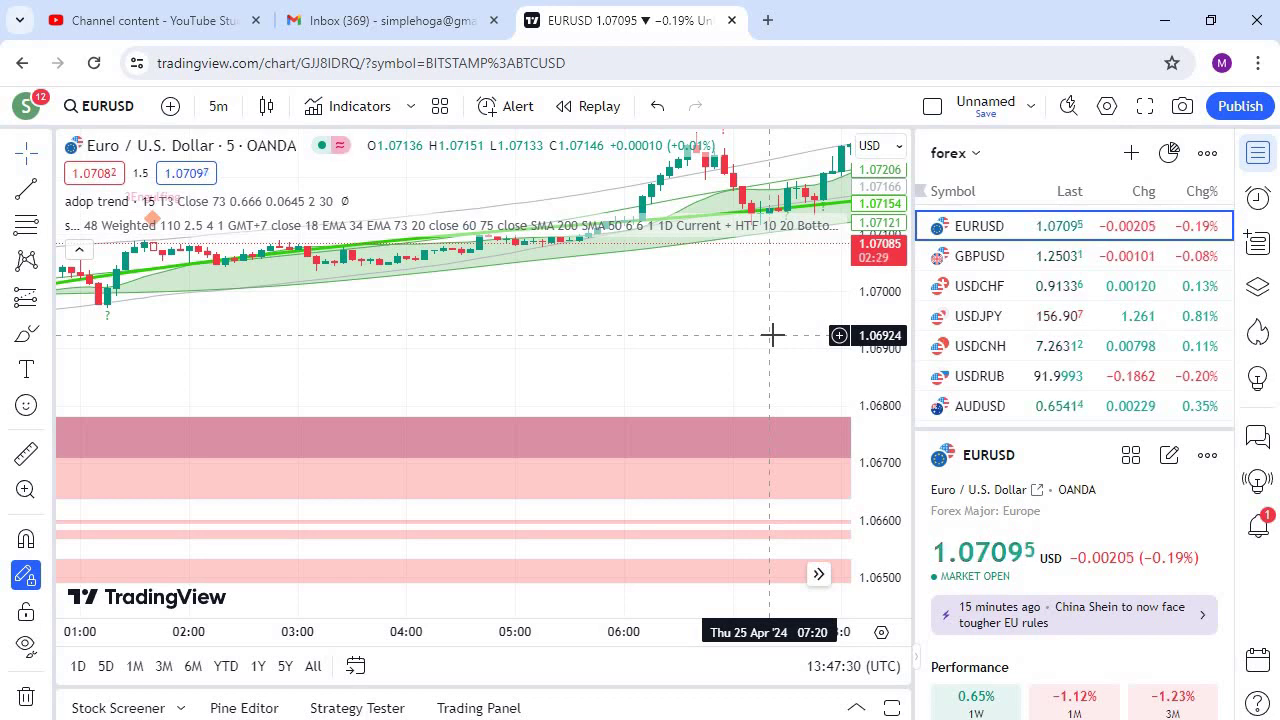
# - Review the EURUSD Engulfing signals from the latest candle back through 26 April and switch to the GBPJPY chart in MetaTrader
pyautogui.moveTo(750, 351); pyautogui.dragTo(394, 426)
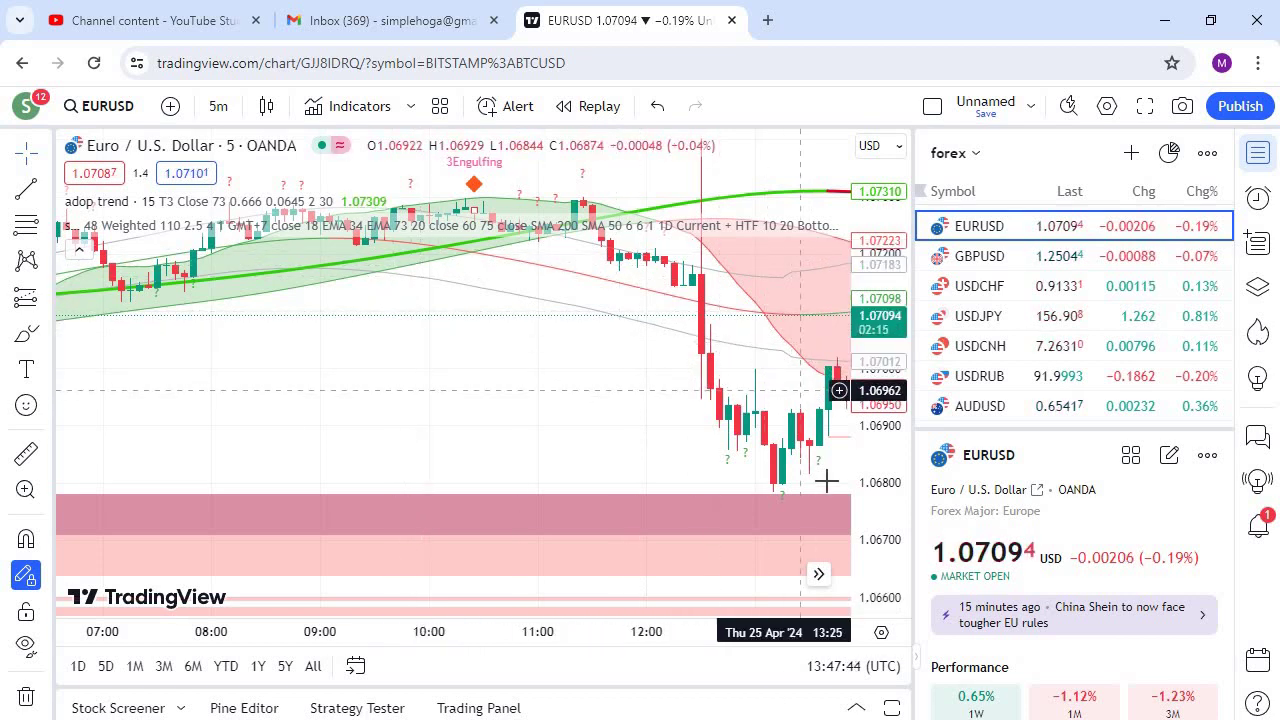
pyautogui.click(818, 573)
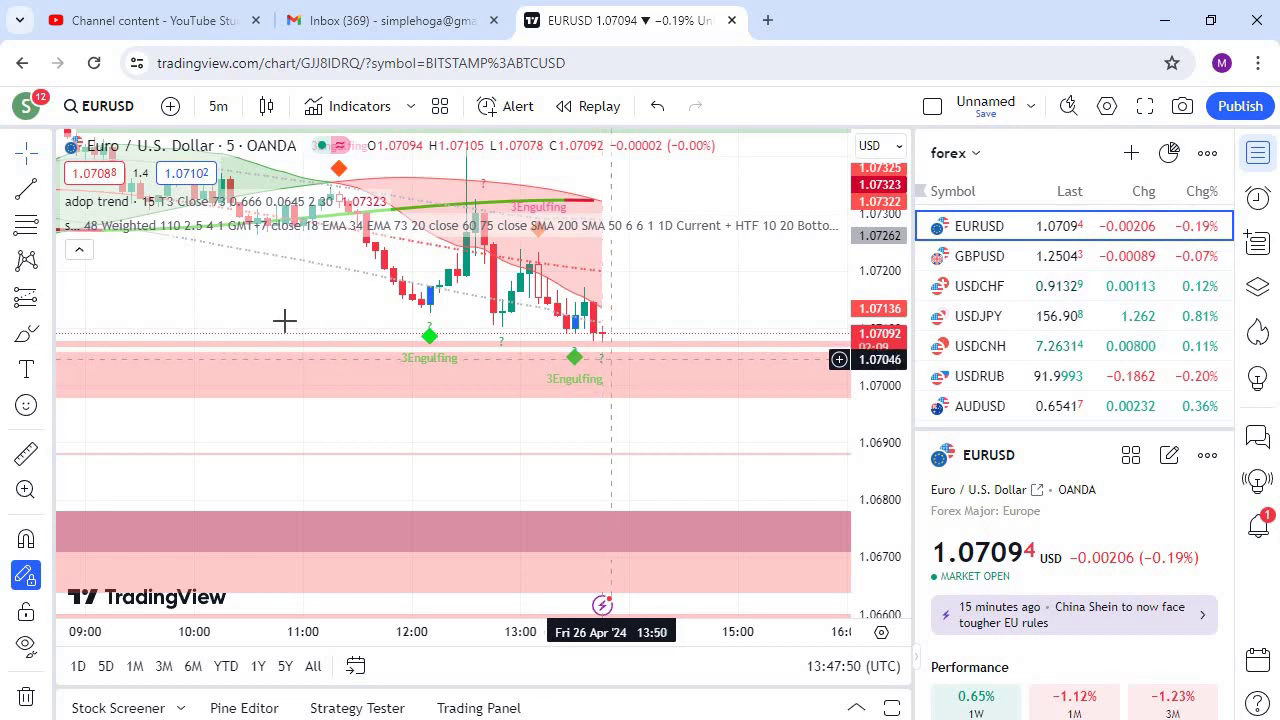
pyautogui.moveTo(292, 322); pyautogui.dragTo(689, 374)
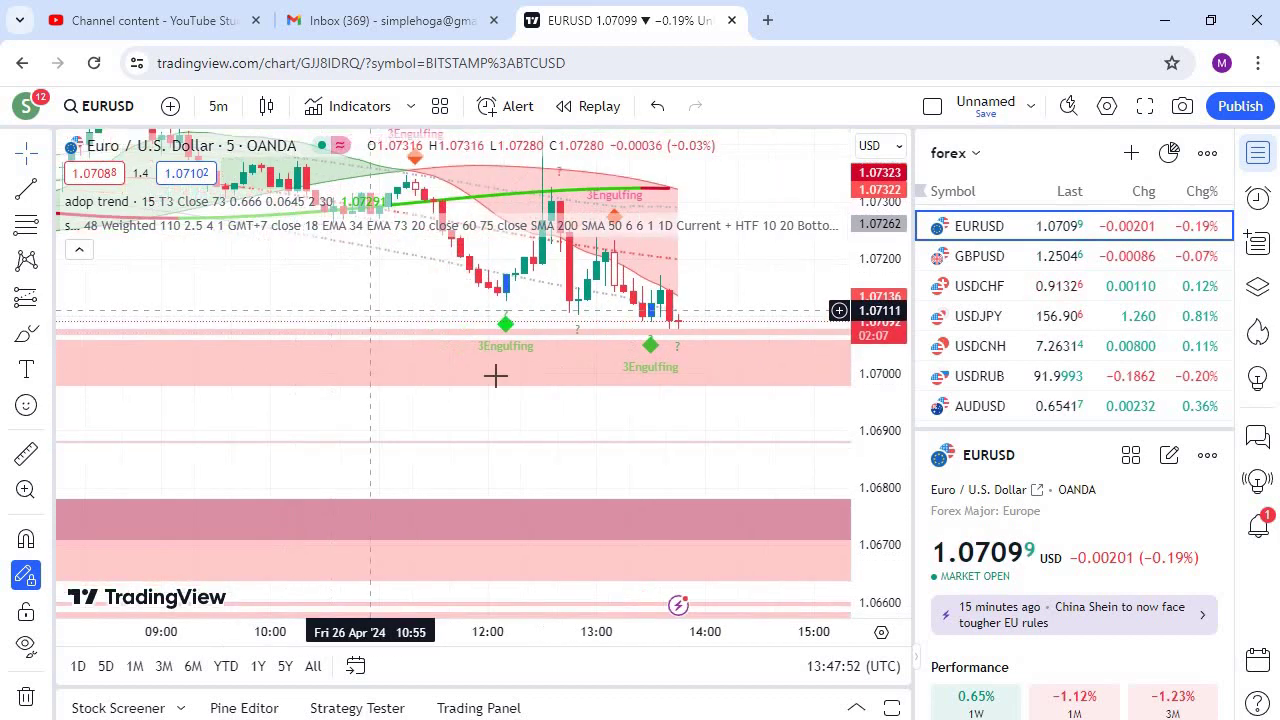
pyautogui.moveTo(263, 325); pyautogui.dragTo(669, 355)
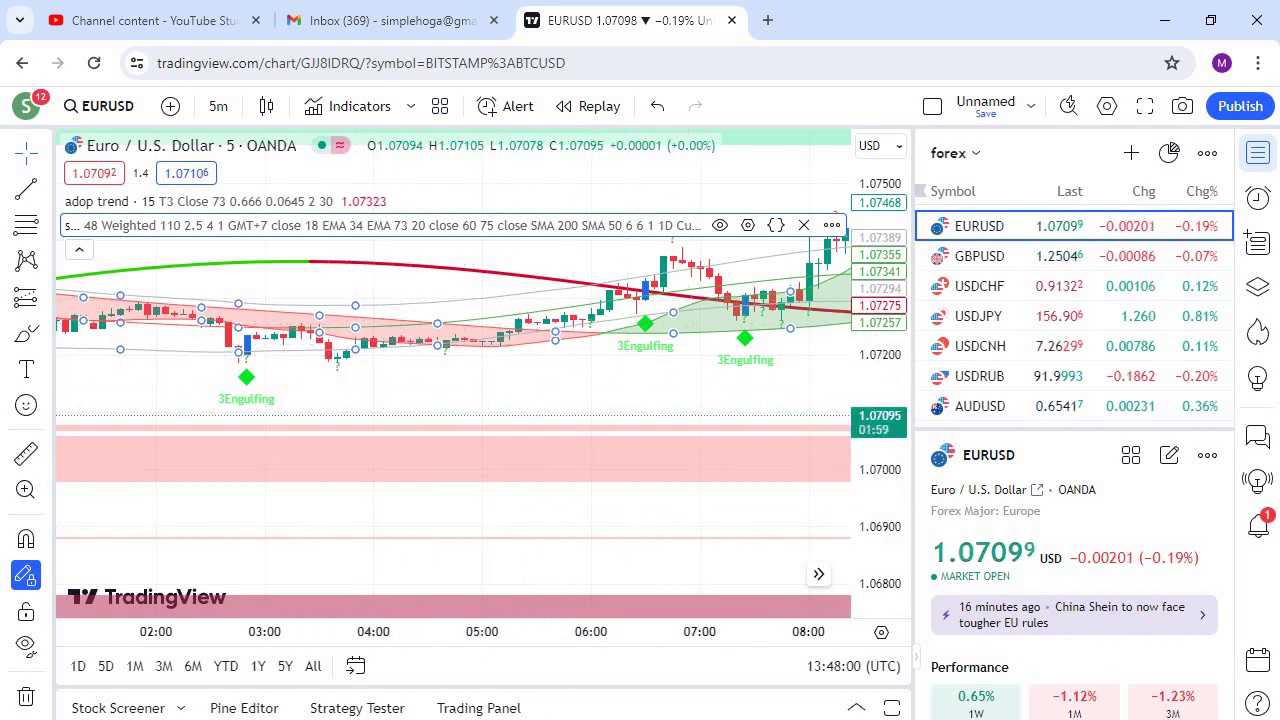
pyautogui.moveTo(753, 719)
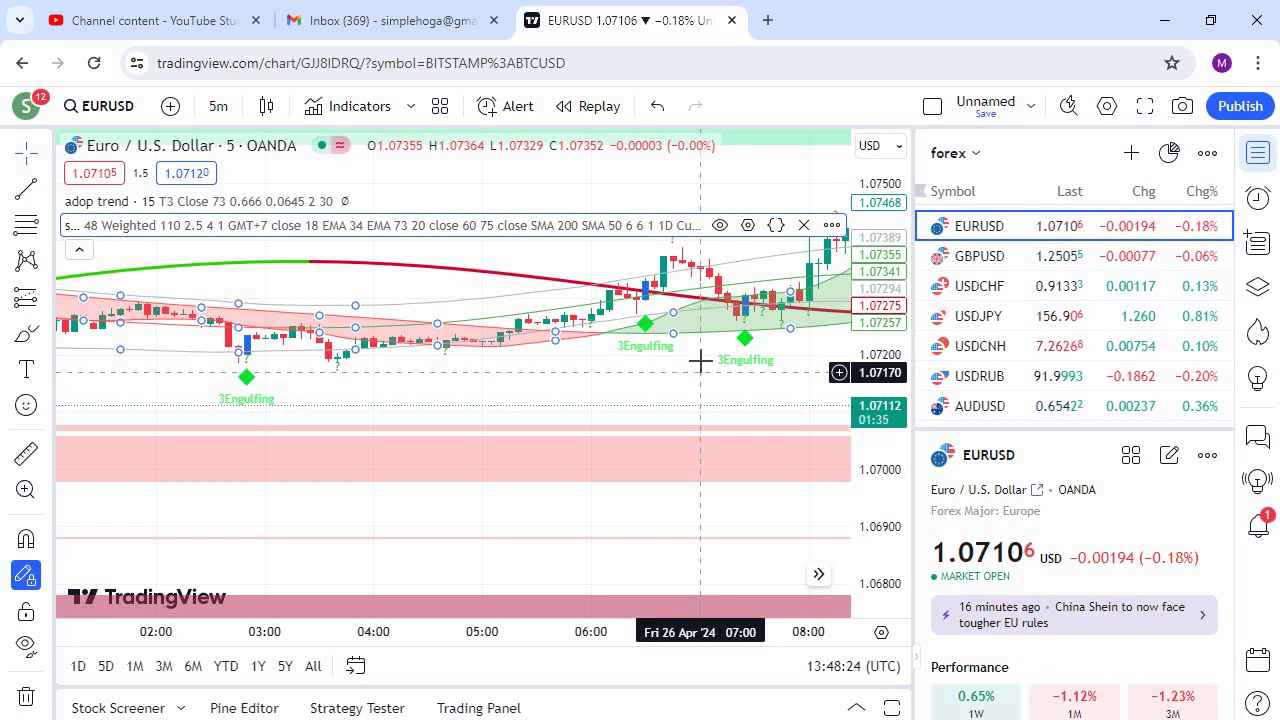
pyautogui.click(1165, 20)
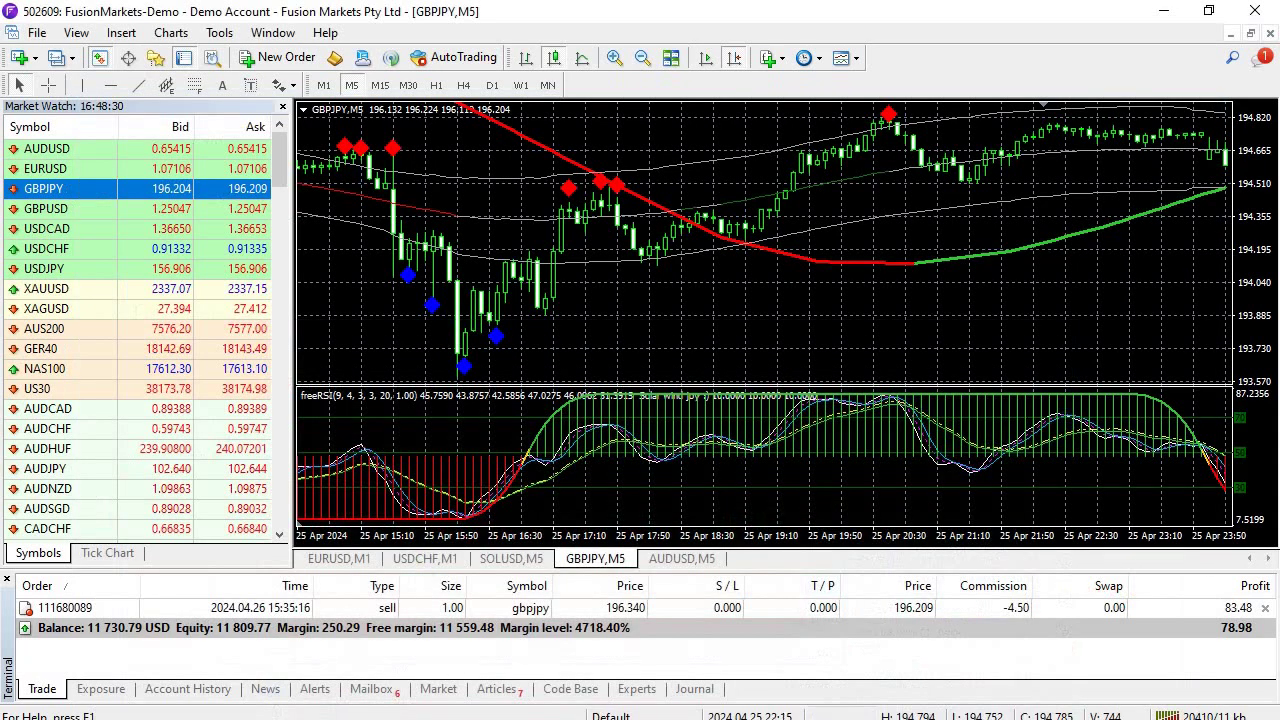